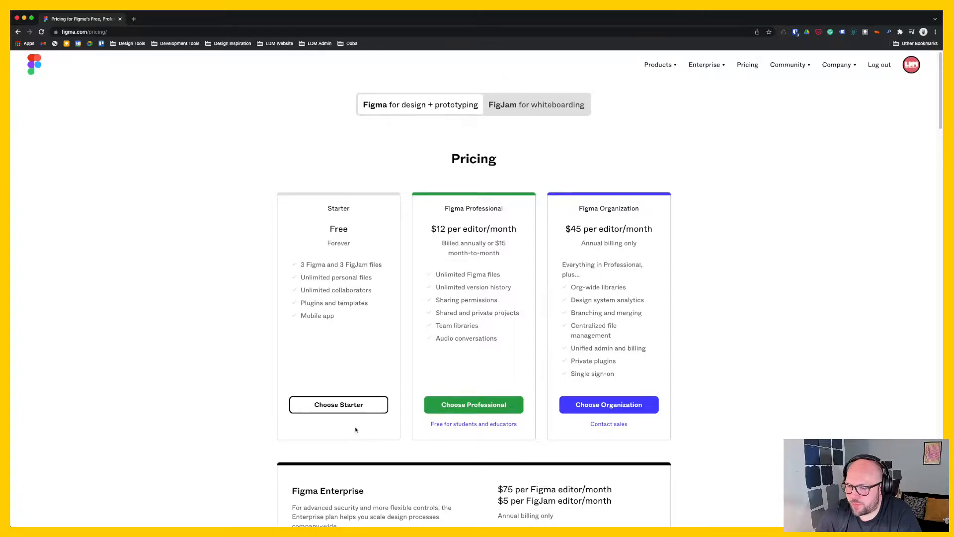
# Step: Switch from the pricing page to a blank Untitled design file in Figma, dismissing the comments announcement and closing the other open files
pyautogui.scroll(-4, 402, 306)
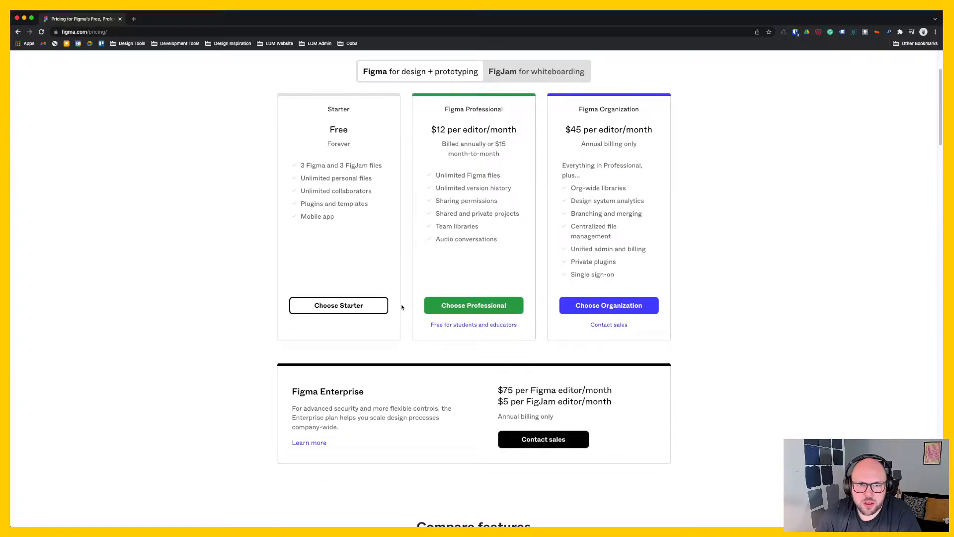
pyautogui.press('super+Tab')
pyautogui.click(484, 266)
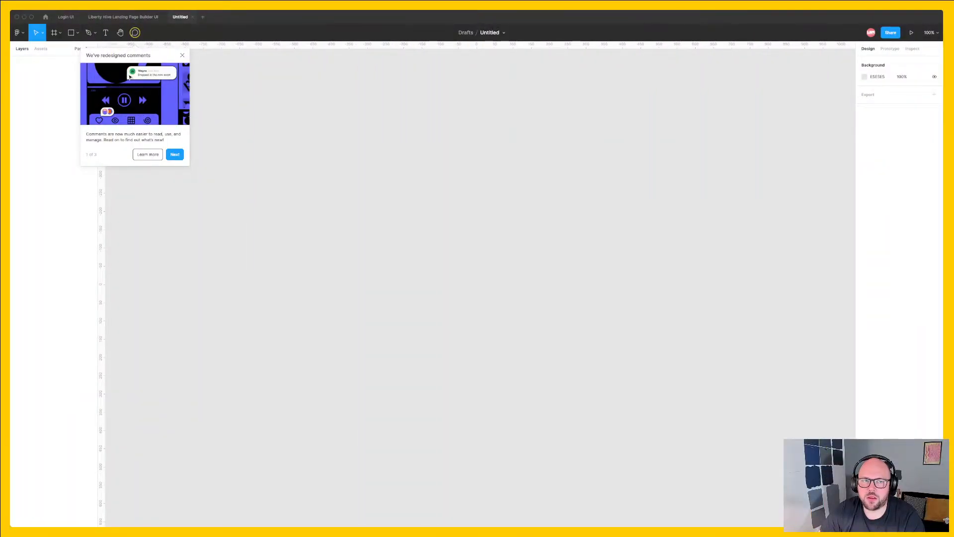
pyautogui.click(182, 55)
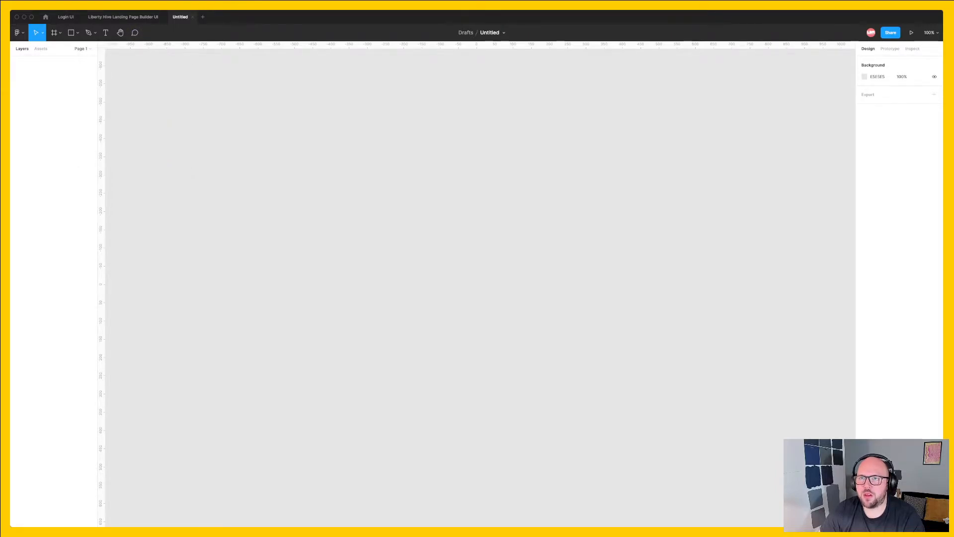
pyautogui.click(163, 17)
pyautogui.click(79, 17)
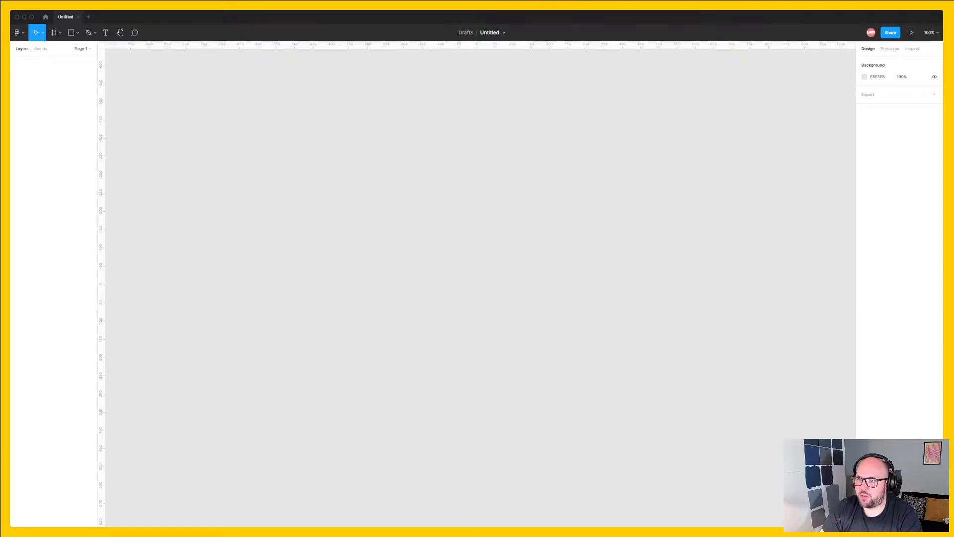
# Step: Draw a square about 54 px wide on the blank canvas and resize it to 18 × 18
pyautogui.press('r')
pyautogui.moveTo(345, 161); pyautogui.dragTo(366, 180)
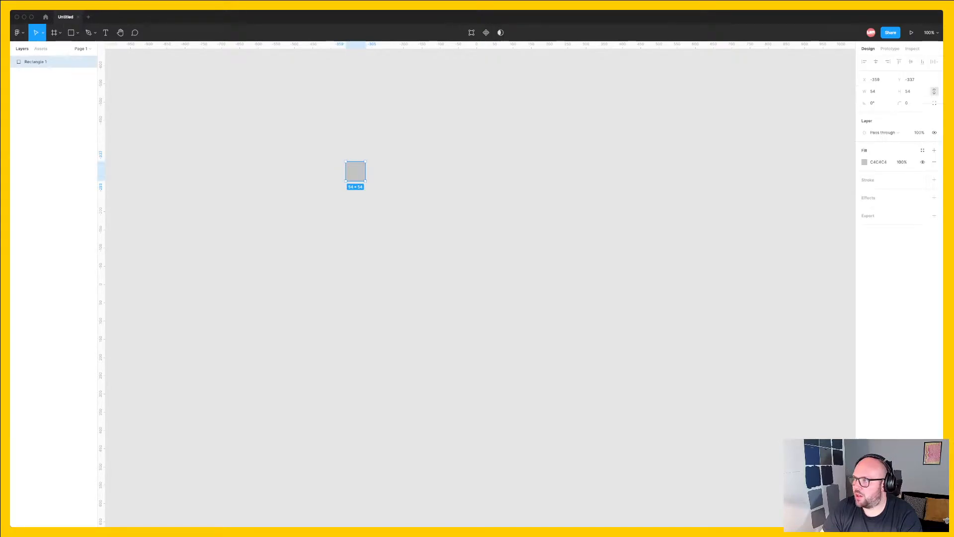
pyautogui.click(874, 91)
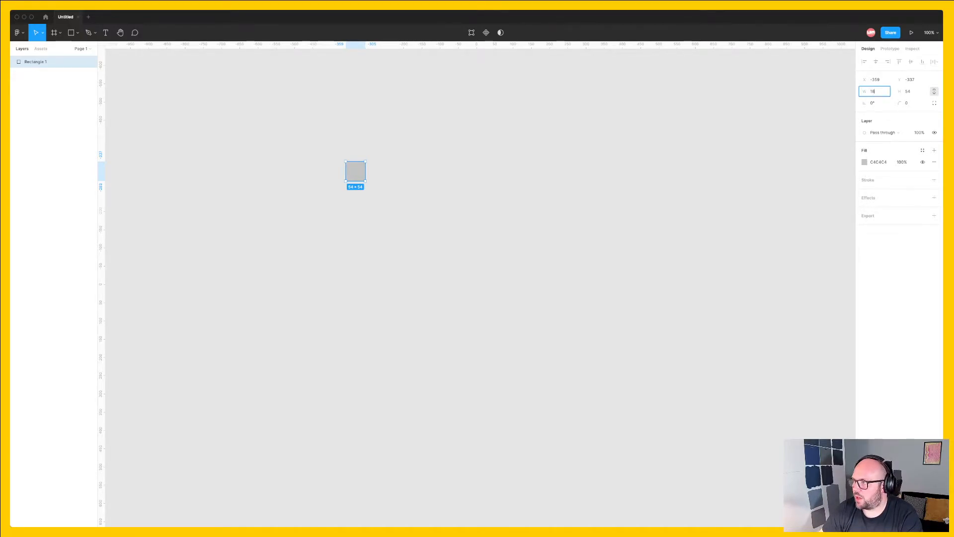
pyautogui.press('Return')
pyautogui.press('Escape')
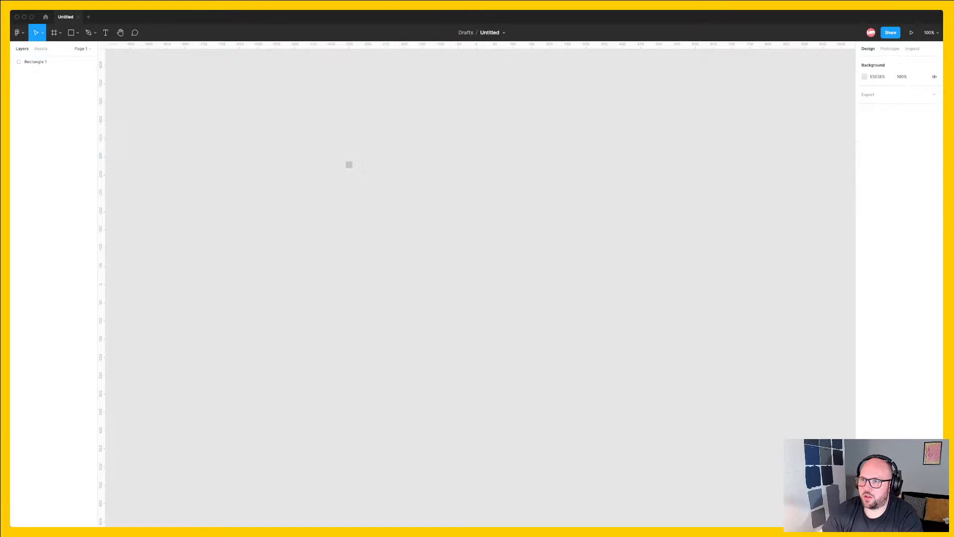
# Step: Examine the 18 × 18 square at different zoom levels and bring it near the middle of the view
pyautogui.scroll(10, 347, 164)
pyautogui.scroll(3, 347, 164)
pyautogui.hscroll(-2, 346, 164)
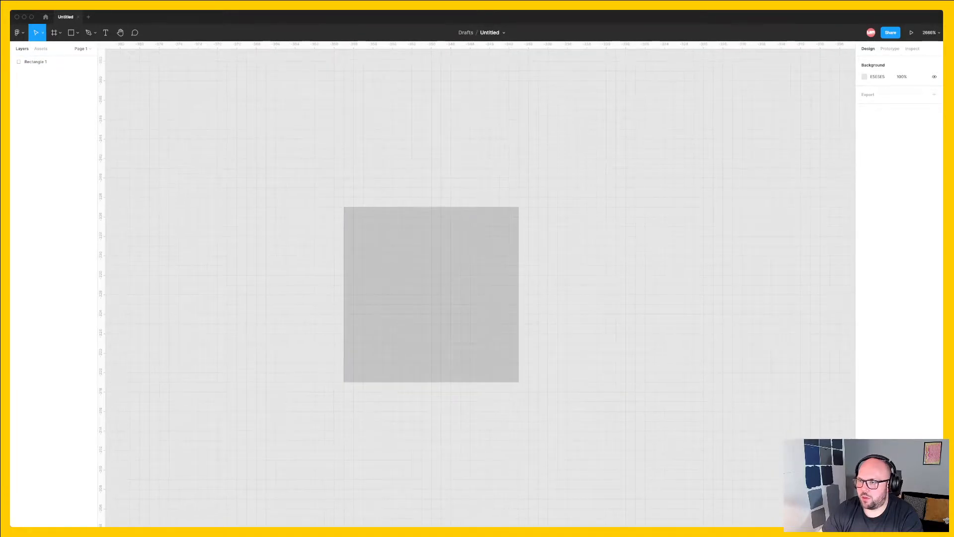
pyautogui.scroll(-2, 468, 224)
pyautogui.scroll(-2, 469, 224)
pyautogui.scroll(2, 468, 224)
pyautogui.scroll(-3, 468, 224)
pyautogui.scroll(4, 469, 224)
pyautogui.hscroll(1, 469, 223)
pyautogui.scroll(-5, 564, 278)
pyautogui.hscroll(3, 521, 269)
pyautogui.click(474, 260)
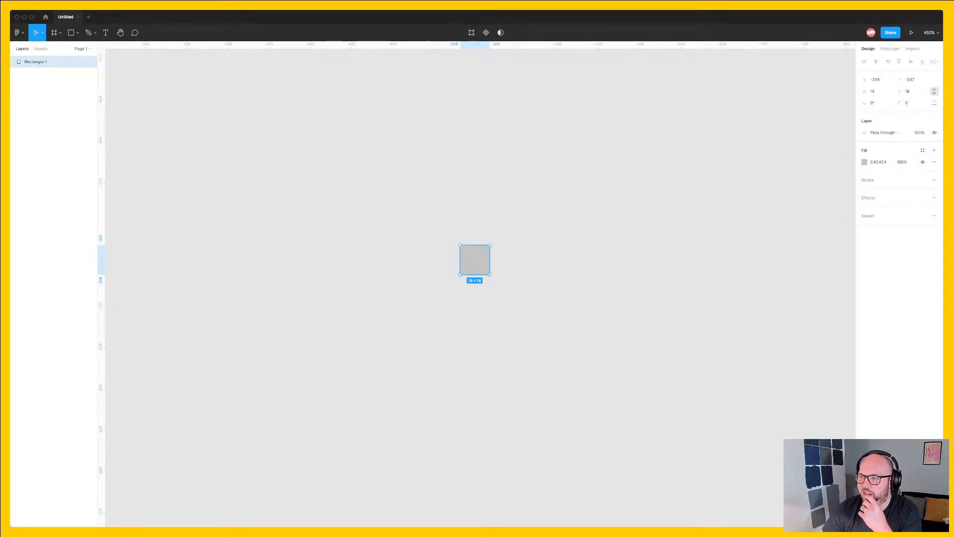
pyautogui.press('Escape')
pyautogui.click(475, 260)
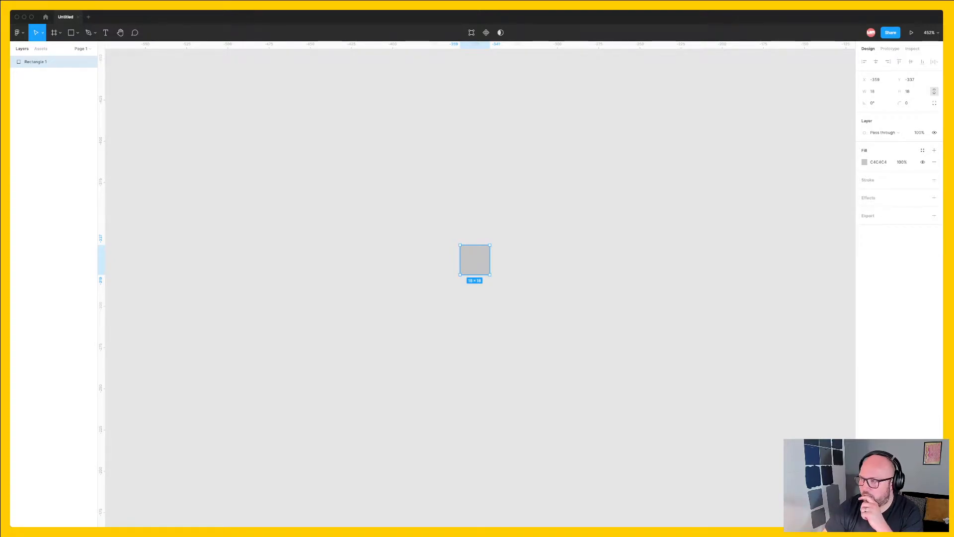
pyautogui.press('Escape')
# Step: Add a black stroke to the square and remove its grey fill
pyautogui.click(475, 260)
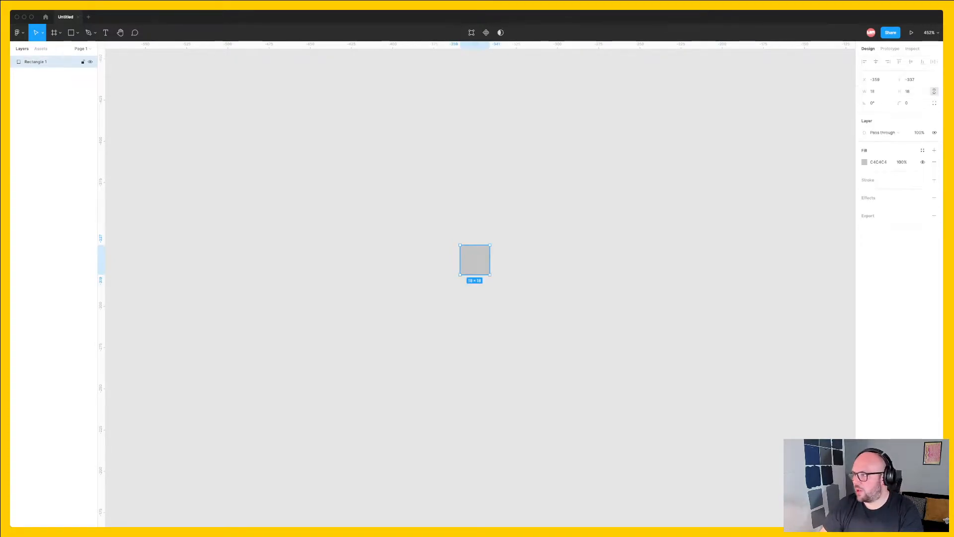
pyautogui.click(934, 179)
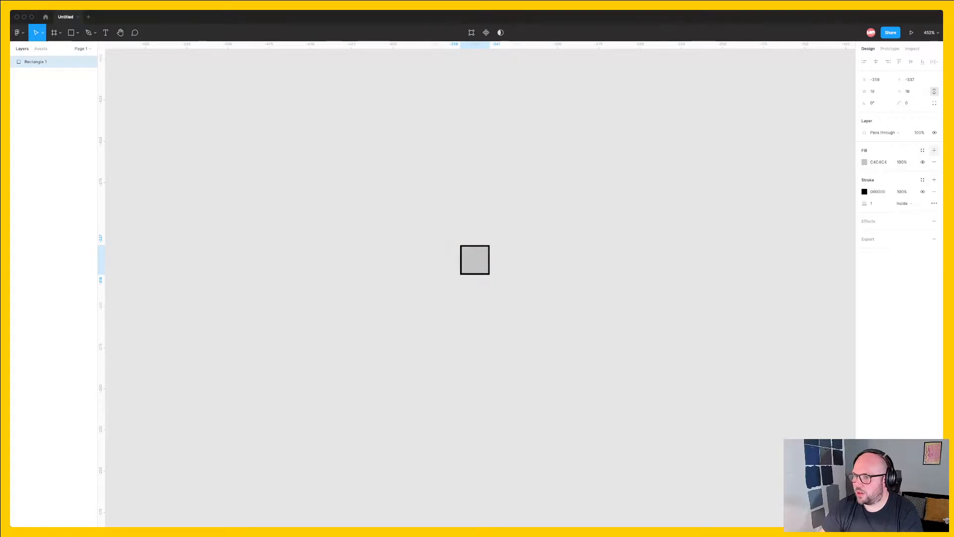
pyautogui.click(934, 162)
pyautogui.press('Escape')
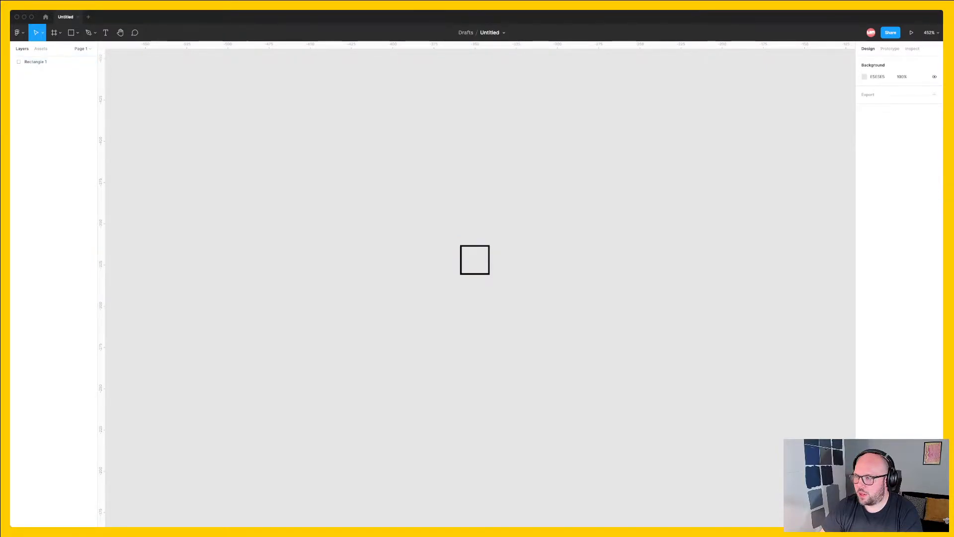
# Step: Set the square's stroke weight to 2 and move it up and to the left, to about X -377, Y -354
pyautogui.click(475, 259)
pyautogui.click(875, 192)
pyautogui.write('2')
pyautogui.press('Return')
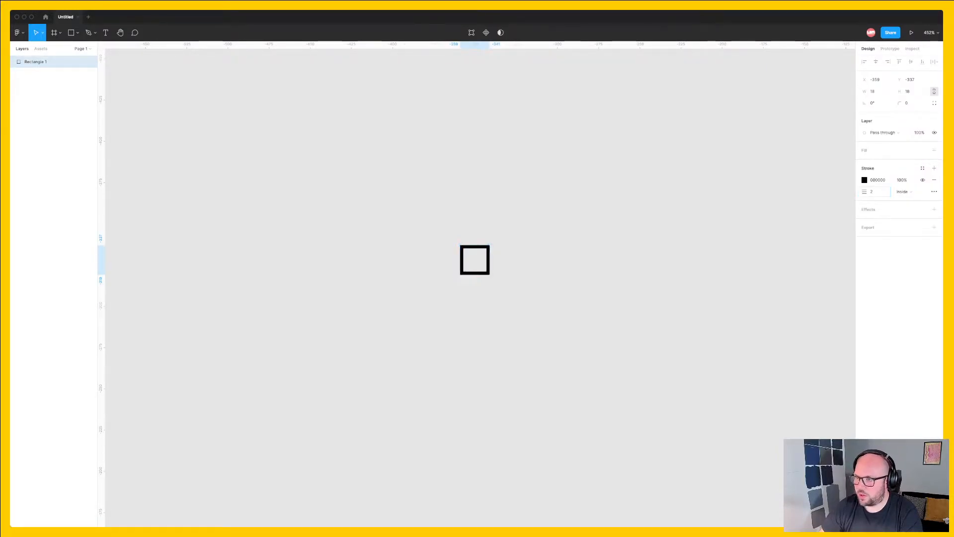
pyautogui.press('Escape')
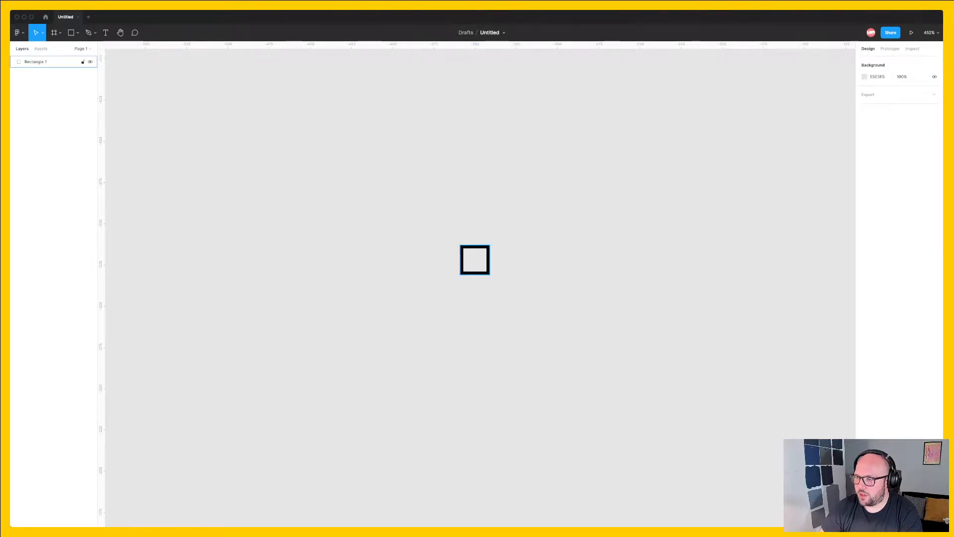
pyautogui.moveTo(475, 260); pyautogui.dragTo(445, 232)
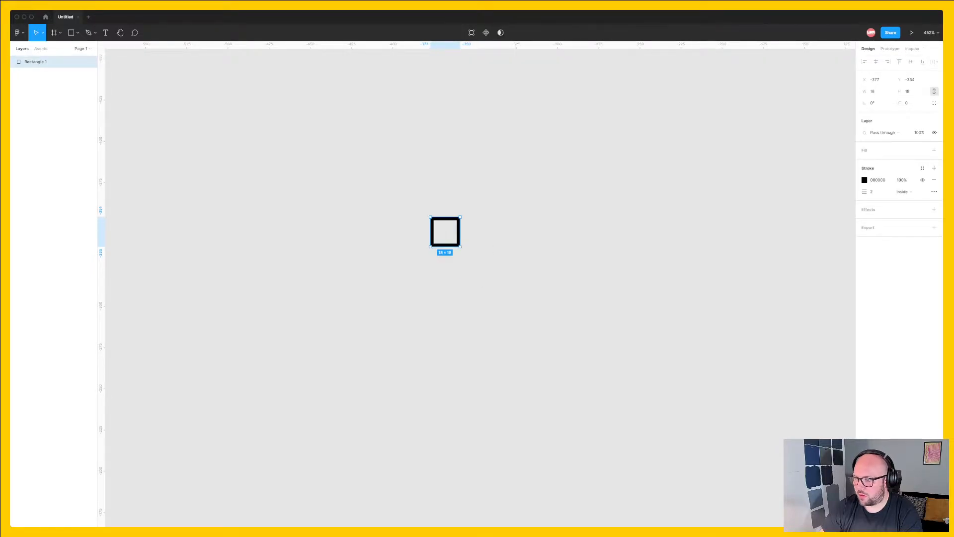
pyautogui.press('Escape')
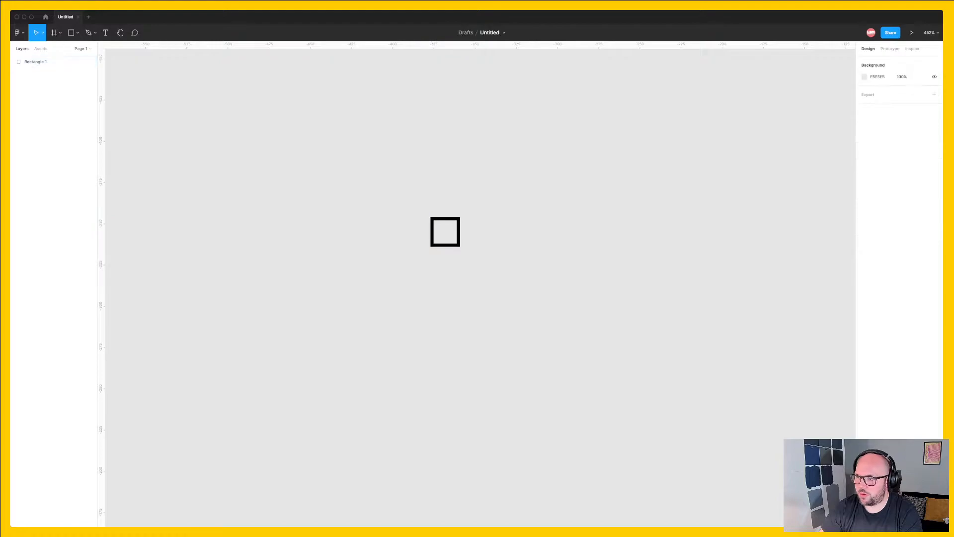
# Step: Rename the square's layer as checkbox/large/initial
pyautogui.click(445, 245)
pyautogui.press('super+r')
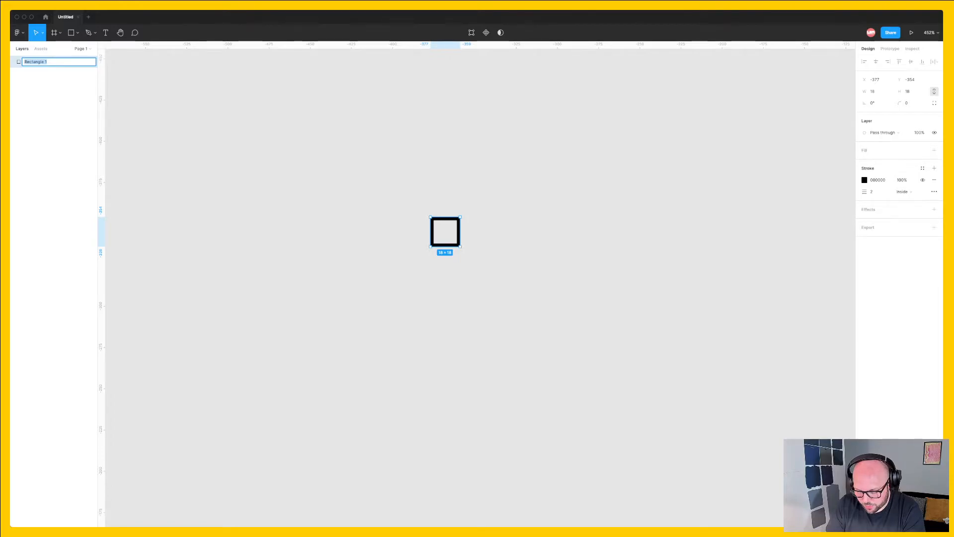
pyautogui.write('che')
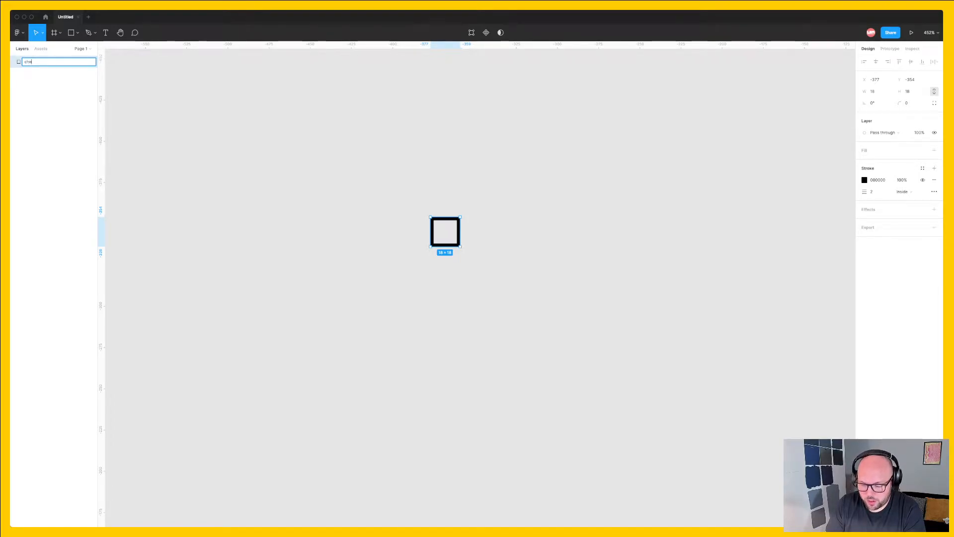
pyautogui.write('ckbox/')
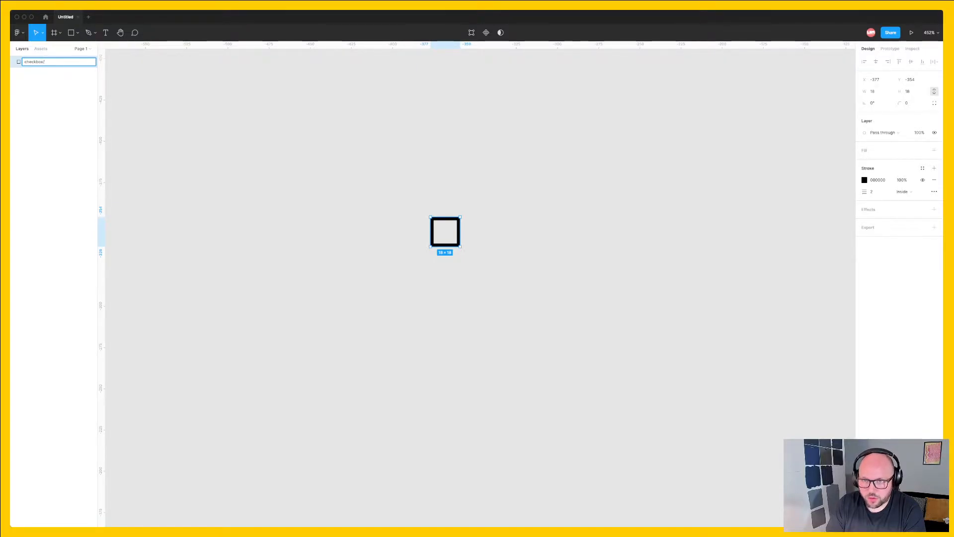
pyautogui.write('large/')
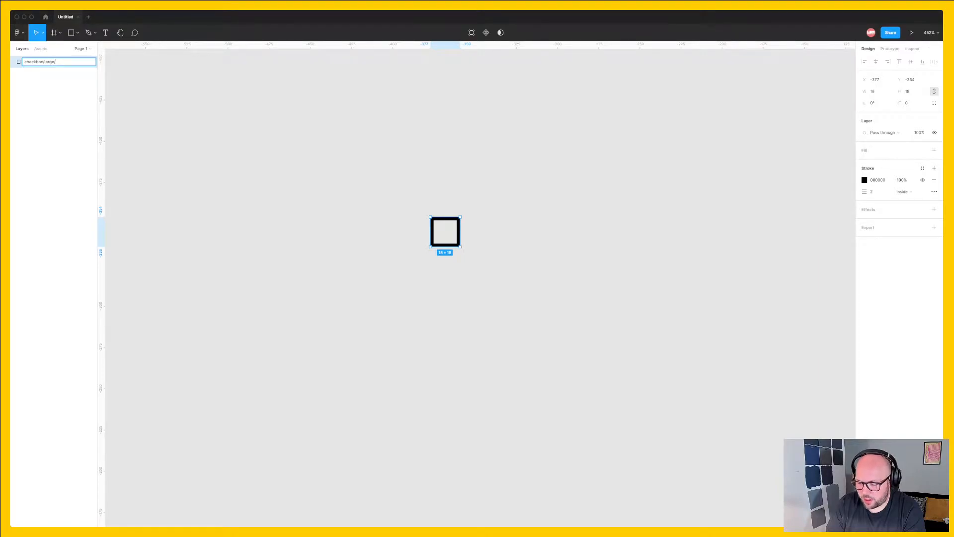
pyautogui.write('in')
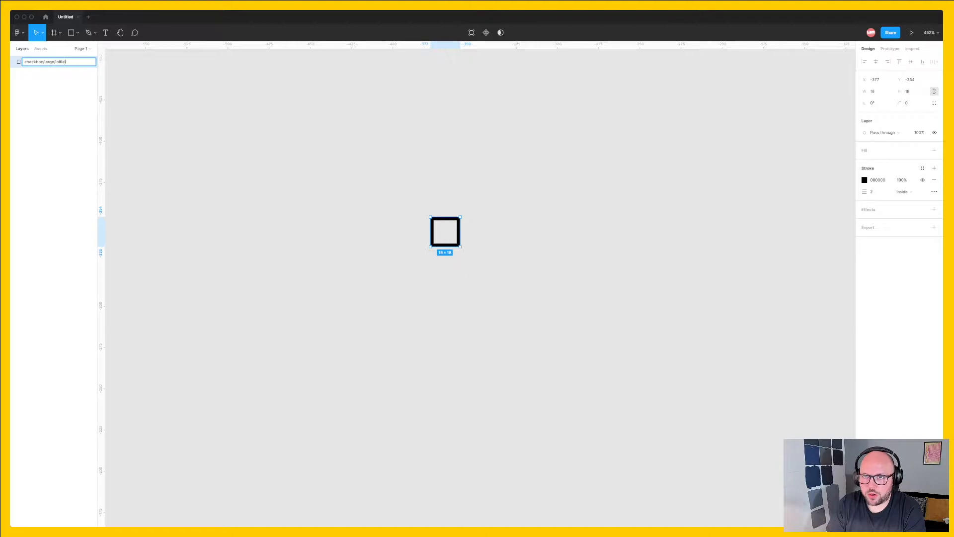
pyautogui.write('itial')
pyautogui.press('Return')
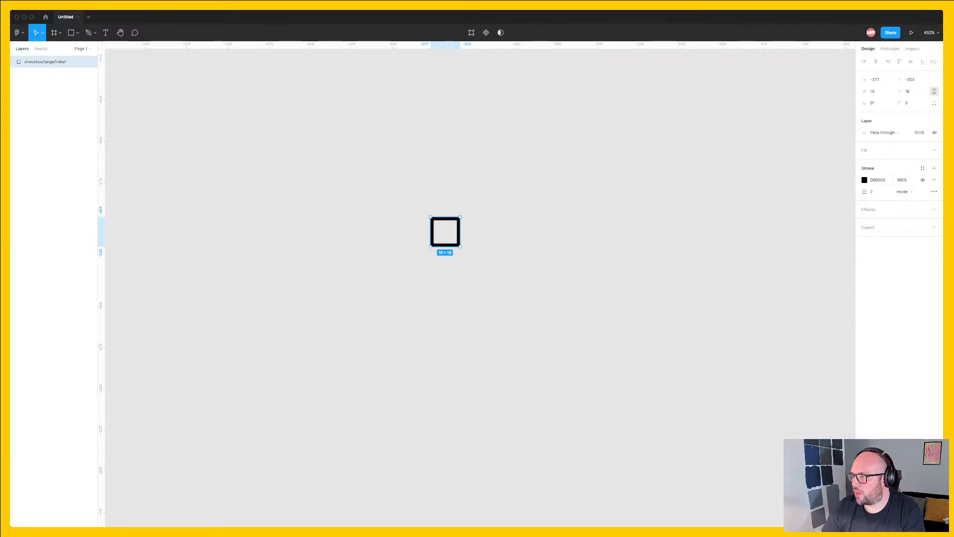
# Step: Change the stroke colour of the initial checkbox to a neutral dark grey
pyautogui.click(864, 179)
pyautogui.click(771, 246)
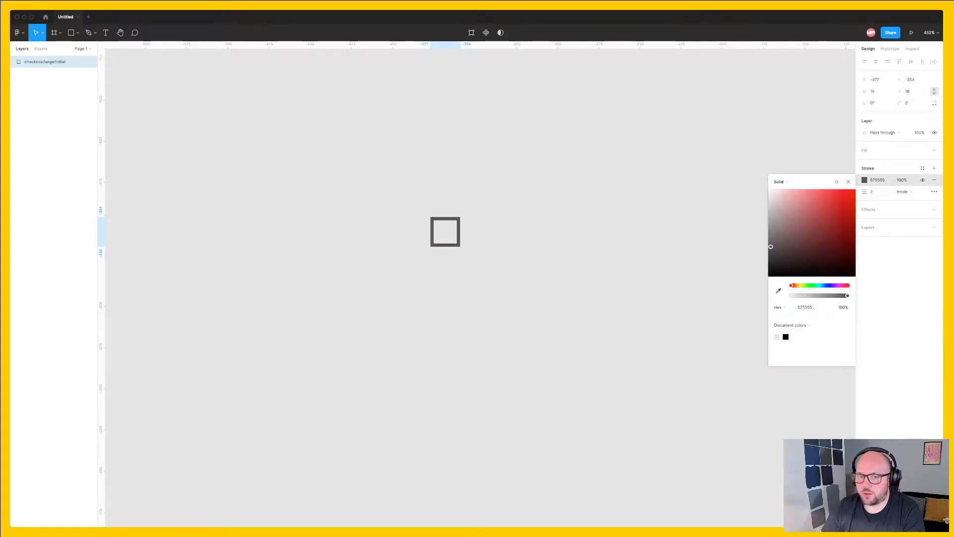
pyautogui.moveTo(770, 247)
pyautogui.mouseDown()
pyautogui.moveTo(768, 235)
pyautogui.moveTo(768, 246)
pyautogui.mouseUp()
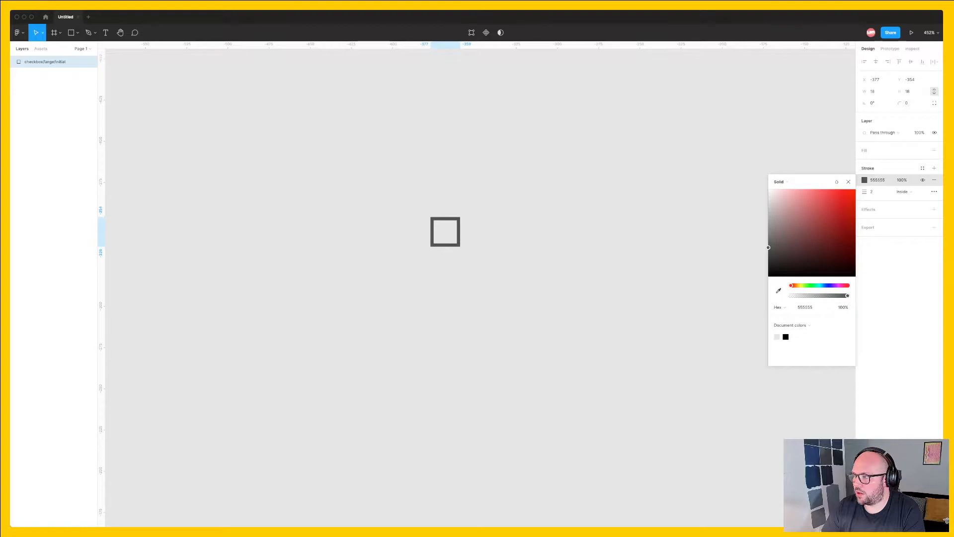
pyautogui.click(651, 248)
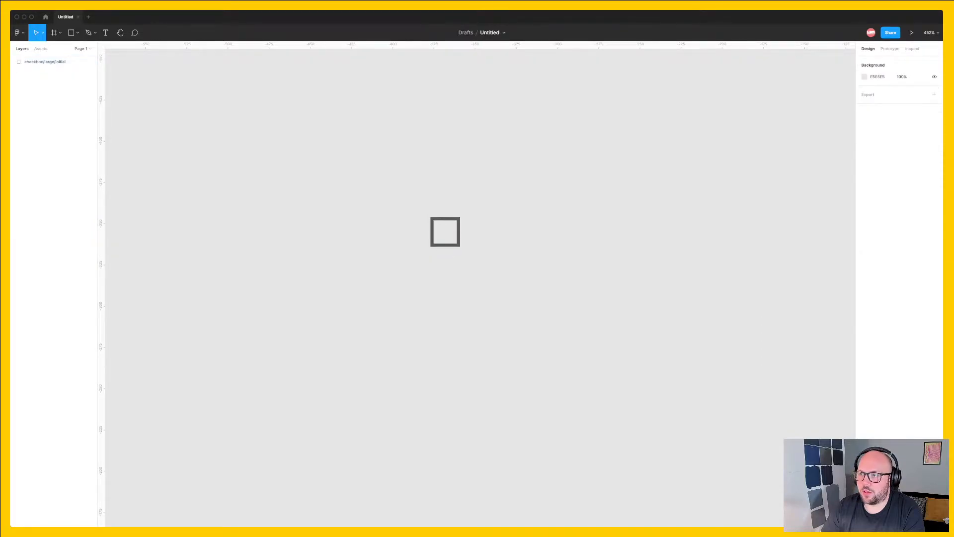
# Step: Duplicate the initial checkbox to its right on the same row and set the copy's stroke to black (000000)
pyautogui.click(457, 234)
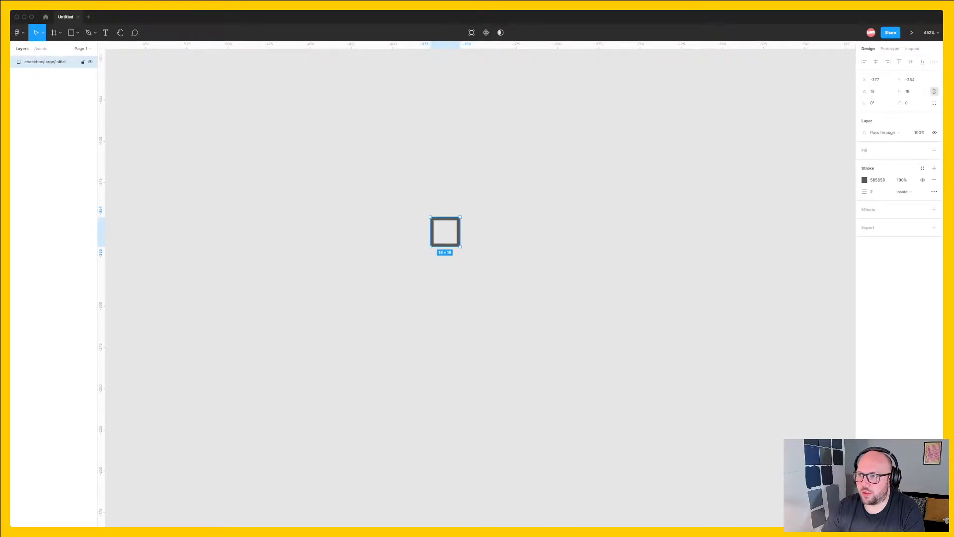
pyautogui.moveTo(457, 233); pyautogui.dragTo(520, 234)
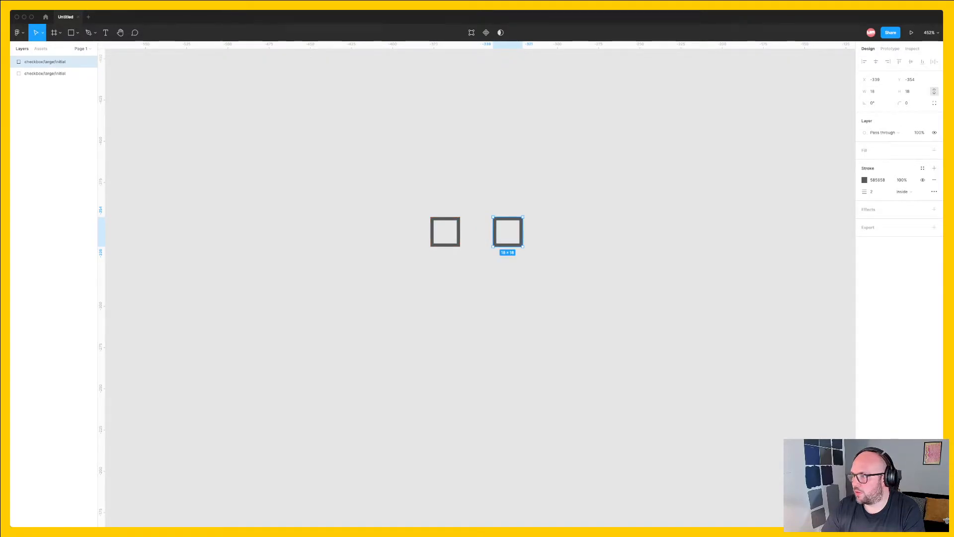
pyautogui.click(864, 179)
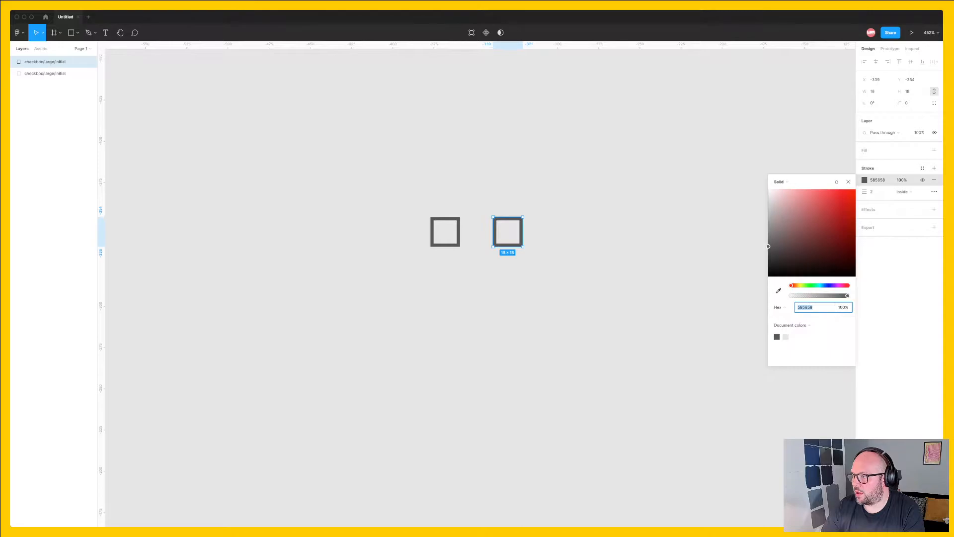
pyautogui.moveTo(769, 246); pyautogui.dragTo(767, 277)
pyautogui.press('Escape')
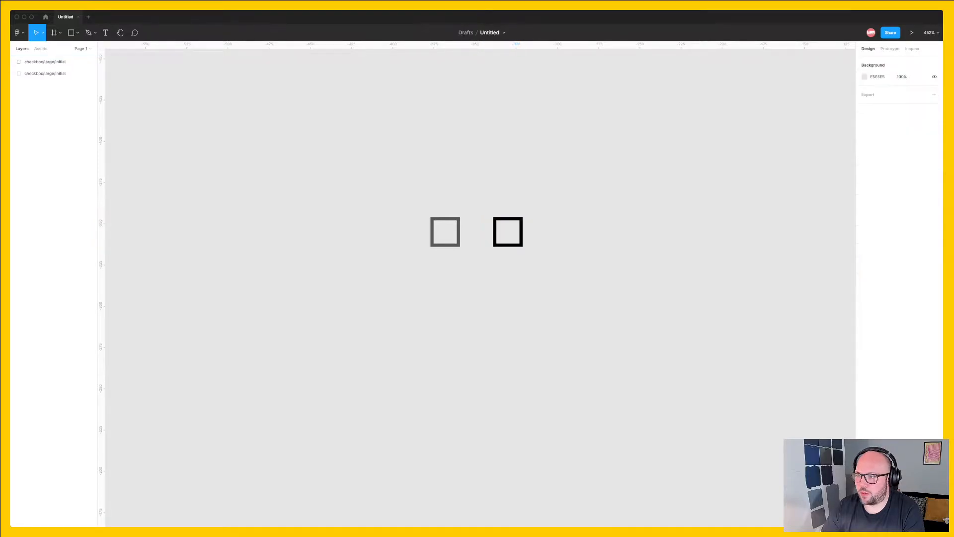
# Step: Rename the black checkbox copy as checkbox/large/hover
pyautogui.press('super+r')
pyautogui.press('Right')
pyautogui.hotkey('alt', 'shift', 'Left')
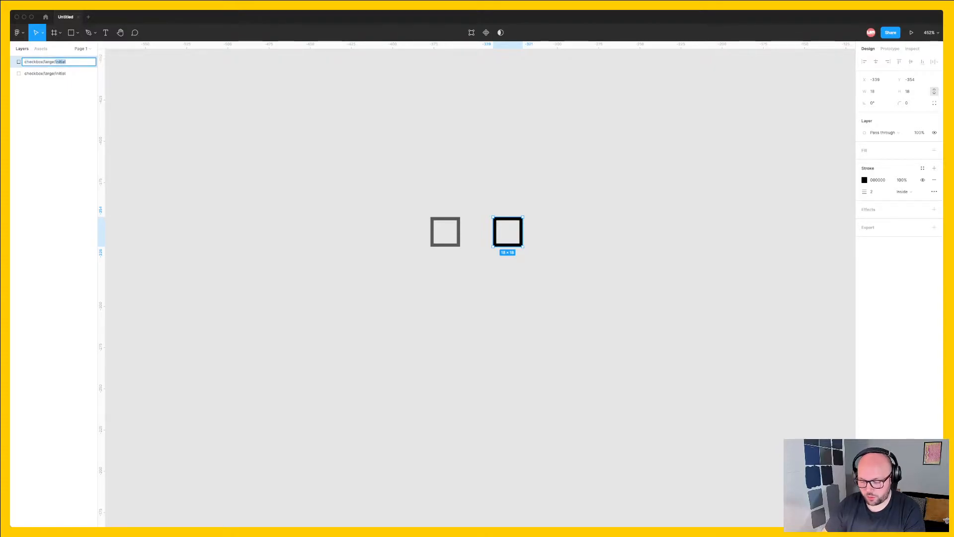
pyautogui.write('hover')
pyautogui.press('Return')
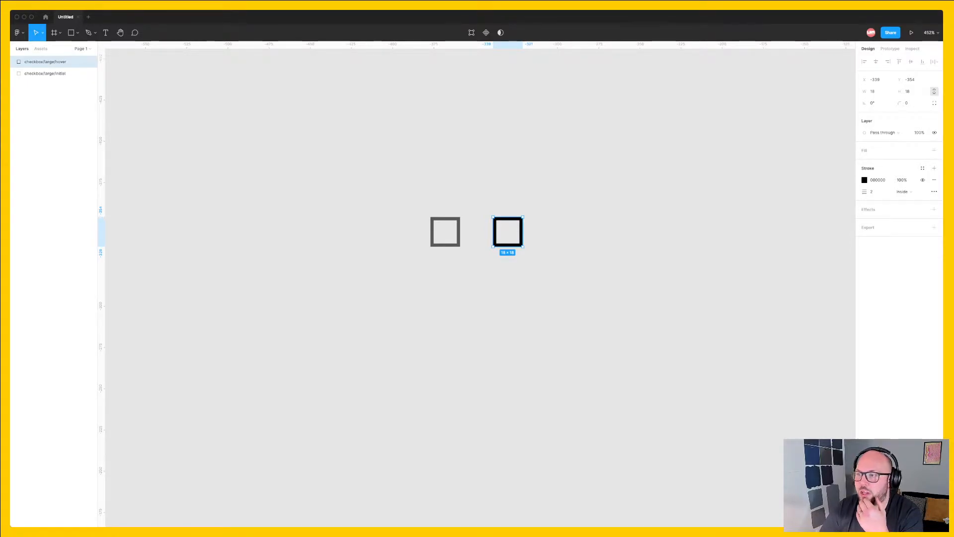
pyautogui.press('Escape')
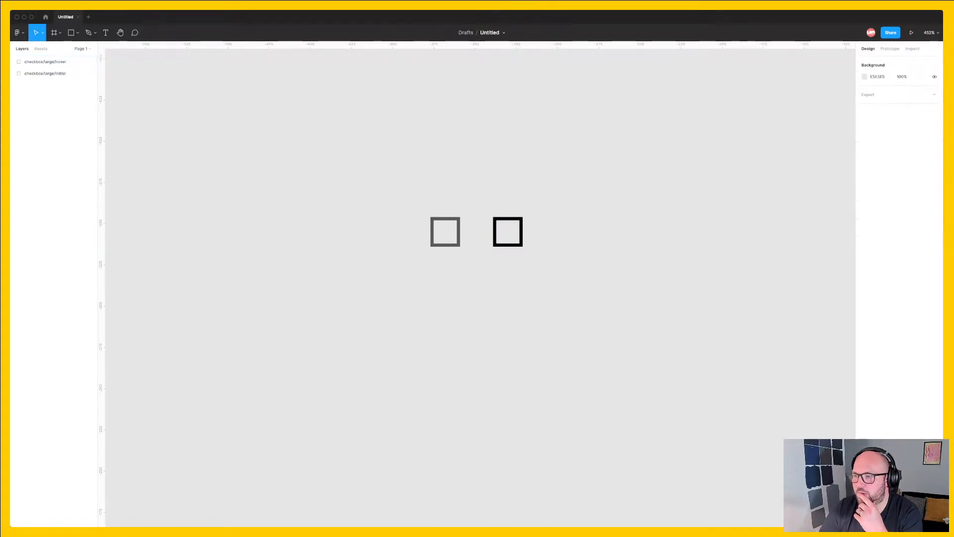
# Step: Duplicate the hover checkbox to its right on the same row, keeping equal spacing between the three checkboxes
pyautogui.click(507, 245)
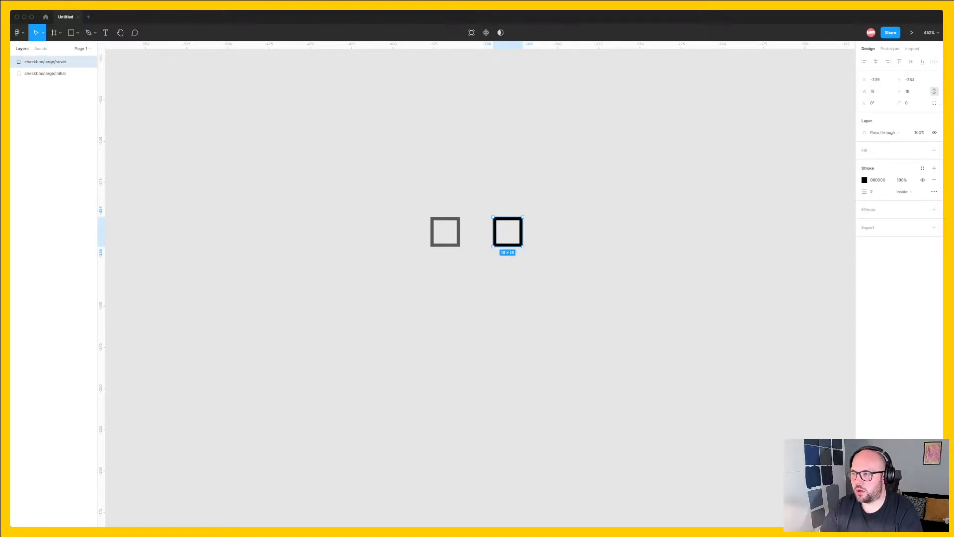
pyautogui.press('Escape')
pyautogui.keyDown('alt'); pyautogui.moveTo(508, 244); pyautogui.dragTo(570, 245); pyautogui.keyUp('alt')
pyautogui.press('Escape')
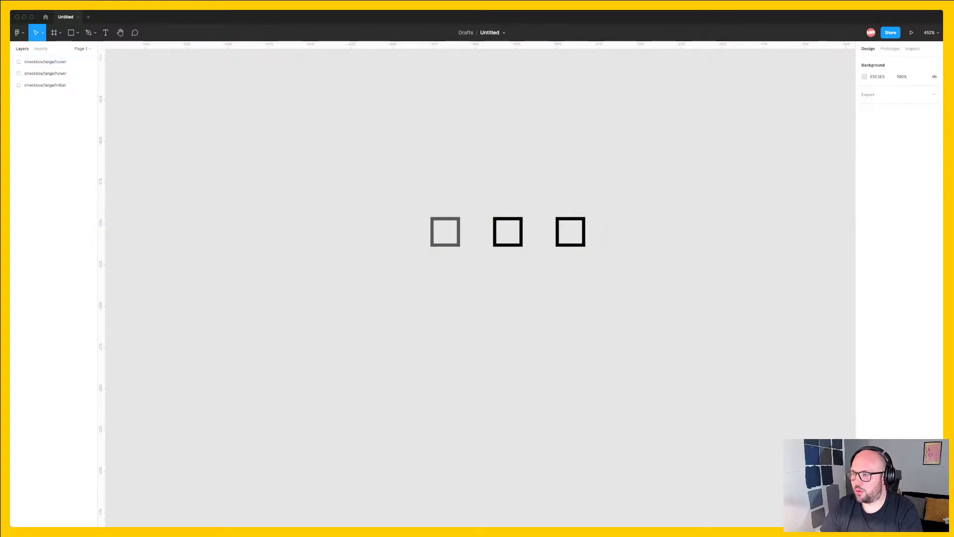
# Step: Draw a 10 × 10 square centred inside the third checkbox and fill it with black (000000)
pyautogui.scroll(3, 480, 287)
pyautogui.scroll(-3, 480, 287)
pyautogui.press('r')
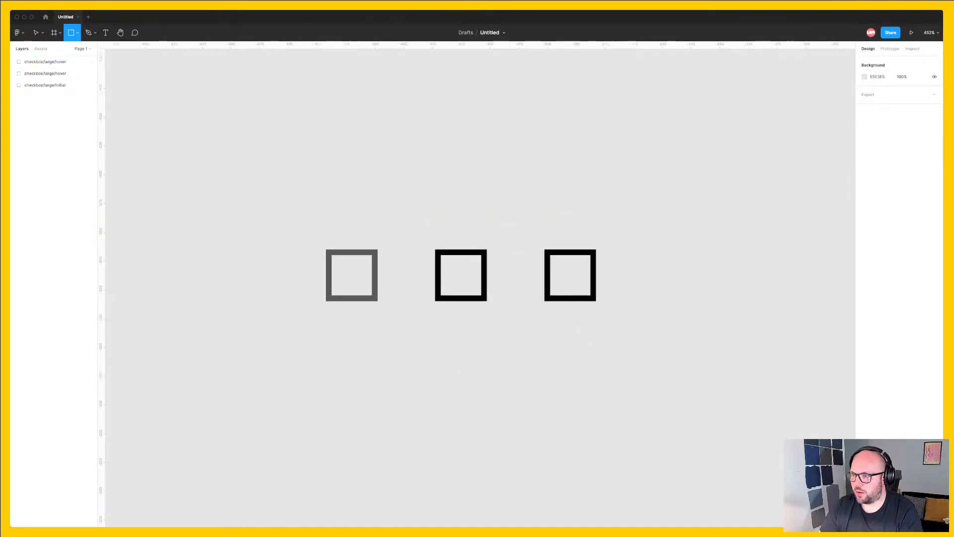
pyautogui.scroll(5, 571, 261)
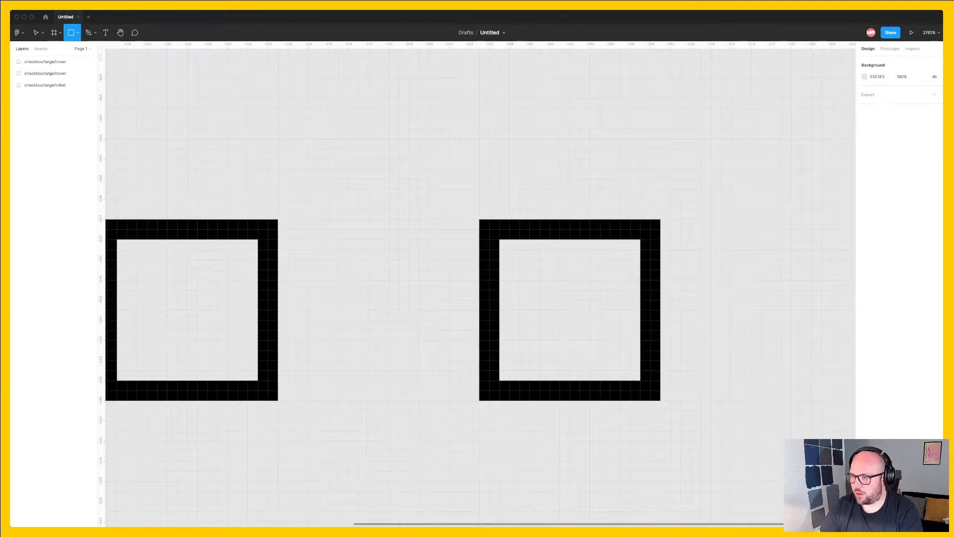
pyautogui.moveTo(519, 259)
pyautogui.mouseDown()
pyautogui.moveTo(639, 383)
pyautogui.moveTo(620, 360)
pyautogui.mouseUp()
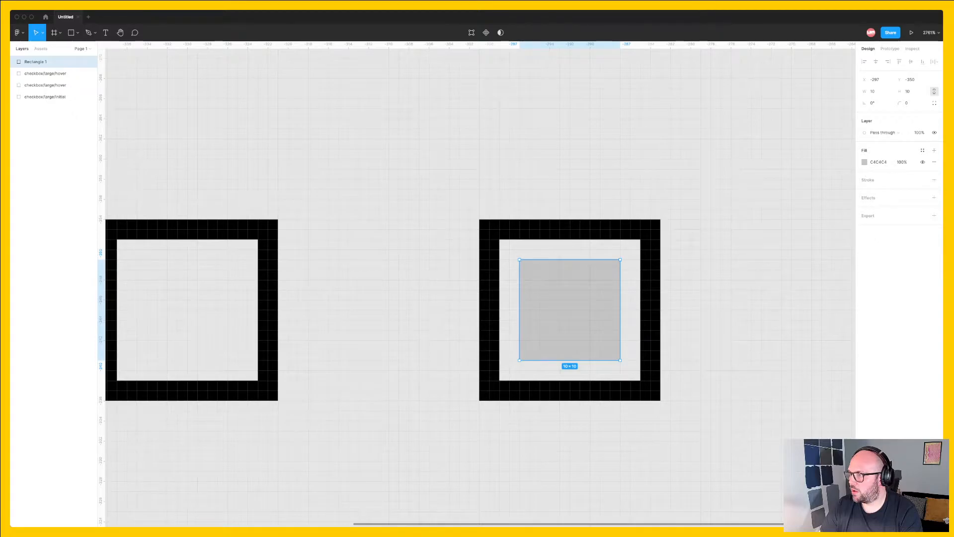
pyautogui.click(864, 162)
pyautogui.click(777, 320)
pyautogui.click(716, 308)
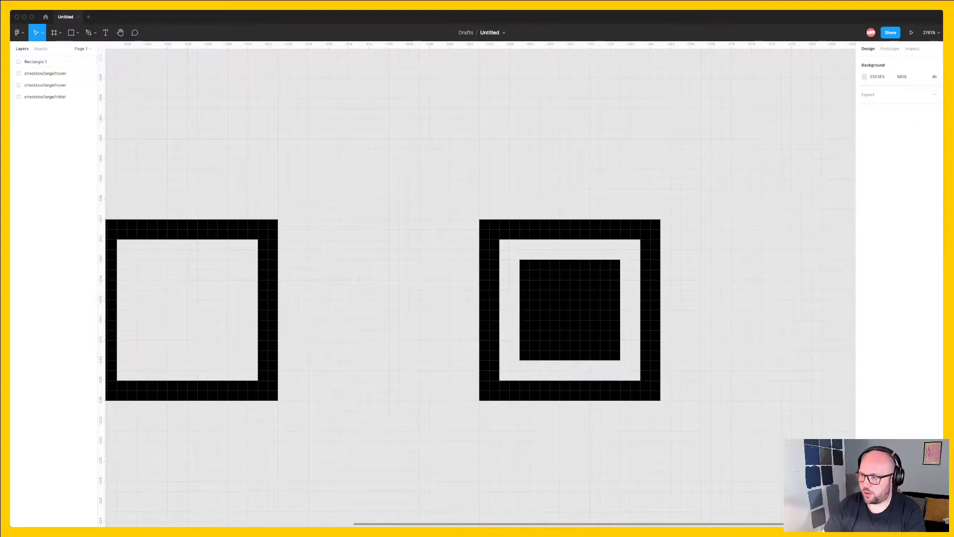
# Step: Combine the third checkbox's outline and its inner black square into one component
pyautogui.hotkey('shift', '0')
pyautogui.scroll(10, 489, 244)
pyautogui.scroll(-5, 485, 249)
pyautogui.scroll(4, 480, 283)
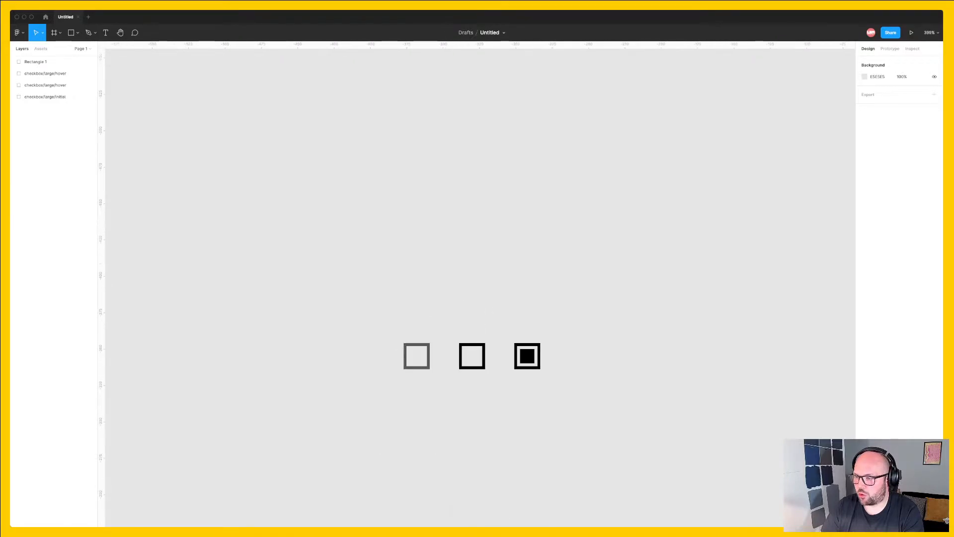
pyautogui.scroll(-1, 481, 298)
pyautogui.hscroll(1, 481, 299)
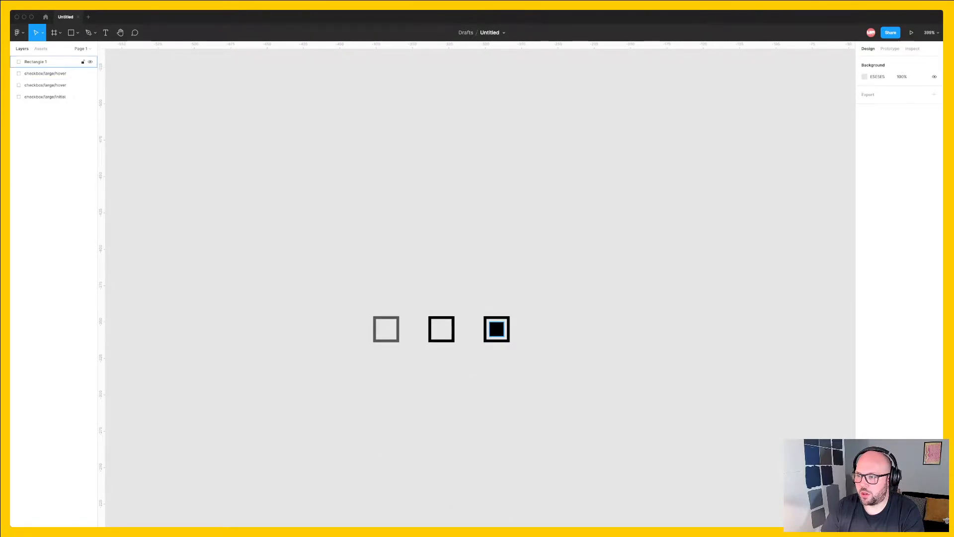
pyautogui.click(44, 62)
pyautogui.keyDown('shift'); pyautogui.click(45, 73); pyautogui.keyUp('shift')
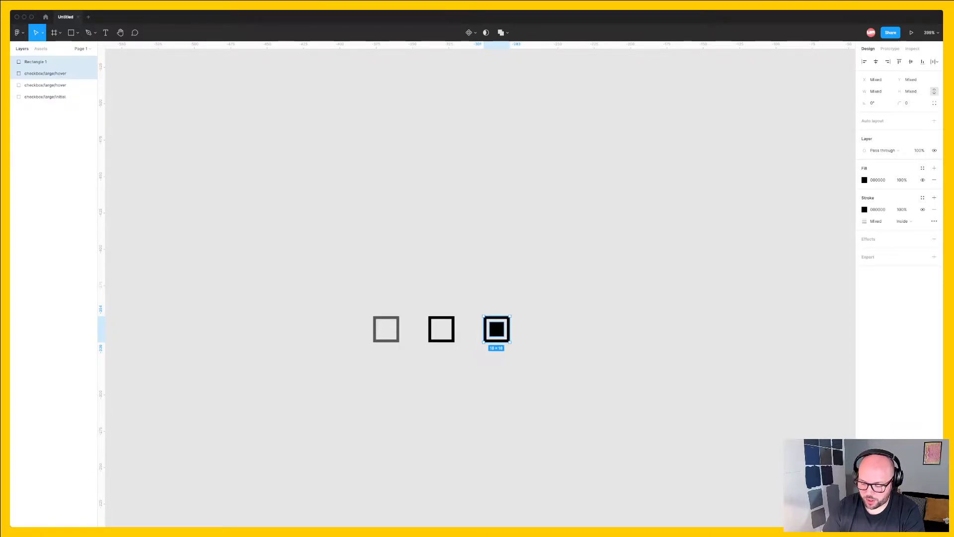
pyautogui.press('super+alt+k')
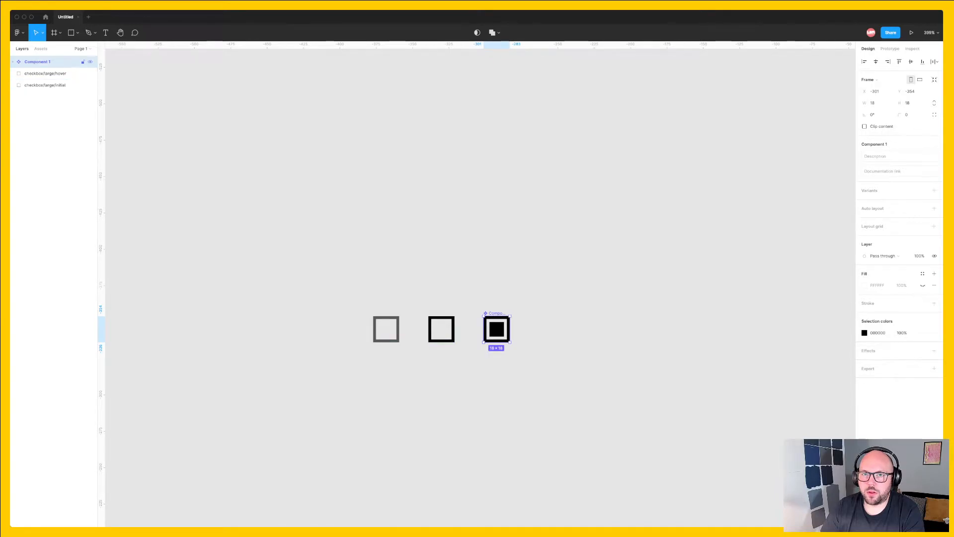
# Step: Copy the name of the outline layer inside the new component, and rename that layer as Rectangle 2
pyautogui.click(12, 61)
pyautogui.click(53, 85)
pyautogui.doubleClick(53, 85)
pyautogui.press('super+c')
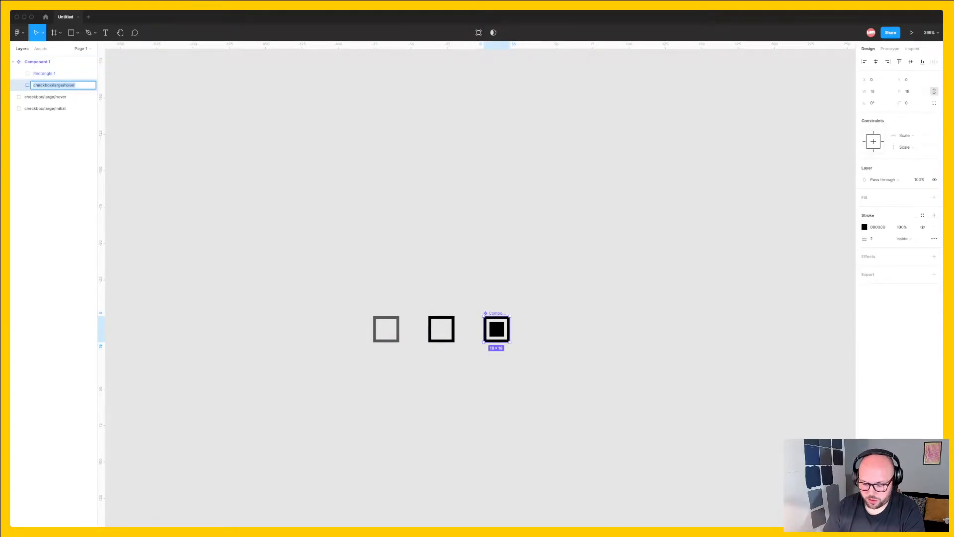
pyautogui.write('ectangle 2')
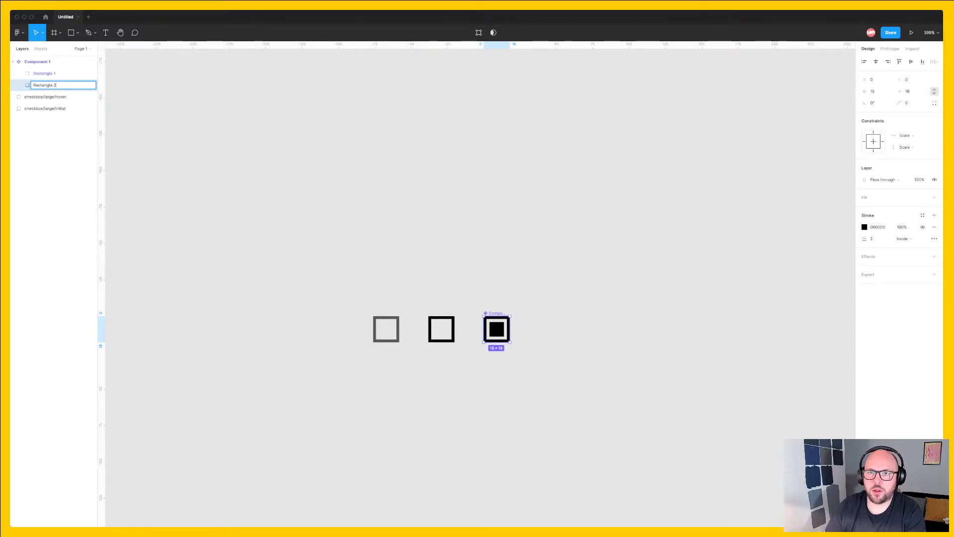
pyautogui.press('Return')
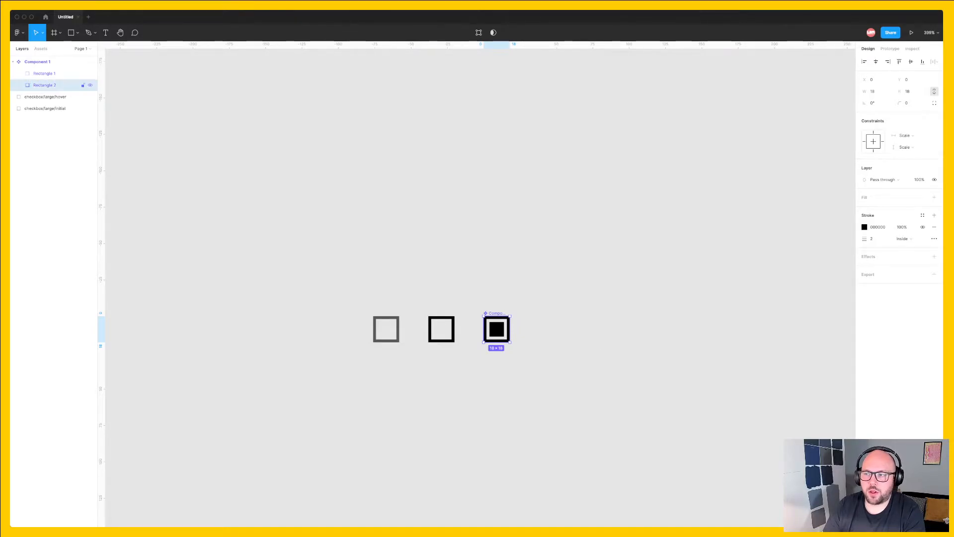
# Step: Rename the new component as checkbox/large/hover using the copied layer name
pyautogui.click(44, 73)
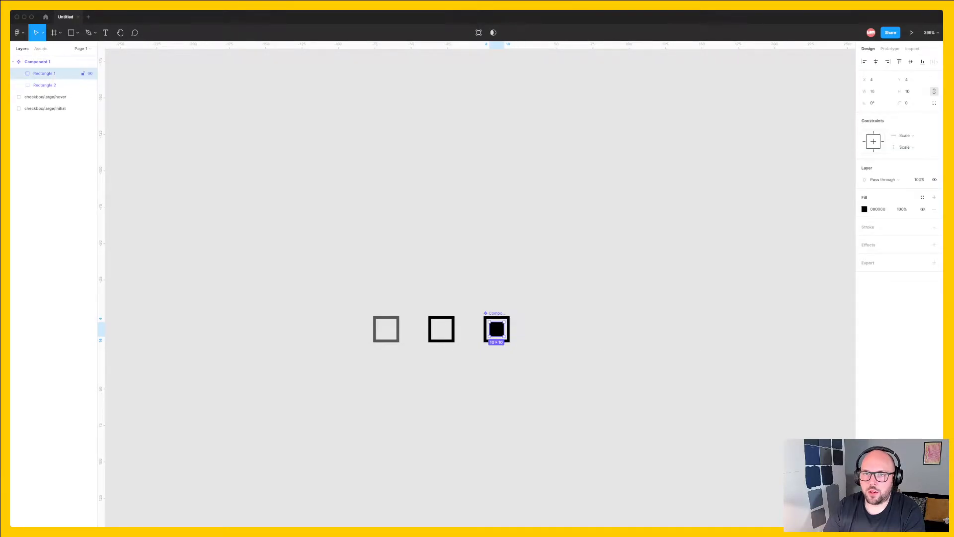
pyautogui.click(44, 85)
pyautogui.press('super+r')
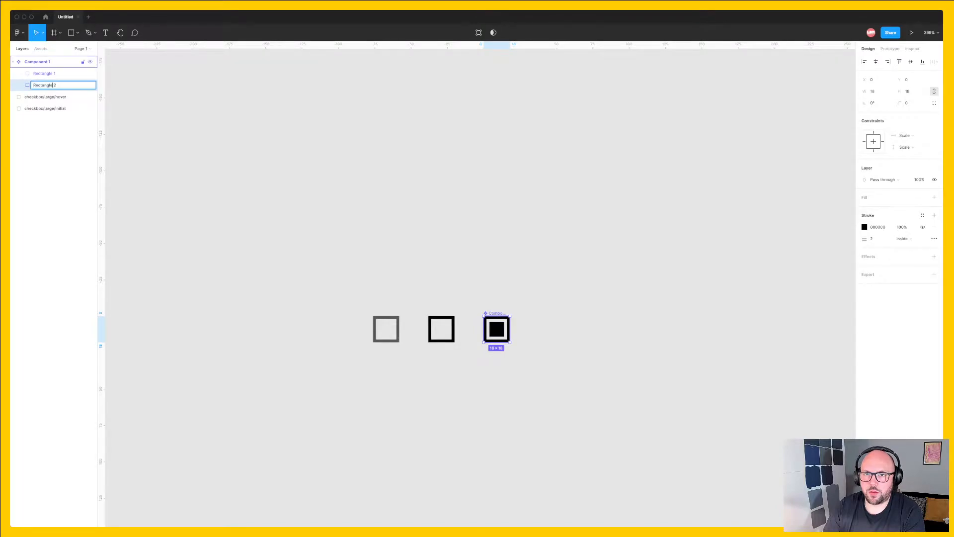
pyautogui.click(37, 62)
pyautogui.press('super+r')
pyautogui.press('super+v')
pyautogui.click(54, 149)
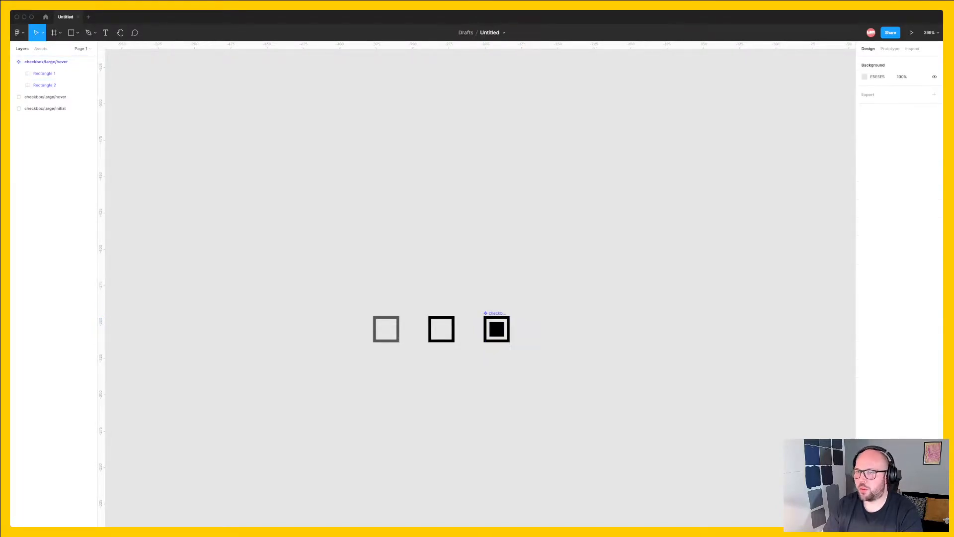
# Step: Convert the initial and hover checkboxes into separate components
pyautogui.click(45, 108)
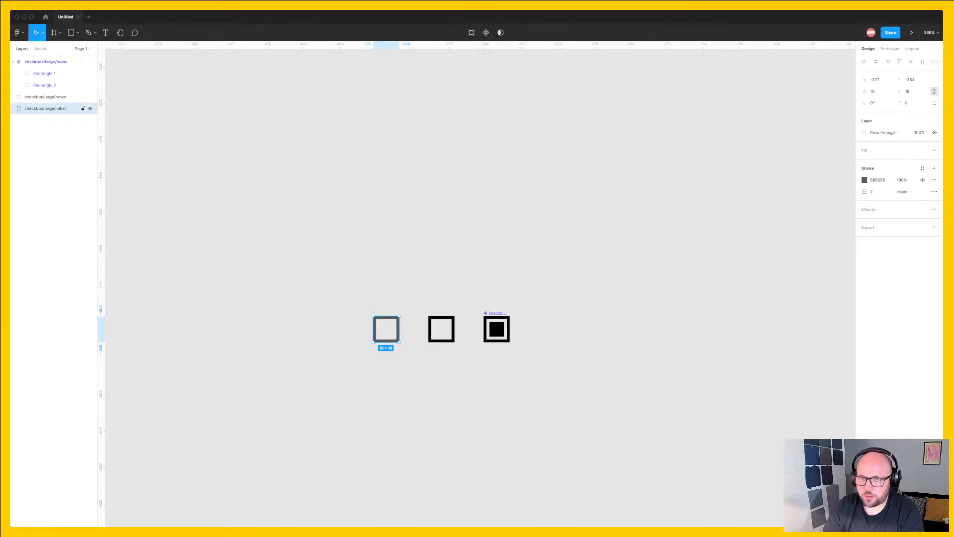
pyautogui.press('super+alt+k')
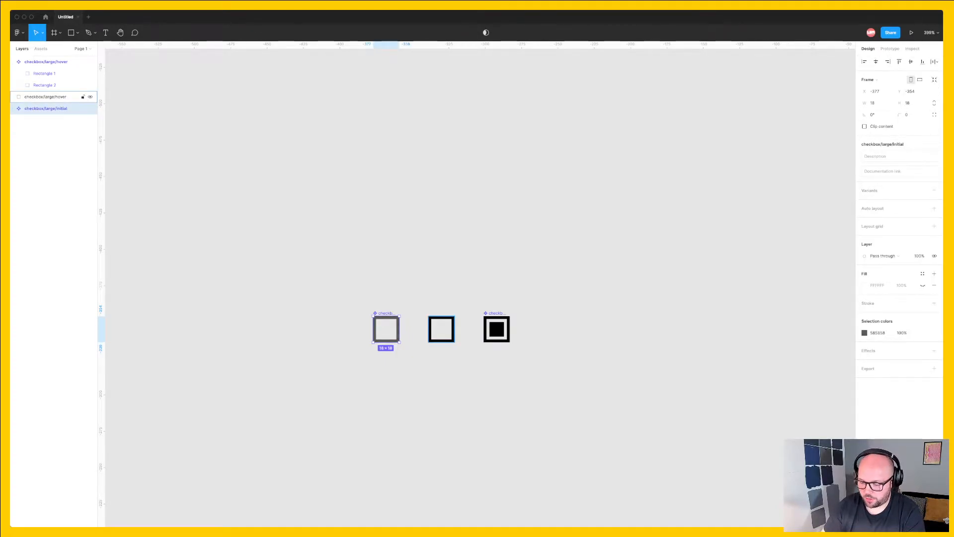
pyautogui.click(45, 96)
pyautogui.press('super+alt+k')
pyautogui.press('Escape')
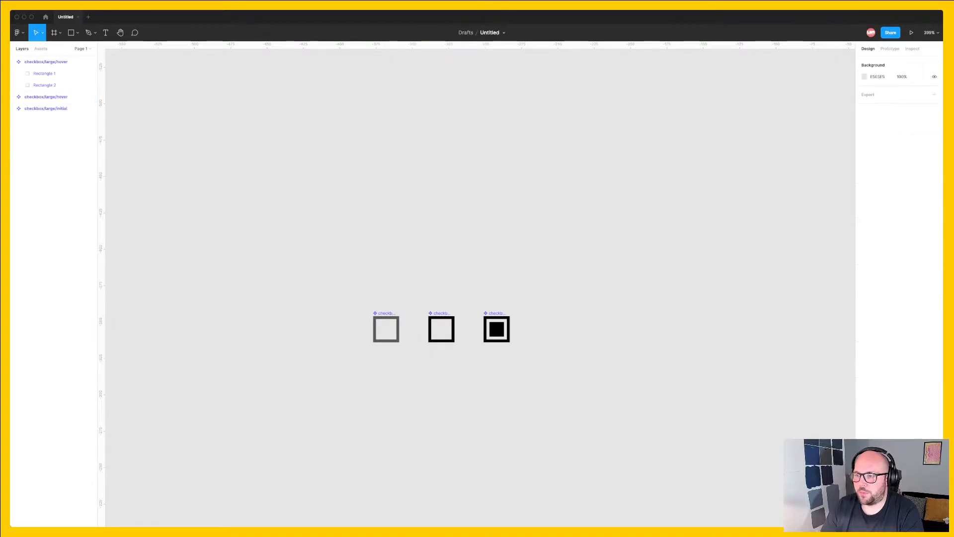
# Step: Rename the component with the filled inner square as checkbox/large/checked
pyautogui.click(386, 329)
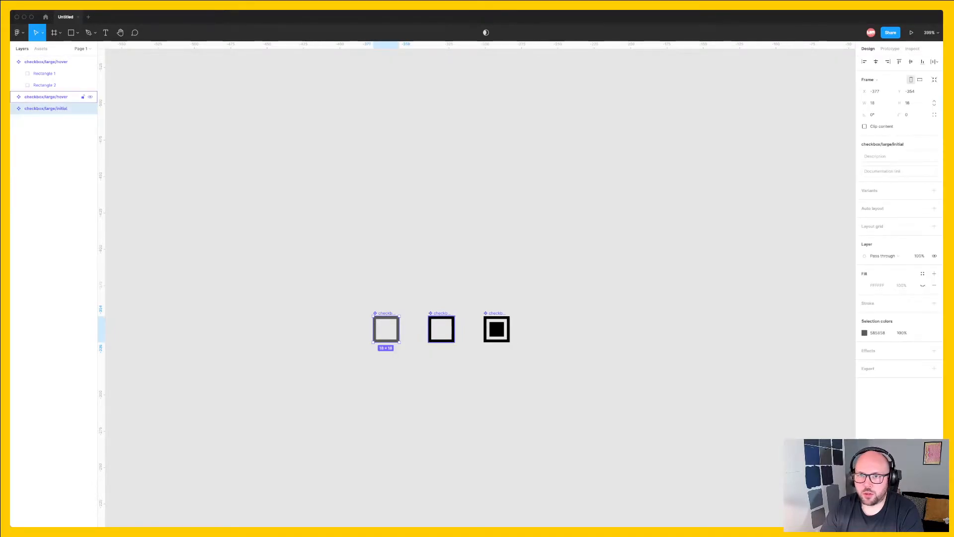
pyautogui.click(442, 329)
pyautogui.click(46, 61)
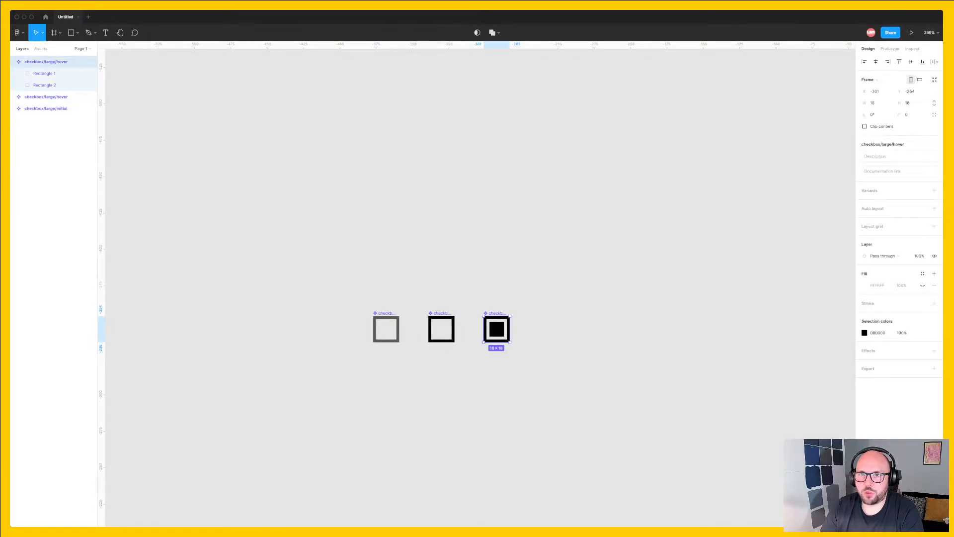
pyautogui.doubleClick(61, 62)
pyautogui.doubleClick(61, 61)
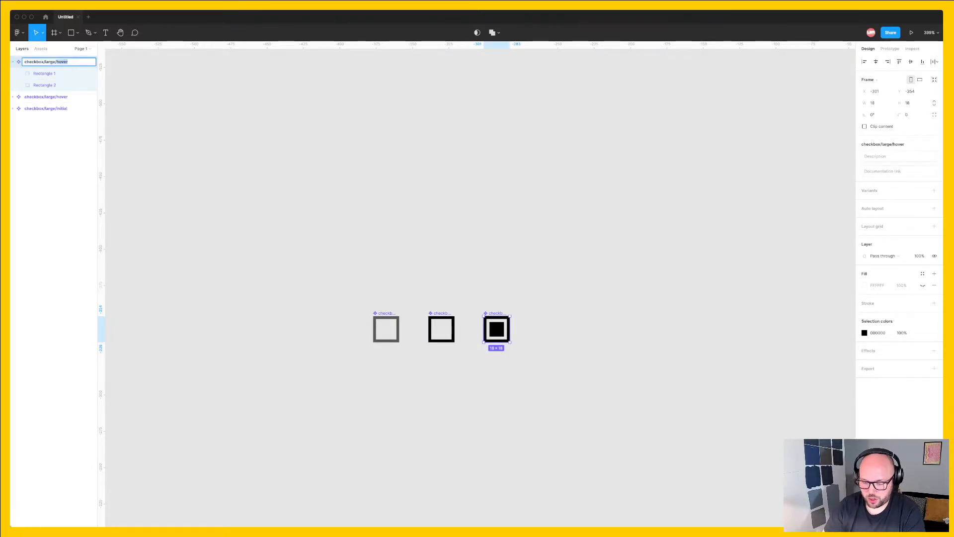
pyautogui.write('checked')
pyautogui.press('Return')
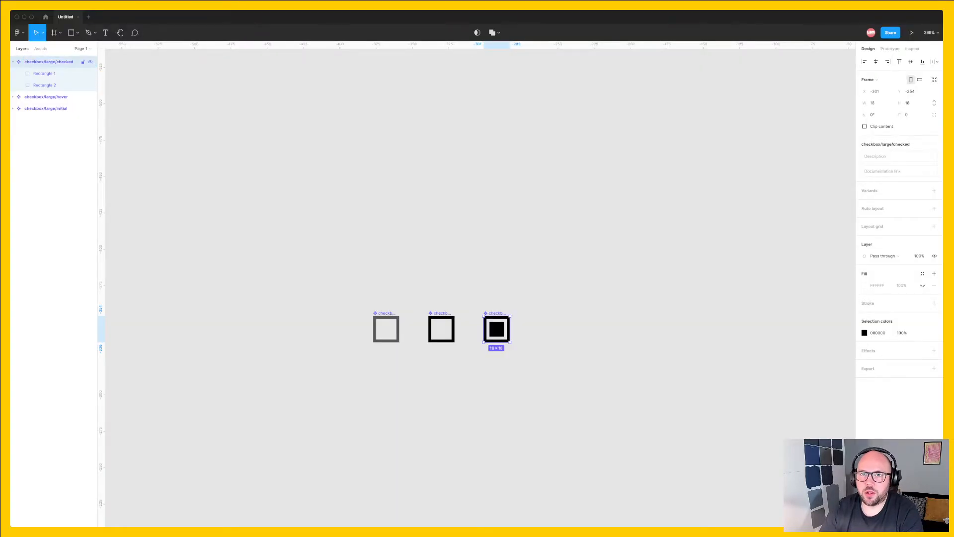
# Step: Duplicate the checked checkbox to its right on the same row, keeping equal spacing between the four checkboxes
pyautogui.click(13, 61)
pyautogui.press('Escape')
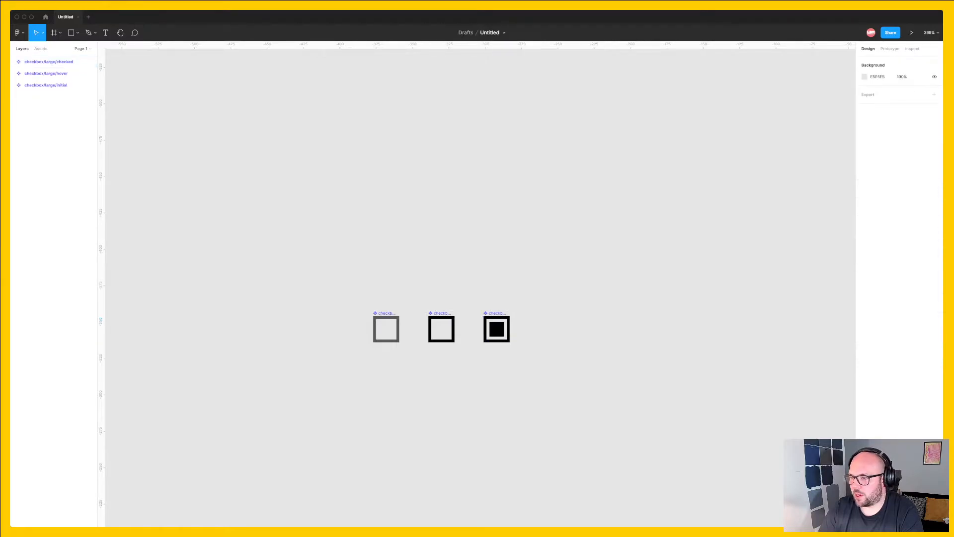
pyautogui.keyDown('alt'); pyautogui.moveTo(497, 329); pyautogui.dragTo(552, 329); pyautogui.keyUp('alt')
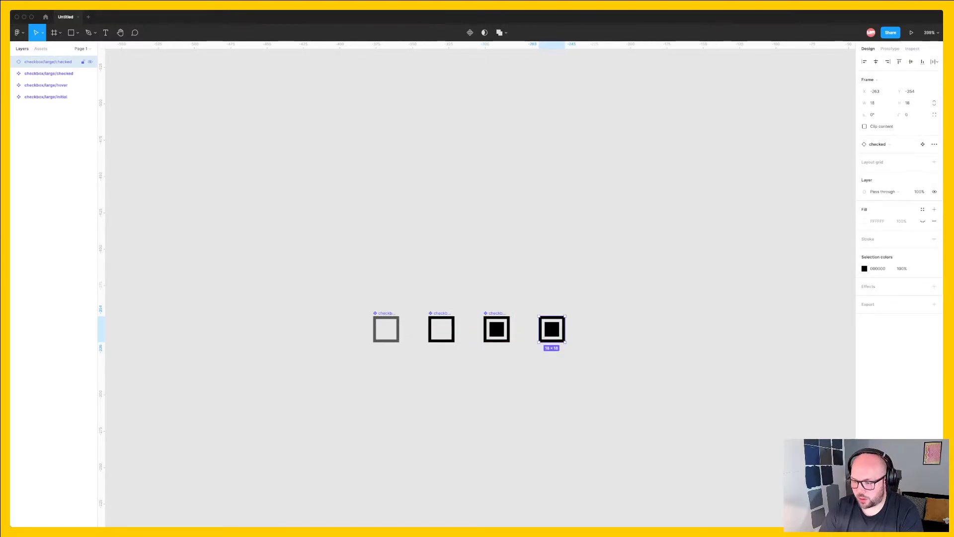
pyautogui.doubleClick(552, 329)
pyautogui.press('shift+super+h')
pyautogui.press('shift+super+h')
pyautogui.press('Escape')
pyautogui.doubleClick(551, 329)
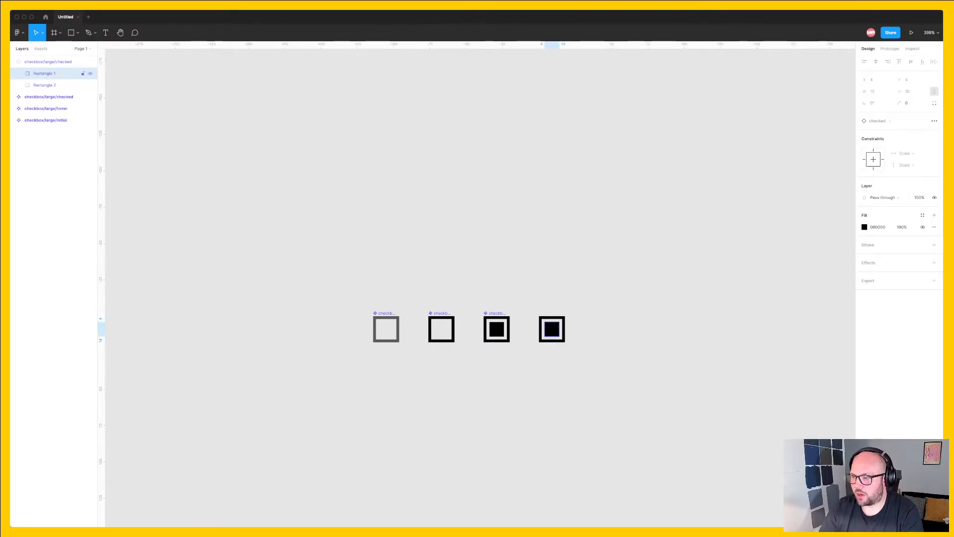
pyautogui.click(551, 329)
pyautogui.press('Escape')
pyautogui.click(551, 329)
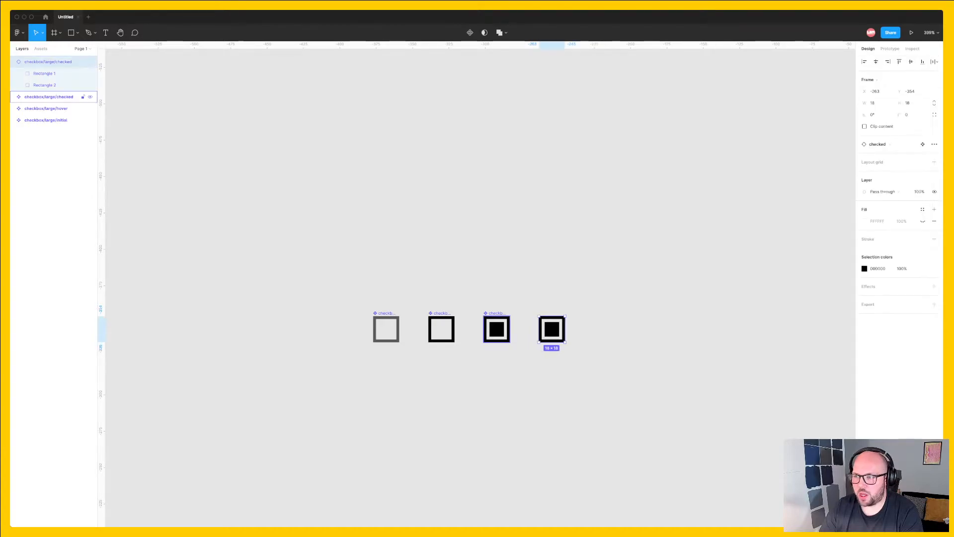
# Step: Detach the copied checkbox from its main component and ungroup it into two separate rectangles
pyautogui.rightClick(552, 329)
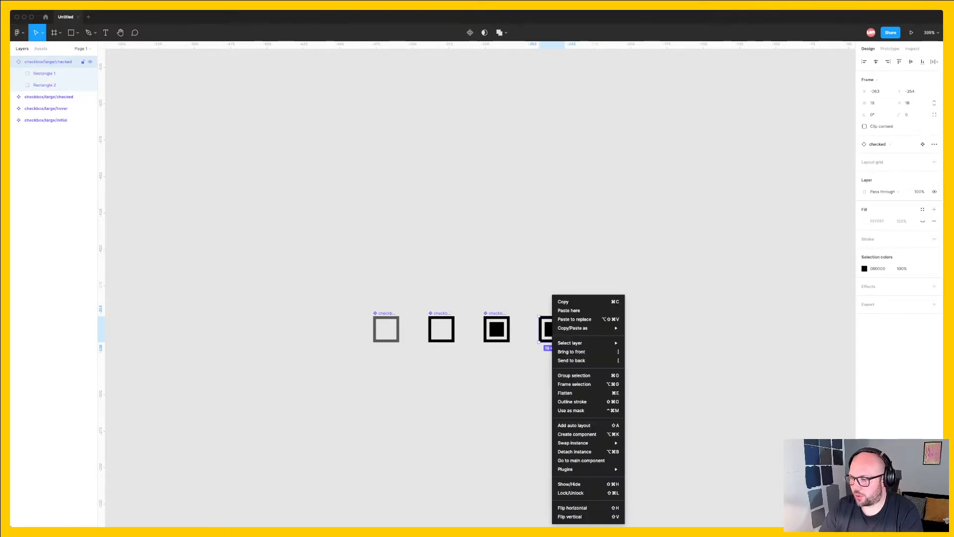
pyautogui.click(574, 452)
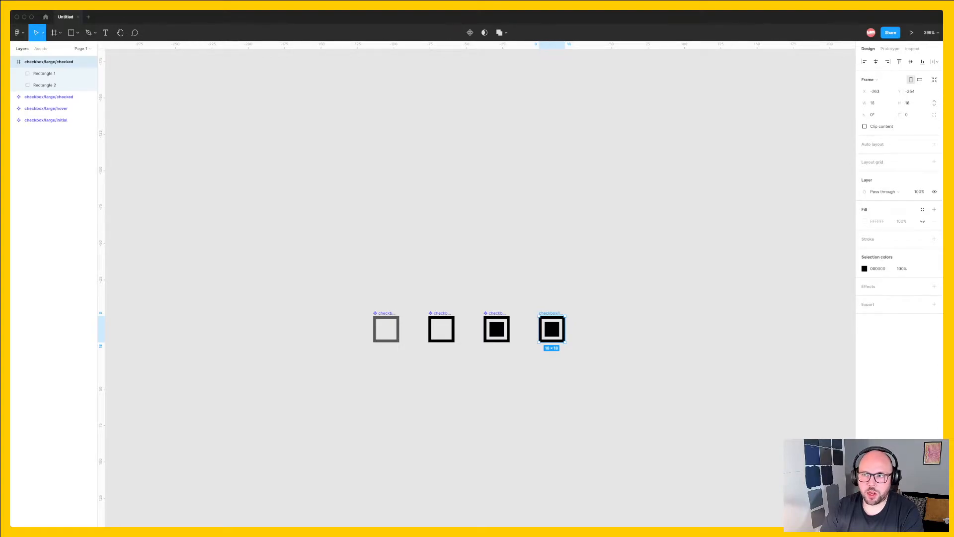
pyautogui.press('super+shift+g')
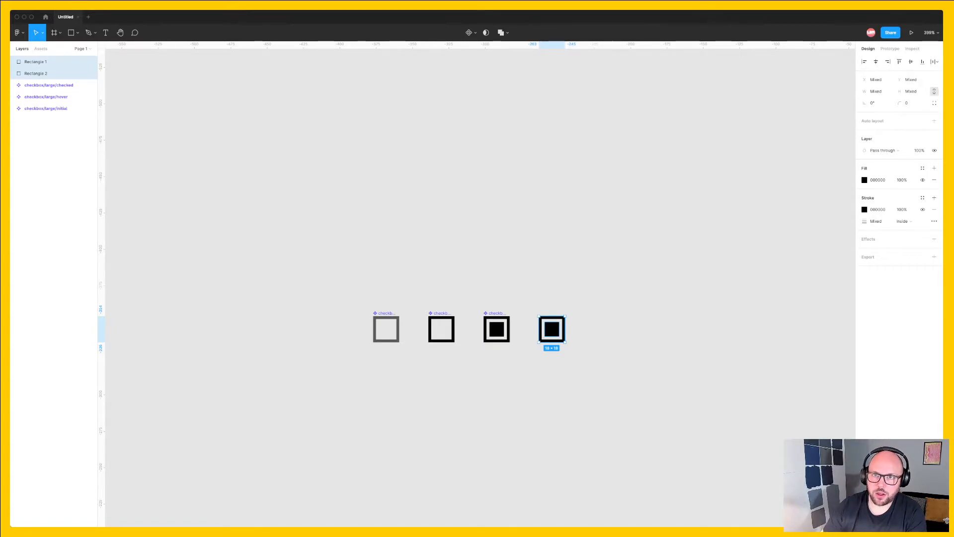
# Step: Turn the copy's two rectangles into a new component named checkbox/large/initial (disabled)
pyautogui.press('alt+super+k')
pyautogui.doubleClick(49, 74)
pyautogui.click(49, 73)
pyautogui.press('super+a')
pyautogui.press('super+c')
pyautogui.click(38, 62)
pyautogui.doubleClick(37, 62)
pyautogui.press('super+v')
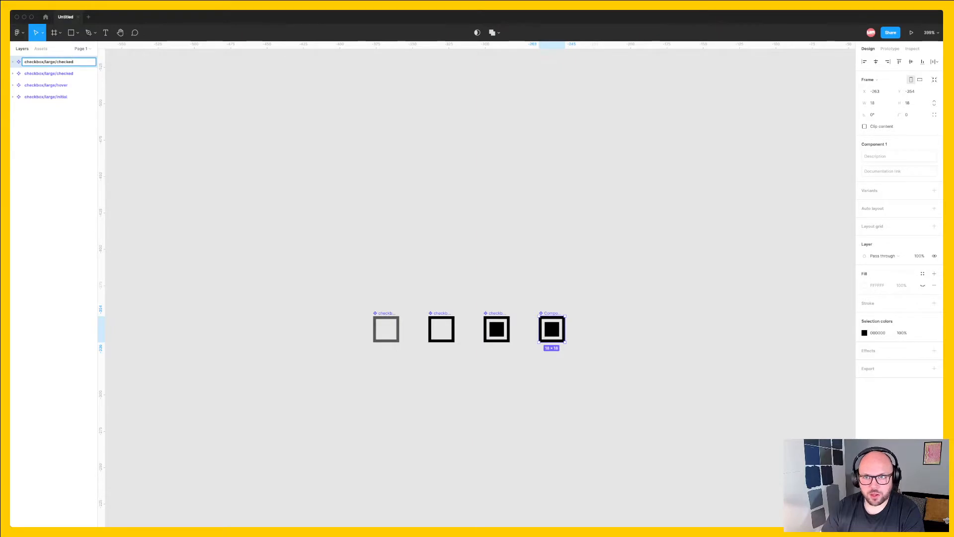
pyautogui.hotkey('alt', 'shift', 'Left')
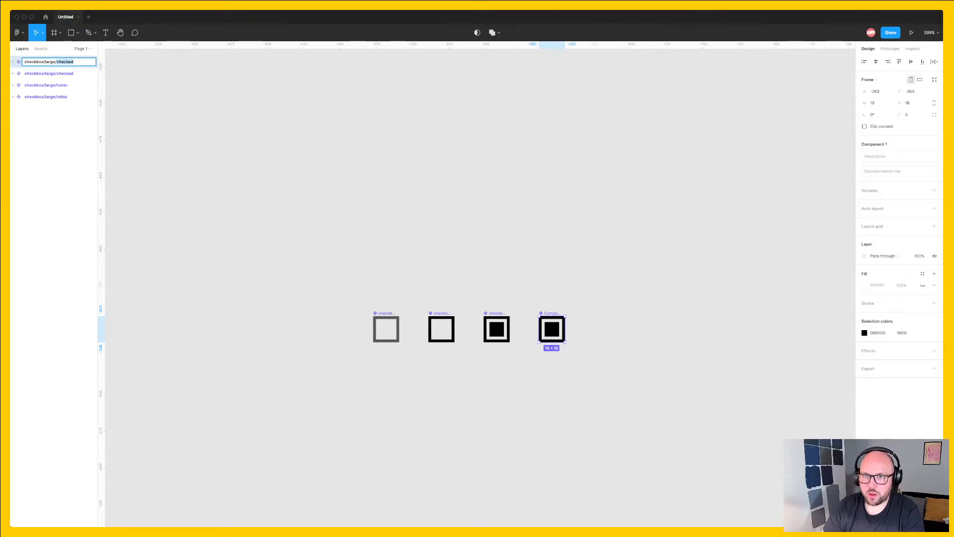
pyautogui.write('initial (disabled')
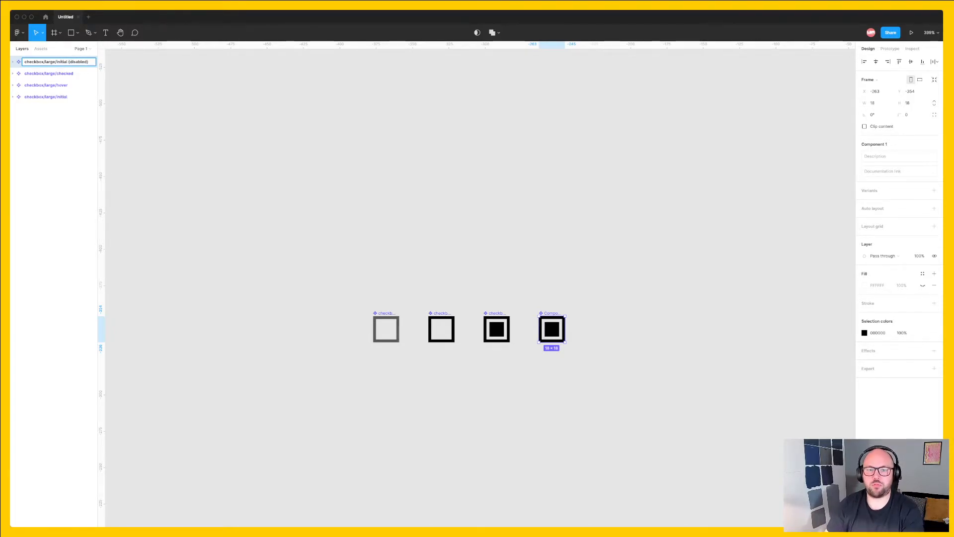
pyautogui.press('Return')
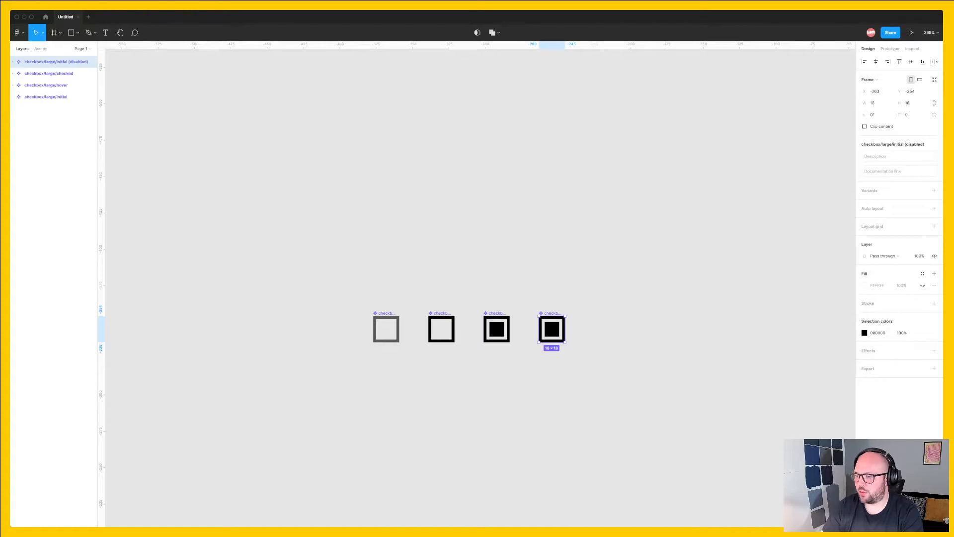
# Step: Hide the inner black square of the initial (disabled) checkbox, and select the whole component
pyautogui.press('Escape')
pyautogui.doubleClick(551, 329)
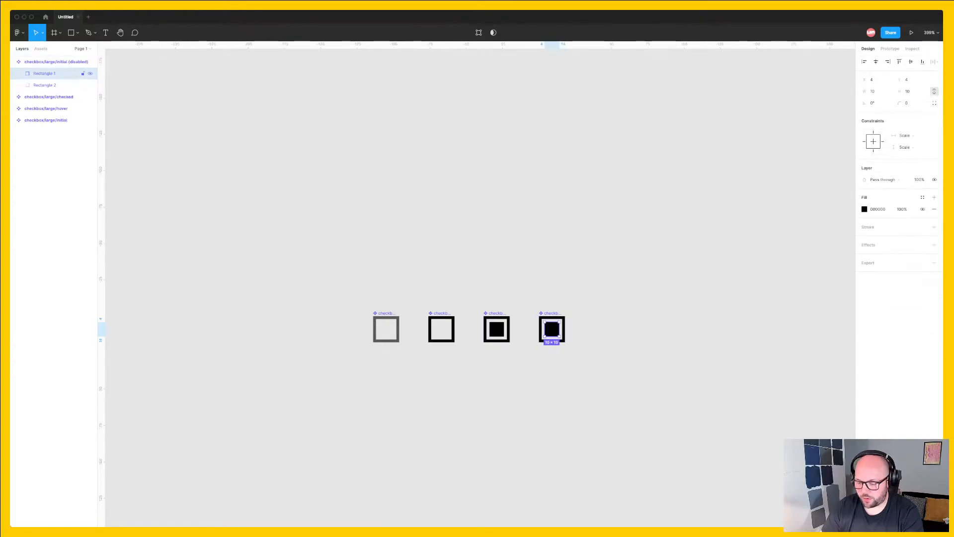
pyautogui.press('super+shift+h')
pyautogui.press('Escape')
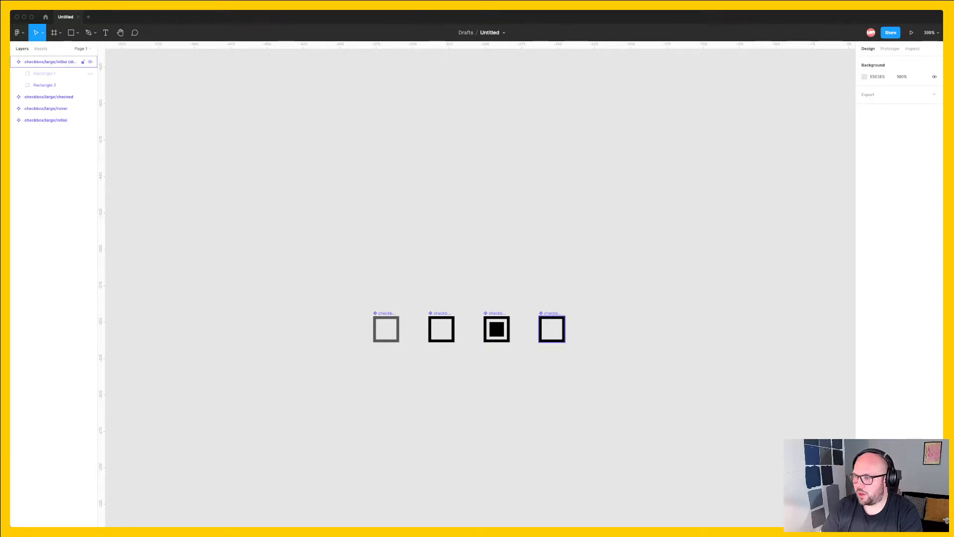
pyautogui.click(56, 62)
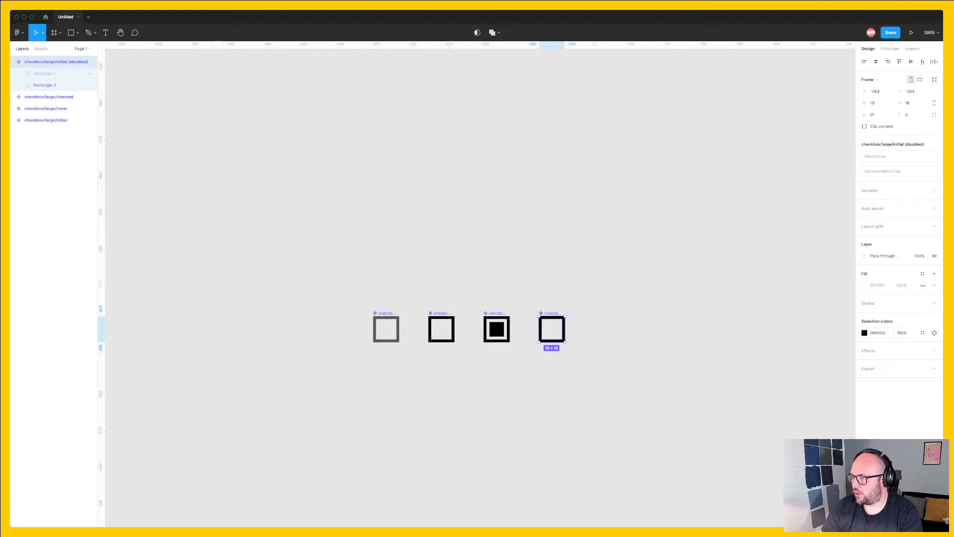
# Step: Recolour the initial (disabled) checkbox from its selection colours to light grey CACACA
pyautogui.click(864, 332)
pyautogui.moveTo(768, 429); pyautogui.dragTo(768, 359)
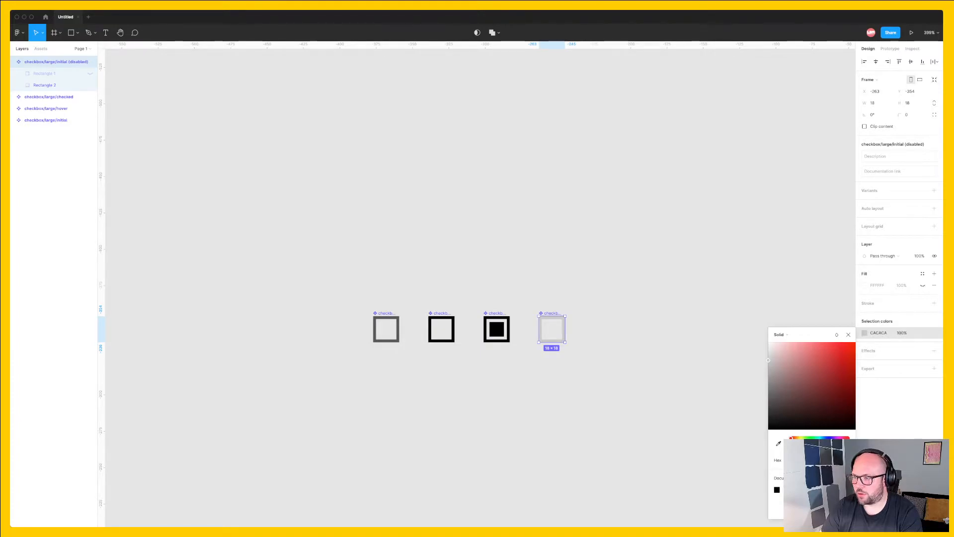
pyautogui.click(705, 360)
# Step: Rename the light grey checkbox component as checkbox/large/disabled (initial)
pyautogui.click(50, 62)
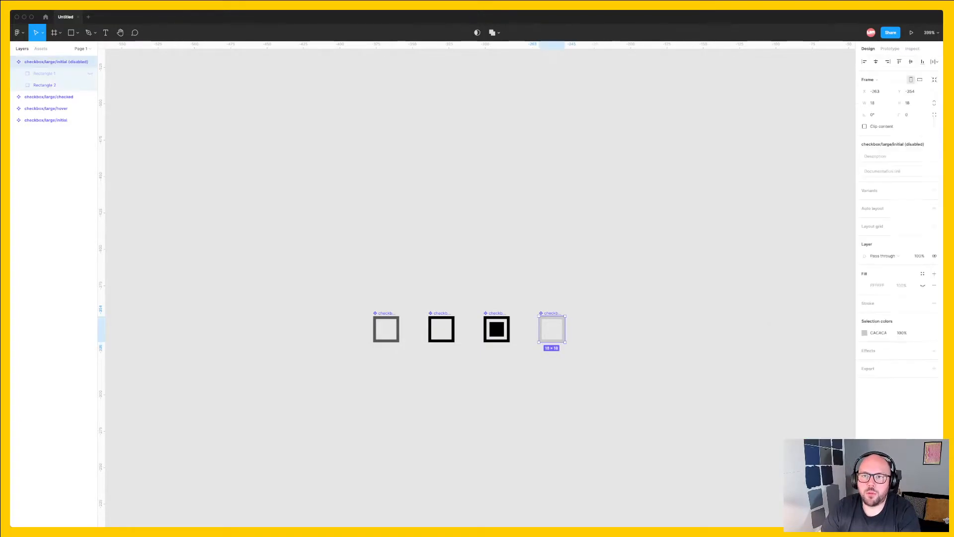
pyautogui.doubleClick(55, 62)
pyautogui.doubleClick(61, 61)
pyautogui.press('Delete')
pyautogui.press('Delete')
pyautogui.press('Delete')
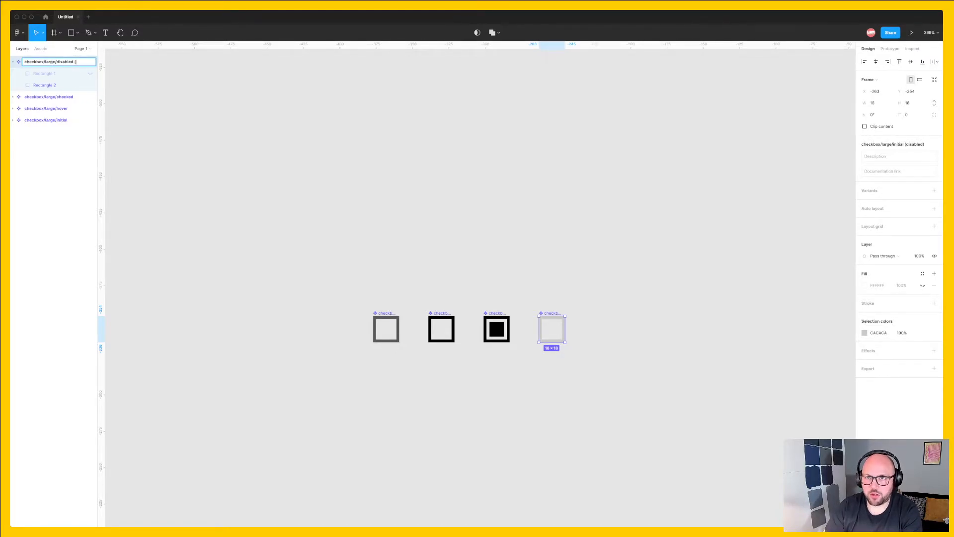
pyautogui.write('(initial')
pyautogui.press('Return')
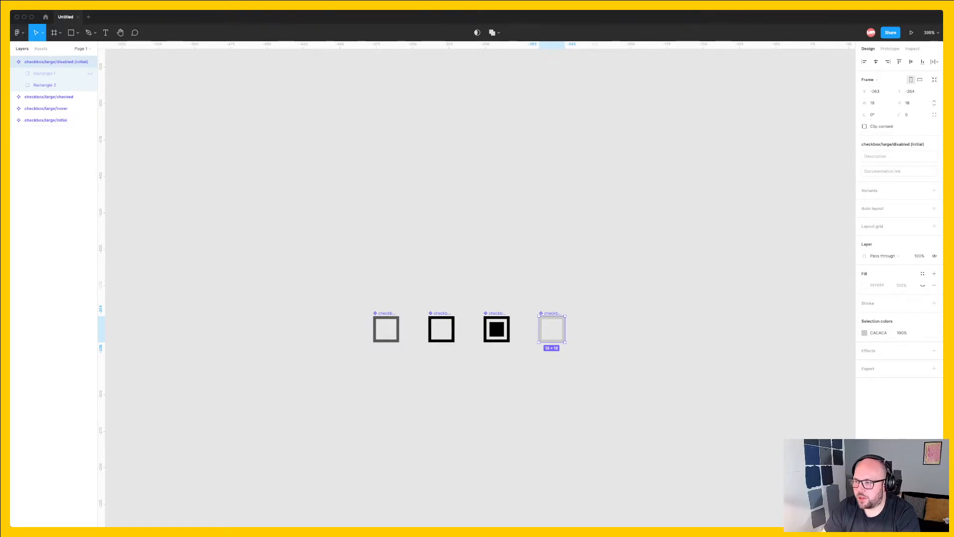
pyautogui.press('Escape')
# Step: Rename the component checkbox/large/initial as checkbox/large/unchecked
pyautogui.click(46, 120)
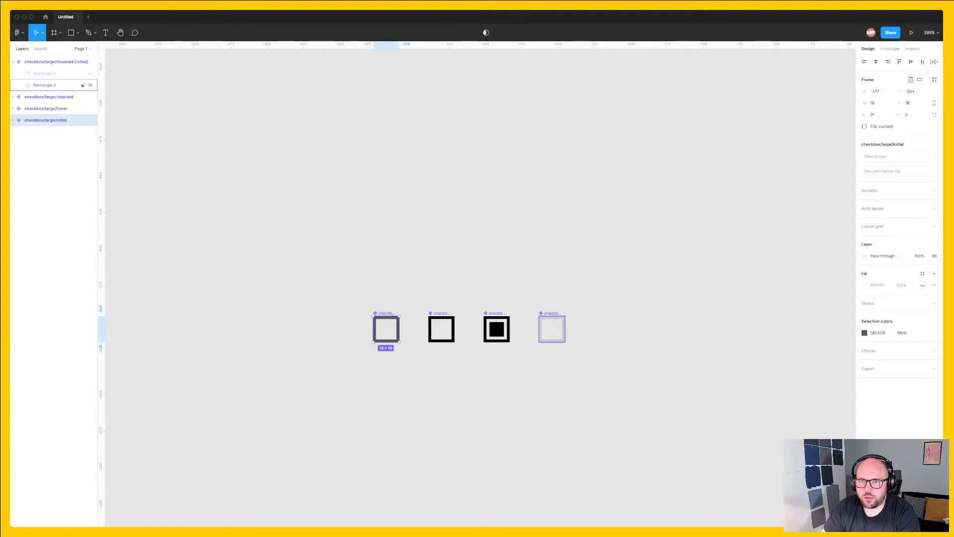
pyautogui.doubleClick(45, 120)
pyautogui.doubleClick(61, 120)
pyautogui.write('unchecked')
pyautogui.press('Return')
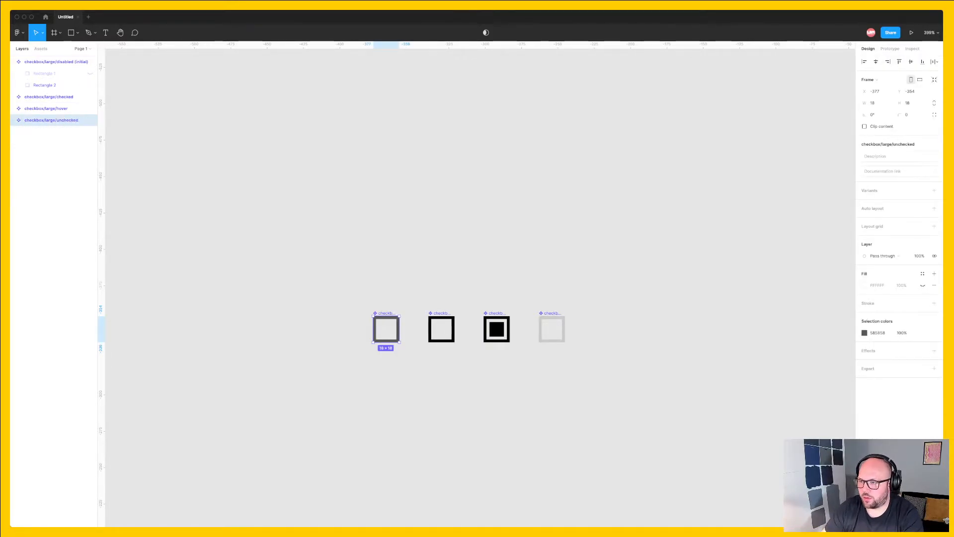
# Step: Rename the component checkbox/large/hover as checkbox/large/unchecked (hover)
pyautogui.click(45, 108)
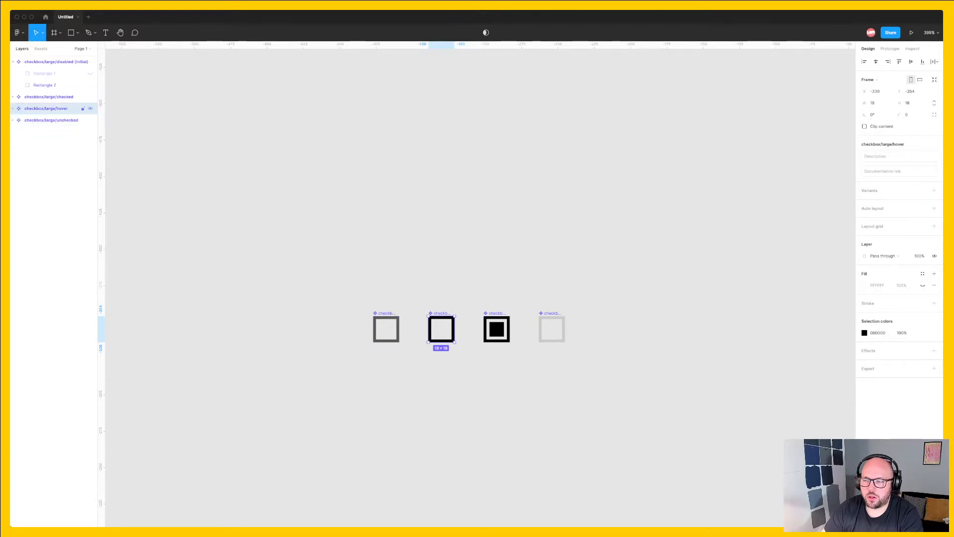
pyautogui.doubleClick(46, 109)
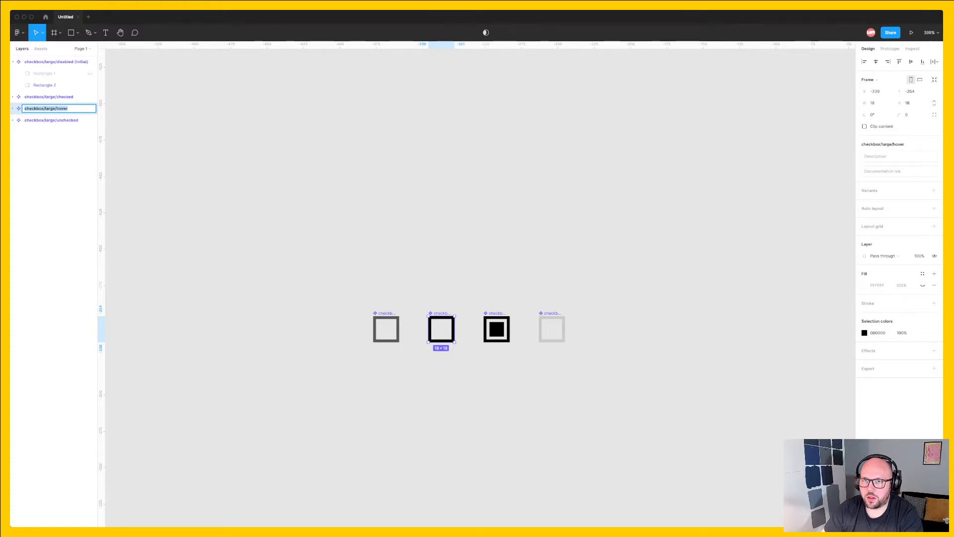
pyautogui.click(69, 108)
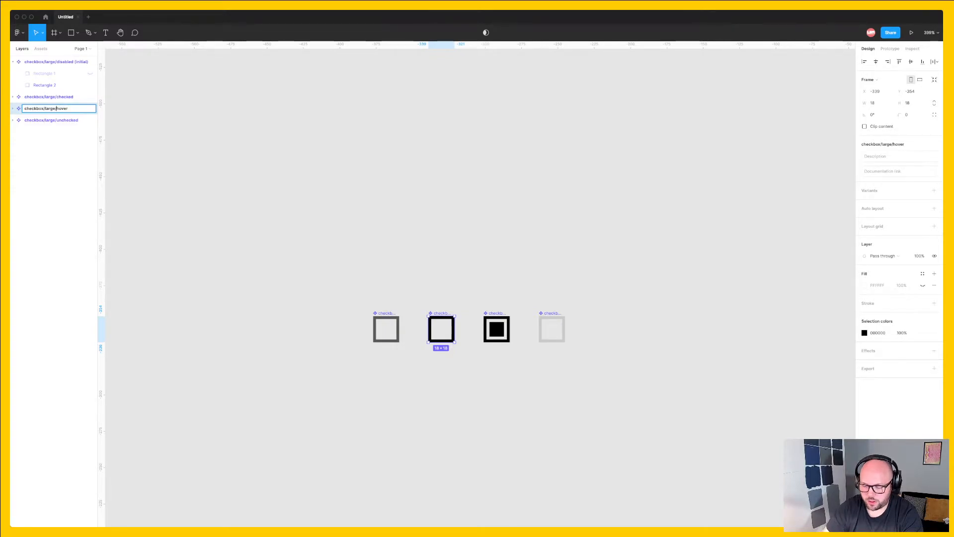
pyautogui.write('unchecked (')
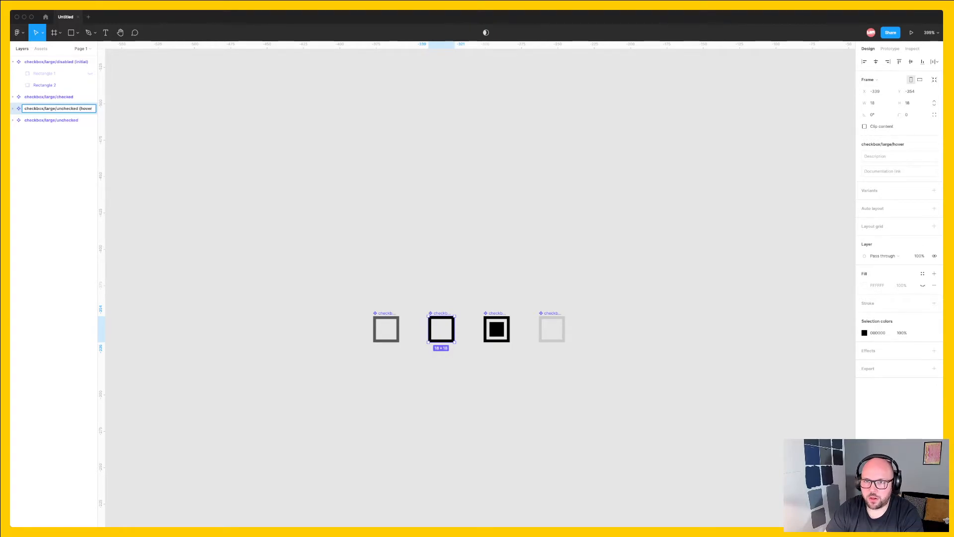
pyautogui.press('Return')
pyautogui.click(63, 149)
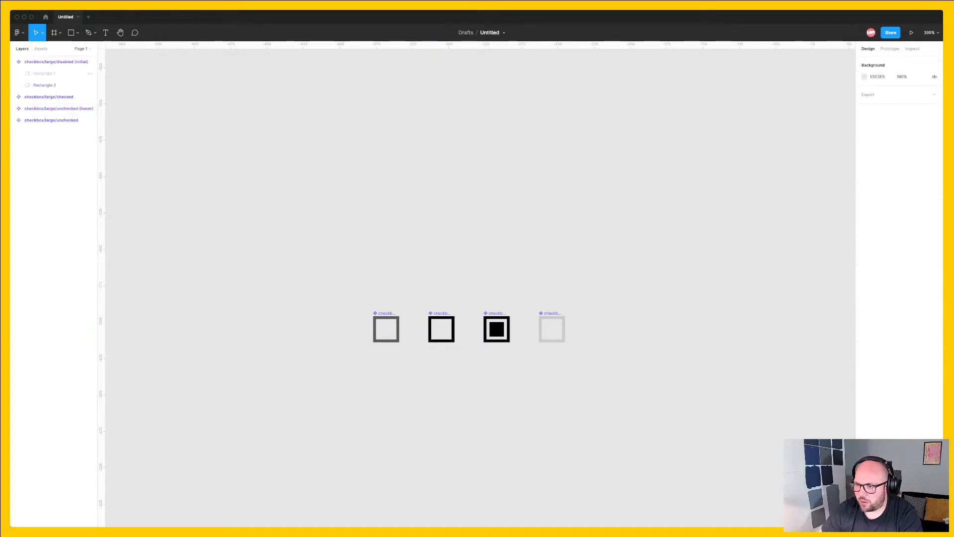
# Step: Go through the unchecked, unchecked (hover) and checked components one by one to review their names and matching squares
pyautogui.click(52, 121)
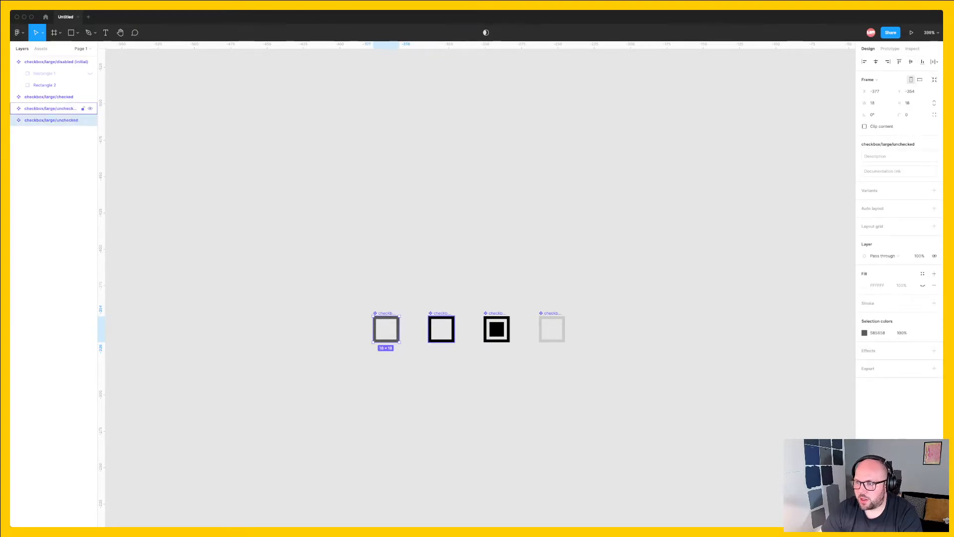
pyautogui.click(51, 108)
pyautogui.click(49, 97)
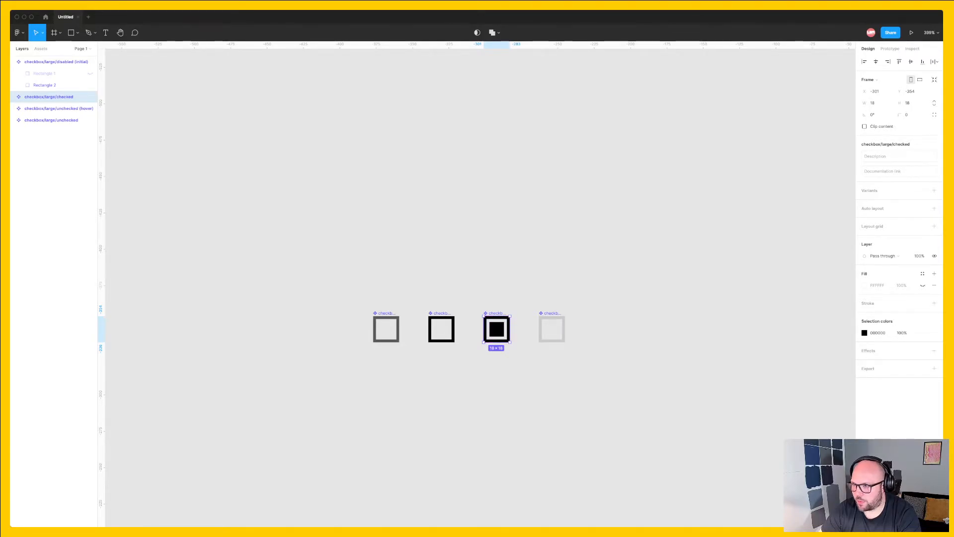
pyautogui.press('alt')
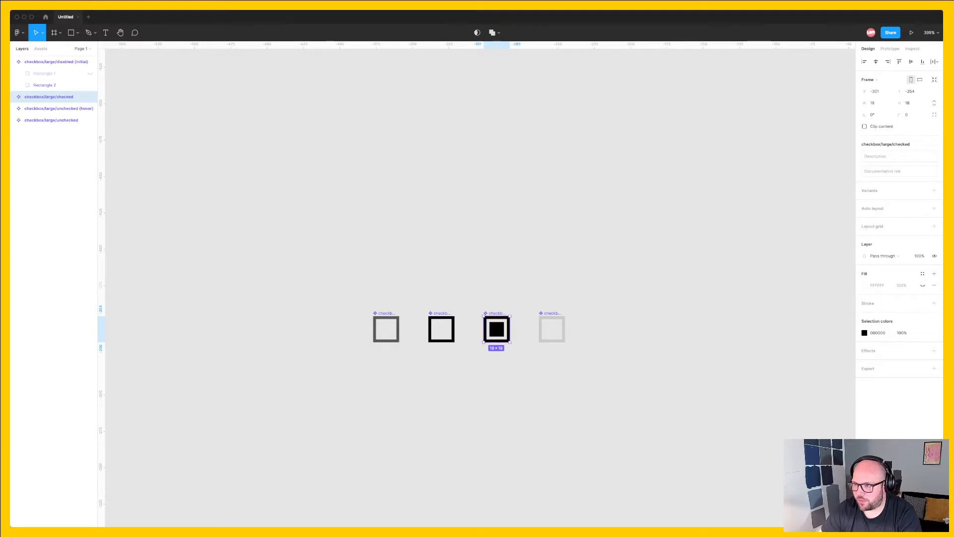
pyautogui.press('Escape')
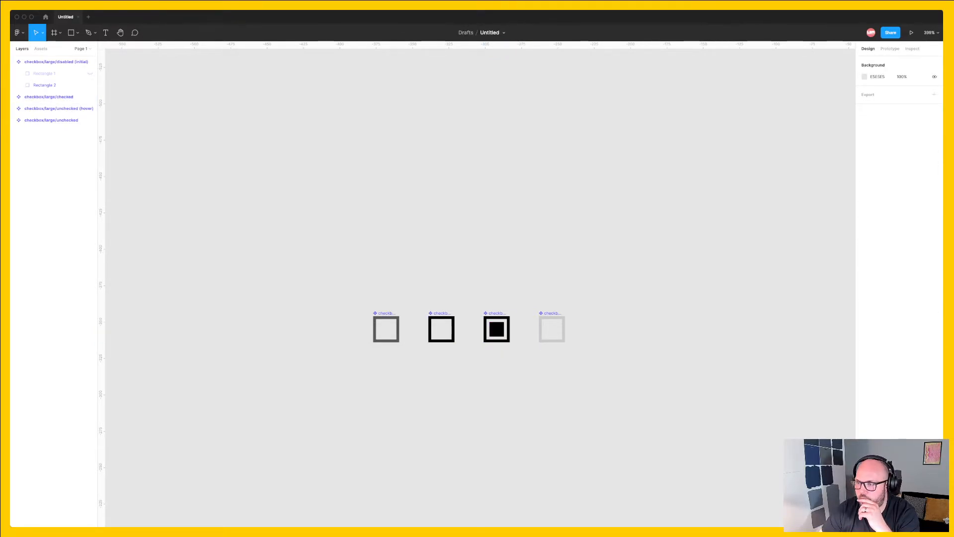
pyautogui.click(387, 329)
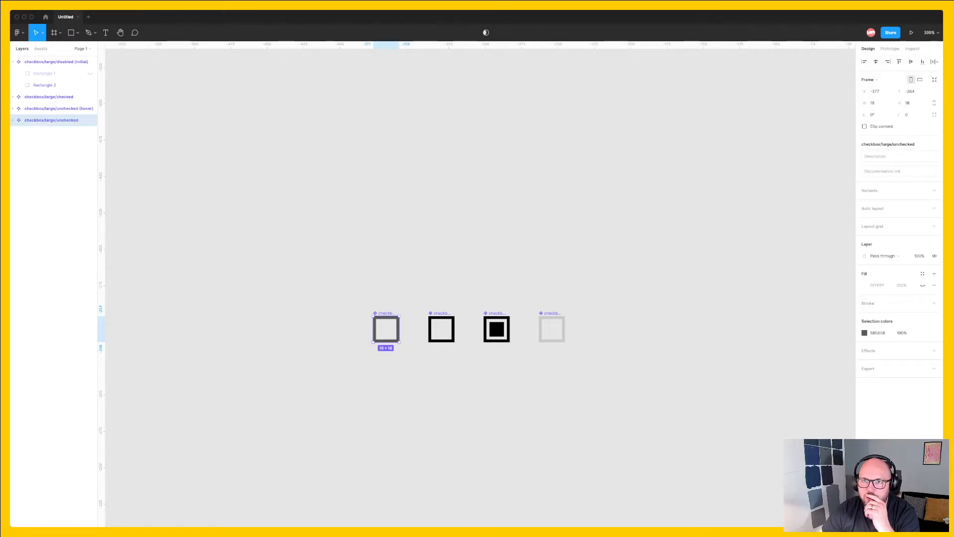
pyautogui.click(55, 108)
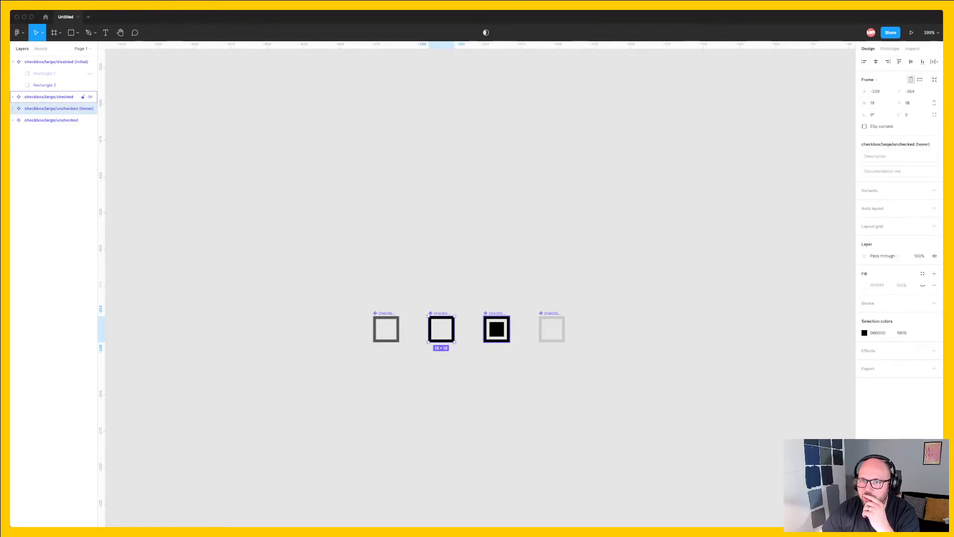
pyautogui.click(51, 120)
pyautogui.click(51, 109)
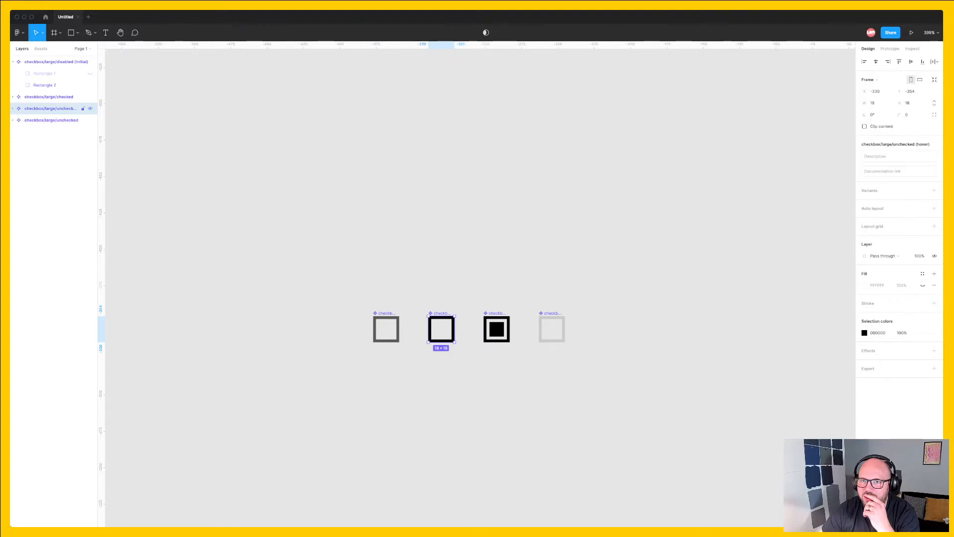
pyautogui.click(48, 97)
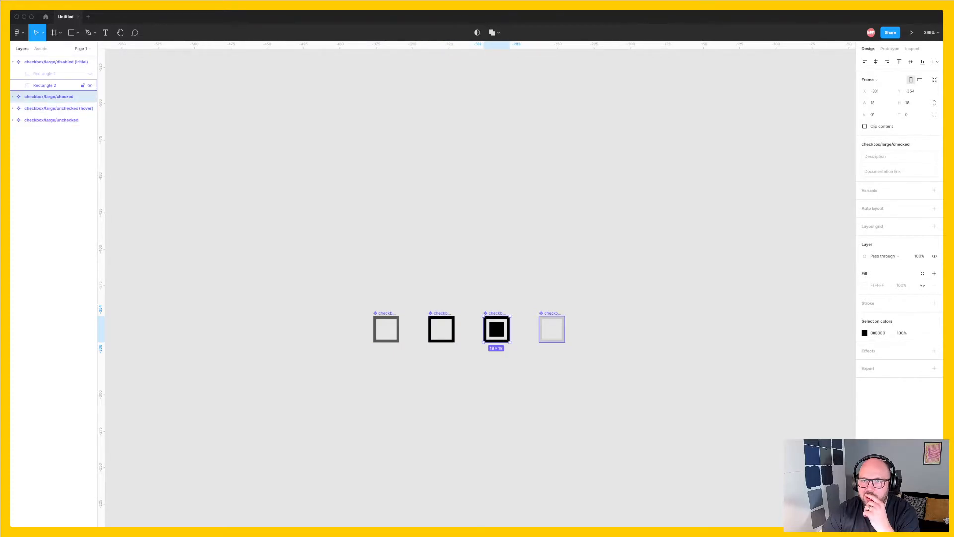
# Step: Rename the light grey empty checkbox component as checkbox/large/unchecked (disabled)
pyautogui.click(54, 62)
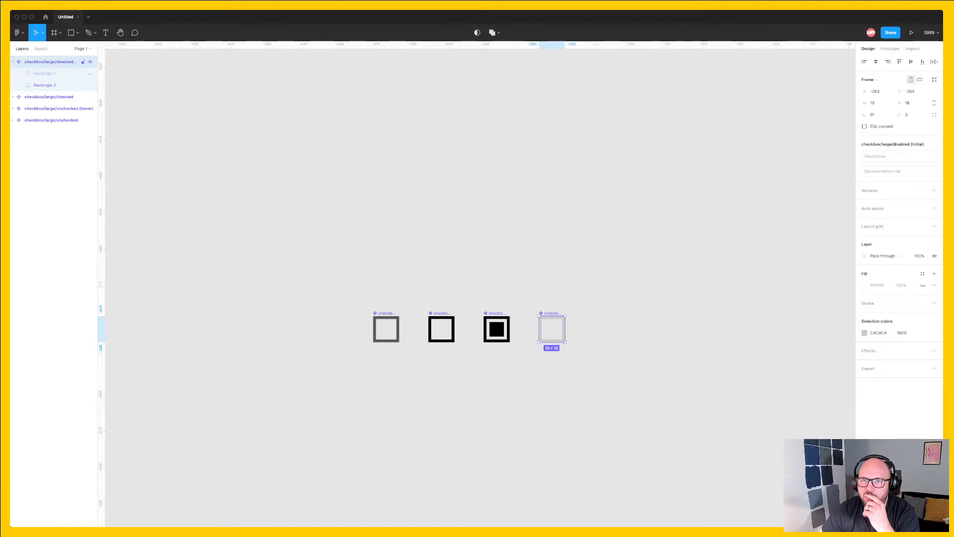
pyautogui.doubleClick(55, 62)
pyautogui.click(81, 61)
pyautogui.doubleClick(82, 61)
pyautogui.write('u')
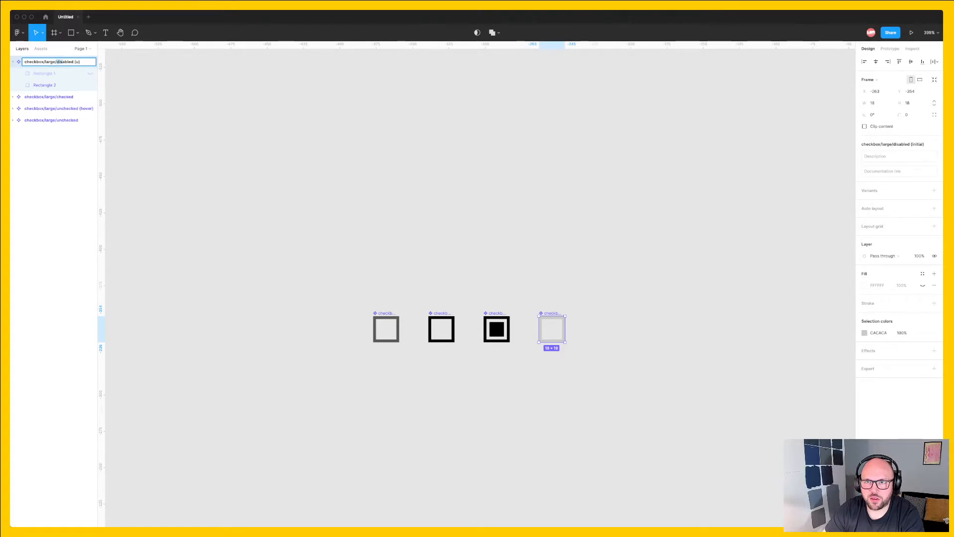
pyautogui.doubleClick(58, 62)
pyautogui.write('unchecked (di')
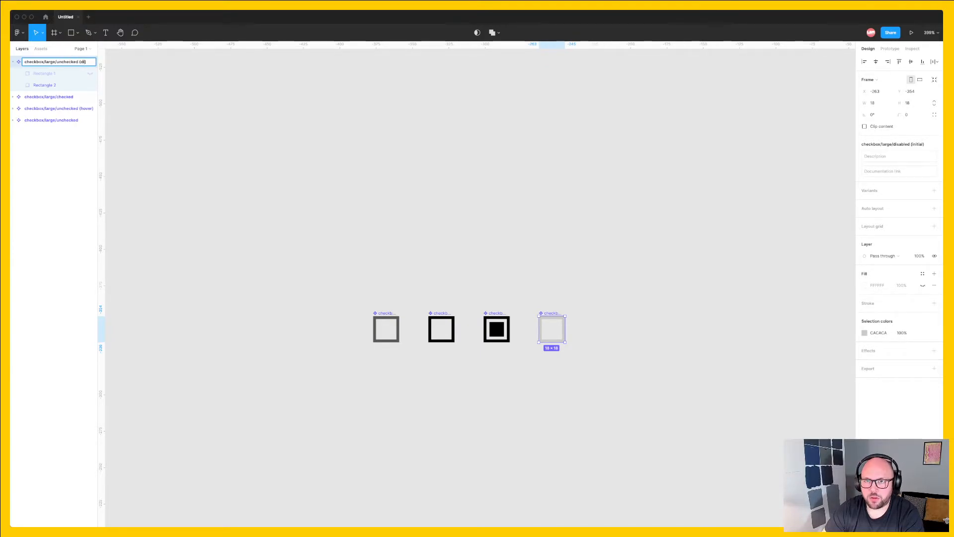
pyautogui.write('sabled')
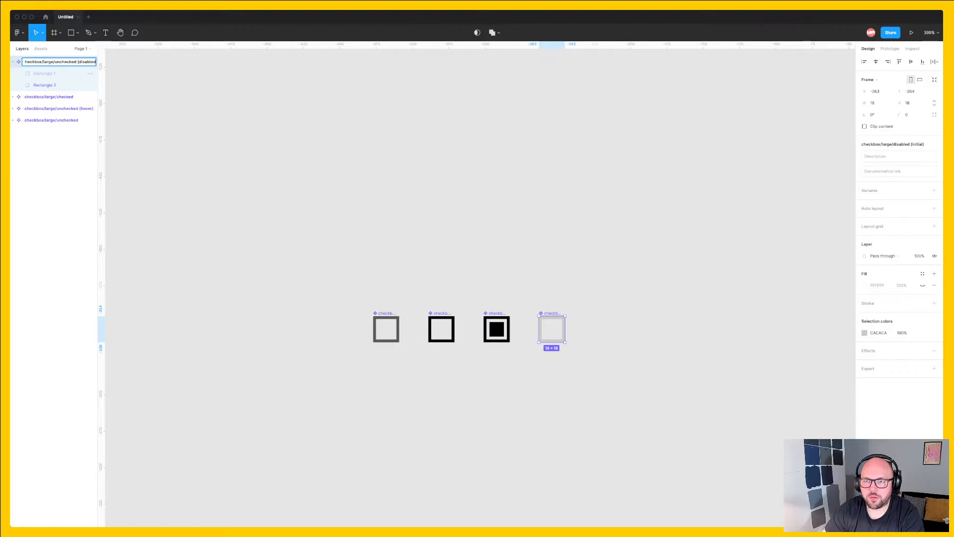
pyautogui.press('Return')
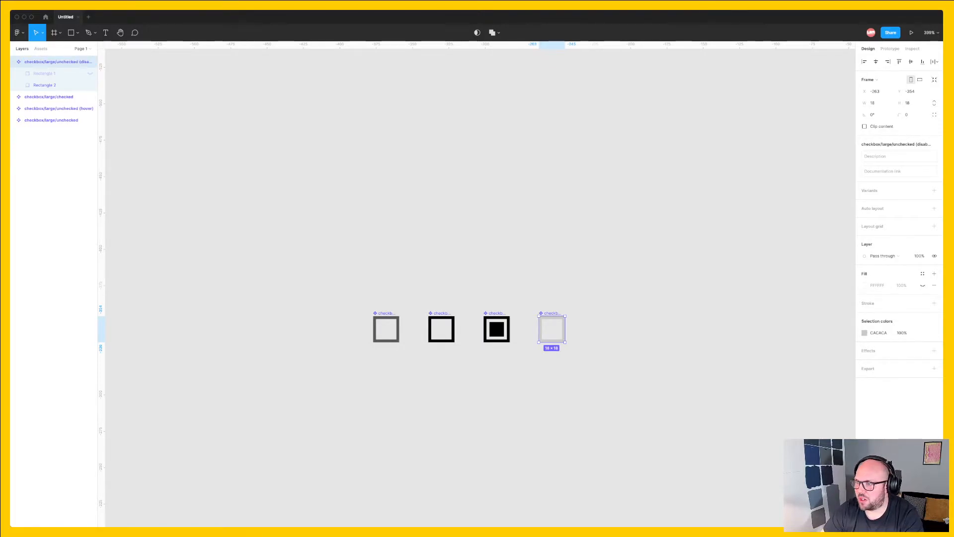
pyautogui.press('Escape')
# Step: Duplicate the unchecked (disabled) checkbox to its right with equal spacing and detach the copy from its main component
pyautogui.moveTo(552, 329); pyautogui.dragTo(607, 329)
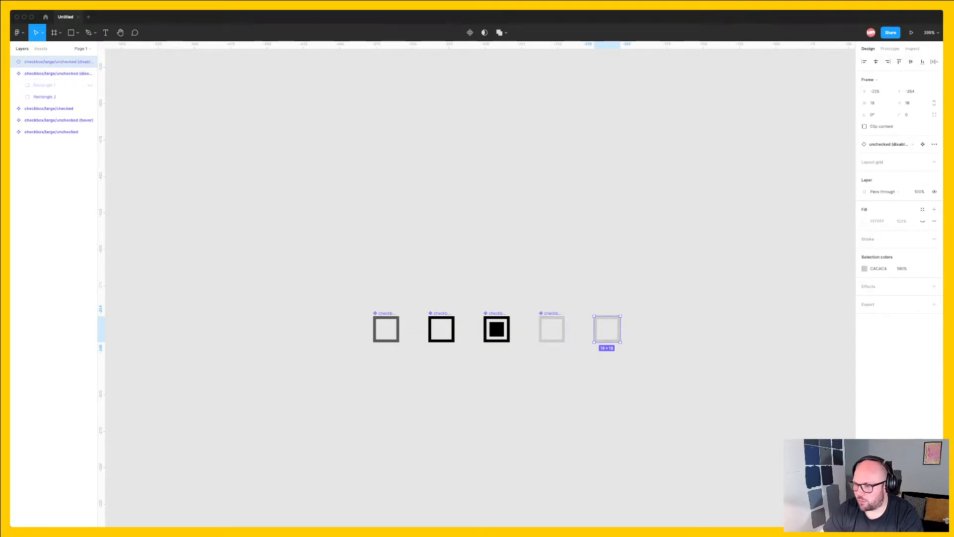
pyautogui.rightClick(606, 303)
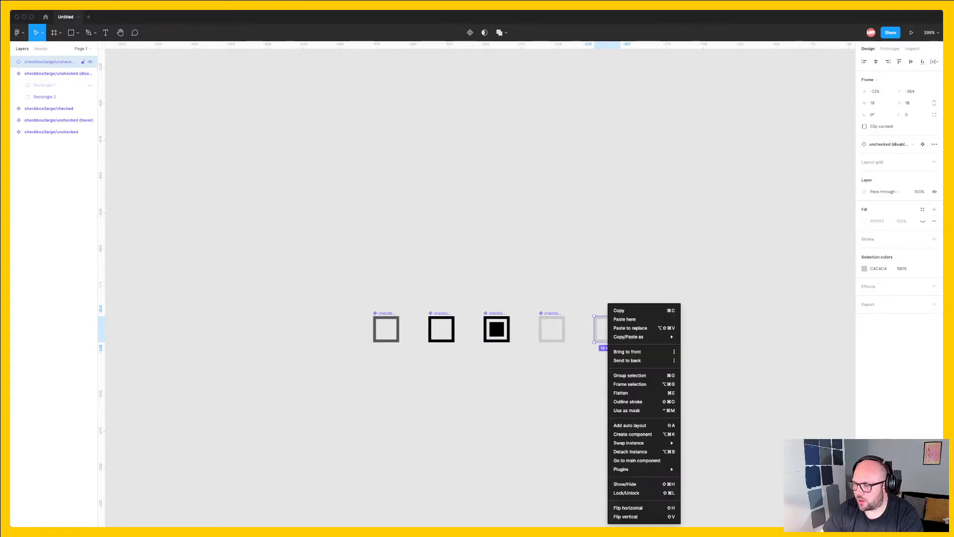
pyautogui.click(636, 452)
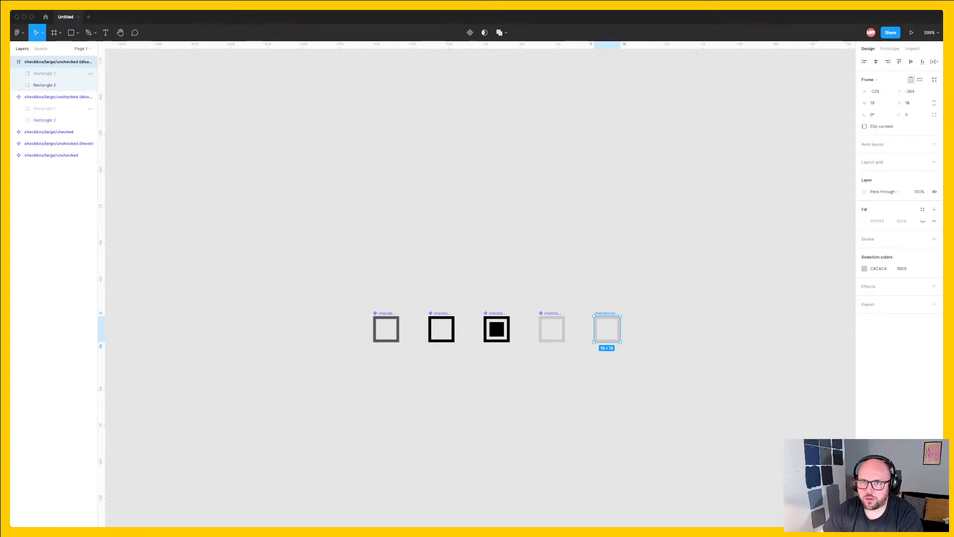
# Step: Show the copy's hidden inner square and fill it with the outline's light grey, CACACA
pyautogui.click(90, 73)
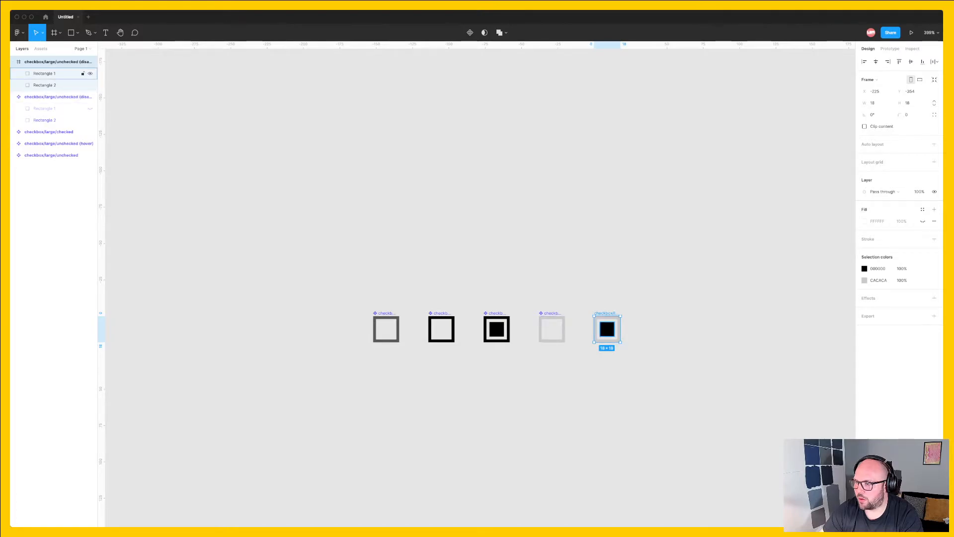
pyautogui.click(54, 73)
pyautogui.press('i')
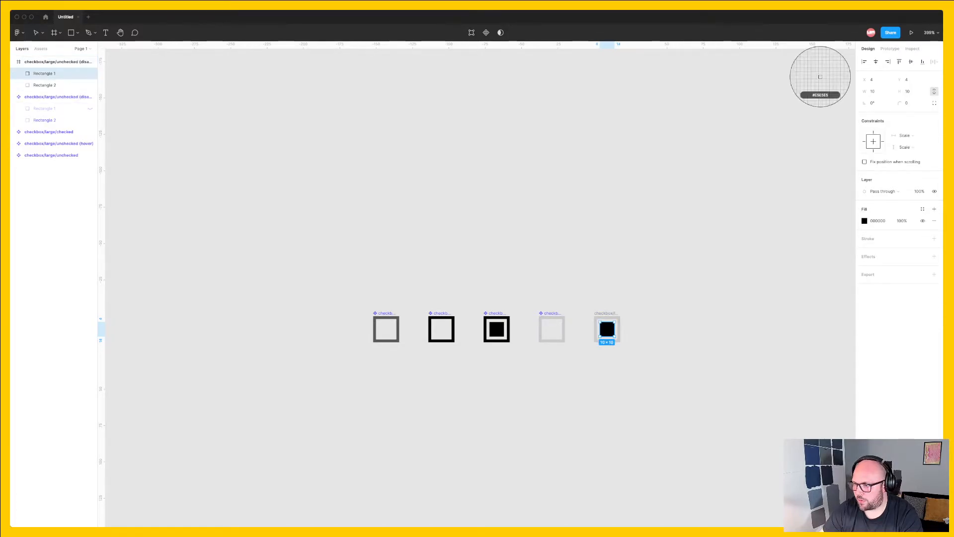
pyautogui.click(820, 77)
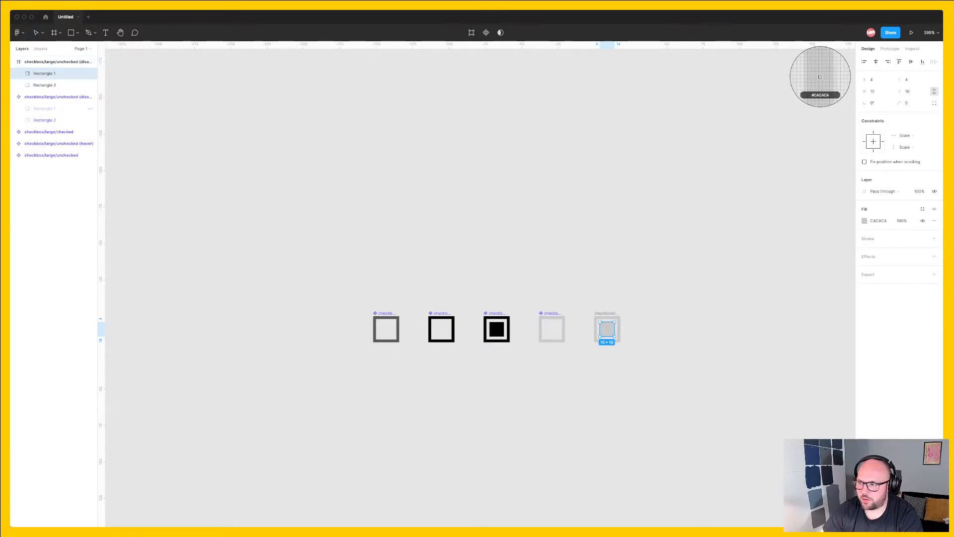
pyautogui.press('Escape')
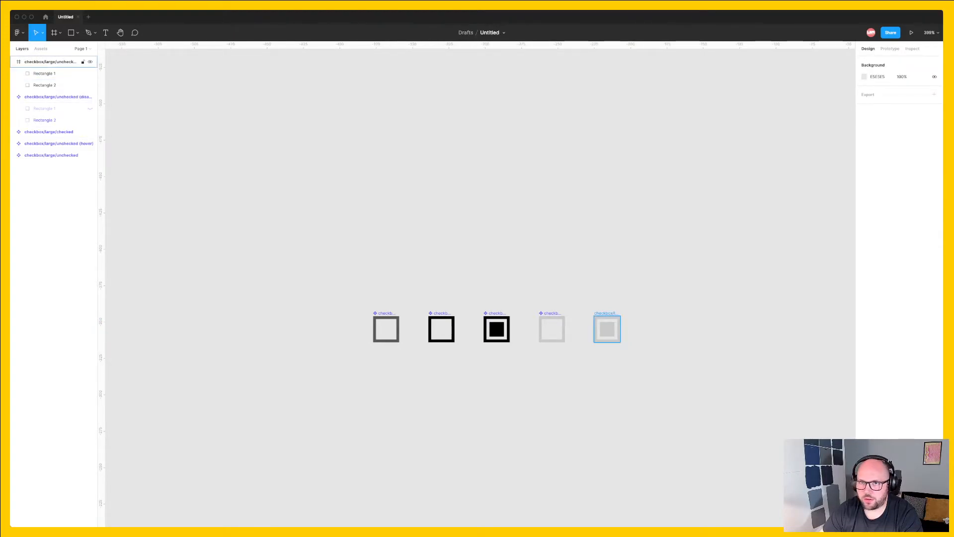
# Step: Rename the detached copy as checkbox/large/checked (disabled) and turn it into a component
pyautogui.click(605, 313)
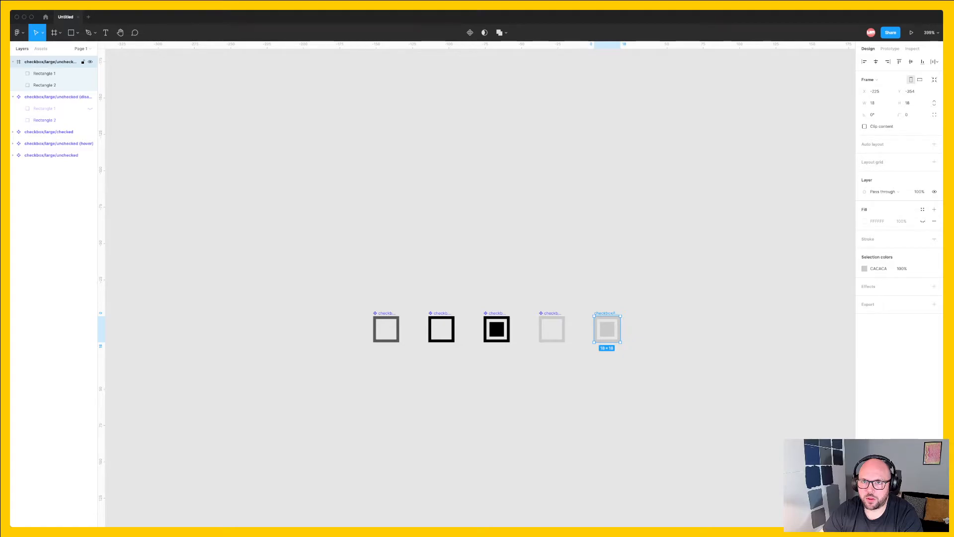
pyautogui.doubleClick(66, 61)
pyautogui.click(66, 62)
pyautogui.press('BackSpace')
pyautogui.press('BackSpace')
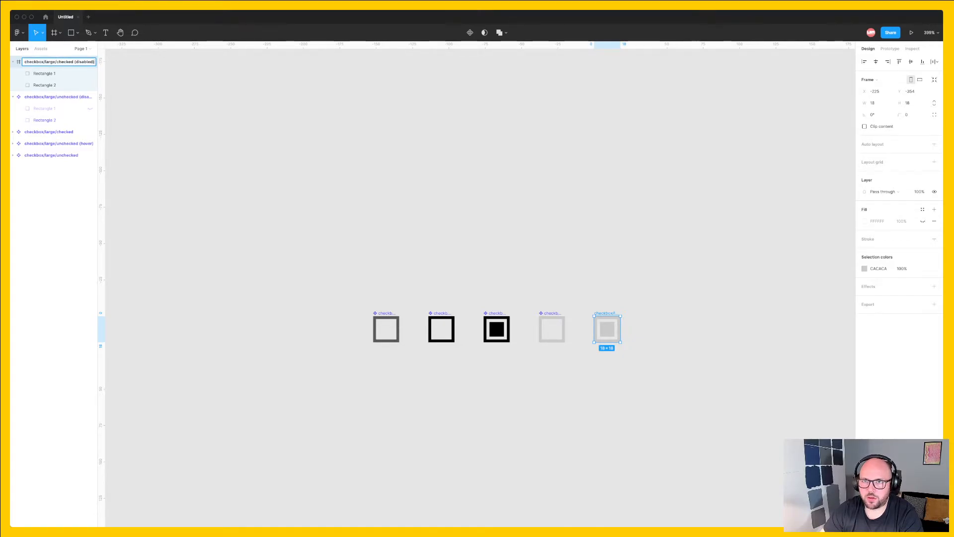
pyautogui.press('Return')
pyautogui.press('super+alt+k')
pyautogui.press('Escape')
# Step: Duplicate all five large checkbox components as a row of instances directly below the originals
pyautogui.scroll(-2, 480, 287)
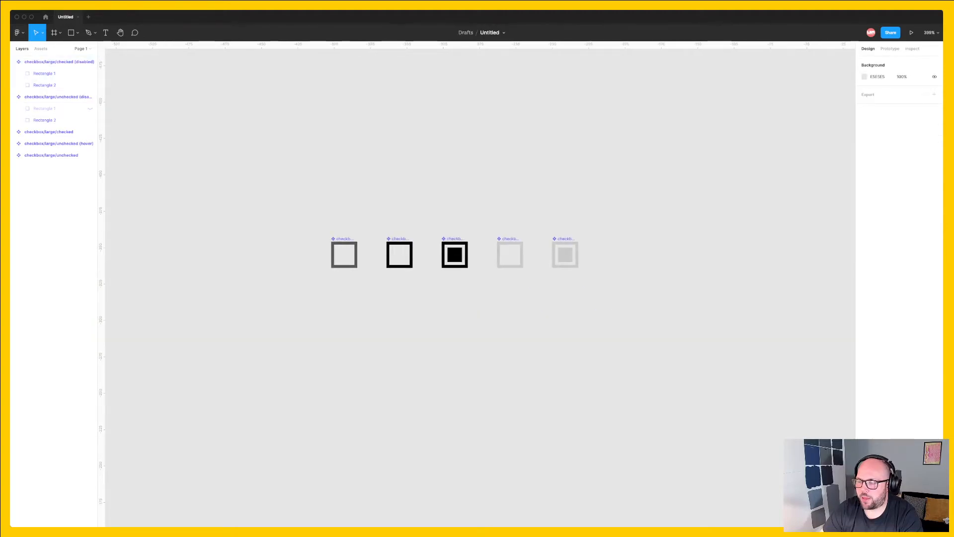
pyautogui.moveTo(615, 293); pyautogui.dragTo(297, 191)
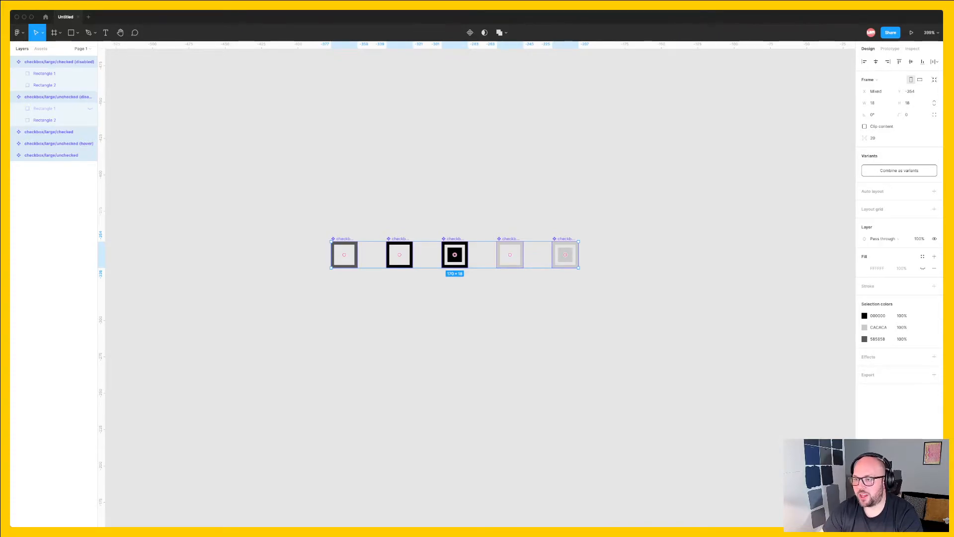
pyautogui.moveTo(454, 254); pyautogui.dragTo(455, 309)
pyautogui.click(348, 306)
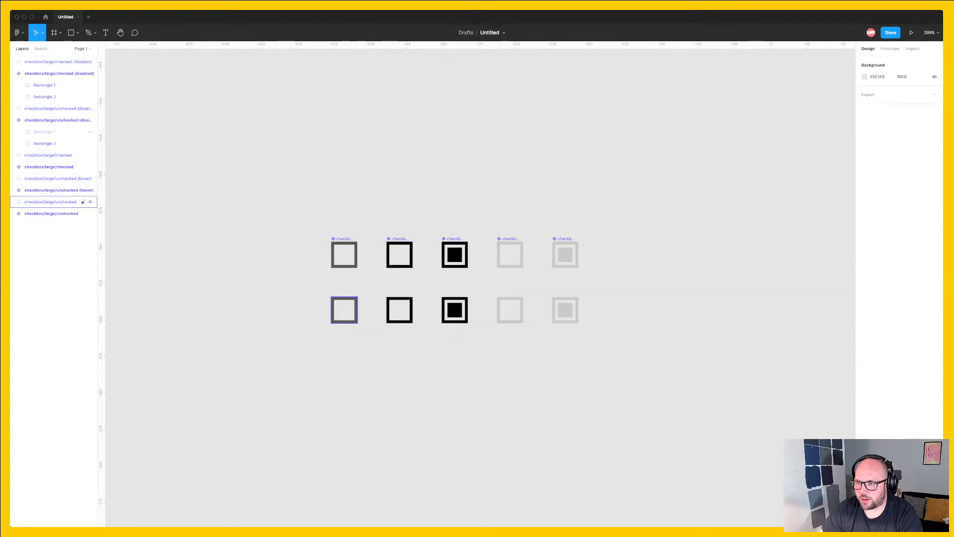
# Step: Scale the copied unchecked checkbox to a width of 14 with the Proportional Scale plugin
pyautogui.rightClick(351, 304)
pyautogui.moveTo(392, 469)
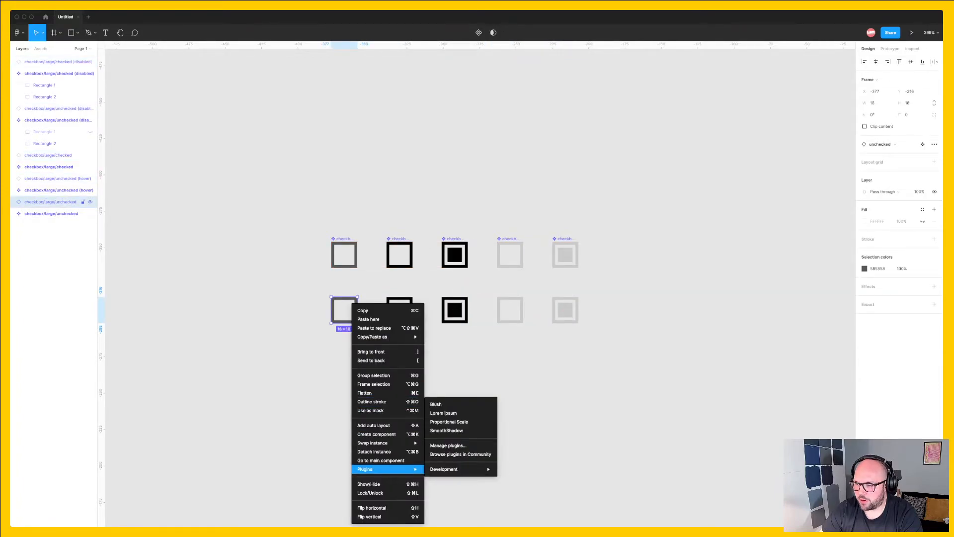
pyautogui.click(449, 422)
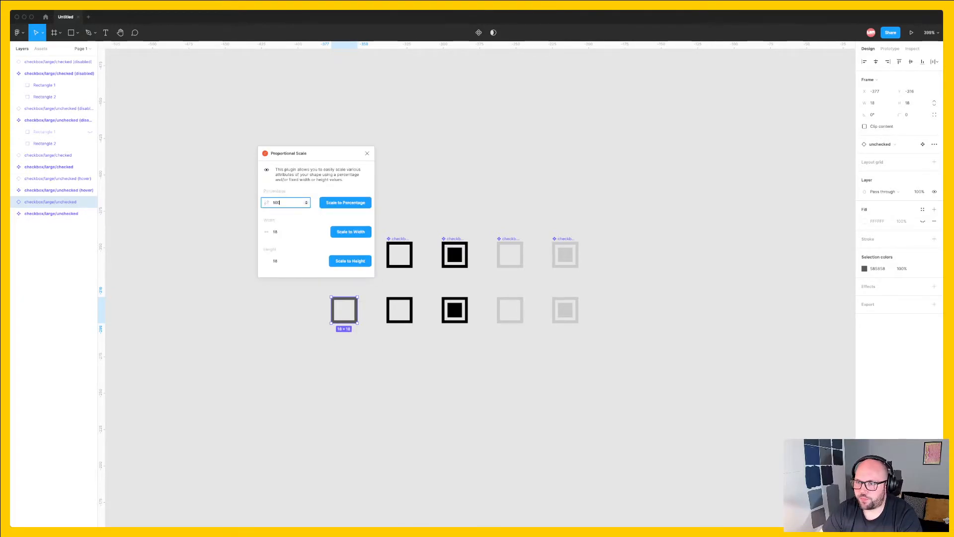
pyautogui.moveTo(318, 152); pyautogui.dragTo(694, 121)
pyautogui.click(664, 200)
pyautogui.press('BackSpace')
pyautogui.write('4')
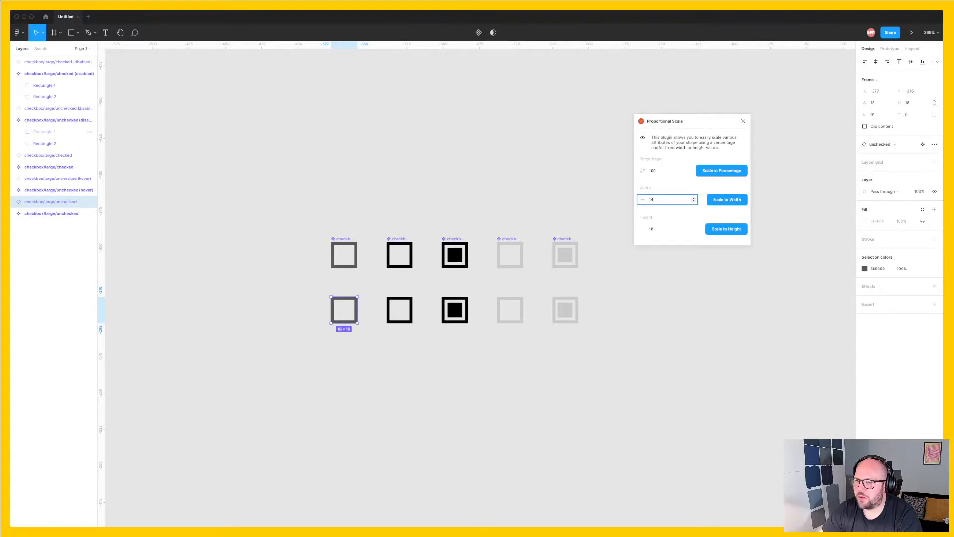
pyautogui.press('Return')
pyautogui.click(743, 121)
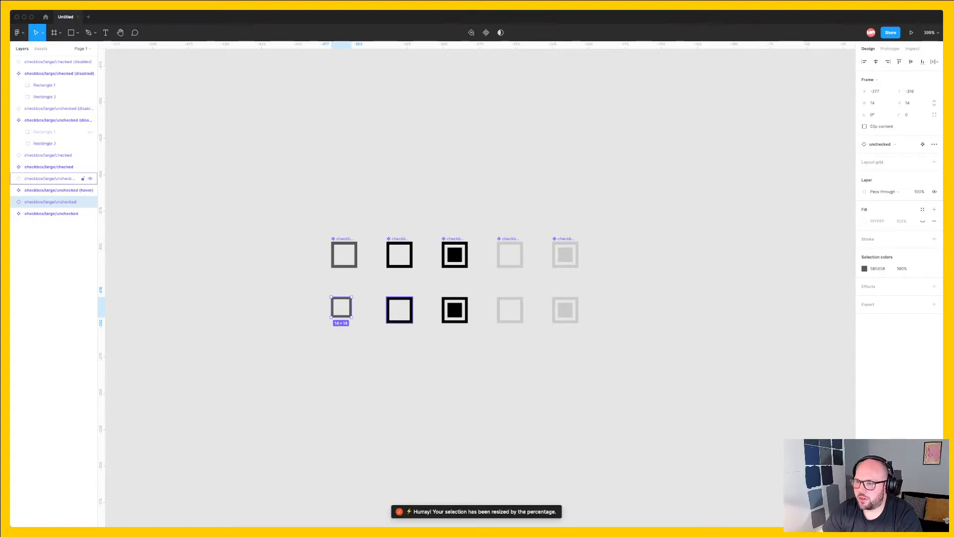
# Step: Scale the copied unchecked (hover) checkbox to a width of 14 with the Proportional Scale plugin
pyautogui.rightClick(399, 310)
pyautogui.moveTo(437, 451)
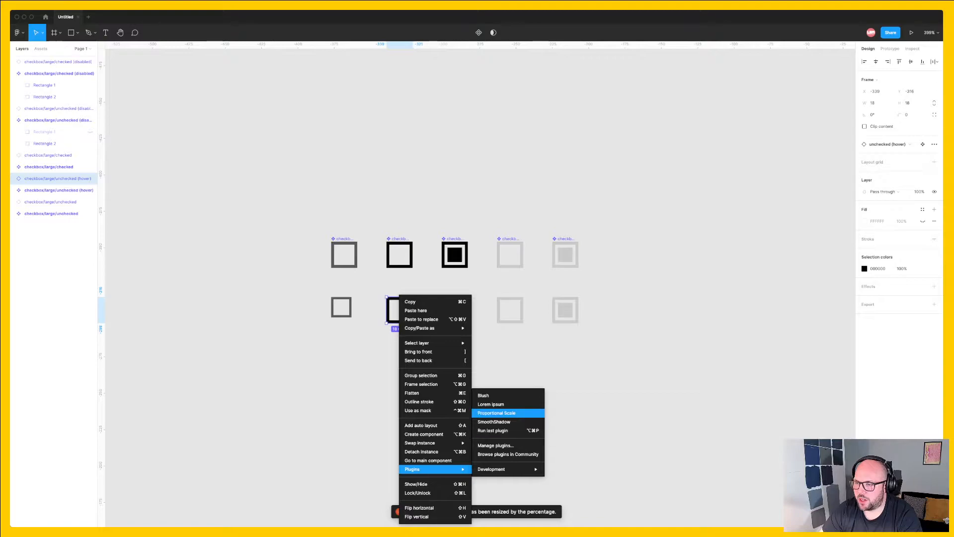
pyautogui.click(502, 414)
pyautogui.write('14')
pyautogui.press('Return')
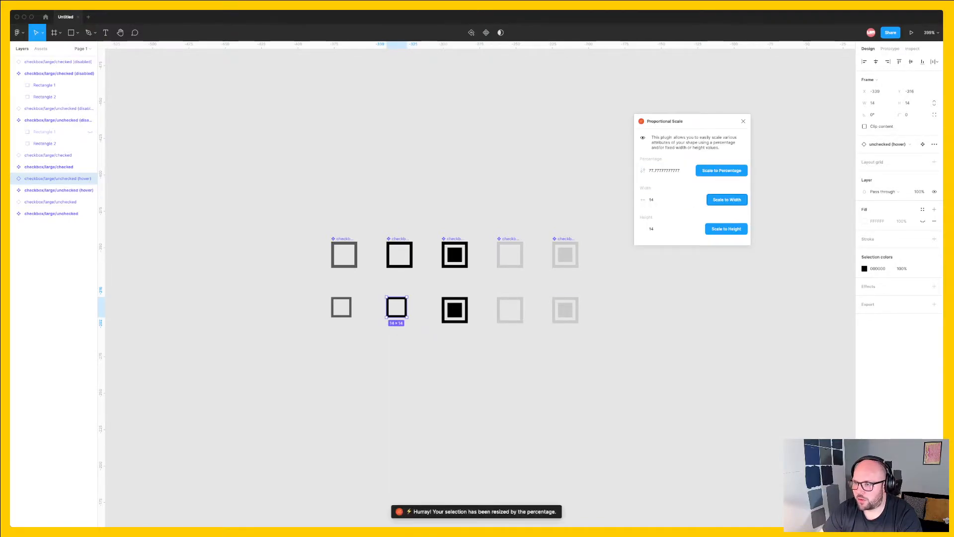
# Step: Scale the copied checked checkbox proportionally to a width of 14
pyautogui.click(455, 310)
pyautogui.click(663, 200)
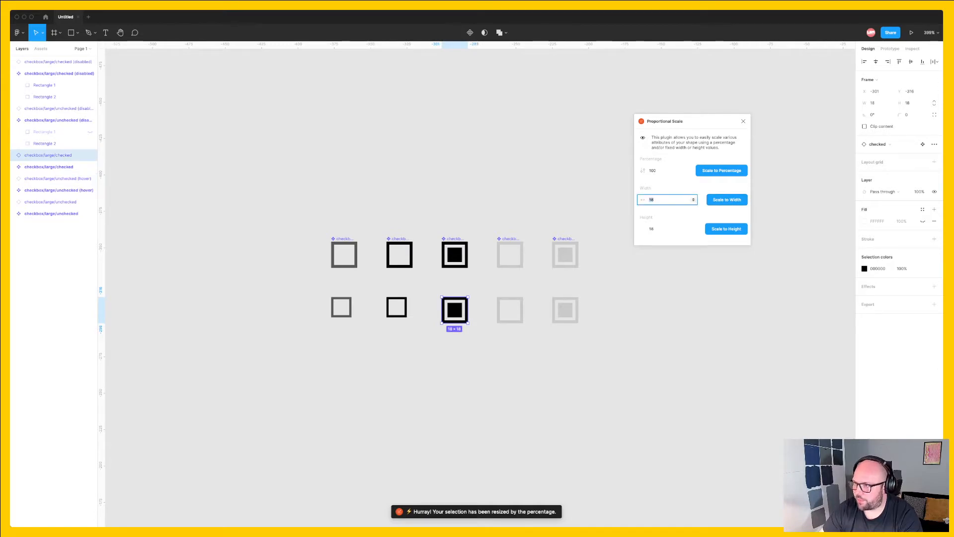
pyautogui.click(727, 200)
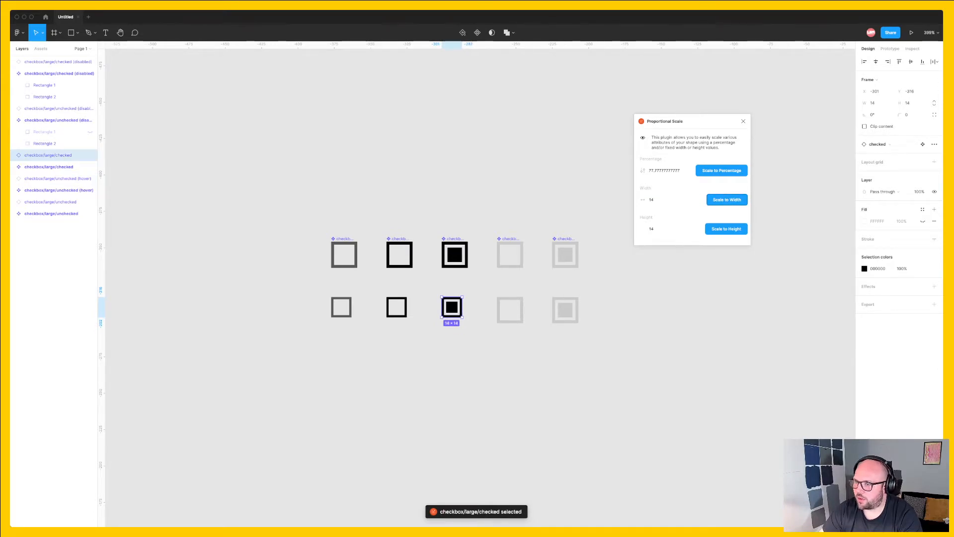
# Step: Scale the copied unchecked (disabled) checkbox proportionally to a width of 14
pyautogui.click(510, 310)
pyautogui.click(663, 200)
pyautogui.press('BackSpace')
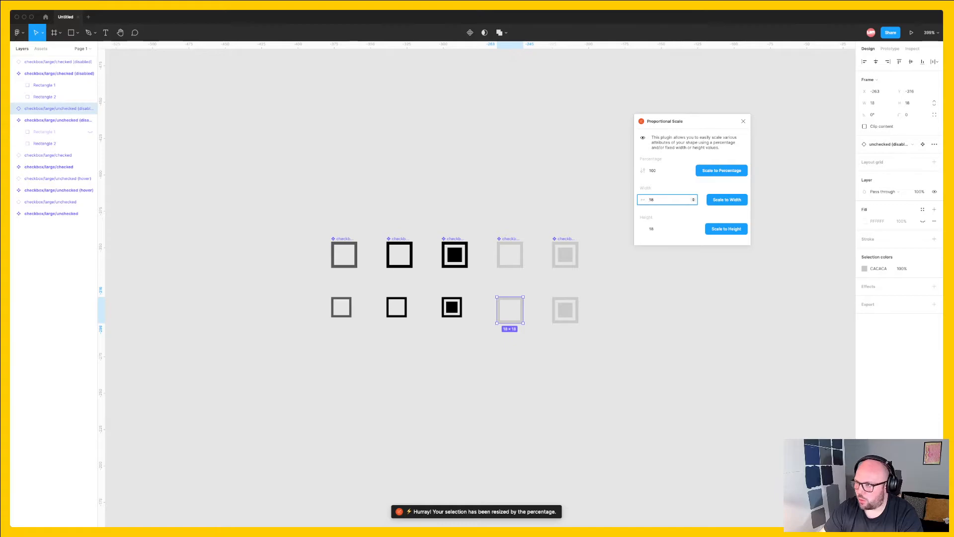
pyautogui.click(727, 200)
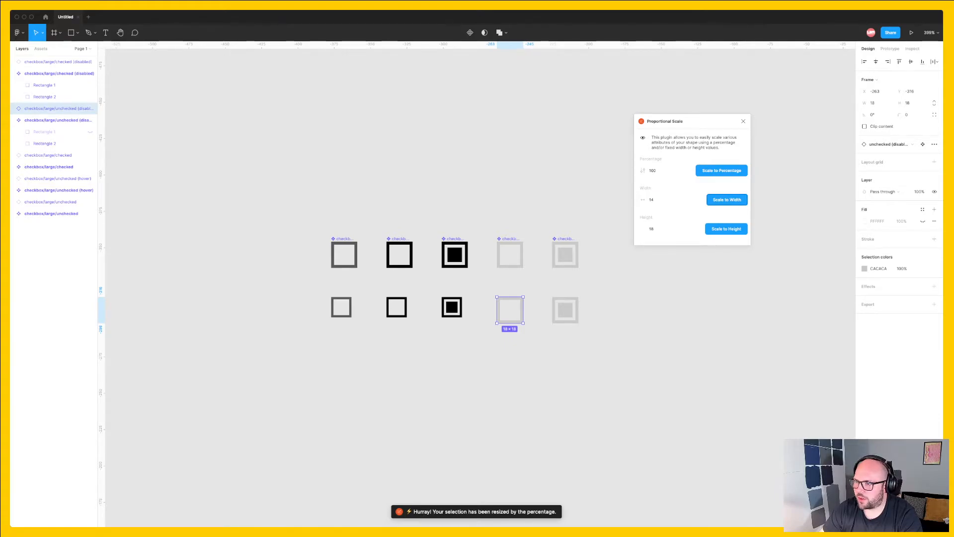
# Step: Scale the copied checked (disabled) checkbox proportionally to a width of 14 and close the scaling plugin
pyautogui.click(565, 310)
pyautogui.click(663, 200)
pyautogui.press('super+a')
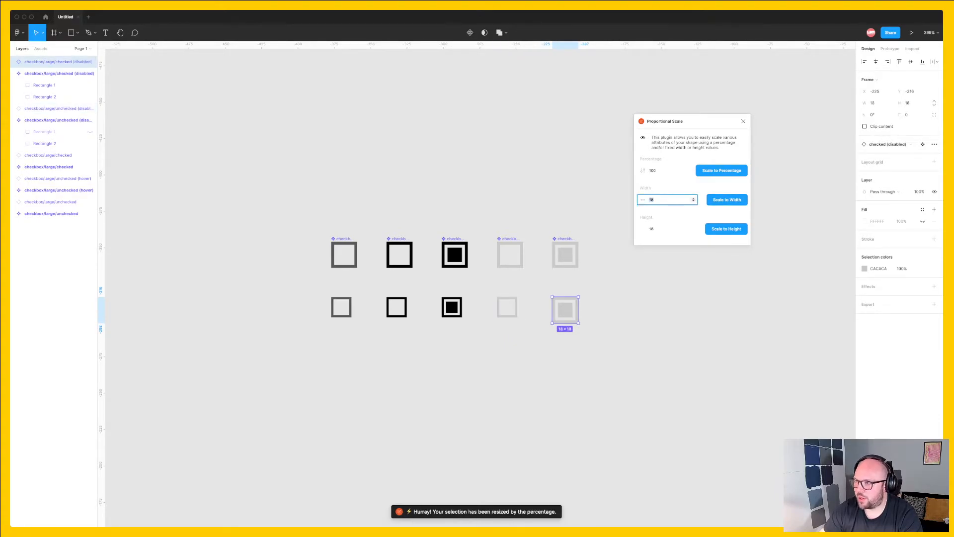
pyautogui.click(727, 200)
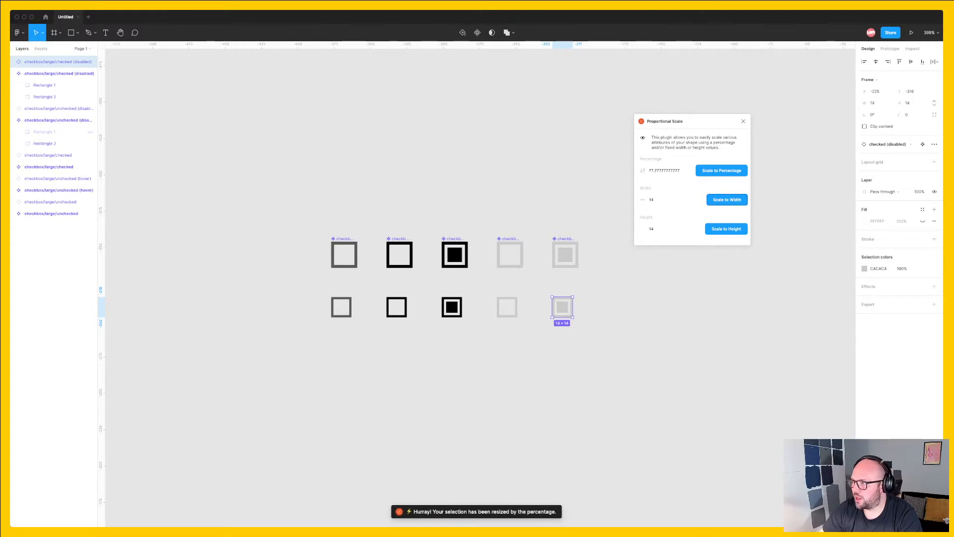
pyautogui.click(744, 121)
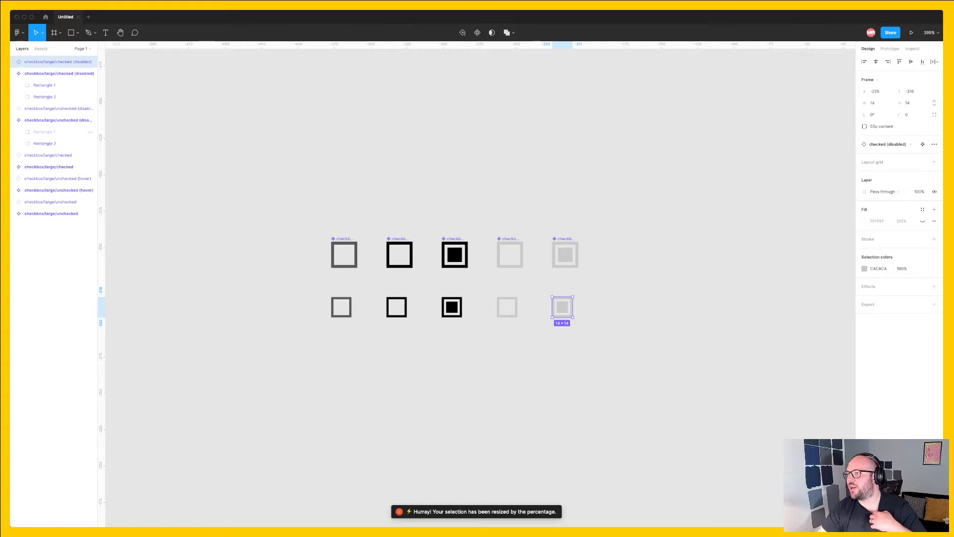
pyautogui.press('Escape')
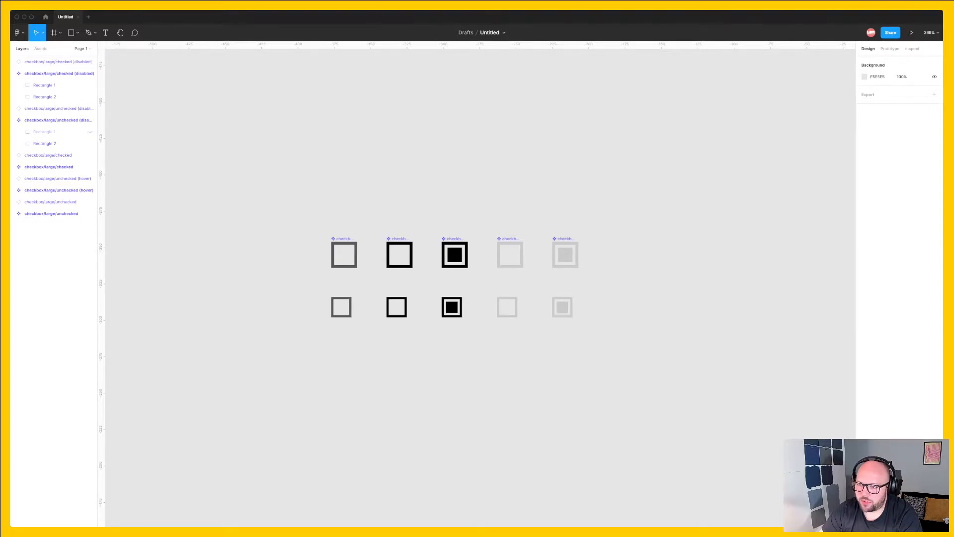
pyautogui.rightClick(350, 307)
pyautogui.moveTo(378, 469)
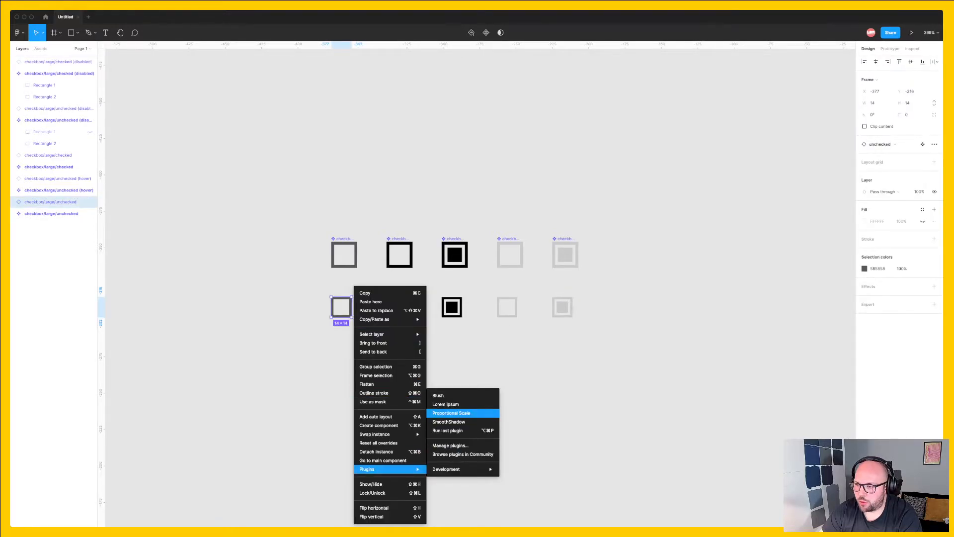
pyautogui.click(462, 413)
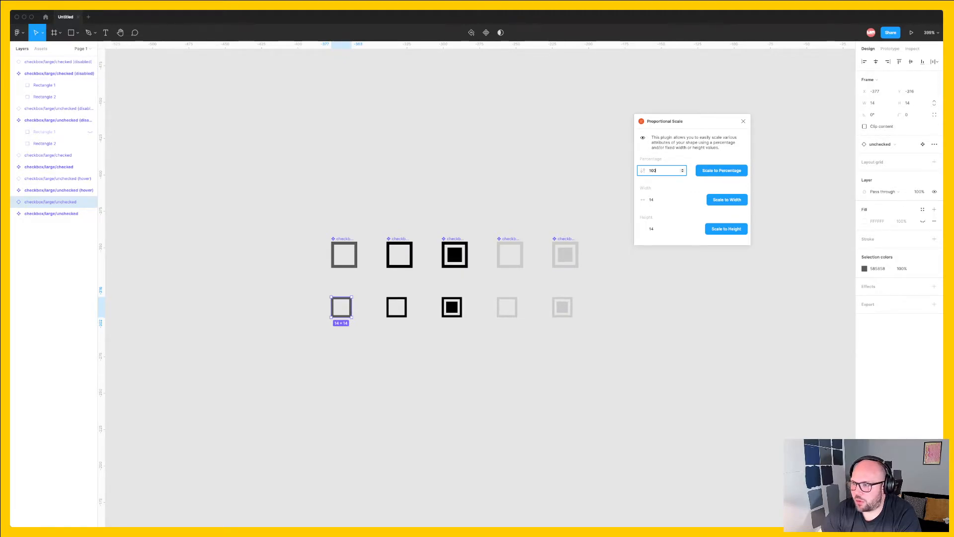
pyautogui.click(497, 362)
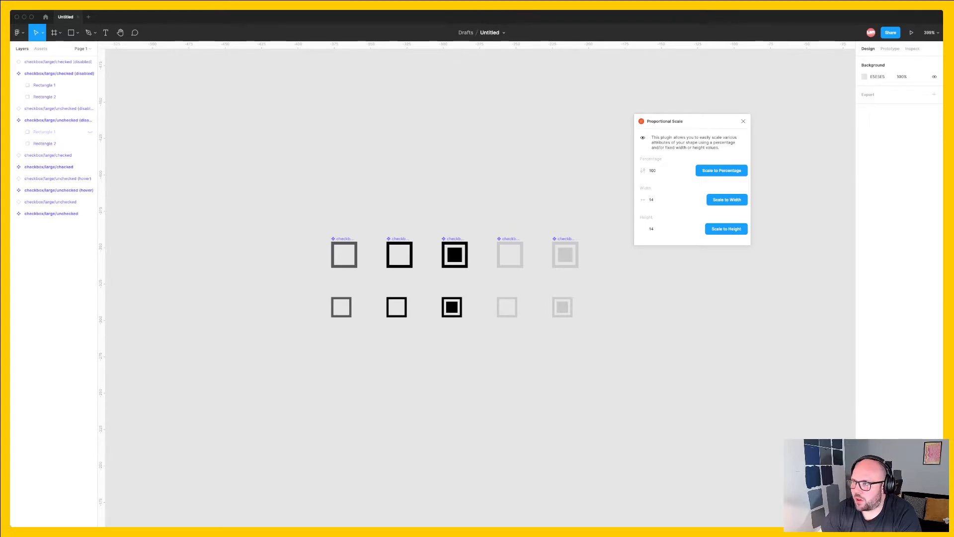
pyautogui.moveTo(666, 121); pyautogui.dragTo(738, 73)
# Step: Detach all five small checkbox copies in the lower row from their main components
pyautogui.moveTo(628, 327); pyautogui.dragTo(319, 291)
pyautogui.rightClick(340, 304)
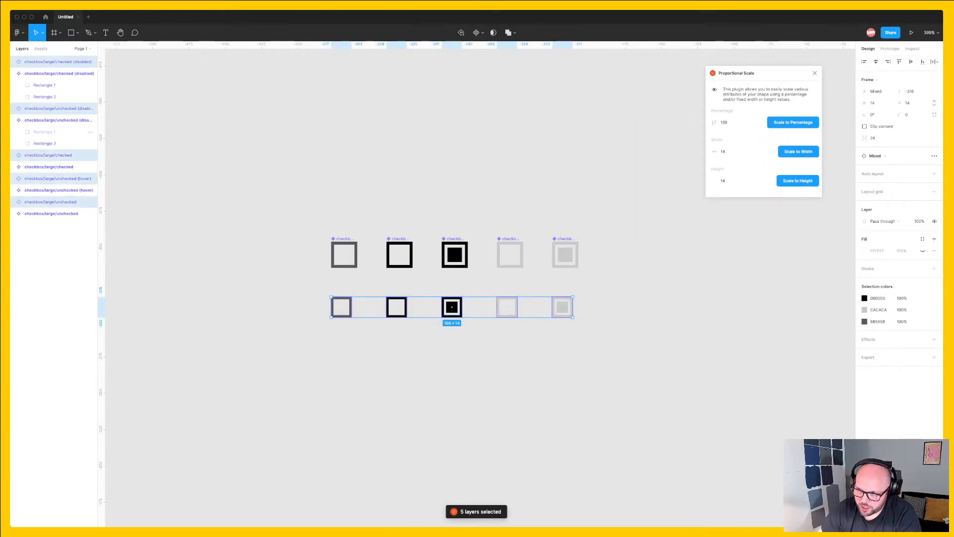
pyautogui.press('Escape')
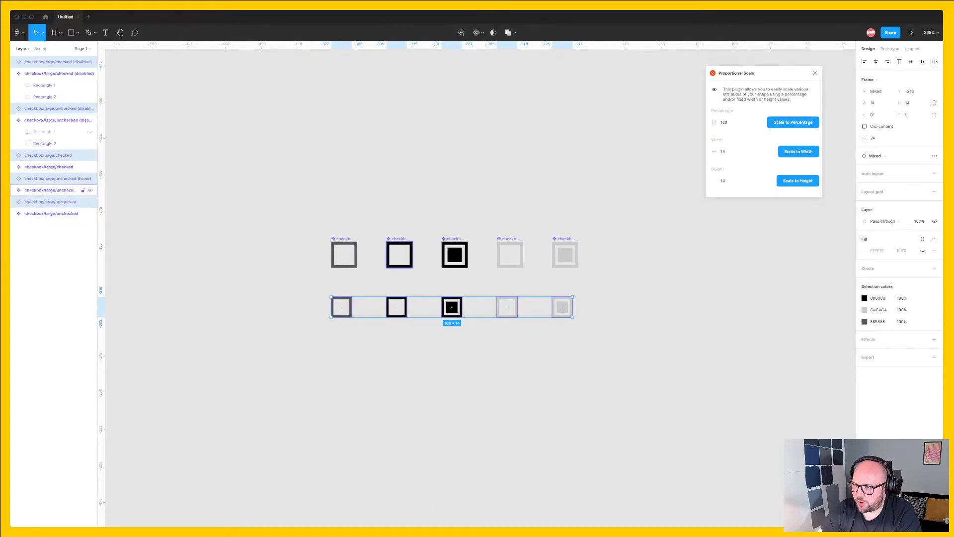
pyautogui.rightClick(507, 303)
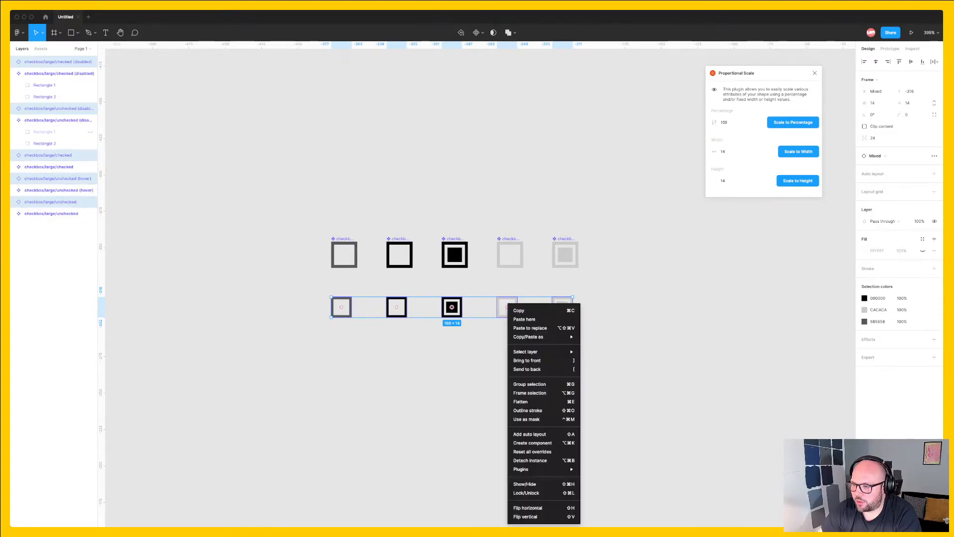
pyautogui.click(530, 460)
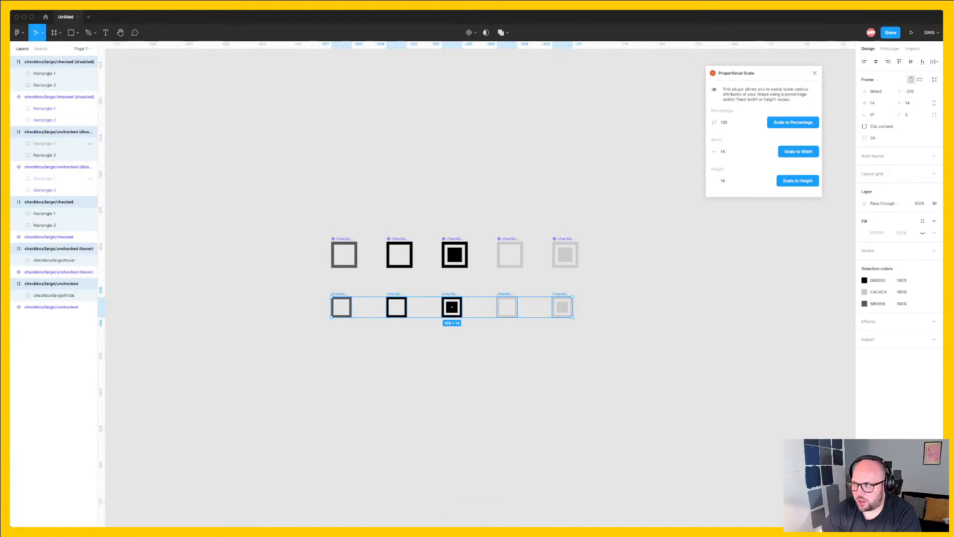
# Step: Try ungrouping the five detached small checkbox frames and undo it
pyautogui.press('Escape')
pyautogui.moveTo(644, 349); pyautogui.dragTo(319, 282)
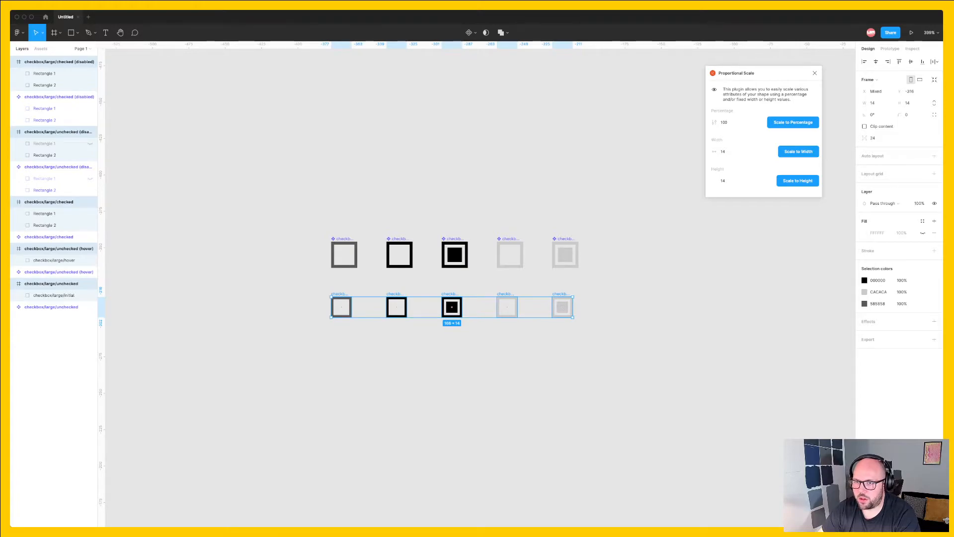
pyautogui.rightClick(373, 304)
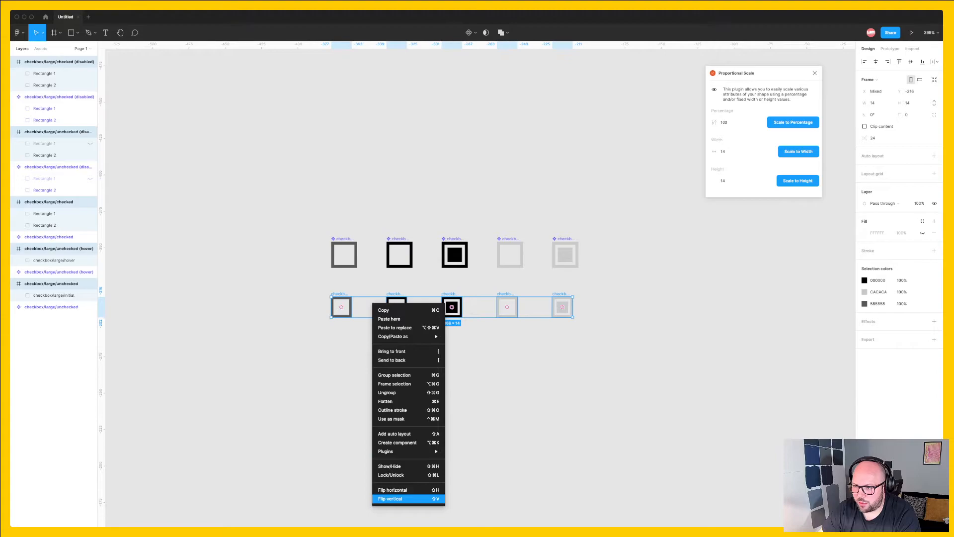
pyautogui.moveTo(393, 336)
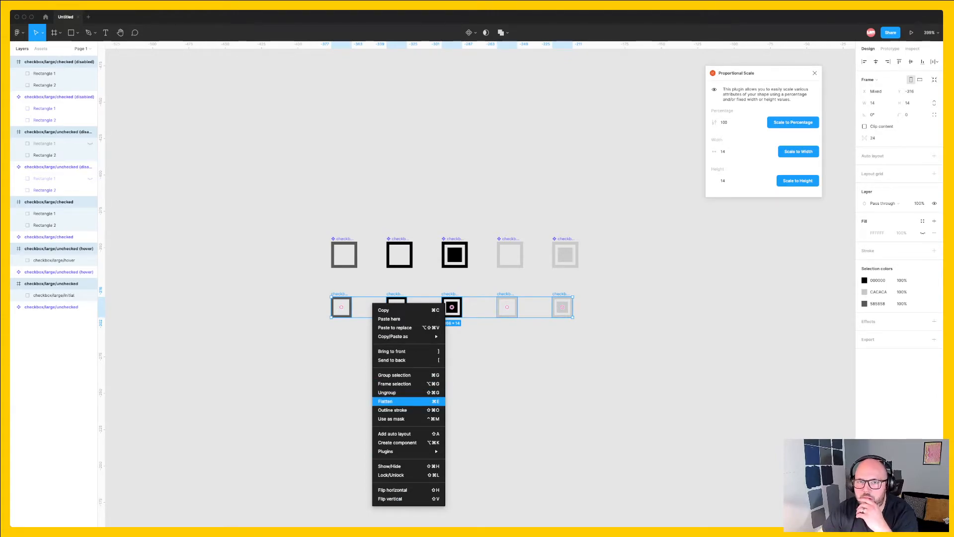
pyautogui.press('Escape')
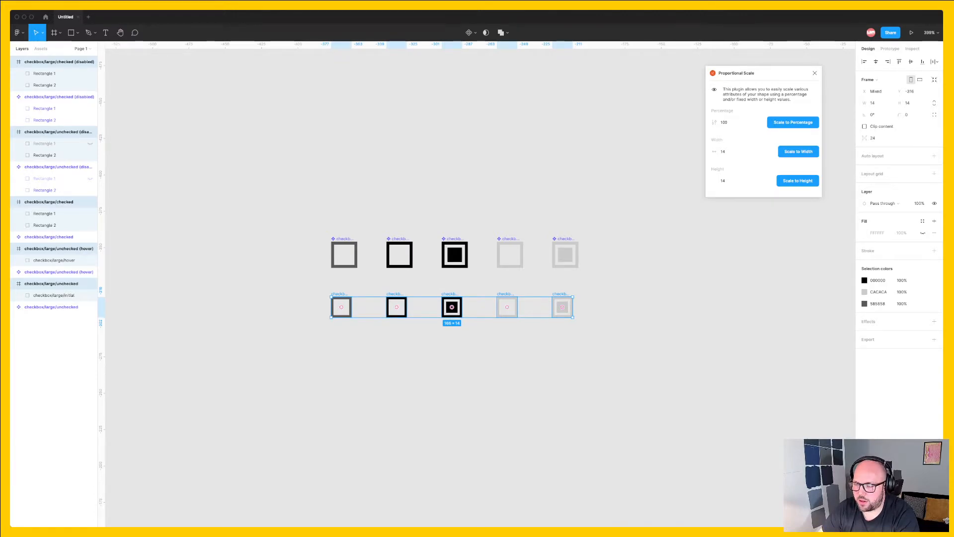
pyautogui.press('super+shift+g')
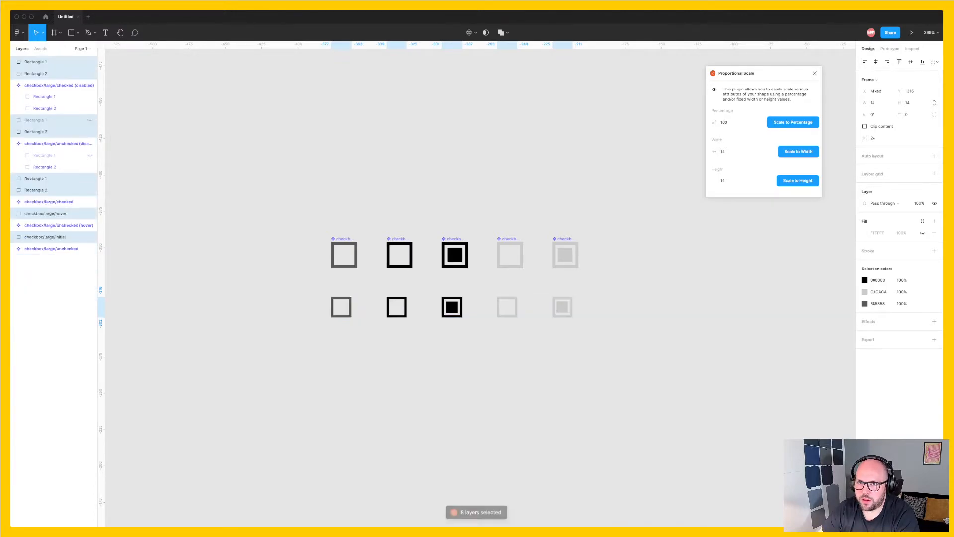
pyautogui.press('super+z')
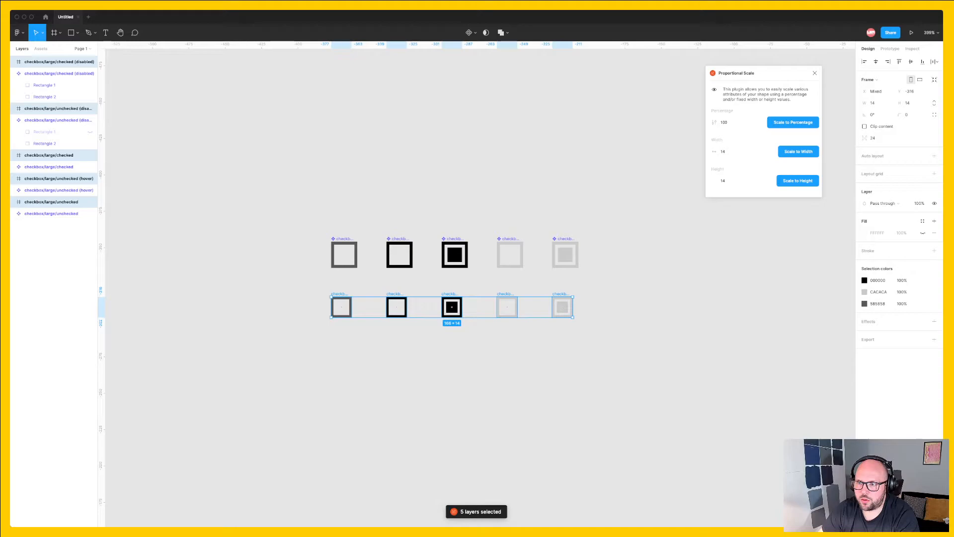
# Step: Try nudging the small checkbox row down by 3 pixels and undo the move
pyautogui.press('Down')
pyautogui.press('Down')
pyautogui.press('Down')
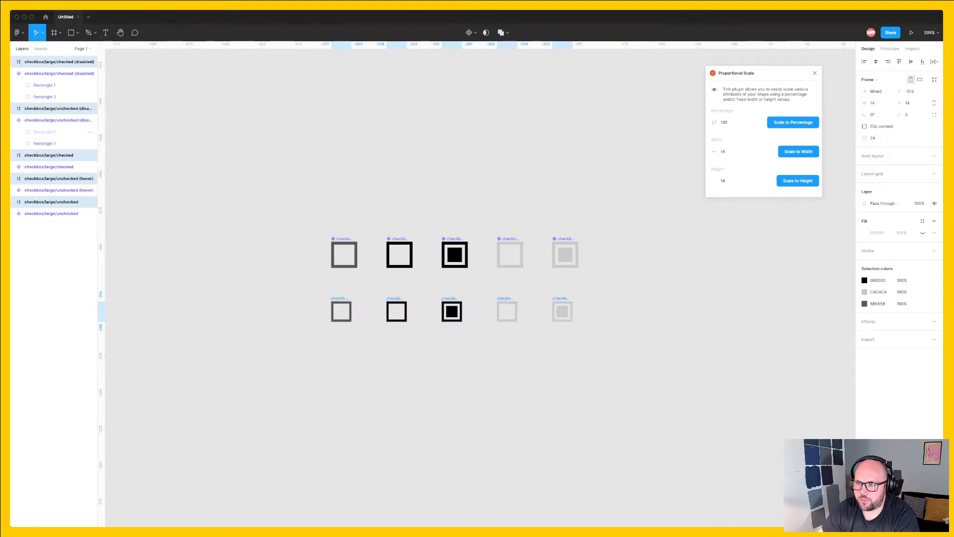
pyautogui.press('super+z')
pyautogui.press('Escape')
# Step: Try to batch-rename the five small checkbox frames, replacing "large" with "medium" in their names
pyautogui.click(341, 307)
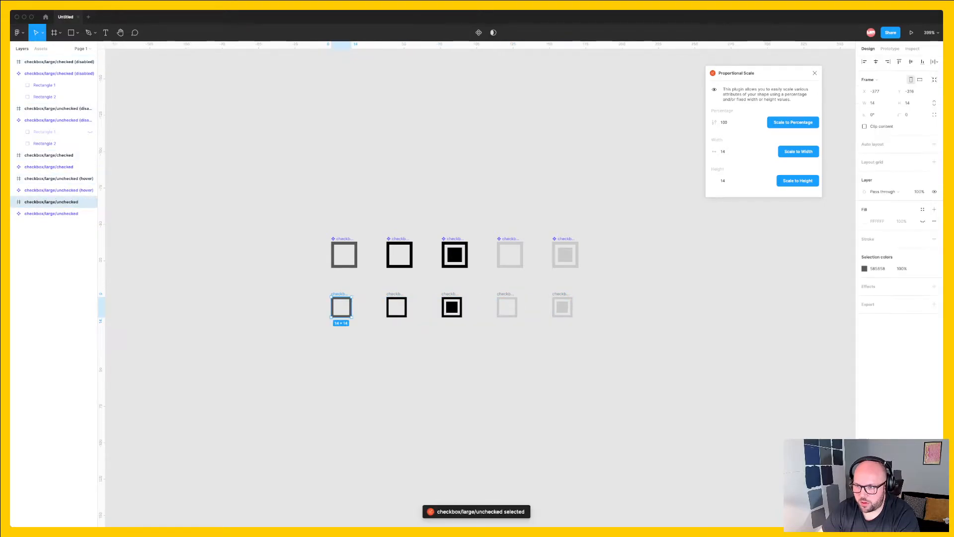
pyautogui.moveTo(289, 276); pyautogui.dragTo(689, 376)
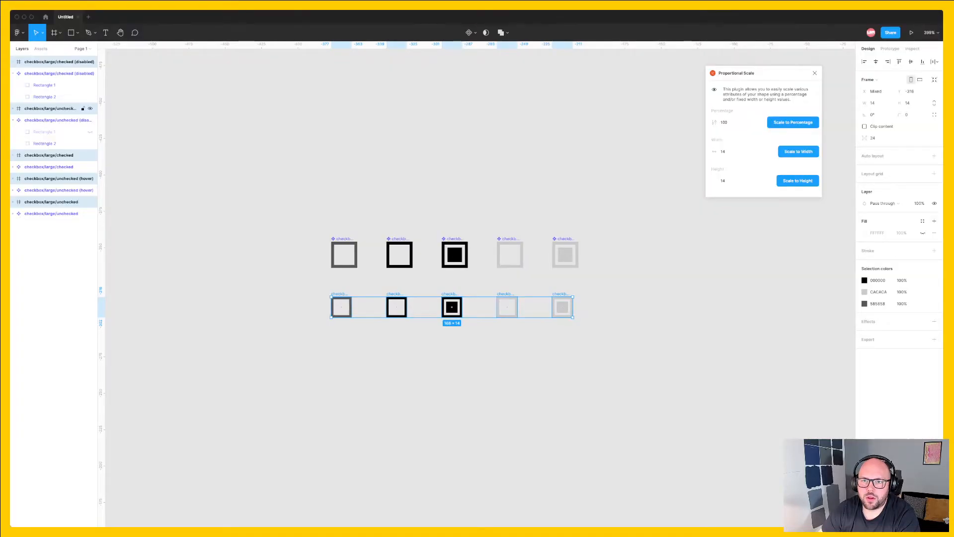
pyautogui.rightClick(71, 109)
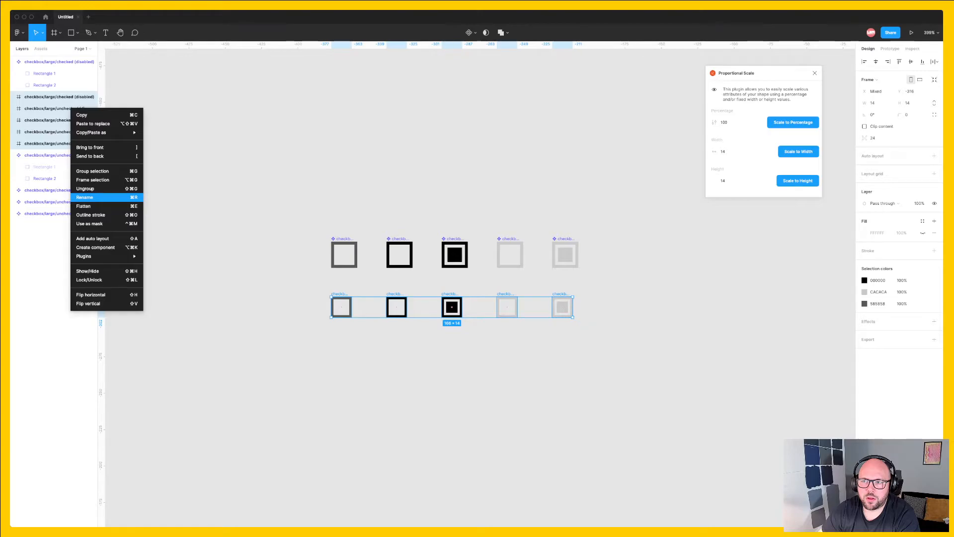
pyautogui.click(84, 197)
pyautogui.click(502, 126)
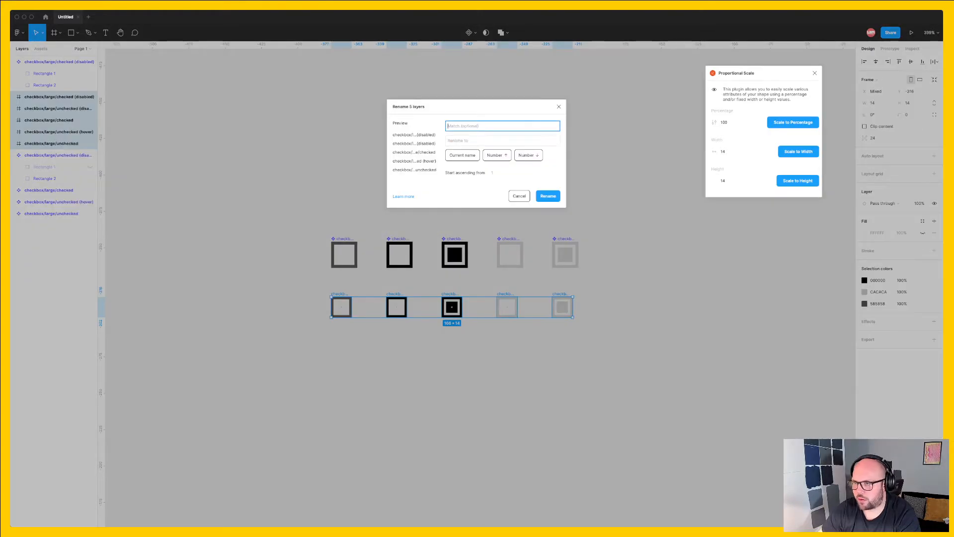
pyautogui.write('large')
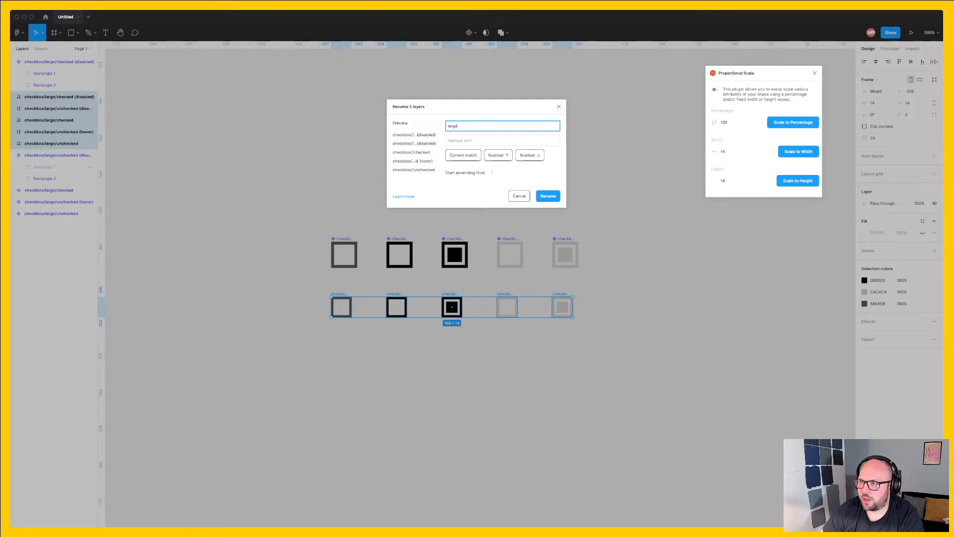
pyautogui.press('Tab')
pyautogui.write('medium')
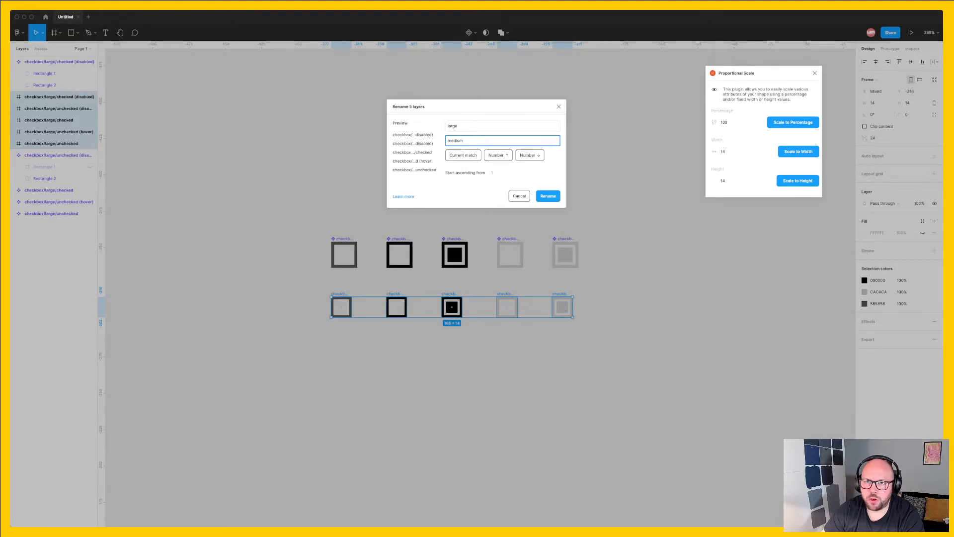
pyautogui.press('Return')
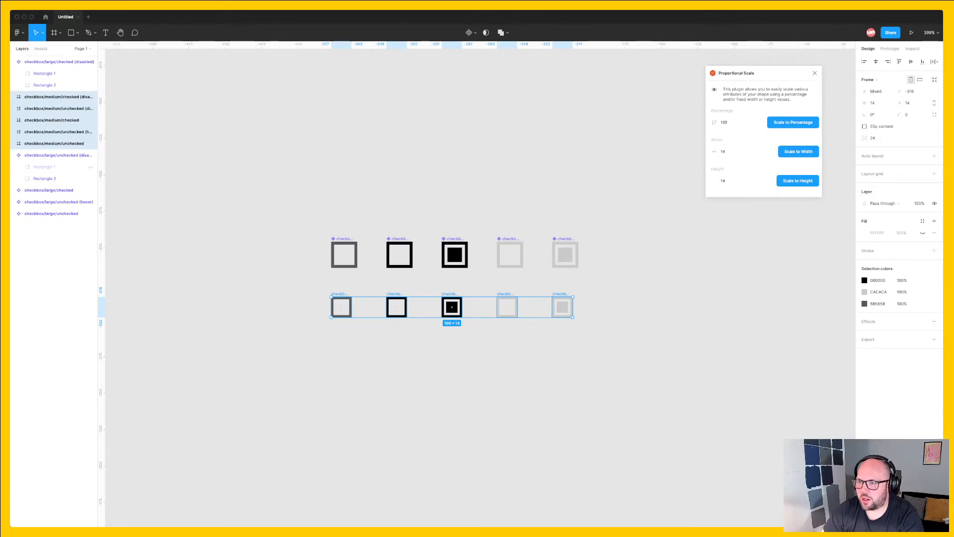
# Step: Try ungrouping the small unchecked checkbox frame and making its rectangle a component, and undo both changes
pyautogui.press('Escape')
pyautogui.moveTo(319, 286); pyautogui.dragTo(370, 323)
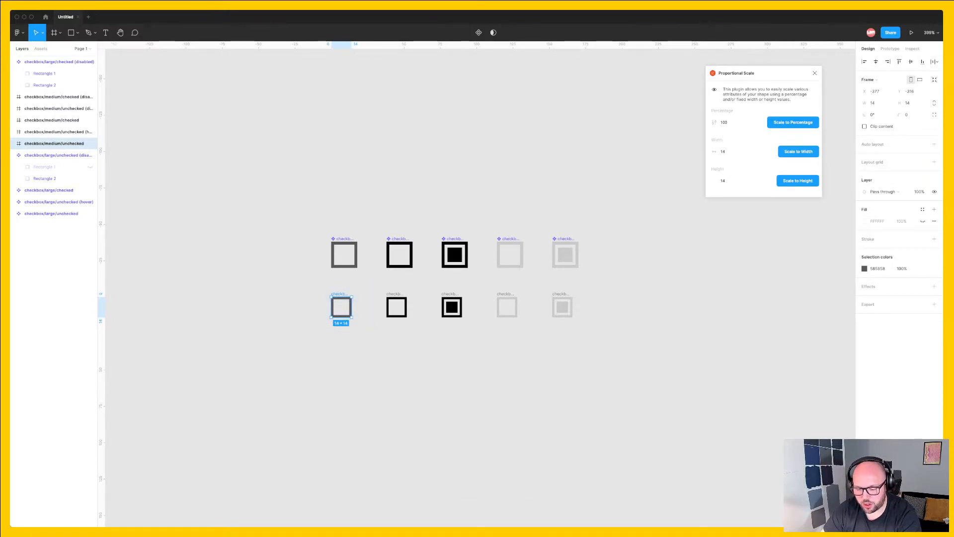
pyautogui.press('shift+super+g')
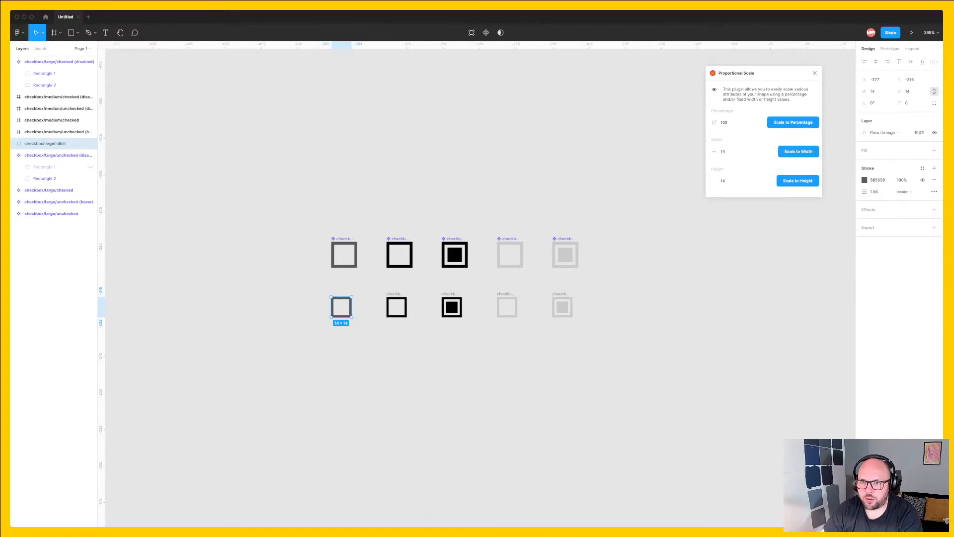
pyautogui.press('super+alt+k')
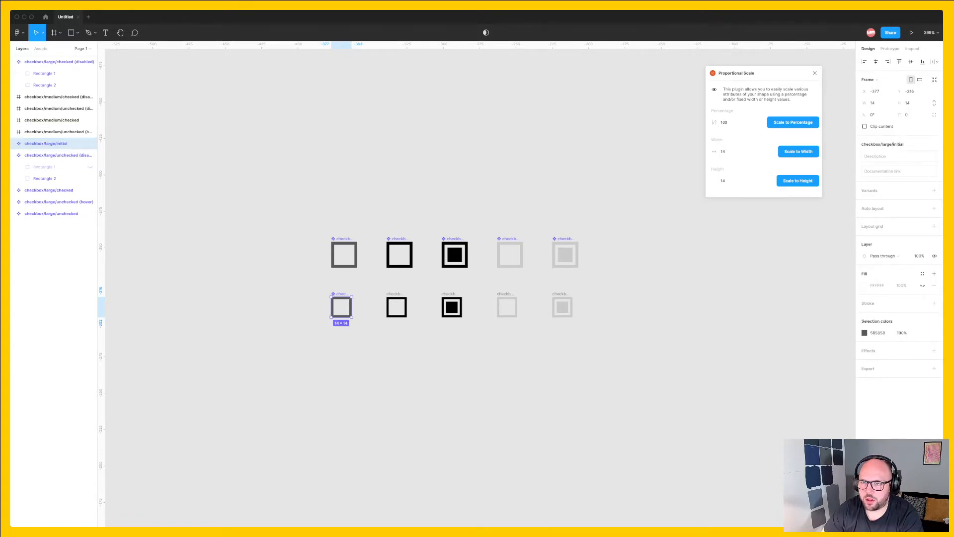
pyautogui.press('super+z')
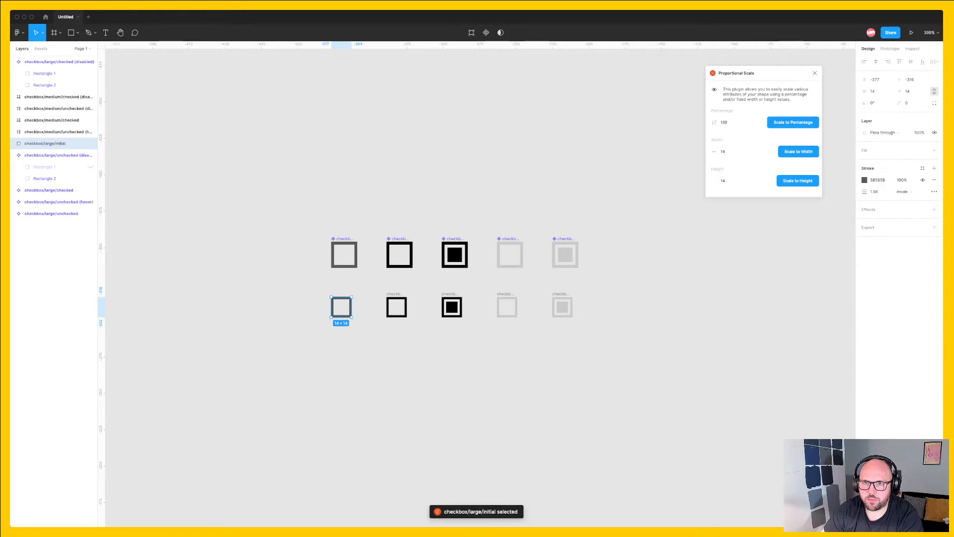
pyautogui.press('super+z')
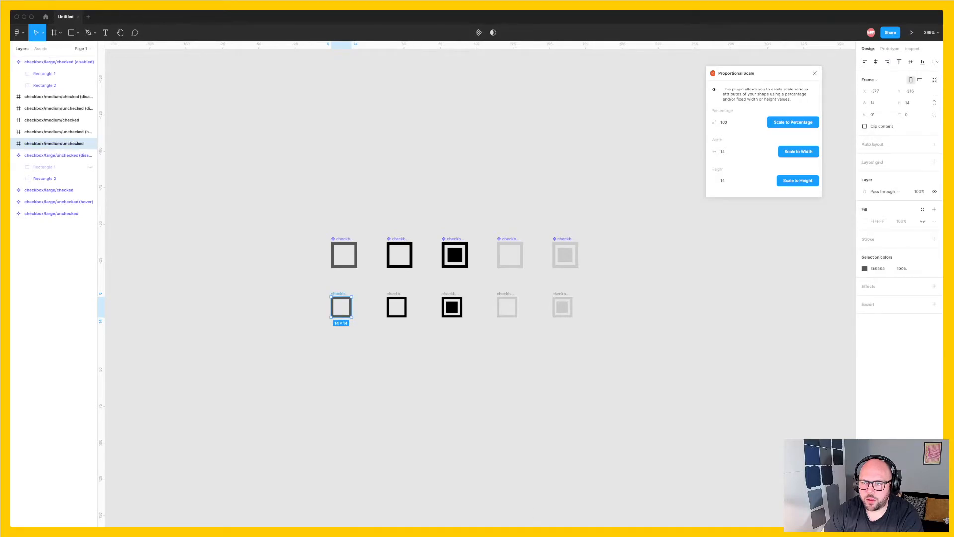
# Step: Expand the small unchecked frame's layer and undo the batch rename of the five small checkbox frames
pyautogui.click(12, 144)
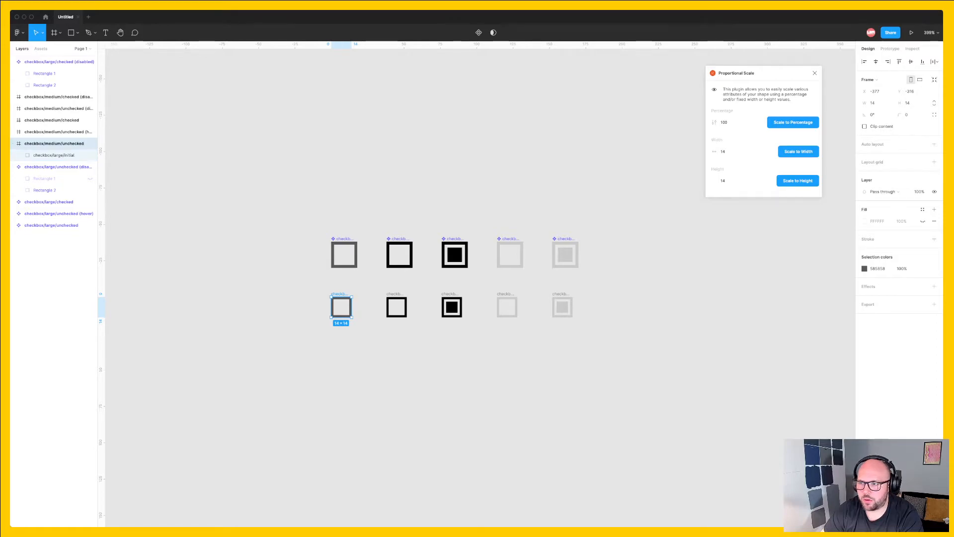
pyautogui.press('super+z')
pyautogui.press('super+z')
pyautogui.press('super+z')
pyautogui.press('super+z')
pyautogui.press('super+z')
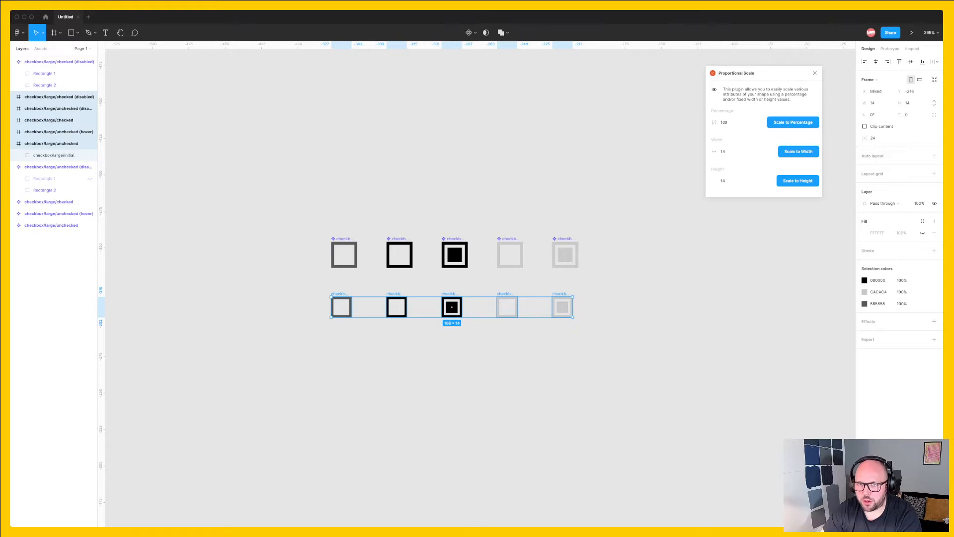
# Step: Ungroup the five small checkbox frames and delete the hidden inner rectangle of the small unchecked (disabled) checkbox
pyautogui.press('Return')
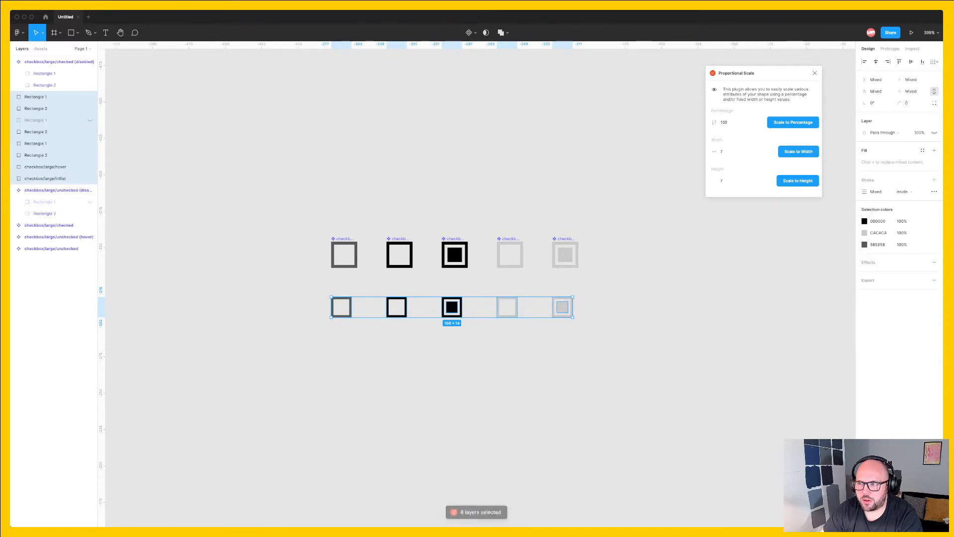
pyautogui.press('Escape')
pyautogui.click(507, 307)
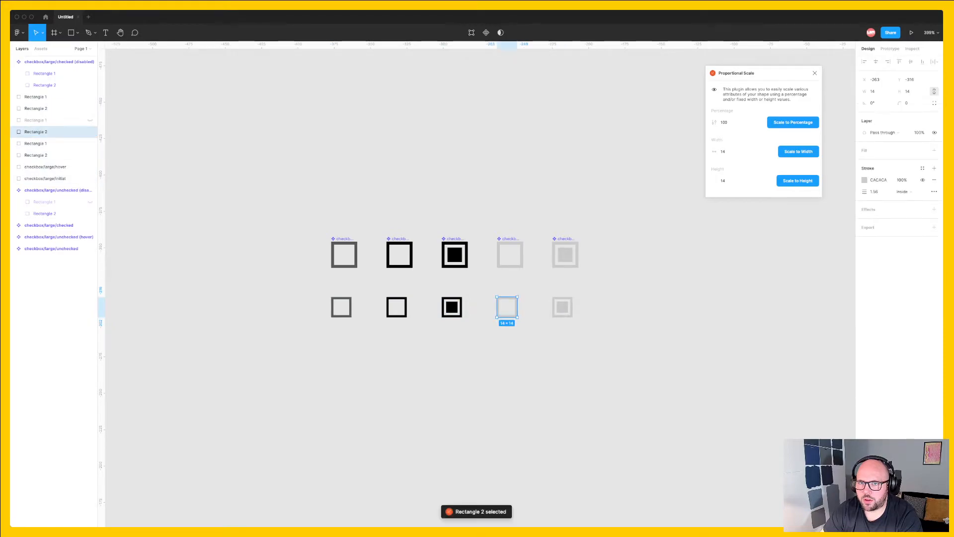
pyautogui.click(49, 120)
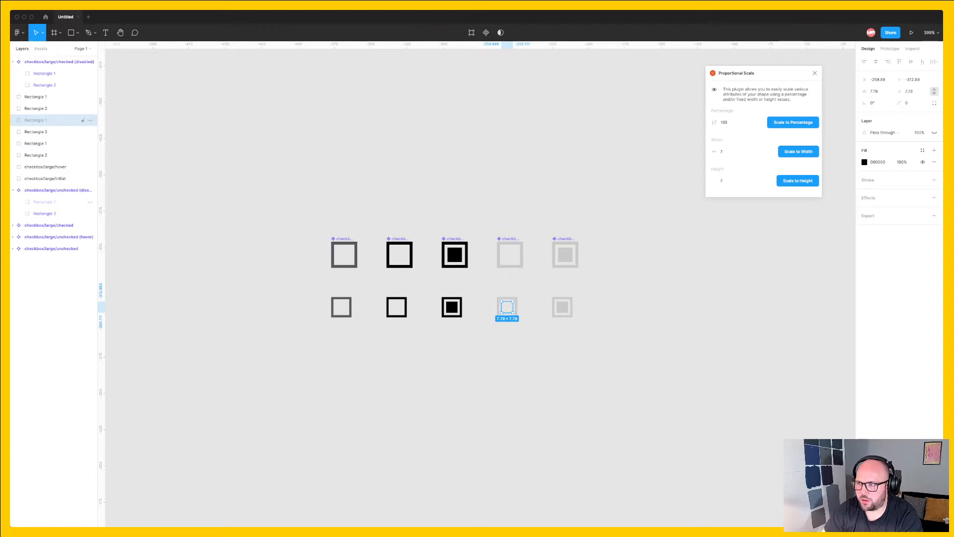
pyautogui.press('Delete')
# Step: Group the two rectangles of the small checked checkbox, and likewise those of the small checked (disabled) checkbox
pyautogui.click(45, 167)
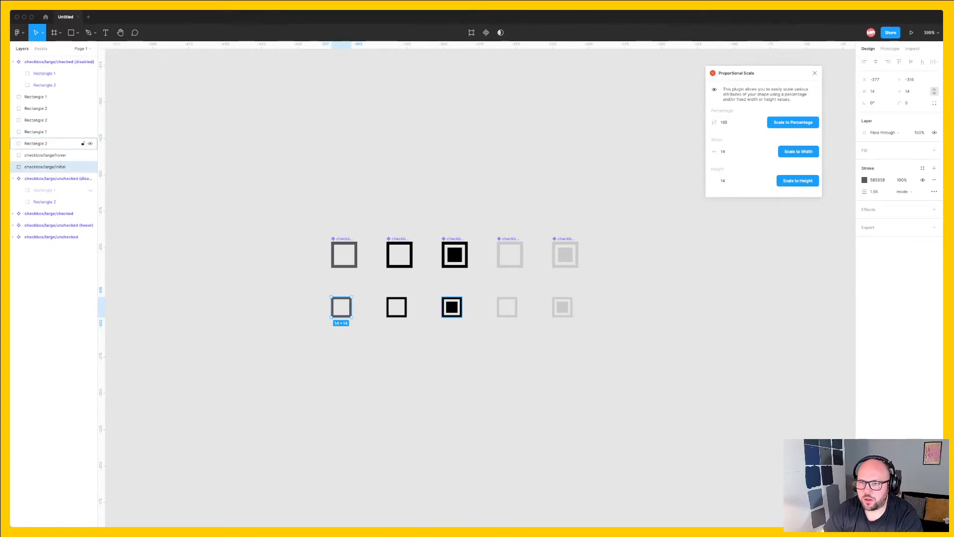
pyautogui.click(45, 143)
pyautogui.keyDown('shift'); pyautogui.click(44, 132); pyautogui.keyUp('shift')
pyautogui.moveTo(484, 338); pyautogui.dragTo(422, 280)
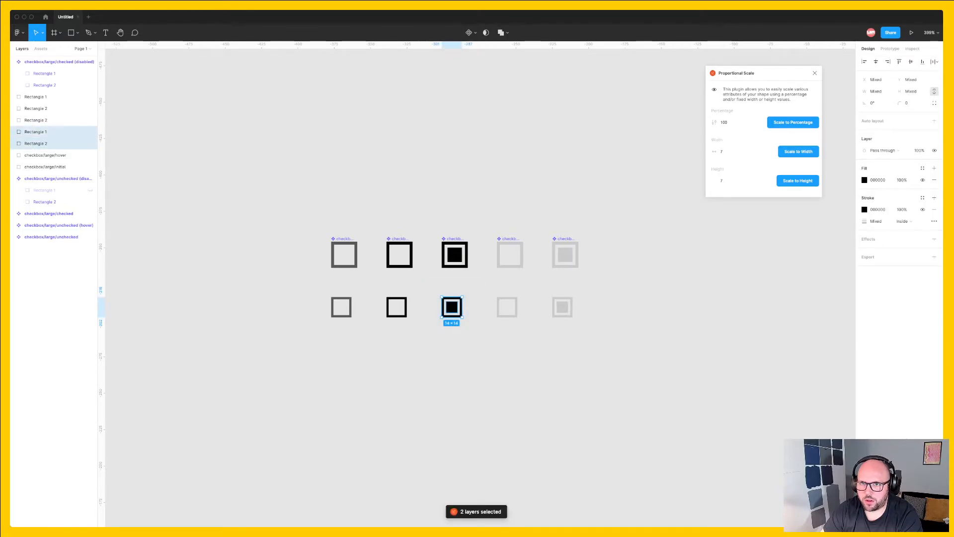
pyautogui.press('super+g')
pyautogui.moveTo(600, 328); pyautogui.dragTo(542, 293)
pyautogui.press('super+g')
# Step: Rename the small checked checkbox group as checkbox/large/checked, reusing the hover layer's name as the base
pyautogui.doubleClick(49, 132)
pyautogui.press('super+c')
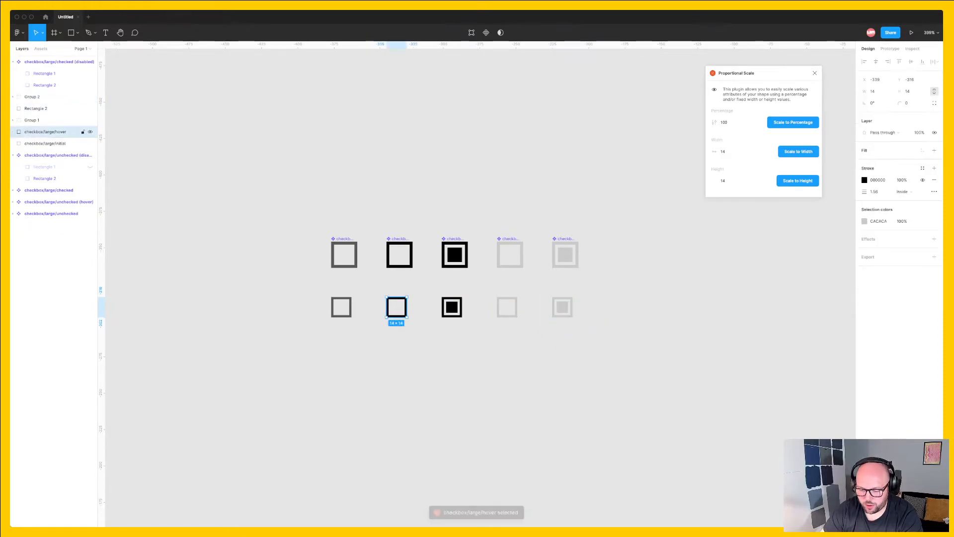
pyautogui.doubleClick(49, 121)
pyautogui.press('super+v')
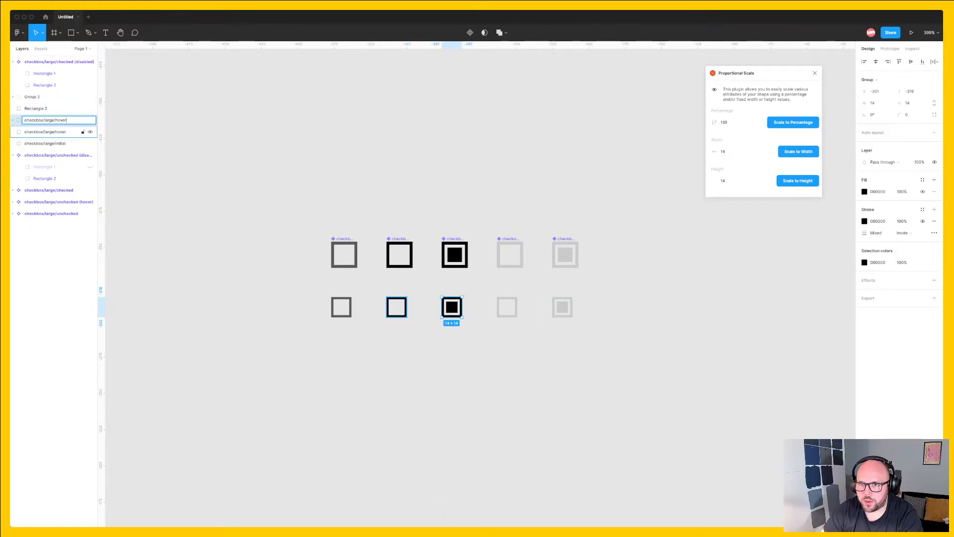
pyautogui.doubleClick(59, 121)
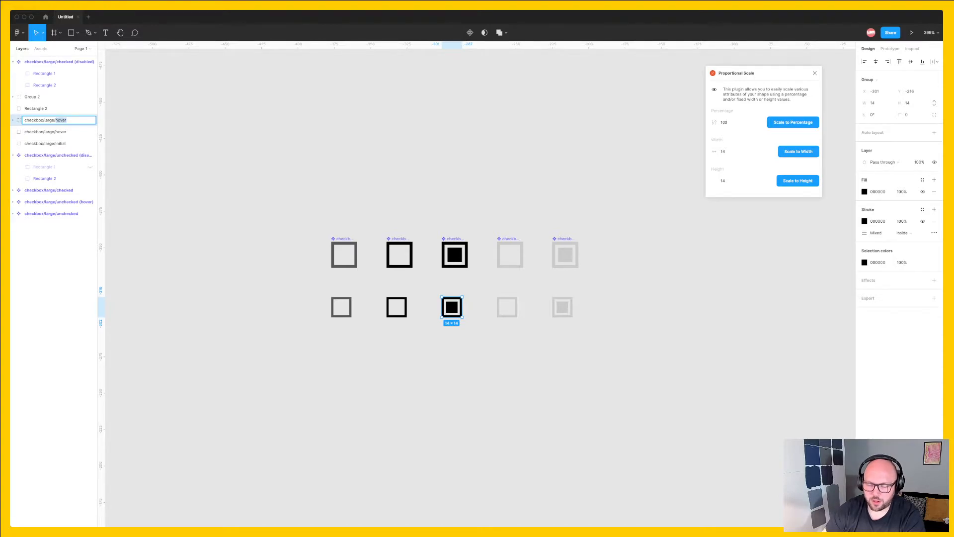
pyautogui.write('checked')
pyautogui.press('Return')
# Step: Rename the small initial-state checkbox layer as checkbox/large/unchecked
pyautogui.click(507, 307)
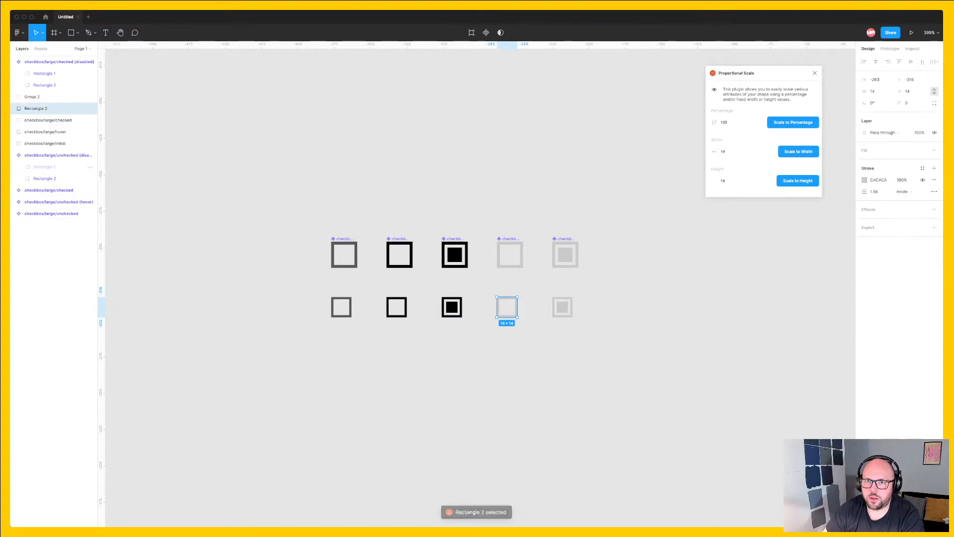
pyautogui.doubleClick(48, 119)
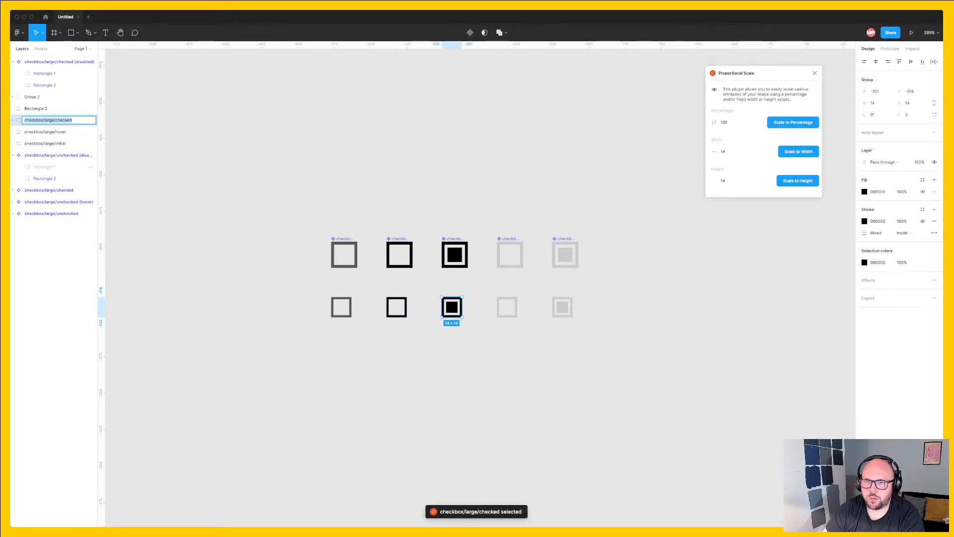
pyautogui.click(73, 120)
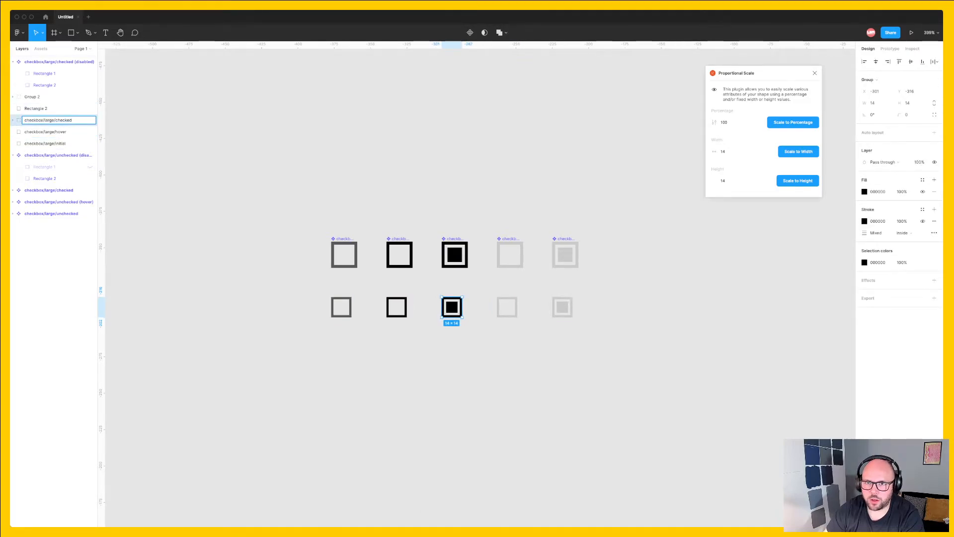
pyautogui.doubleClick(60, 144)
pyautogui.doubleClick(60, 144)
pyautogui.write('unchecked')
pyautogui.press('Return')
# Step: Rename the small grey unchecked checkbox as checkbox/large/unchecked (disabled), reusing the copied unchecked layer name
pyautogui.doubleClick(55, 144)
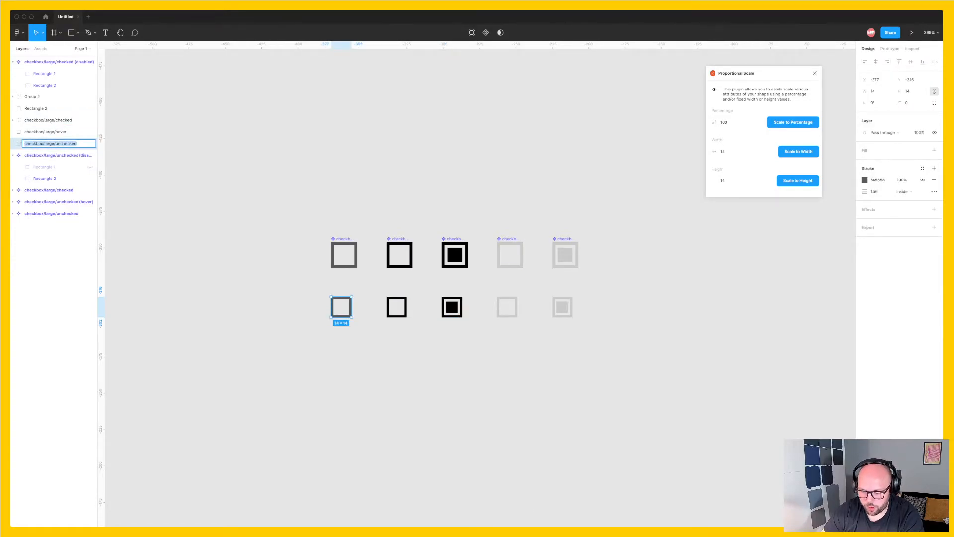
pyautogui.press('super+c')
pyautogui.doubleClick(35, 109)
pyautogui.press('super+v')
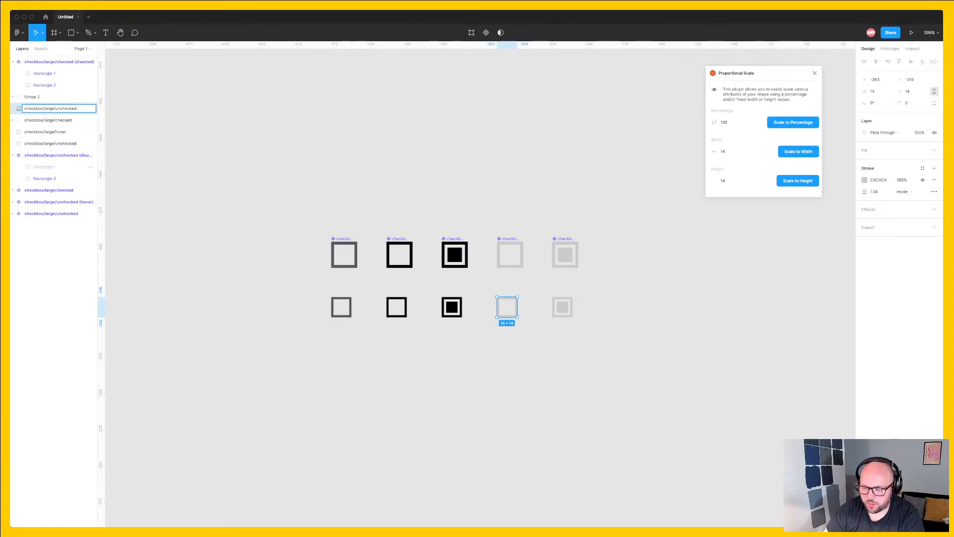
pyautogui.write('(disc')
pyautogui.write('bled)')
pyautogui.press('Return')
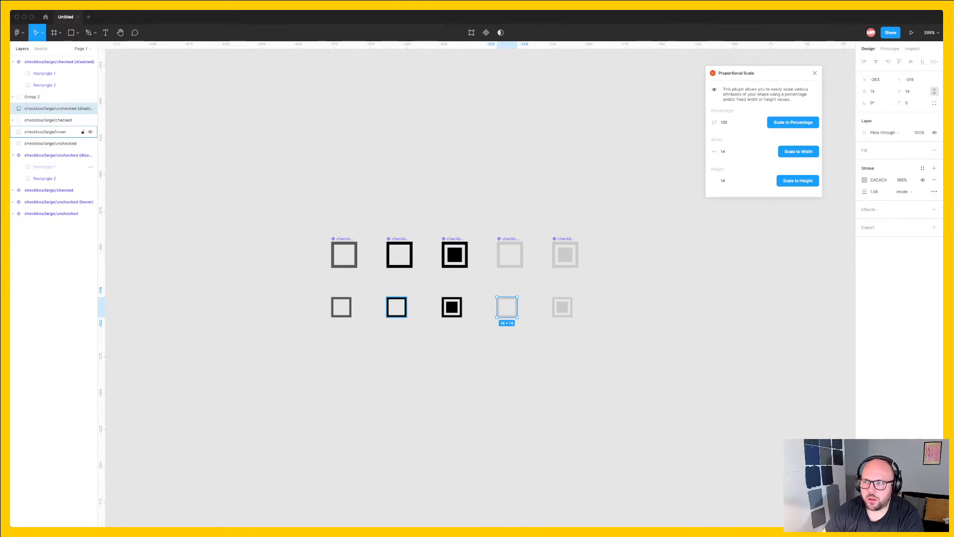
# Step: Rename the small hover checkbox layer as checkbox/large/unchecked hover and clear the selection
pyautogui.click(45, 131)
pyautogui.doubleClick(45, 132)
pyautogui.click(54, 132)
pyautogui.write('unchecked')
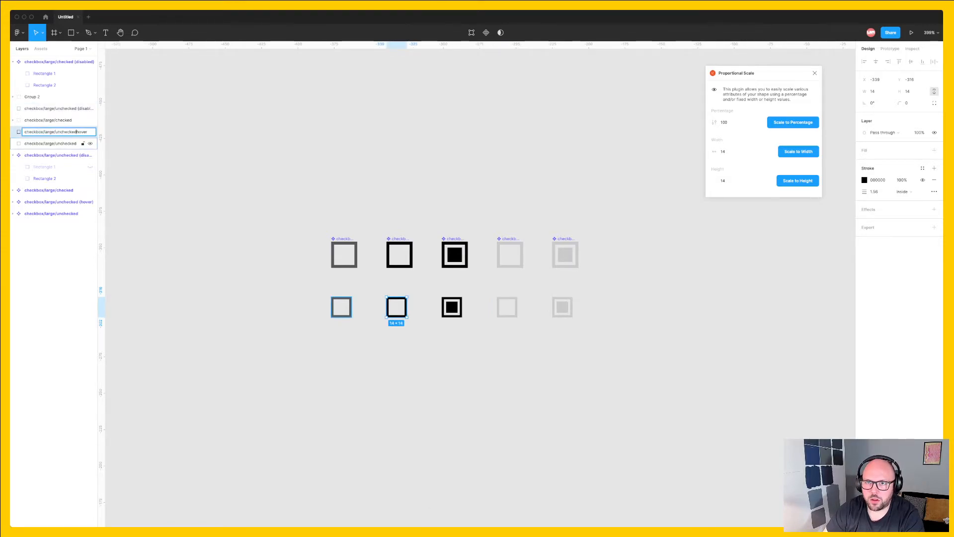
pyautogui.press('Return')
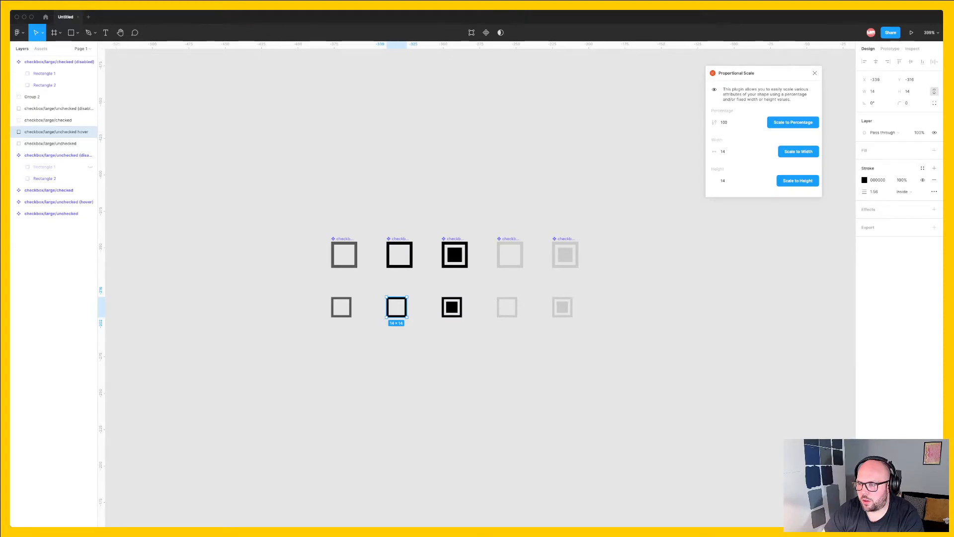
pyautogui.press('Escape')
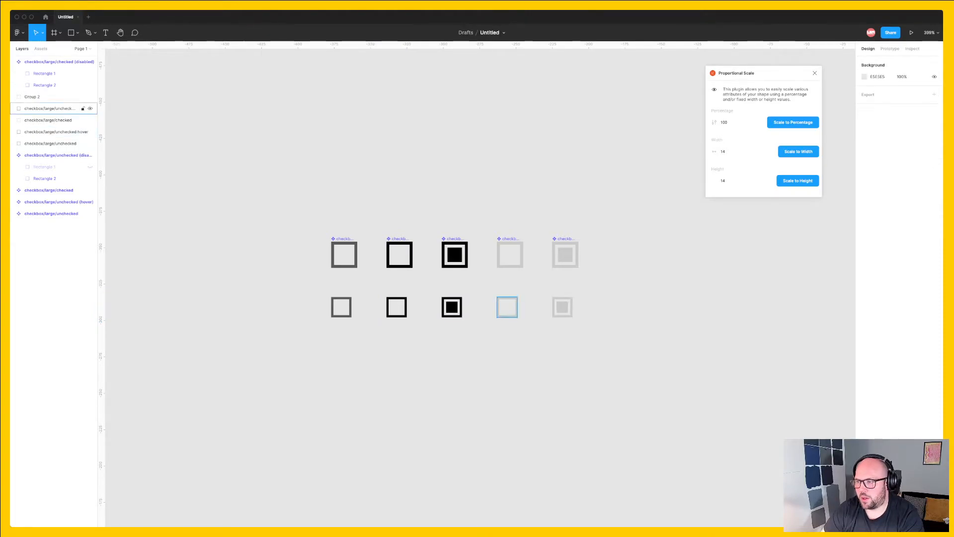
# Step: Rename the small grey checked checkbox group as checkbox/large/checked (disabled), based on the unchecked (disabled) layer's name
pyautogui.click(45, 96)
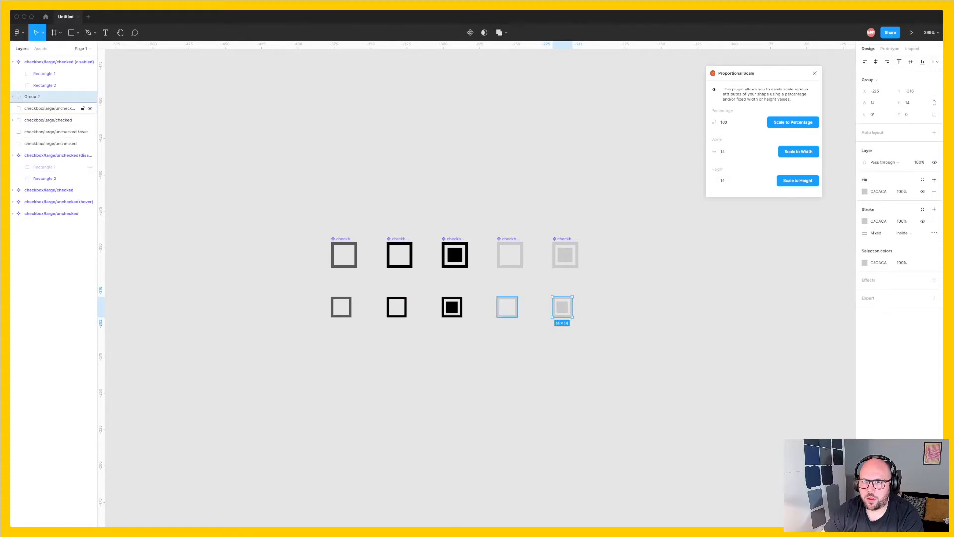
pyautogui.doubleClick(55, 108)
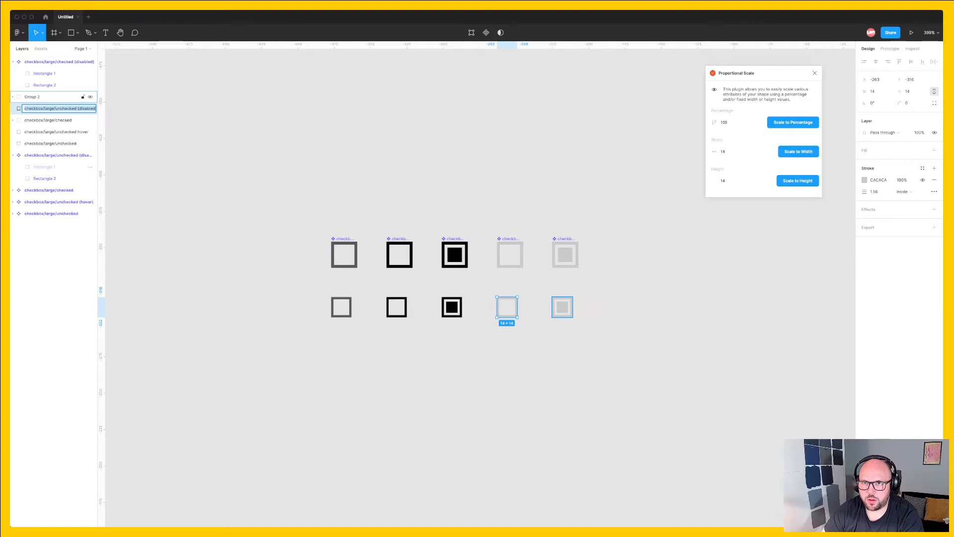
pyautogui.doubleClick(45, 97)
pyautogui.press('super+v')
pyautogui.press('BackSpace')
pyautogui.press('BackSpace')
pyautogui.press('Return')
# Step: Batch-rename all five small checkbox layers, replacing "large" with "medium" in their names
pyautogui.click(659, 370)
pyautogui.moveTo(659, 369); pyautogui.dragTo(329, 289)
pyautogui.press('super+r')
pyautogui.hotkey('shift', 'Tab')
pyautogui.write('large')
pyautogui.press('Tab')
pyautogui.write('medium')
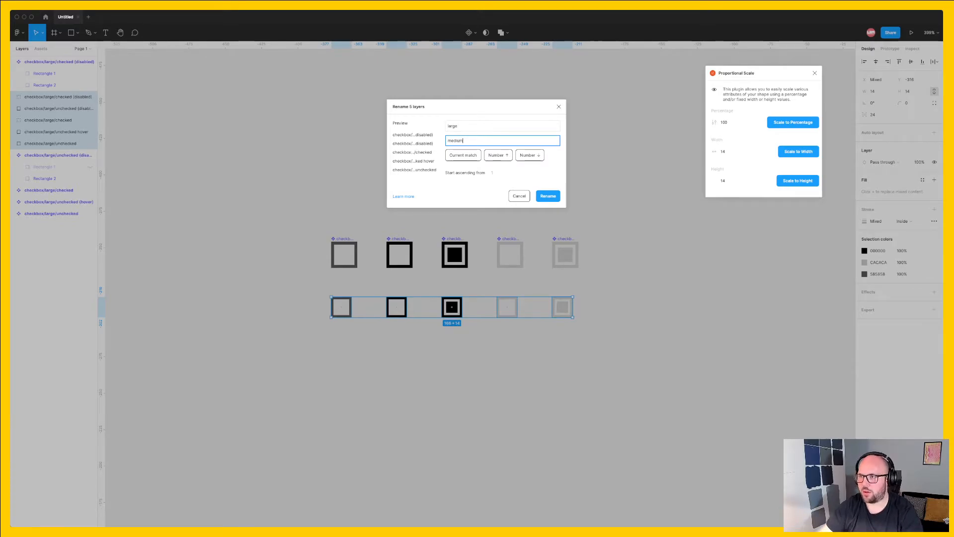
pyautogui.press('Return')
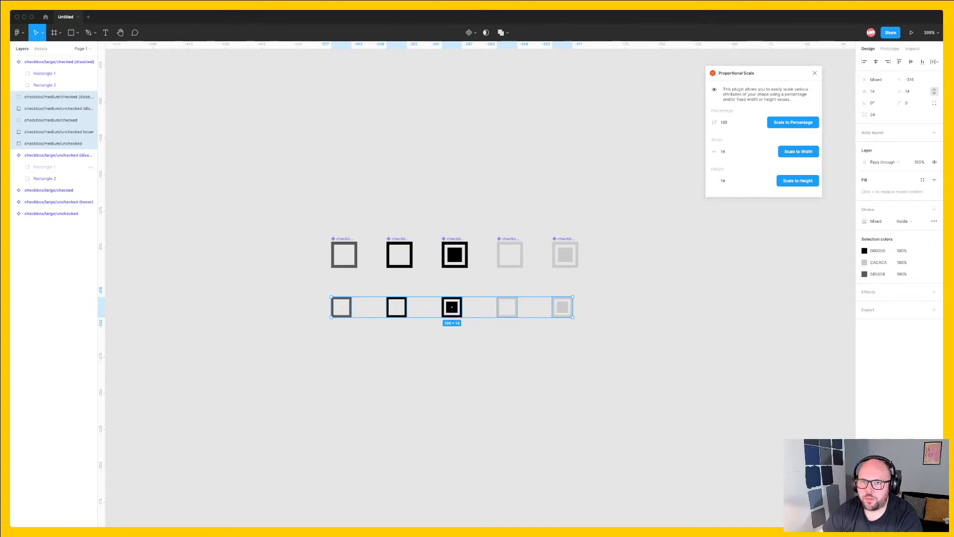
# Step: Turn each of the five medium checkboxes into its own component and clear the selection
pyautogui.press('Escape')
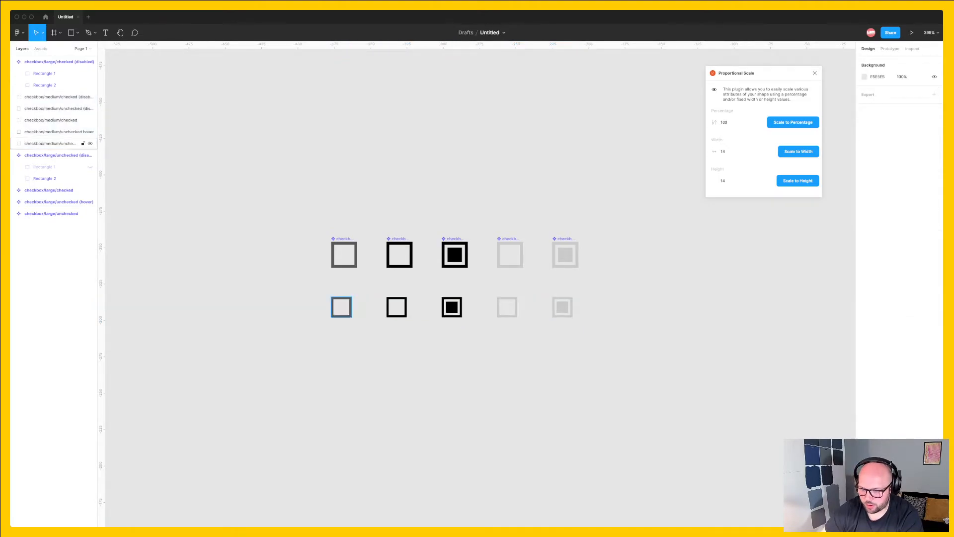
pyautogui.click(341, 307)
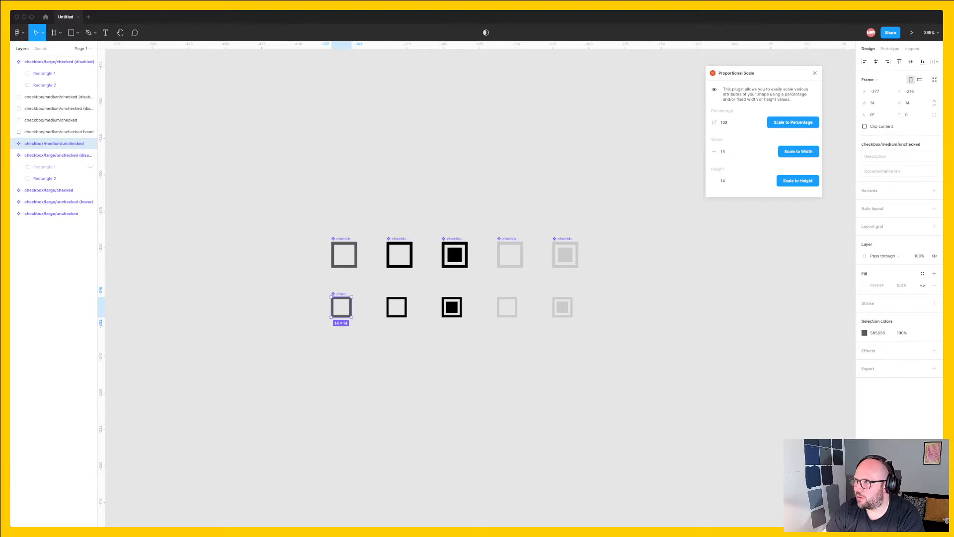
pyautogui.click(396, 307)
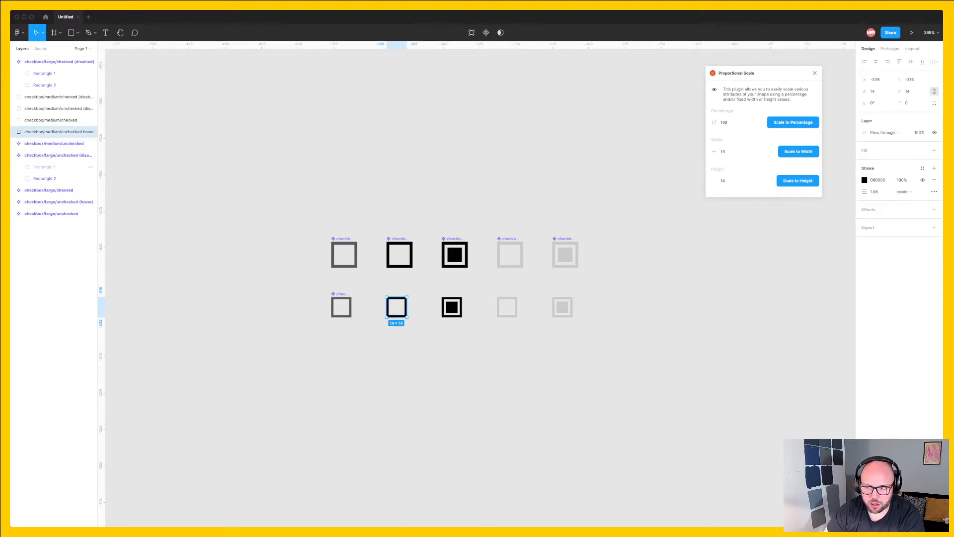
pyautogui.press('super+alt+k')
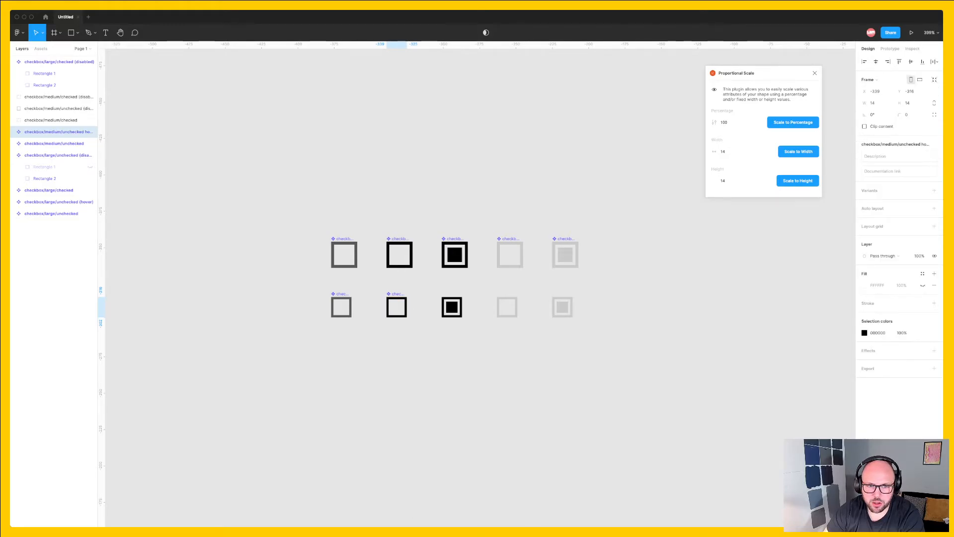
pyautogui.click(452, 307)
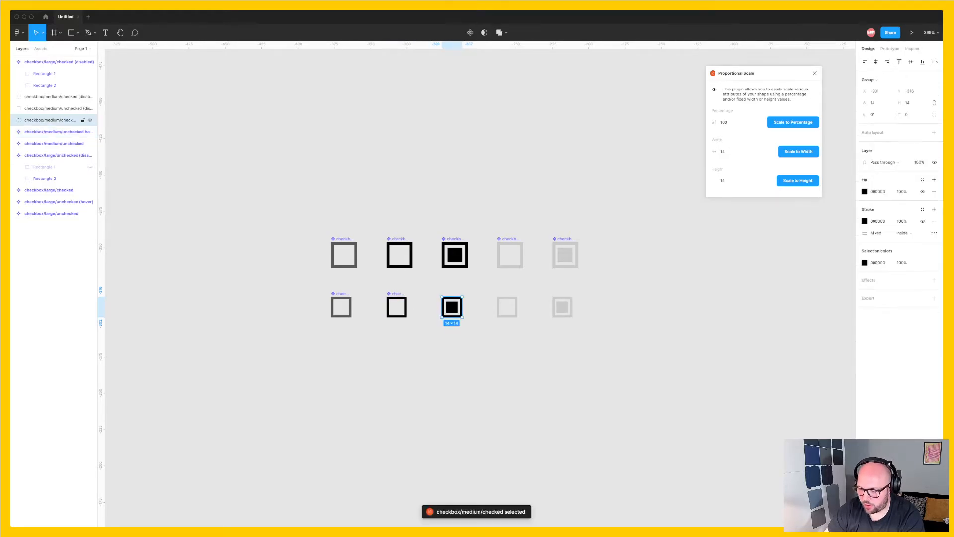
pyautogui.press('super+alt+k')
pyautogui.click(506, 307)
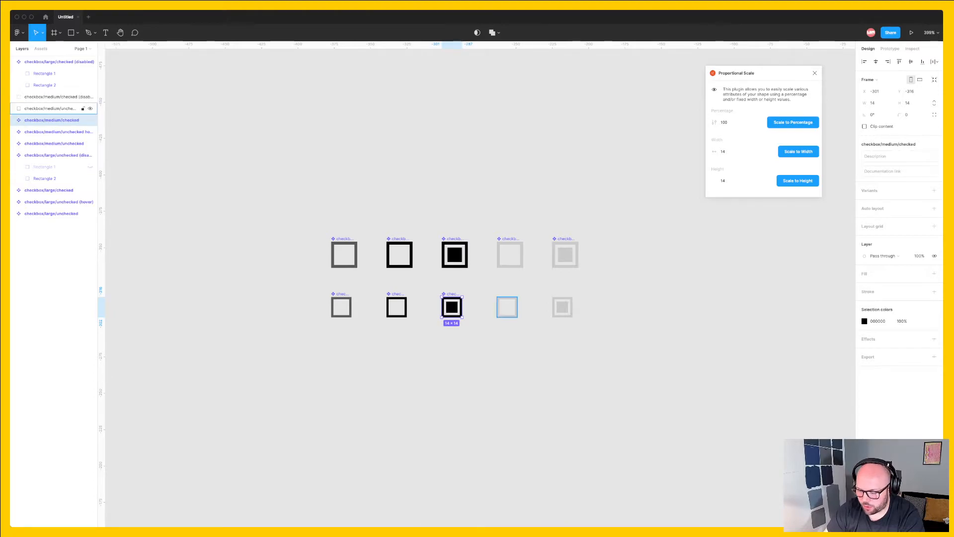
pyautogui.press('super+alt+k')
pyautogui.click(562, 307)
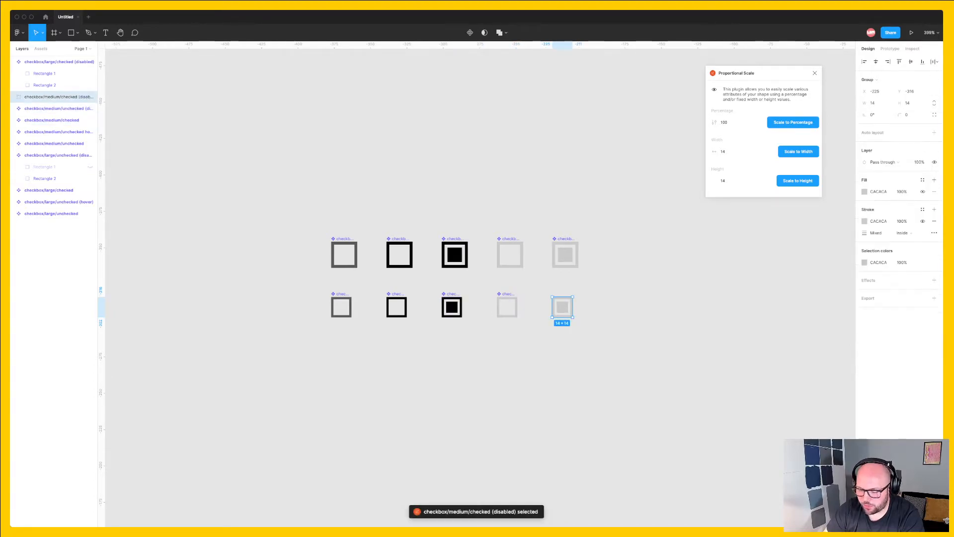
pyautogui.press('super+alt+k')
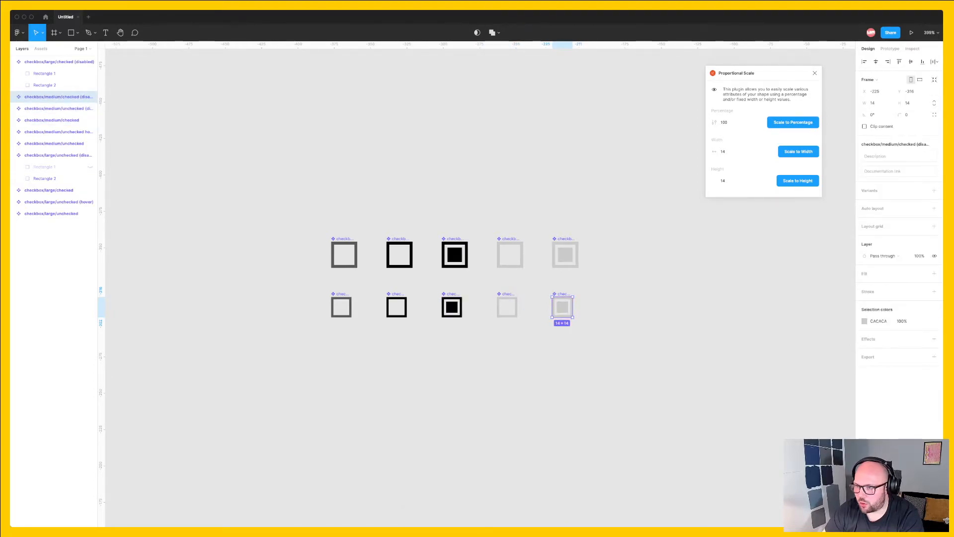
pyautogui.click(407, 343)
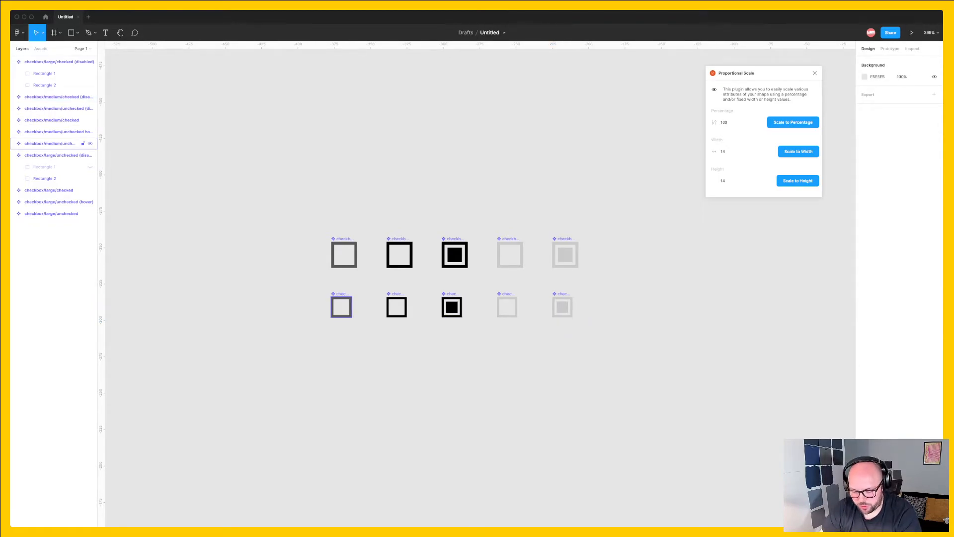
# Step: Duplicate the row of five medium checkboxes to form a third row directly below it
pyautogui.click(341, 307)
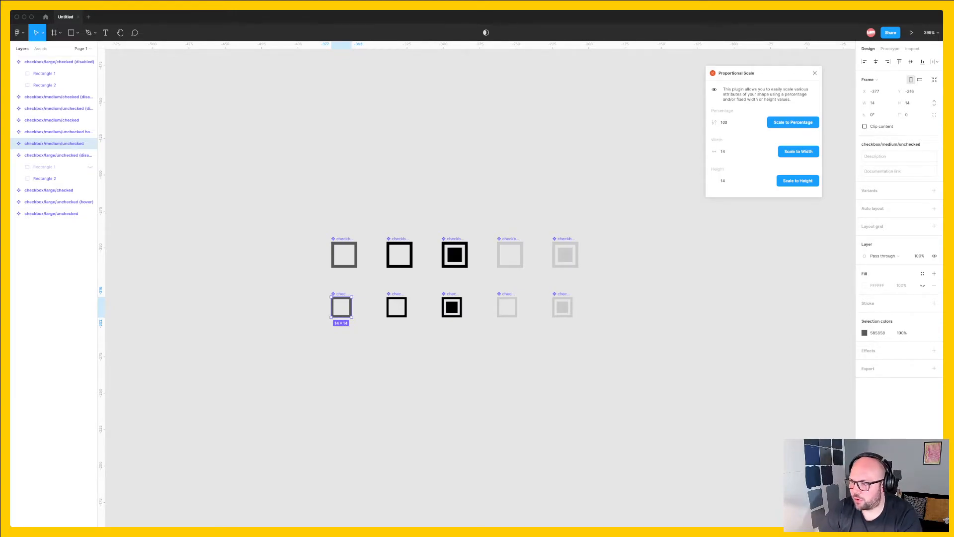
pyautogui.press('Escape')
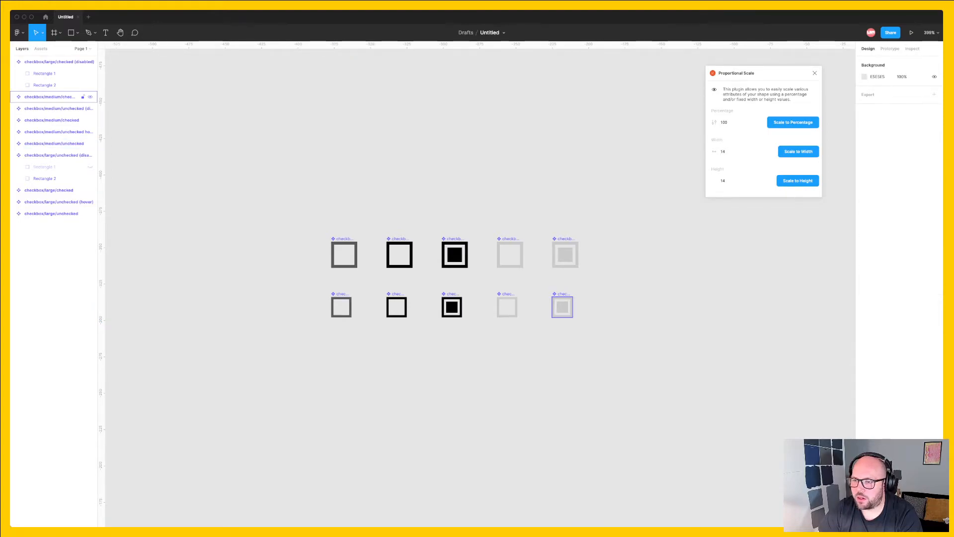
pyautogui.moveTo(309, 283)
pyautogui.mouseDown()
pyautogui.moveTo(614, 328)
pyautogui.moveTo(598, 340)
pyautogui.moveTo(295, 288)
pyautogui.mouseUp()
pyautogui.moveTo(451, 312); pyautogui.dragTo(452, 362)
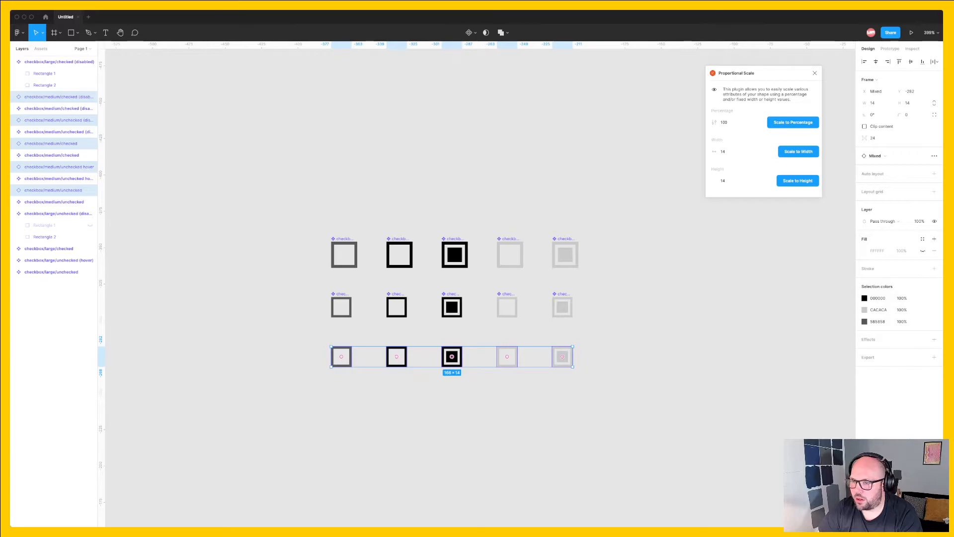
pyautogui.click(383, 398)
# Step: Scale the third row's unchecked, hover and checked checkboxes proportionally to a width of 10 each
pyautogui.click(342, 357)
pyautogui.doubleClick(723, 151)
pyautogui.write('10')
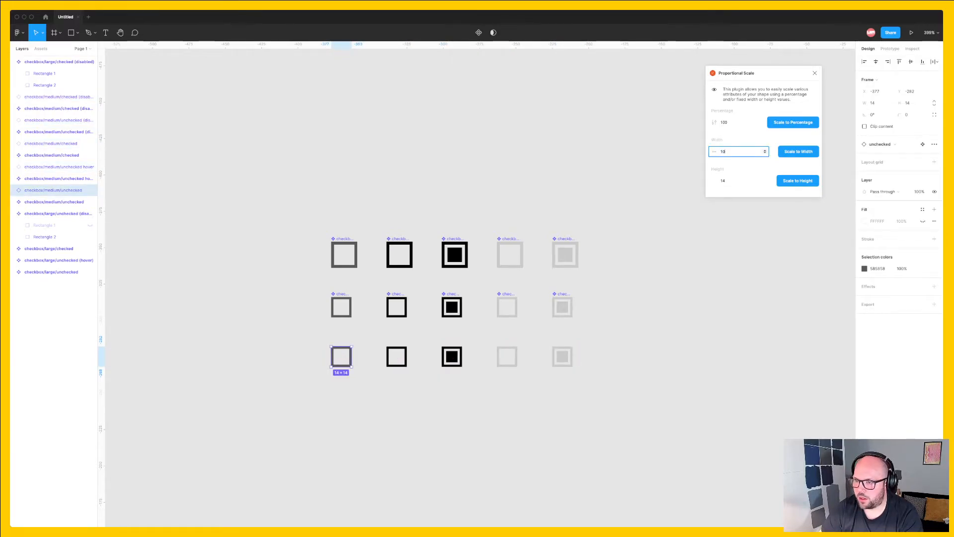
pyautogui.click(798, 152)
pyautogui.click(396, 356)
pyautogui.click(726, 152)
pyautogui.doubleClick(723, 152)
pyautogui.click(798, 152)
pyautogui.click(452, 356)
pyautogui.doubleClick(723, 152)
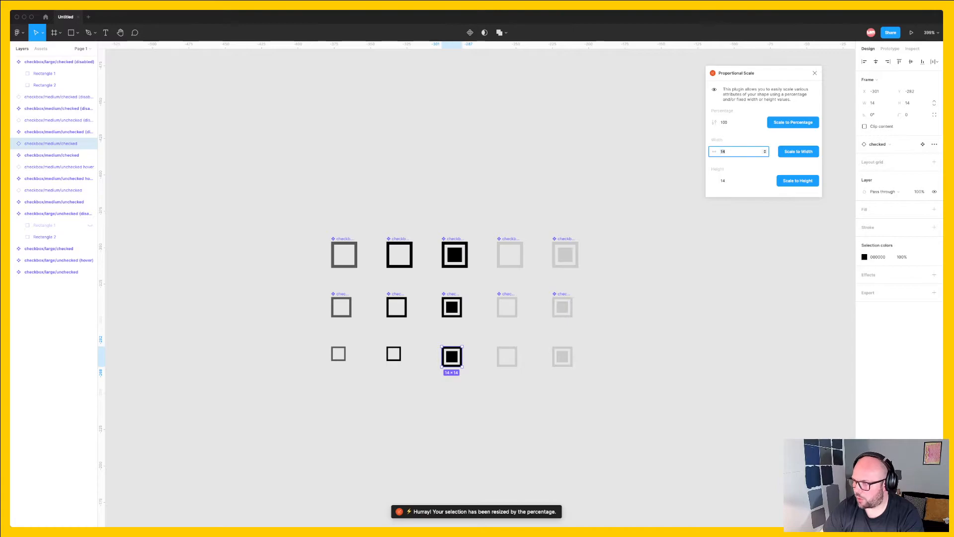
pyautogui.click(798, 152)
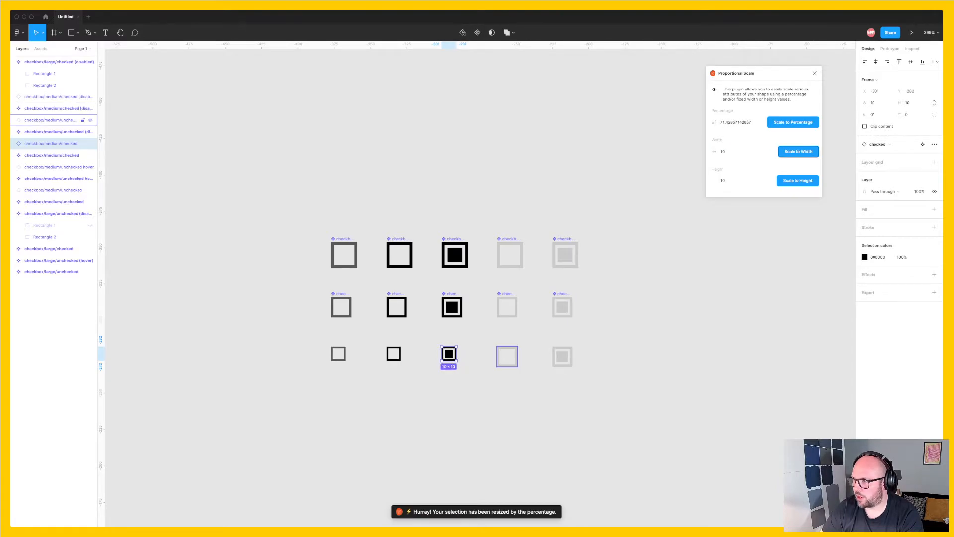
# Step: Scale the third row's two grey disabled checkboxes proportionally to a width of 10 each
pyautogui.click(507, 356)
pyautogui.click(725, 152)
pyautogui.doubleClick(724, 152)
pyautogui.press('Return')
pyautogui.click(562, 356)
pyautogui.click(724, 152)
pyautogui.write('0')
pyautogui.press('Return')
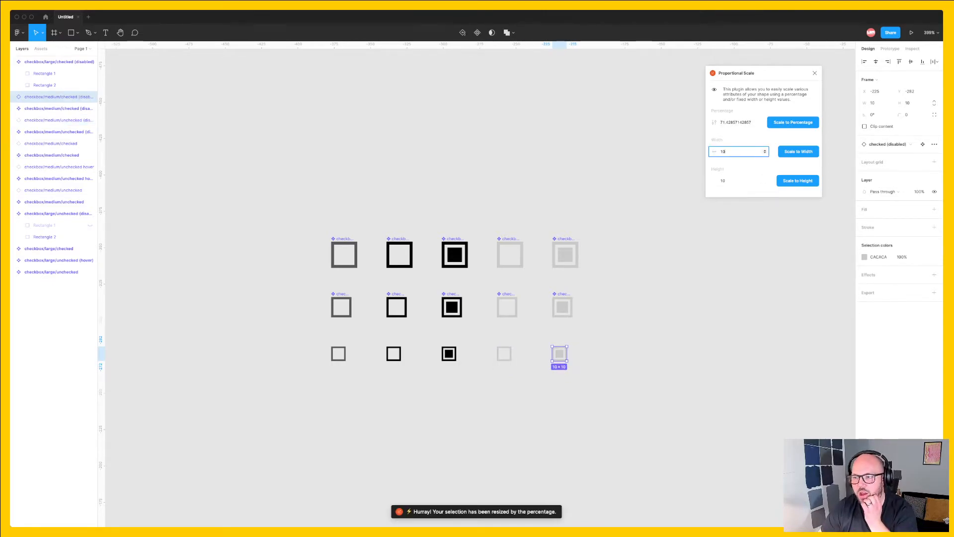
# Step: Detach all five third-row checkboxes from their medium components and clear the selection
pyautogui.moveTo(618, 401); pyautogui.dragTo(320, 341)
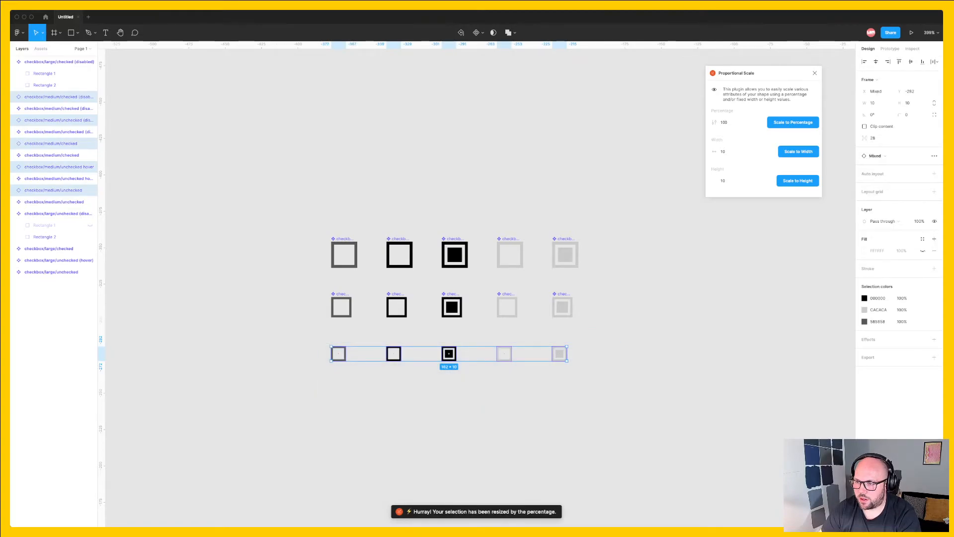
pyautogui.rightClick(370, 354)
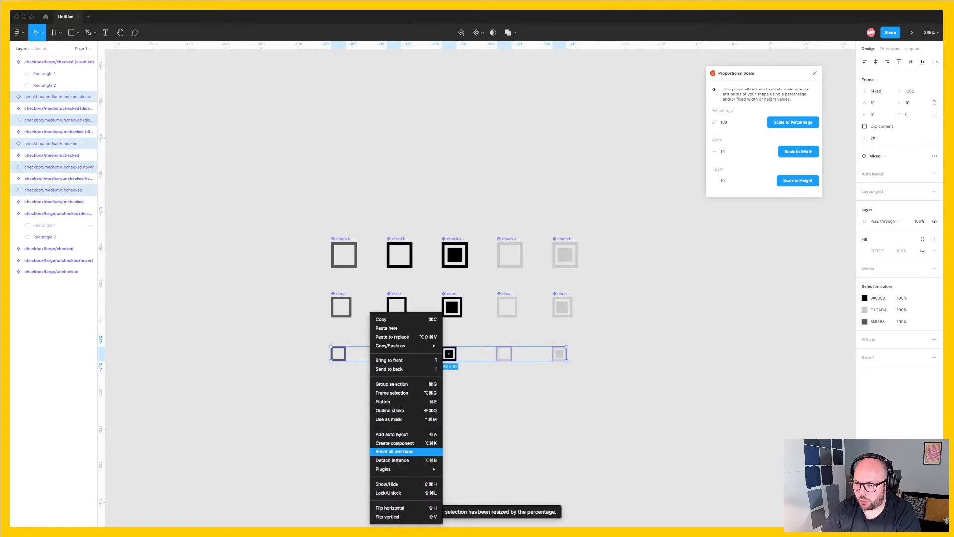
pyautogui.click(393, 460)
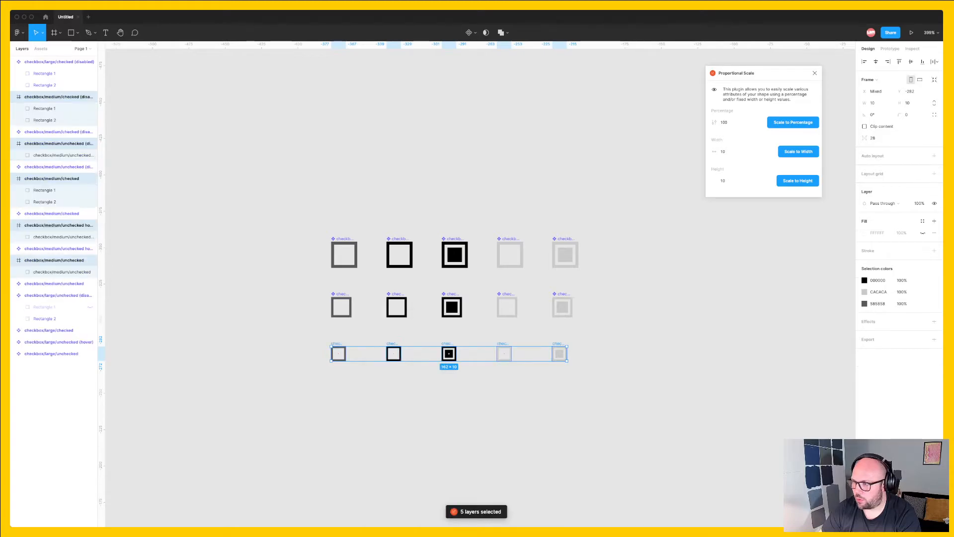
pyautogui.press('Escape')
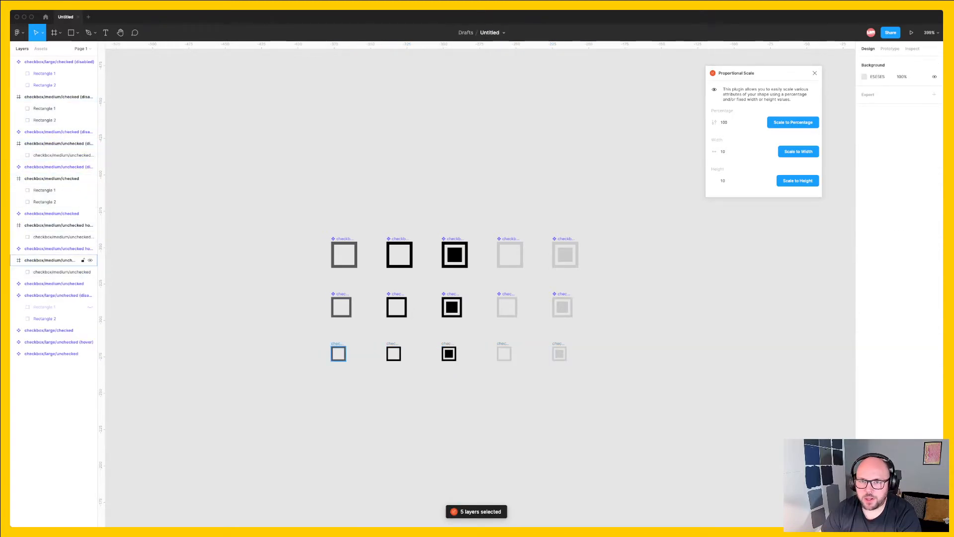
# Step: Ungroup the frame around each of the five third-row checkboxes, leaving only their rectangles
pyautogui.click(337, 344)
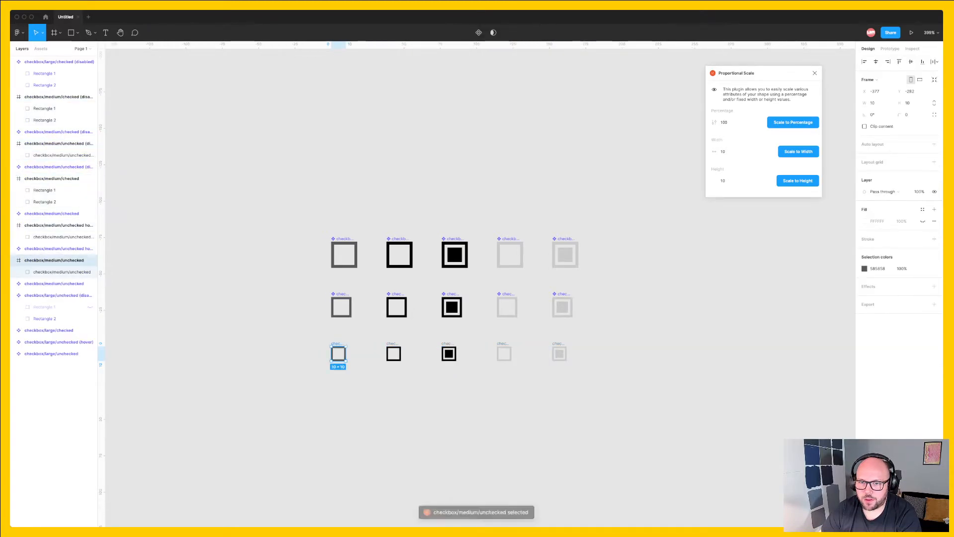
pyautogui.press('super+shift+g')
pyautogui.press('Escape')
pyautogui.click(392, 344)
pyautogui.press('super+shift+g')
pyautogui.click(447, 343)
pyautogui.press('super+shift+g')
pyautogui.click(502, 343)
pyautogui.press('super+shift+g')
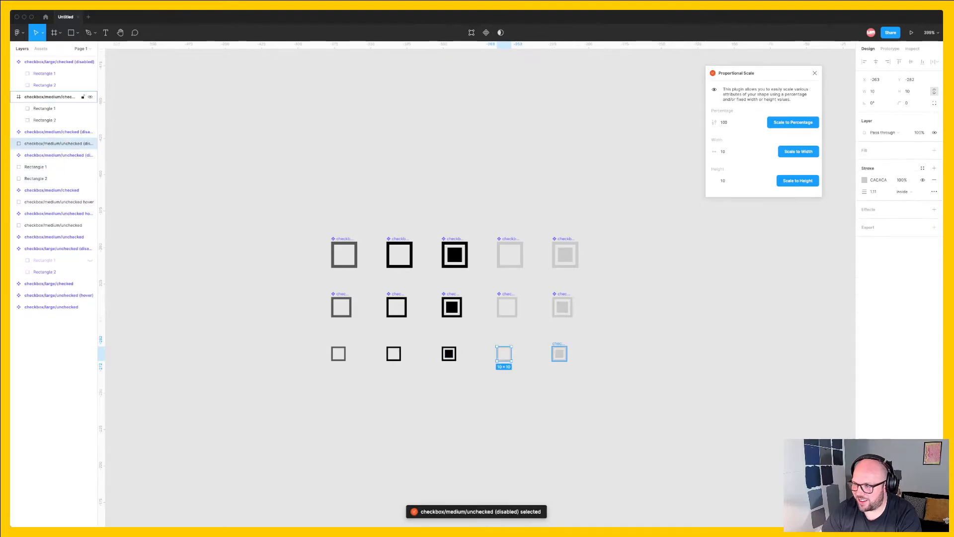
pyautogui.click(558, 343)
pyautogui.press('super+shift+g')
pyautogui.press('Escape')
# Step: Group the two rectangles of the small black checked box, and likewise those of the grey checked box
pyautogui.moveTo(429, 344); pyautogui.dragTo(475, 370)
pyautogui.press('super+g')
pyautogui.moveTo(545, 342); pyautogui.dragTo(575, 368)
pyautogui.press('super+g')
# Step: Rename the small black checked checkbox group as checkbox/medium/checked, reusing the medium component's copied name
pyautogui.click(339, 354)
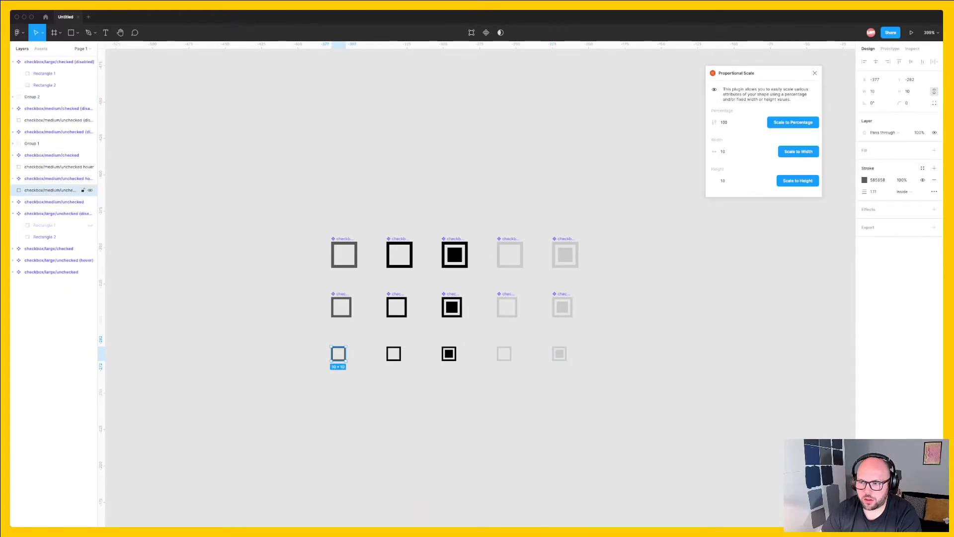
pyautogui.doubleClick(49, 190)
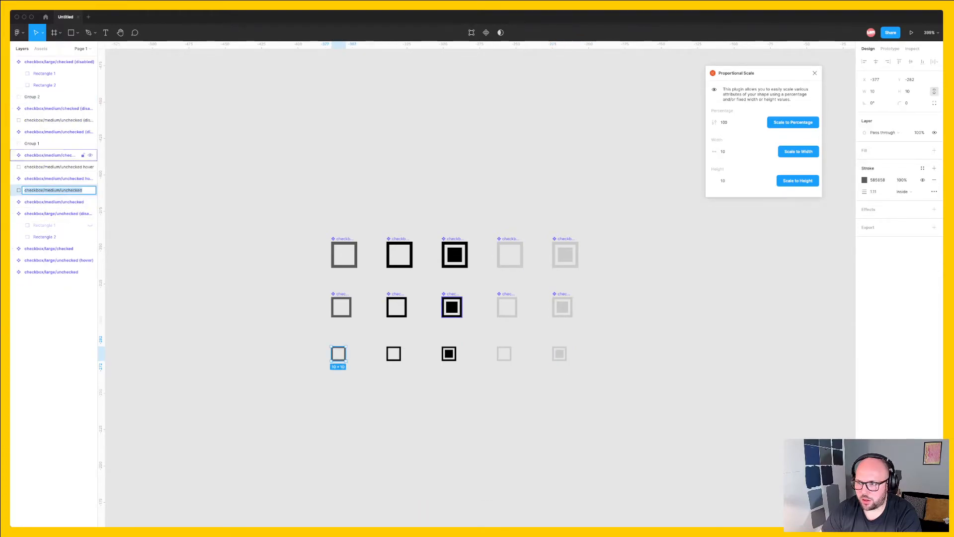
pyautogui.click(50, 155)
pyautogui.doubleClick(49, 155)
pyautogui.press('super+c')
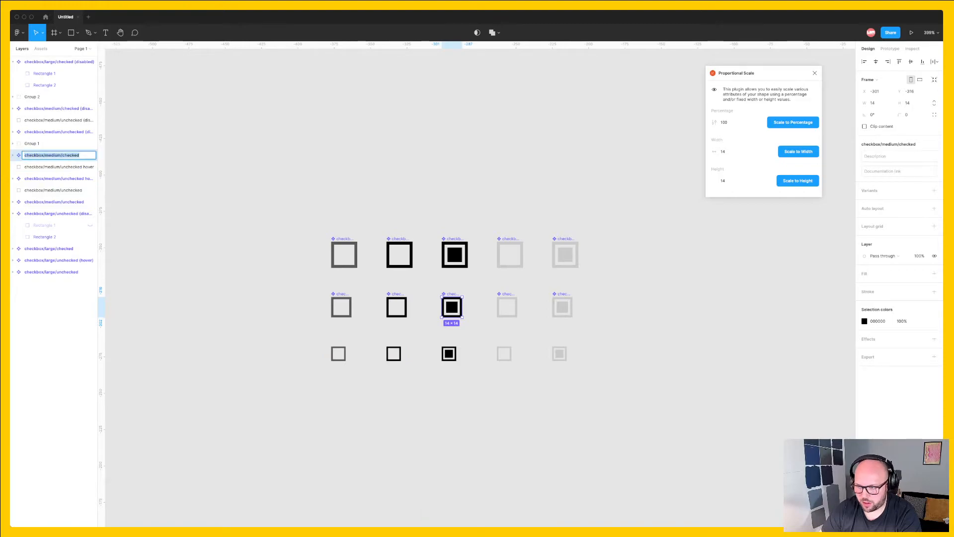
pyautogui.click(55, 143)
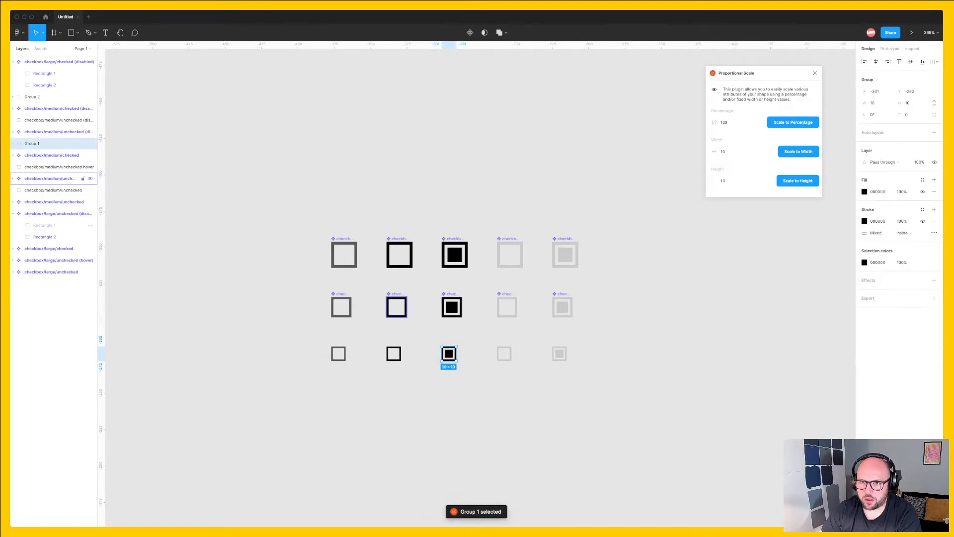
pyautogui.doubleClick(54, 143)
pyautogui.press('super+v')
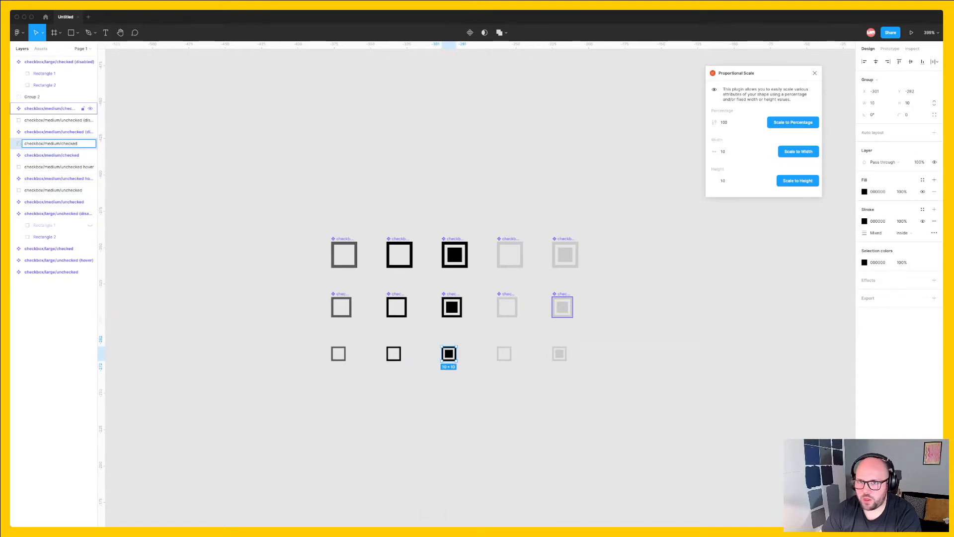
# Step: Rename the small grey checked checkbox group as checkbox/medium/checked (disabled), reusing the medium component's copied name
pyautogui.click(56, 108)
pyautogui.doubleClick(56, 108)
pyautogui.press('super+c')
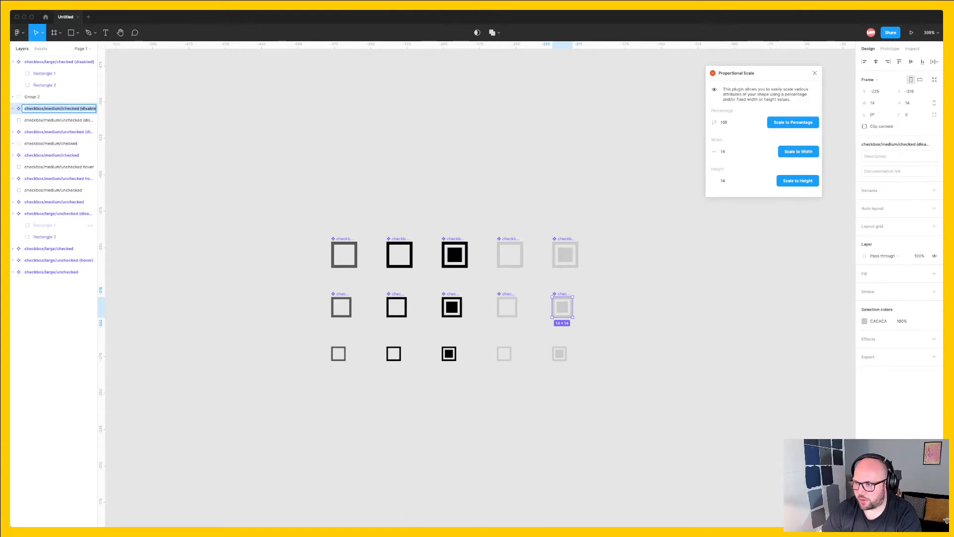
pyautogui.doubleClick(560, 354)
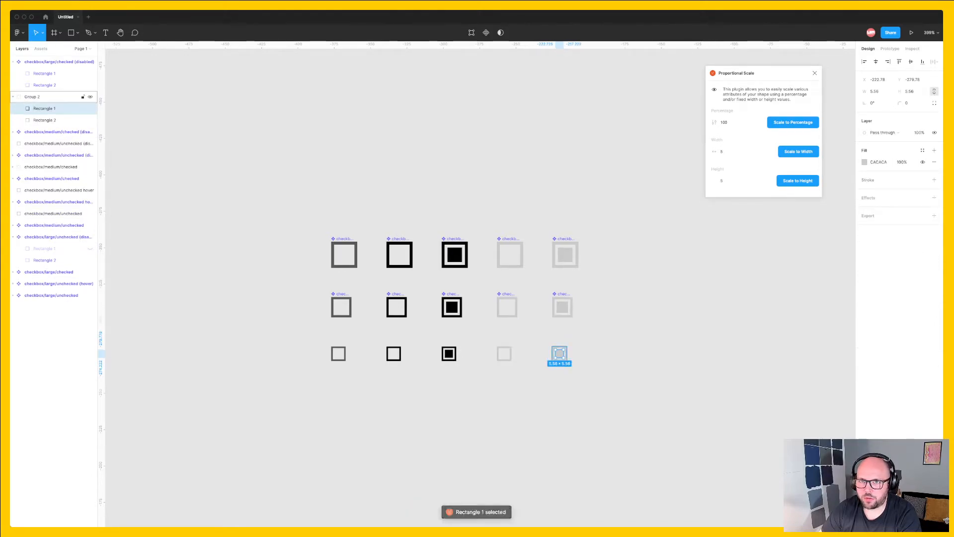
pyautogui.click(13, 97)
pyautogui.doubleClick(33, 97)
pyautogui.press('super+v')
pyautogui.click(189, 179)
# Step: Batch-rename all five third-row checkbox layers, replacing "medium" with "small" in their names
pyautogui.moveTo(612, 386); pyautogui.dragTo(307, 341)
pyautogui.press('super+r')
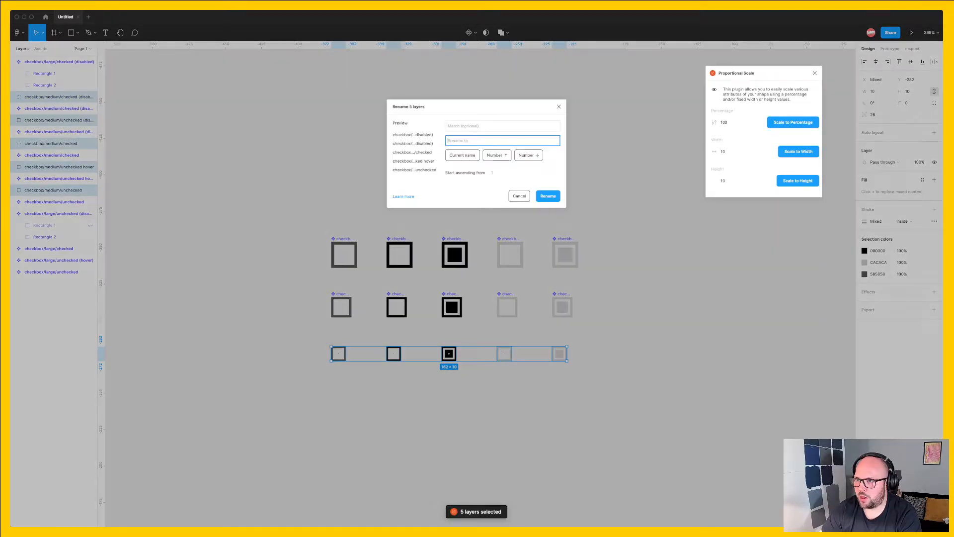
pyautogui.write('medium')
pyautogui.press('Tab')
pyautogui.write('small')
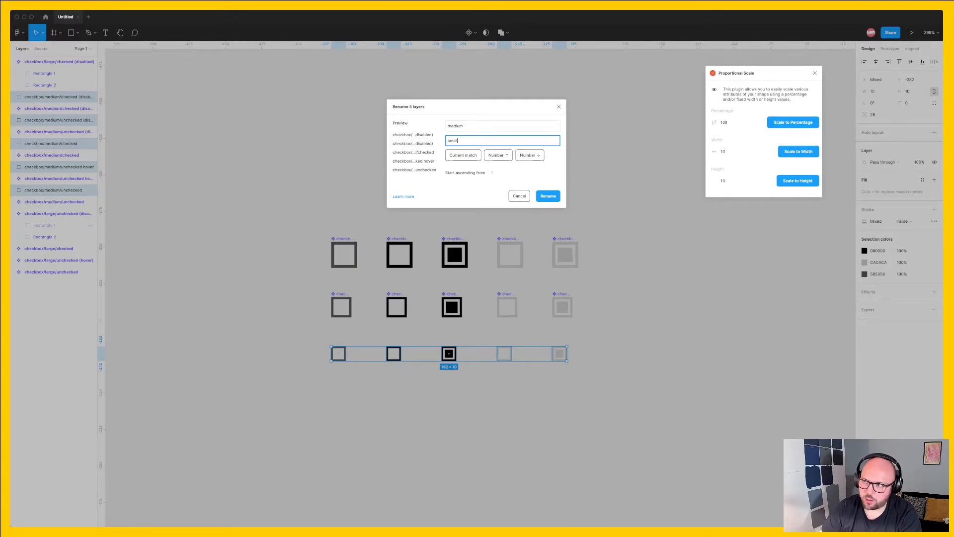
pyautogui.press('Return')
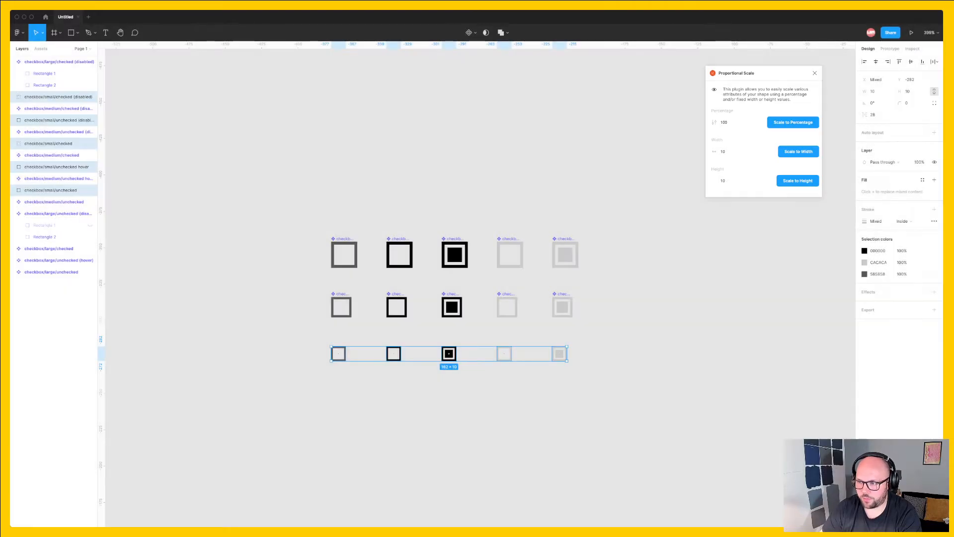
# Step: Turn each of the five small third-row checkboxes into its own component and close the Proportional Scale plugin
pyautogui.press('Escape')
pyautogui.click(339, 353)
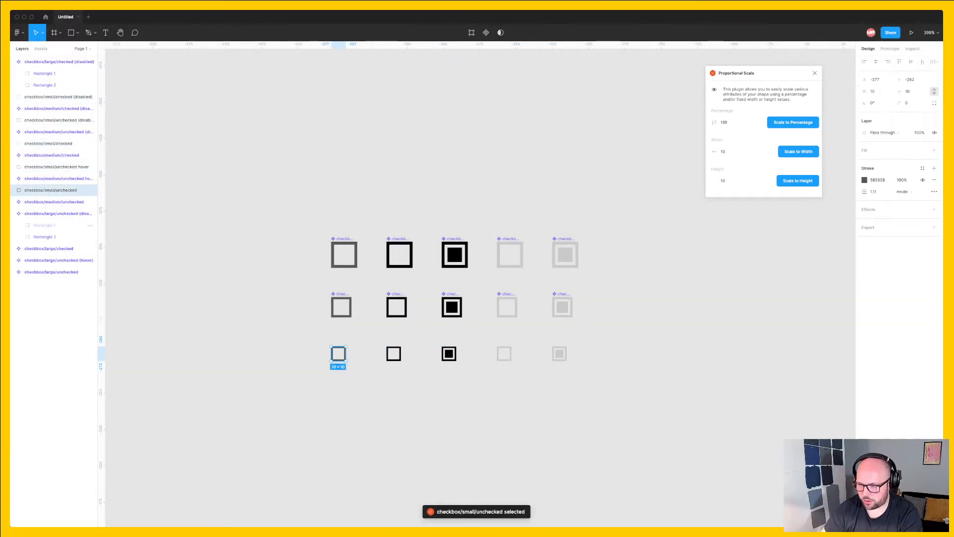
pyautogui.press('alt+super+k')
pyautogui.press('Escape')
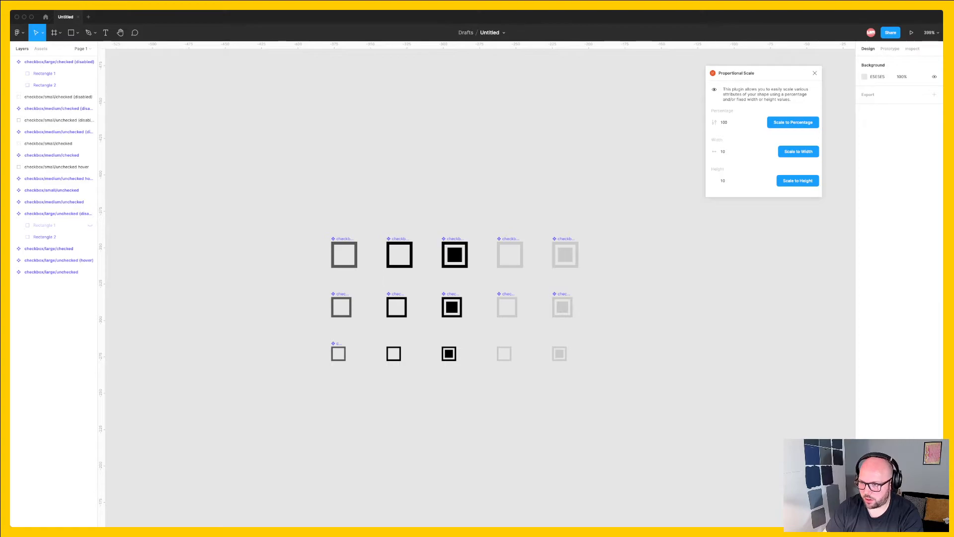
pyautogui.press('alt+super+k')
pyautogui.click(449, 353)
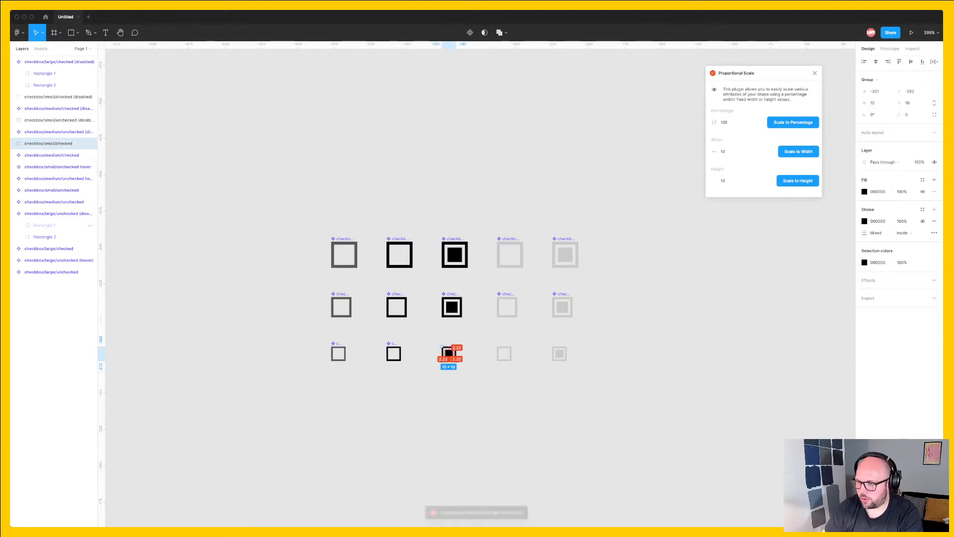
pyautogui.press('alt+super+k')
pyautogui.press('Escape')
pyautogui.click(504, 354)
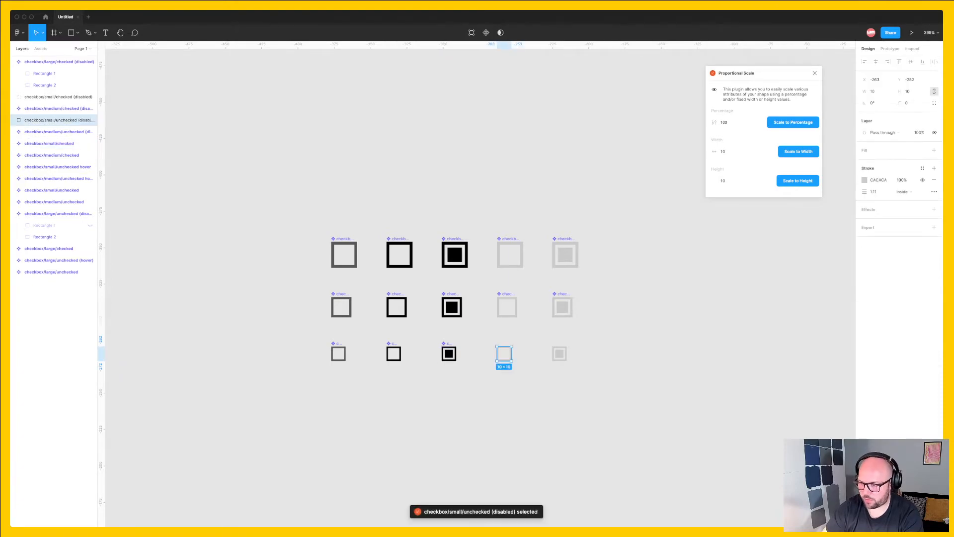
pyautogui.press('alt+super+k')
pyautogui.click(559, 354)
pyautogui.press('alt+super+k')
pyautogui.press('Escape')
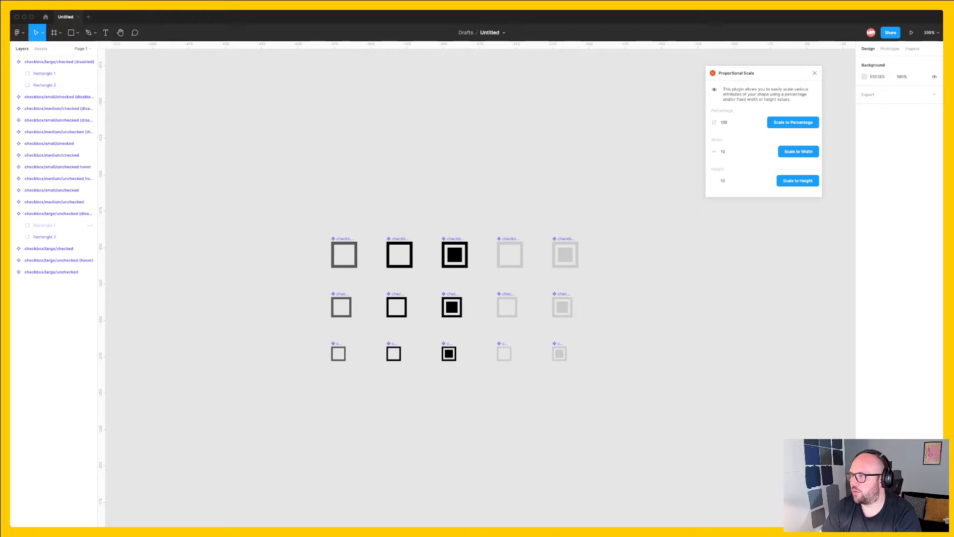
pyautogui.click(815, 73)
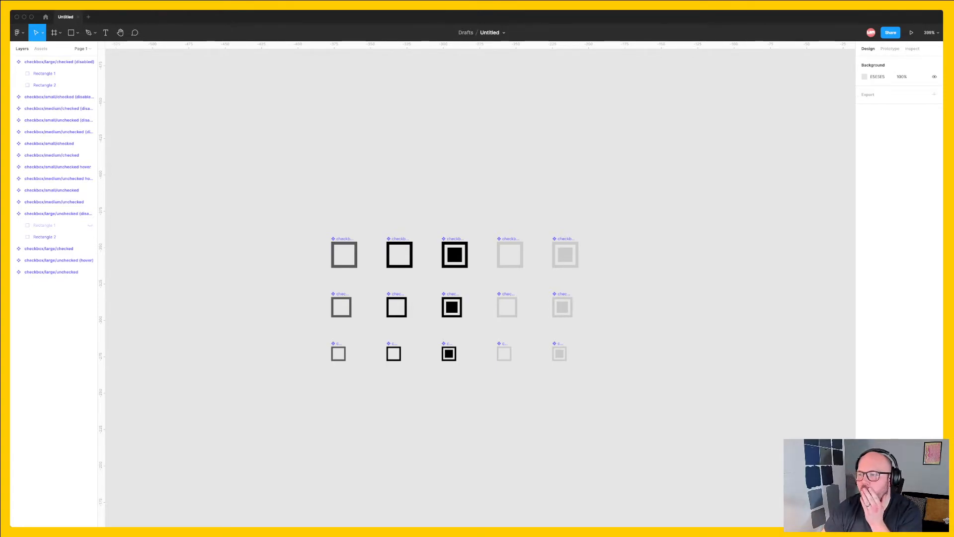
# Step: Group the column of three unchecked (disabled) checkboxes, and likewise the column of three black checked ones
pyautogui.moveTo(671, 420); pyautogui.dragTo(284, 216)
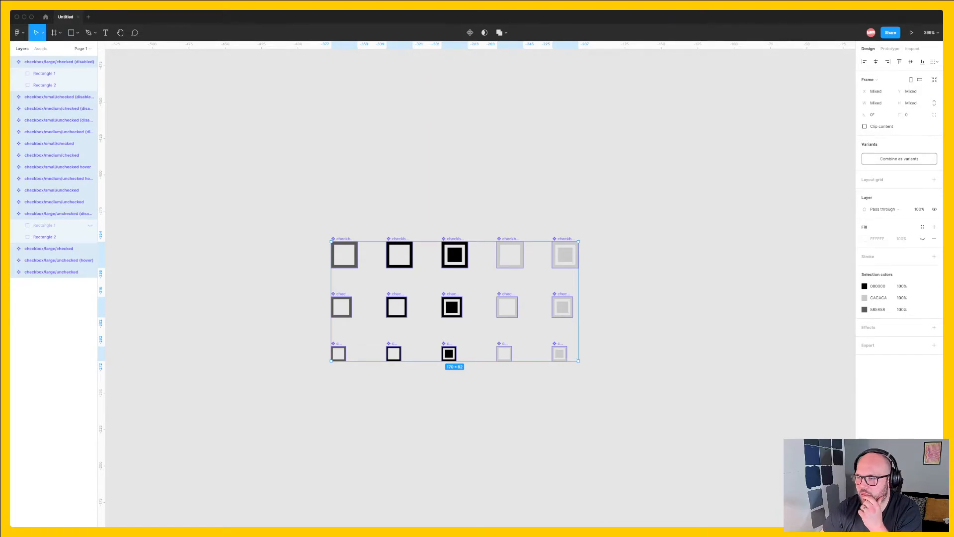
pyautogui.press('Escape')
pyautogui.moveTo(488, 398); pyautogui.dragTo(530, 202)
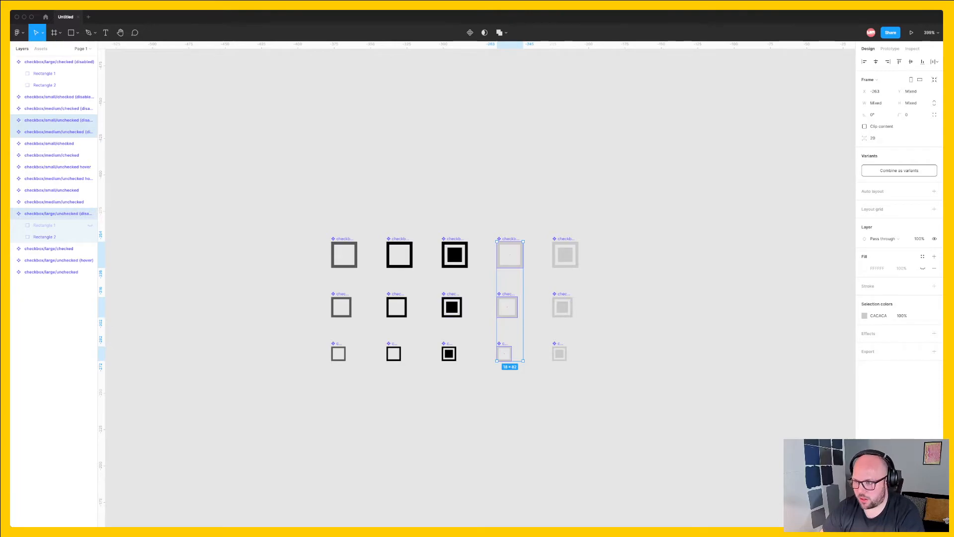
pyautogui.press('super+g')
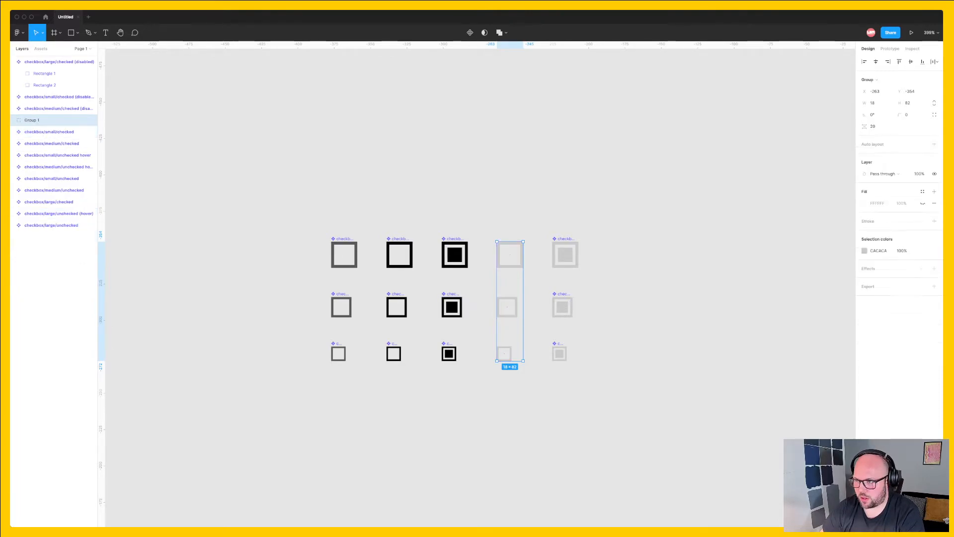
pyautogui.moveTo(429, 386); pyautogui.dragTo(485, 213)
pyautogui.press('super+g')
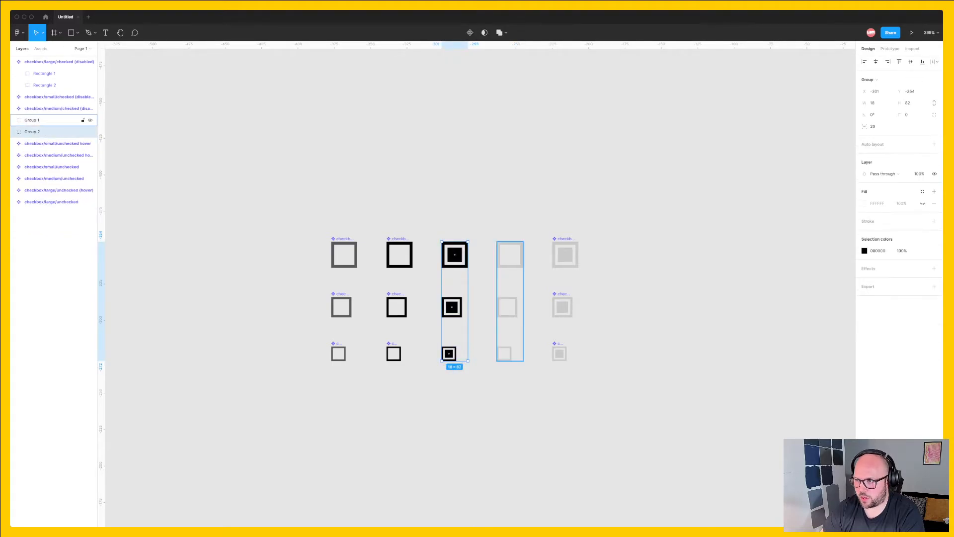
# Step: Swap the positions of the unchecked (disabled) and checked column groups and ungroup both
pyautogui.keyDown('shift'); pyautogui.click(510, 301); pyautogui.keyUp('shift')
pyautogui.moveTo(509, 301); pyautogui.dragTo(455, 302)
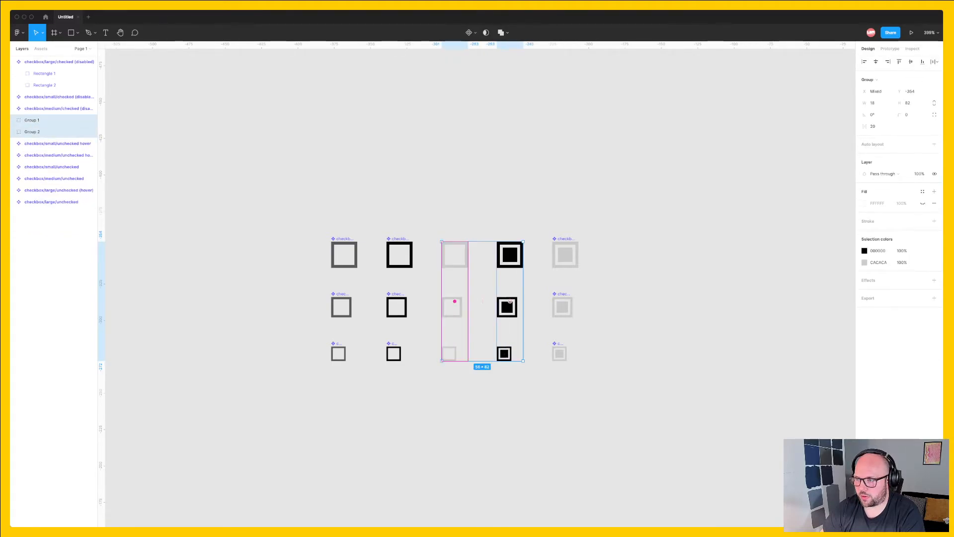
pyautogui.click(479, 325)
pyautogui.click(453, 306)
pyautogui.press('shift+super+g')
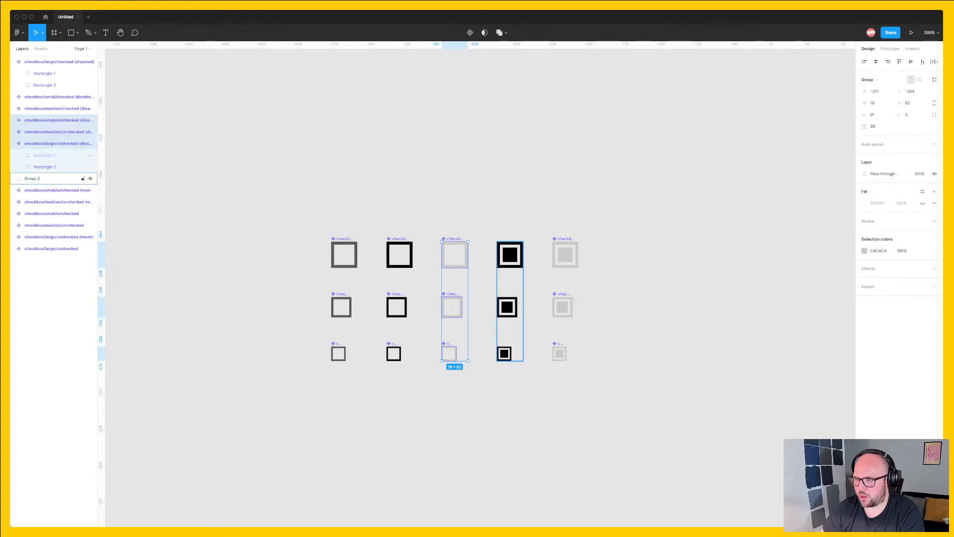
pyautogui.click(505, 352)
pyautogui.press('shift+super+g')
pyautogui.click(533, 359)
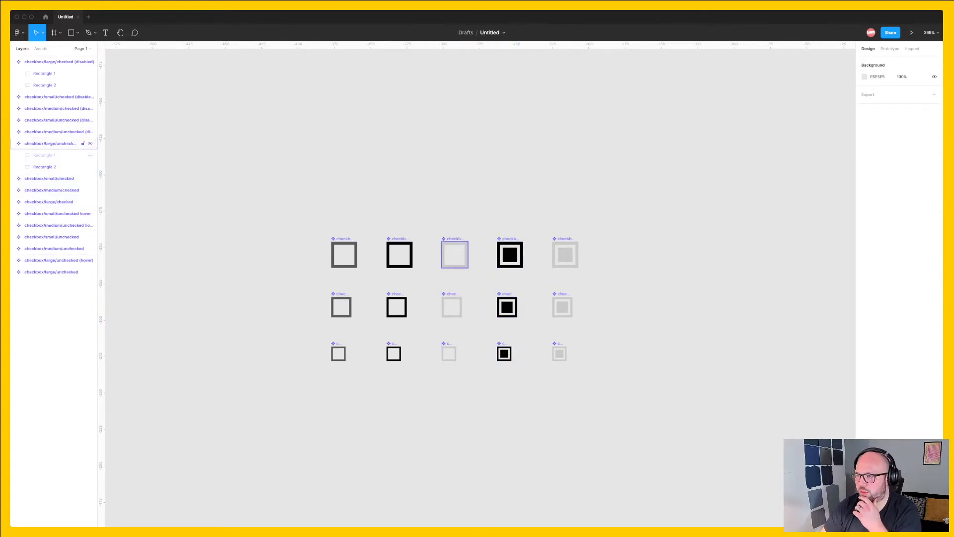
# Step: Collapse the expanded checkbox layers and combine all fifteen checkbox components as variants of one component set
pyautogui.moveTo(643, 411); pyautogui.dragTo(288, 181)
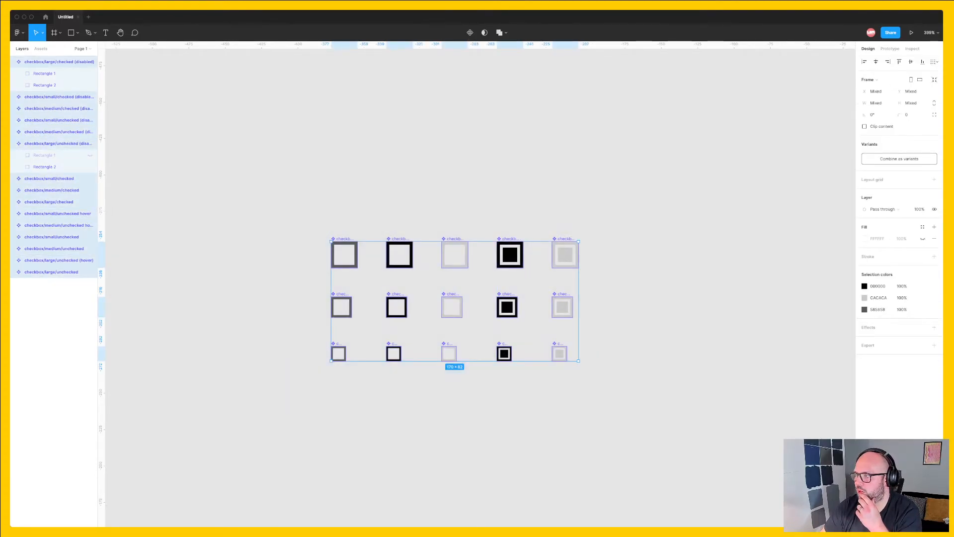
pyautogui.click(899, 159)
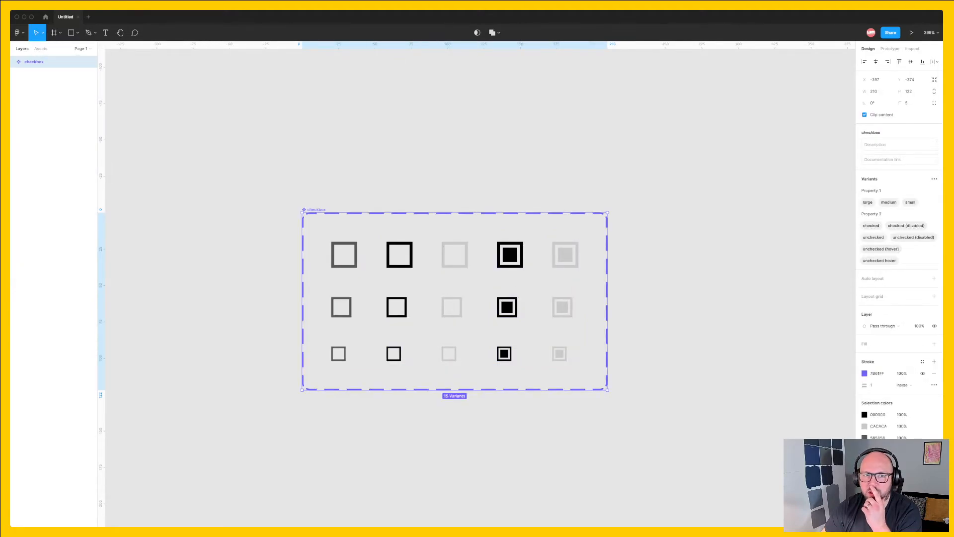
pyautogui.press('super+z')
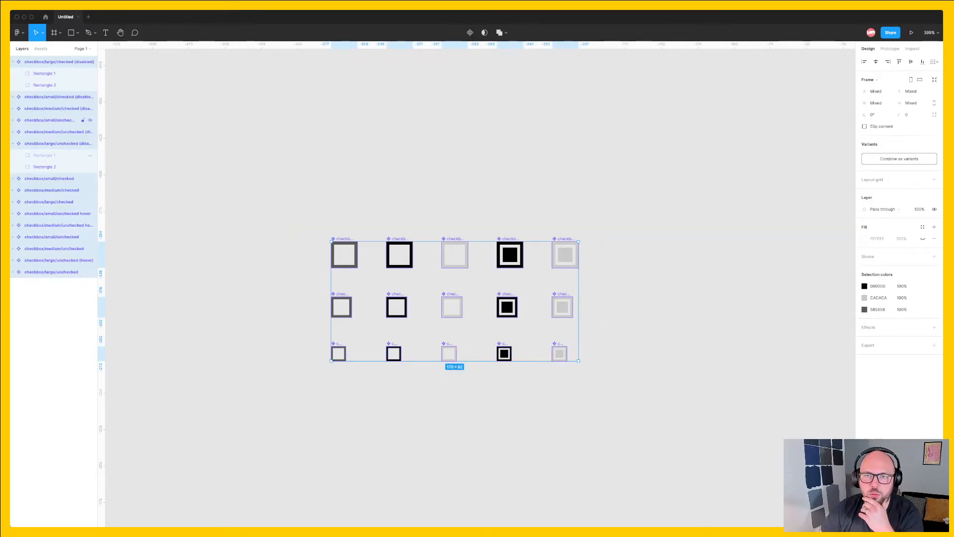
pyautogui.click(13, 143)
pyautogui.click(13, 61)
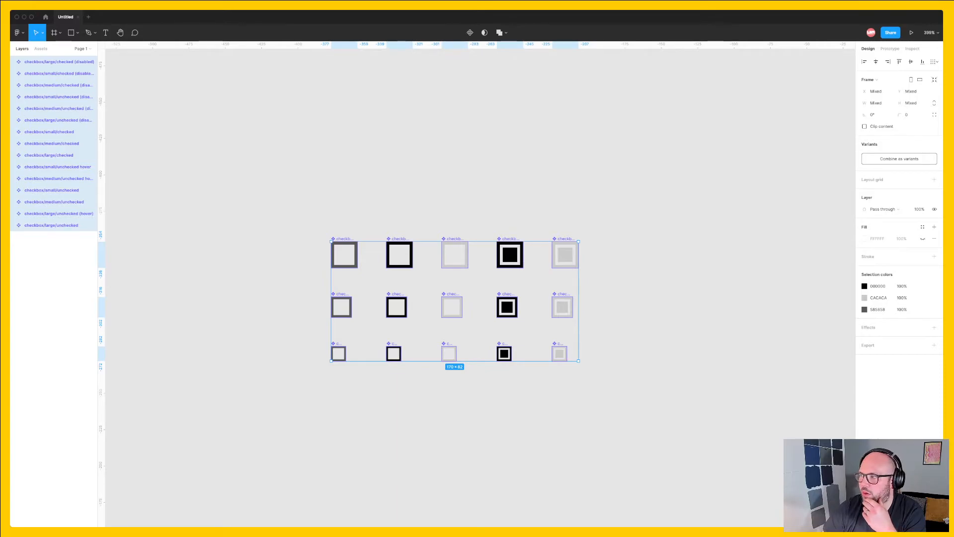
pyautogui.click(899, 158)
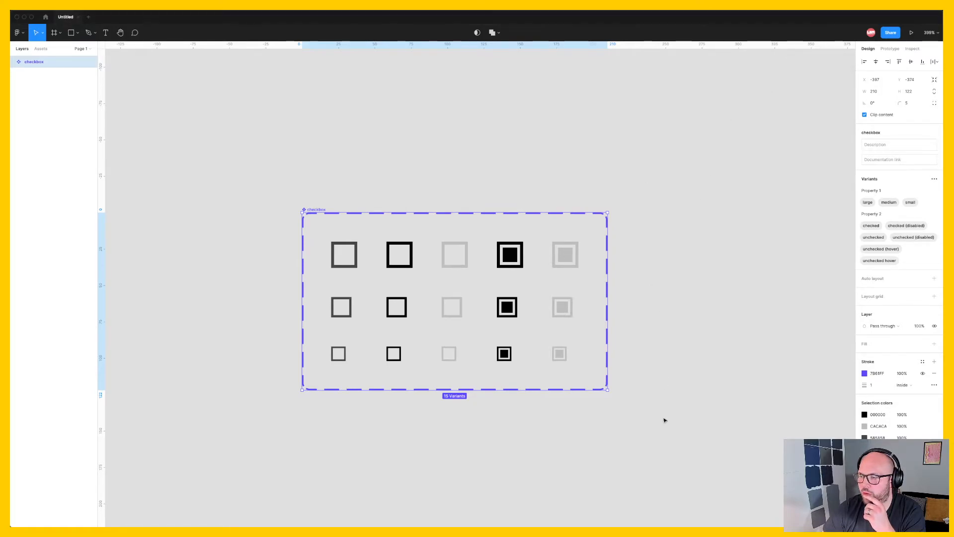
pyautogui.press('h')
pyautogui.press('e')
pyautogui.press('l')
pyautogui.press('l')
pyautogui.press('o')
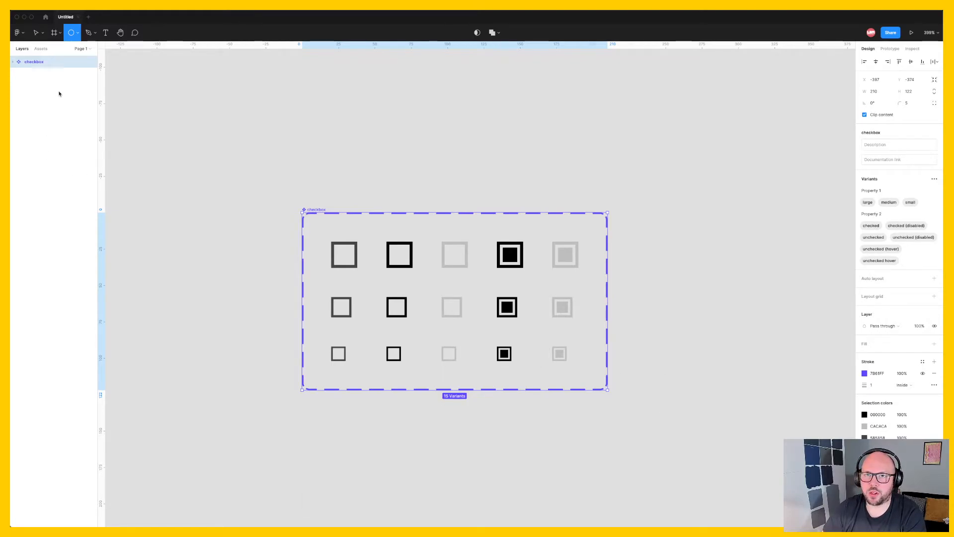
pyautogui.press('t')
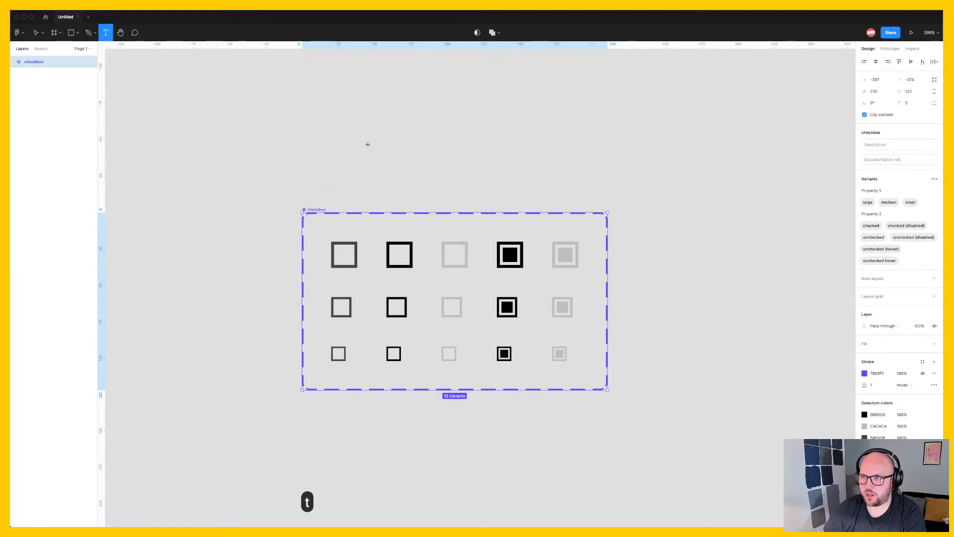
pyautogui.click(368, 143)
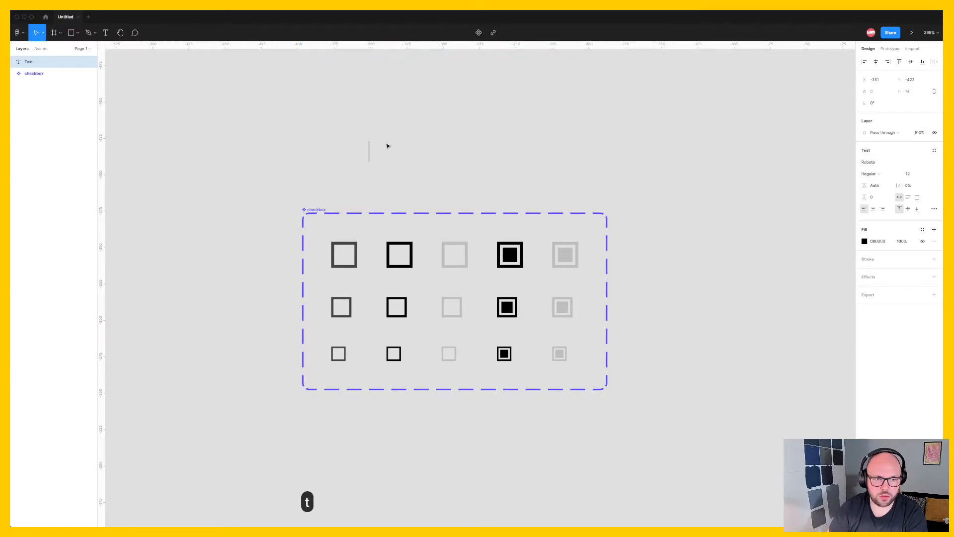
pyautogui.write('hi there')
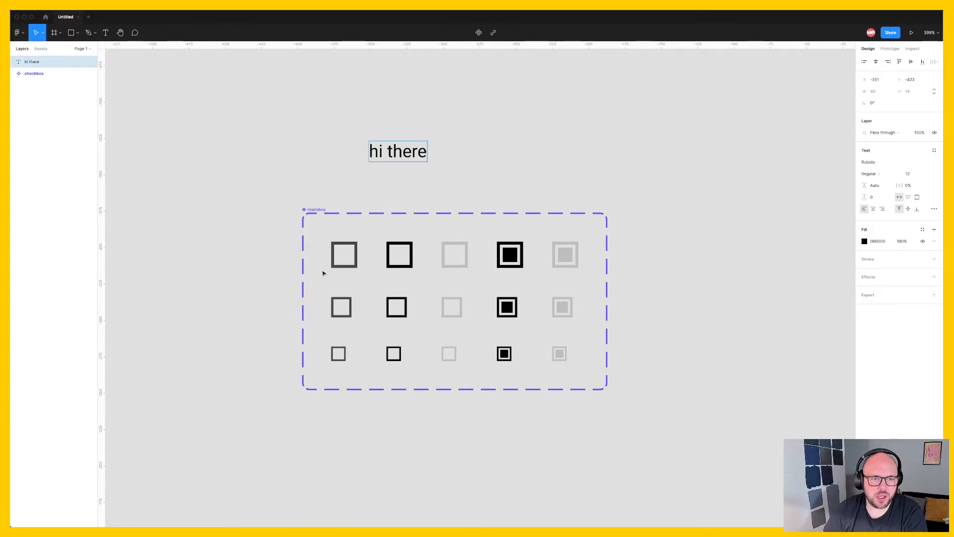
pyautogui.press('BackSpace')
pyautogui.press('BackSpace')
pyautogui.press('BackSpace')
pyautogui.press('BackSpace')
pyautogui.press('BackSpace')
pyautogui.press('BackSpace')
pyautogui.press('BackSpace')
pyautogui.press('BackSpace')
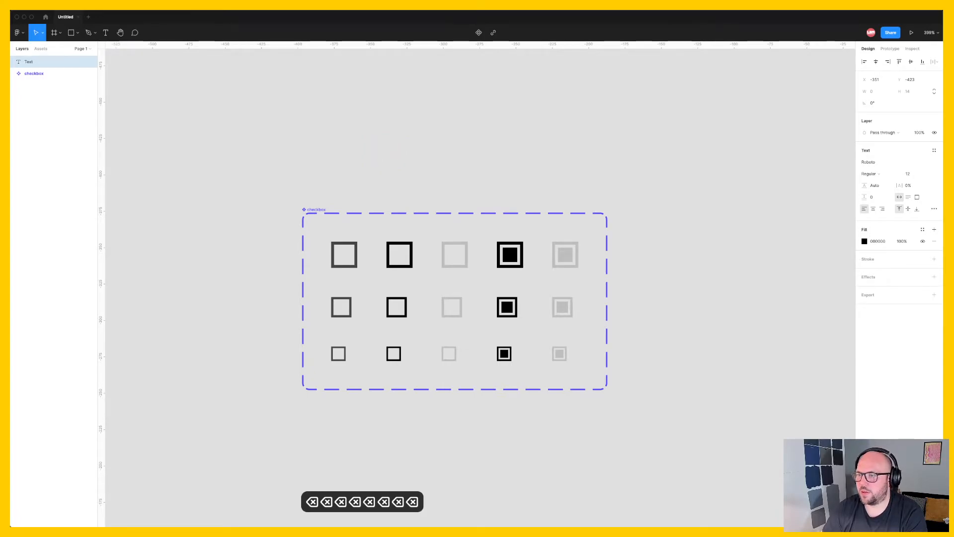
pyautogui.press('Escape')
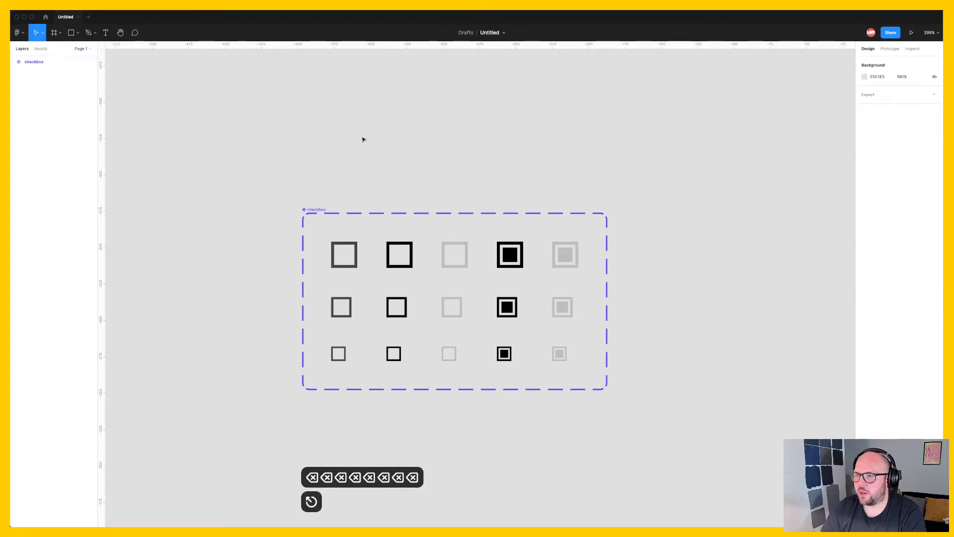
# Step: Rename the checkbox set's variant properties, Property 1 as Size and Property 2 as State
pyautogui.click(391, 222)
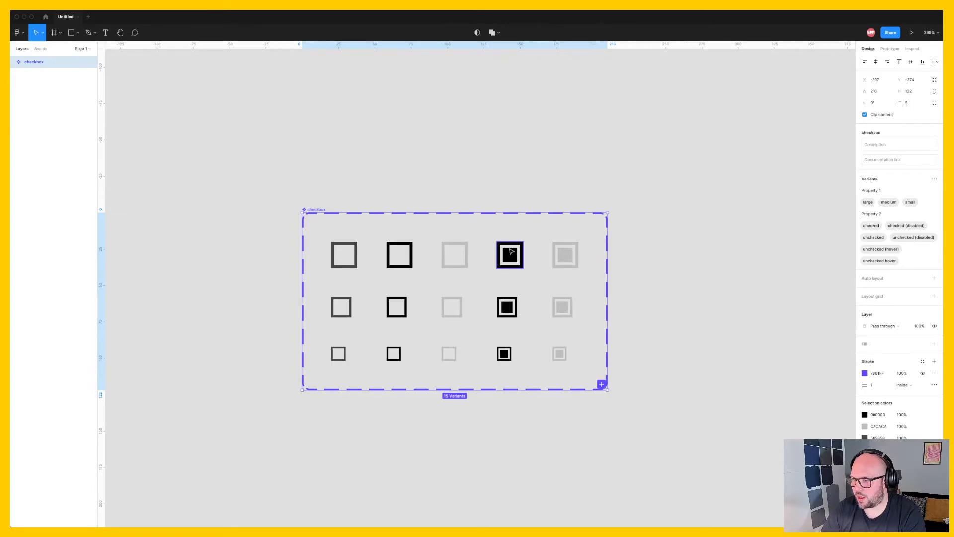
pyautogui.doubleClick(882, 190)
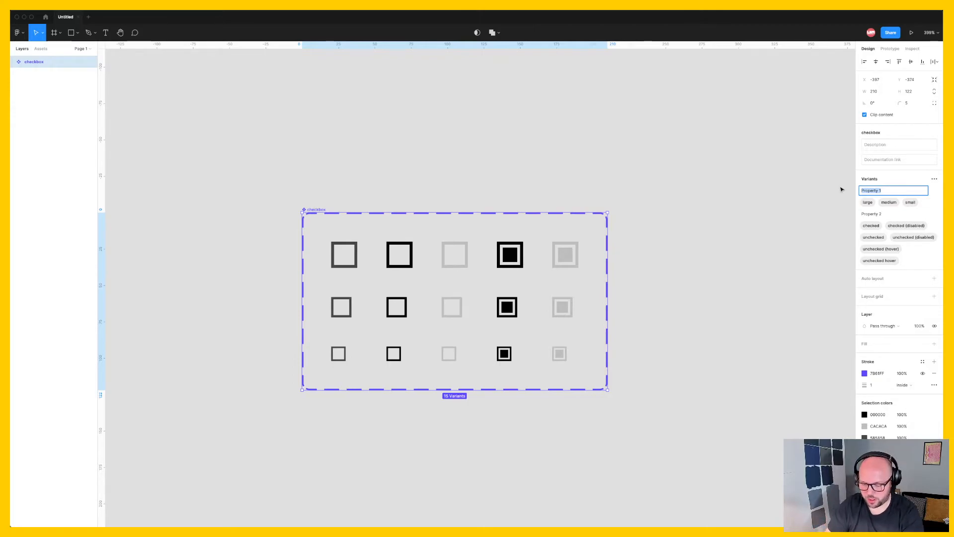
pyautogui.write('Size')
pyautogui.press('Return')
pyautogui.doubleClick(871, 215)
pyautogui.press('super+a')
pyautogui.write('State')
pyautogui.press('Return')
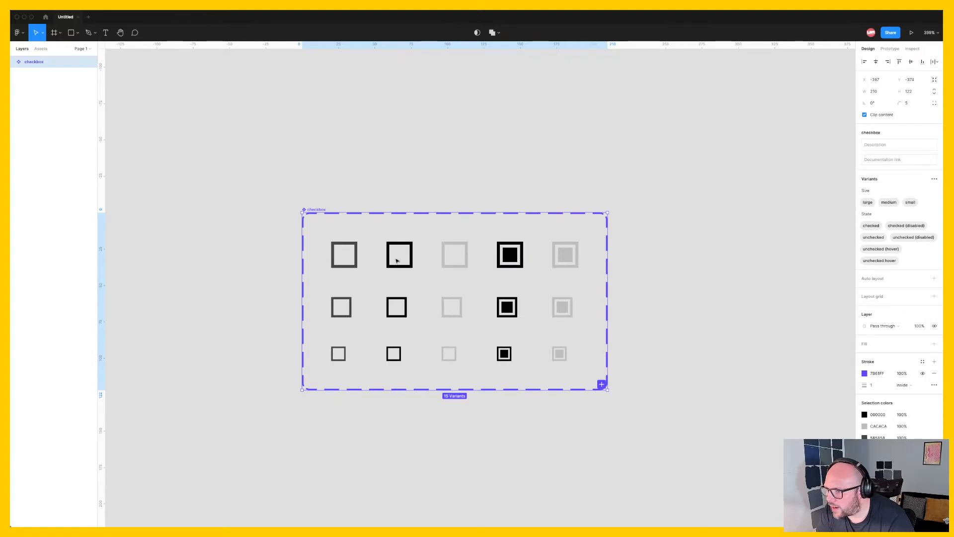
# Step: Batch-rename the three unchecked variants in the first column, appending "(initial)" to their current names
pyautogui.moveTo(320, 236); pyautogui.dragTo(354, 324)
pyautogui.press('super+z')
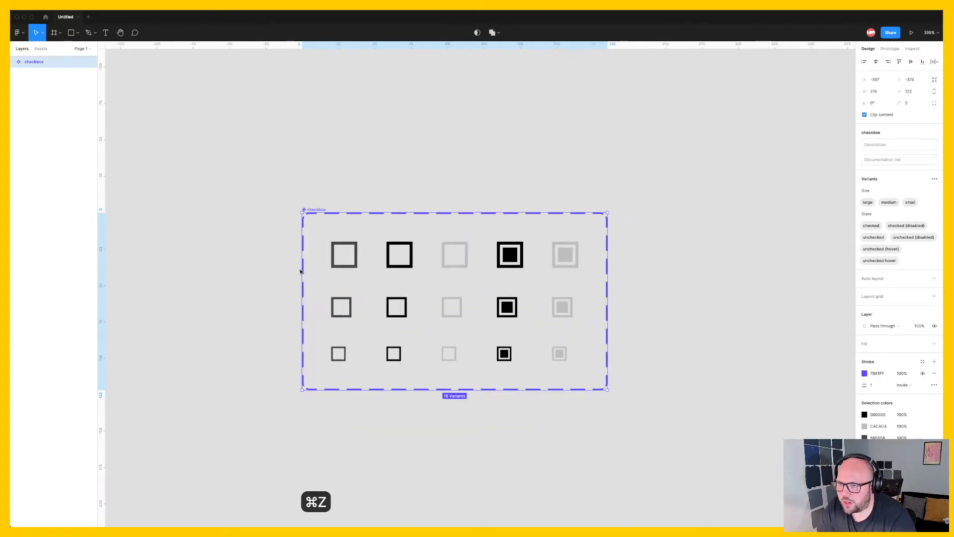
pyautogui.moveTo(320, 231); pyautogui.dragTo(363, 370)
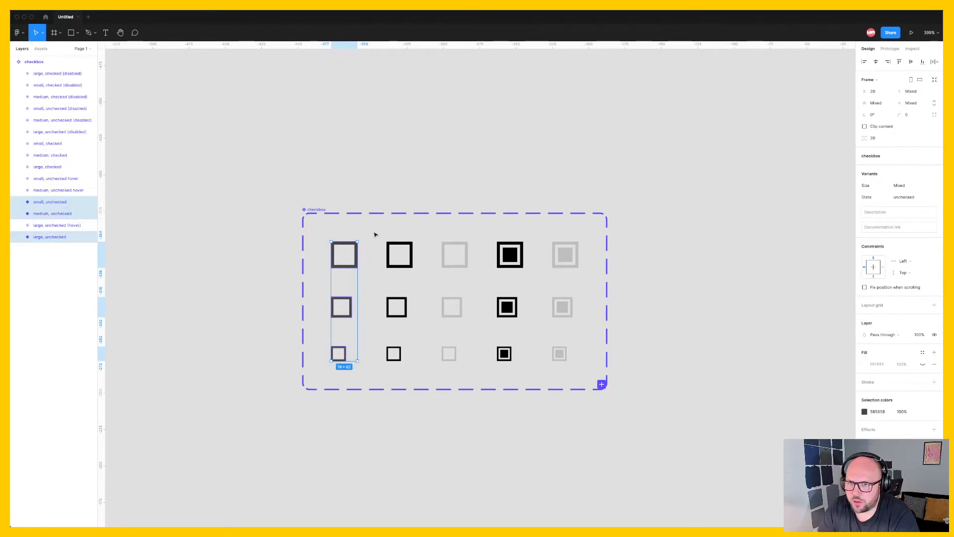
pyautogui.moveTo(376, 237); pyautogui.dragTo(426, 367)
pyautogui.moveTo(320, 241); pyautogui.dragTo(373, 379)
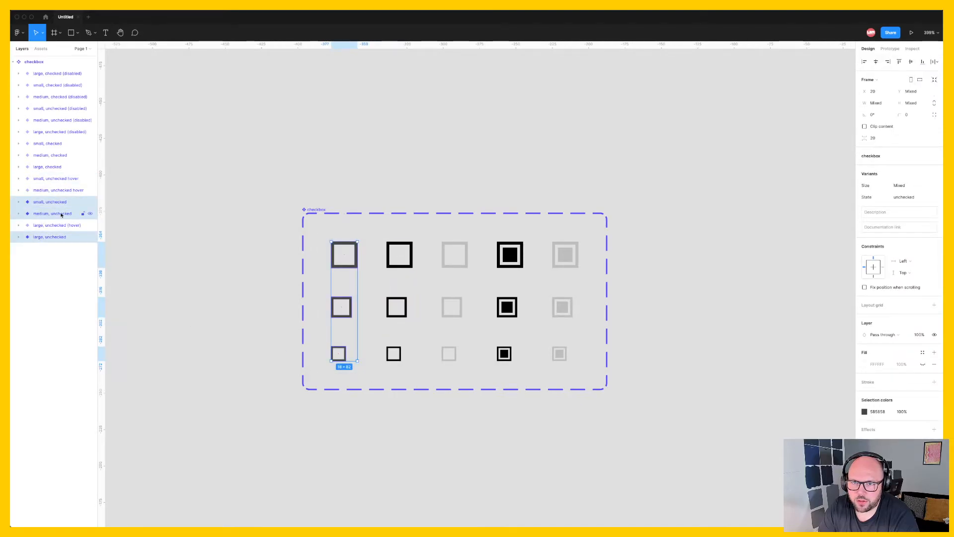
pyautogui.press('super+r')
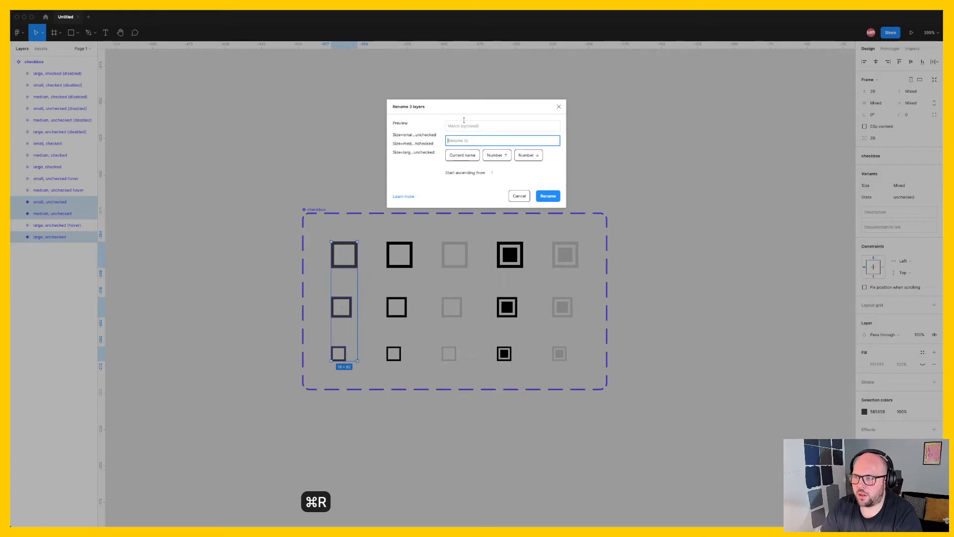
pyautogui.click(468, 155)
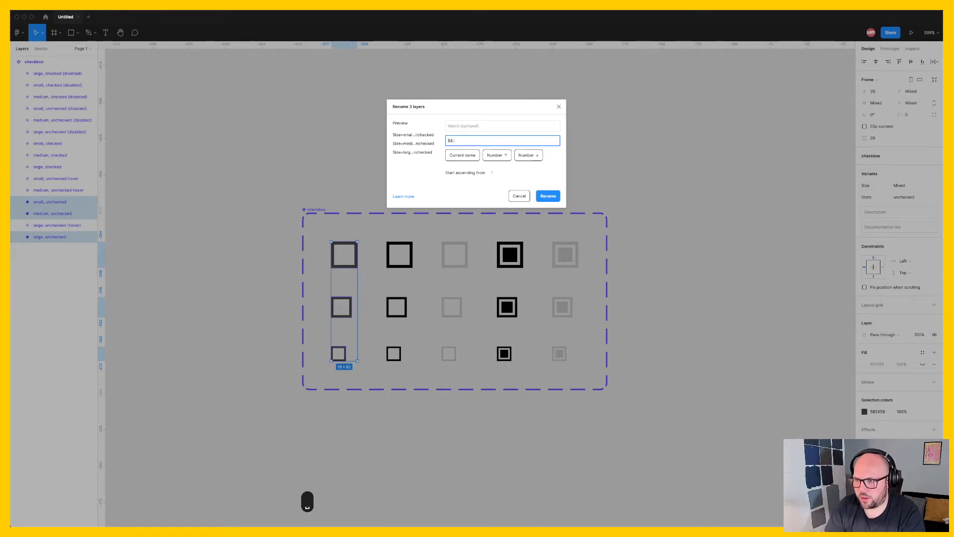
pyautogui.write('(initial)')
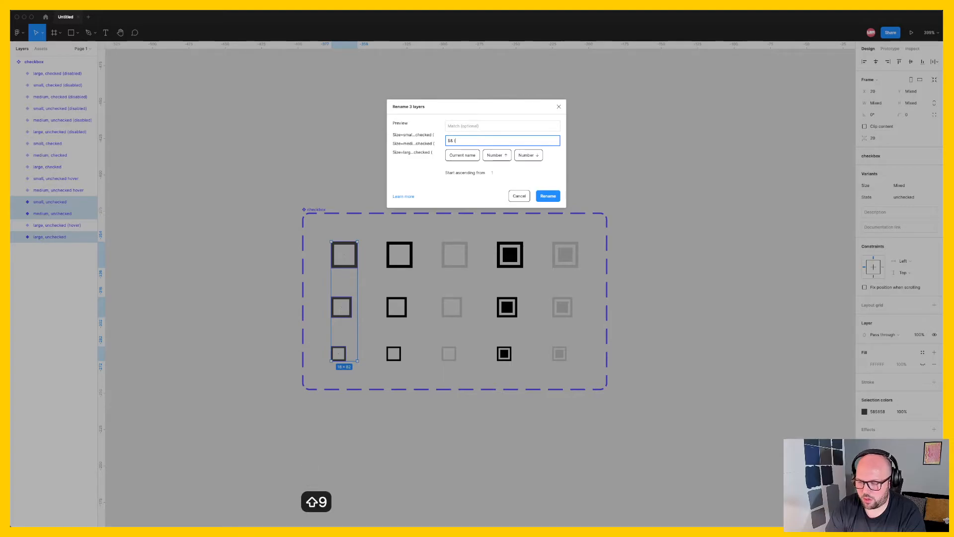
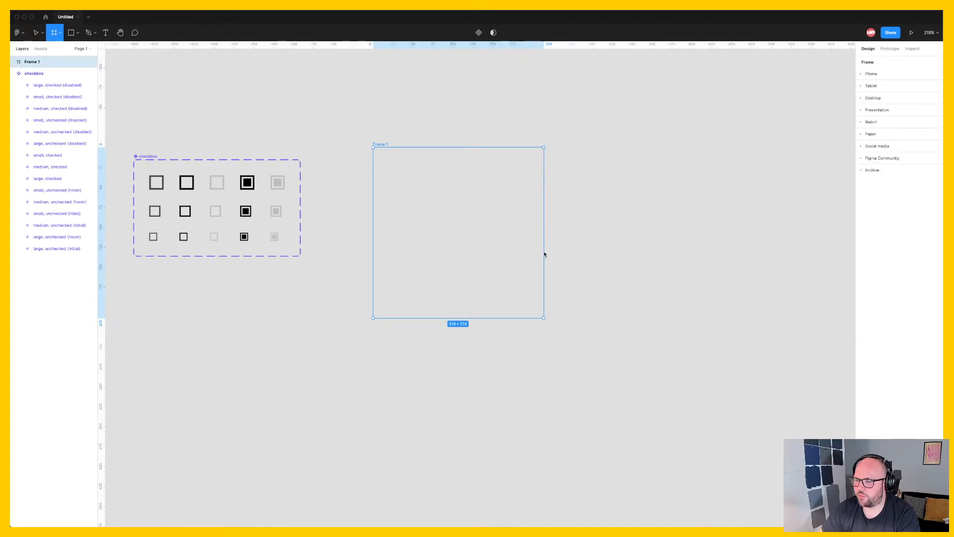
# Step: Draw a landscape frame on the empty canvas to the right of the checkbox component set
pyautogui.click(684, 285)
pyautogui.scroll(6, 434, 226)
pyautogui.scroll(-5, 454, 209)
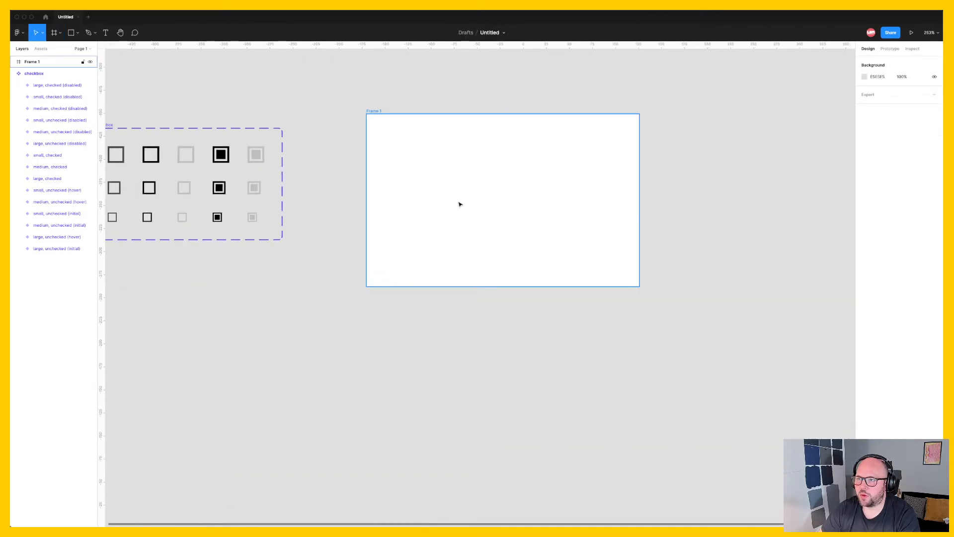
# Step: Place an instance of the local checkbox component in Frame 1 and centre it horizontally and vertically within the frame
pyautogui.scroll(5, 466, 226)
pyautogui.scroll(-5, 421, 208)
pyautogui.scroll(4, 421, 207)
pyautogui.moveTo(421, 203); pyautogui.dragTo(421, 221)
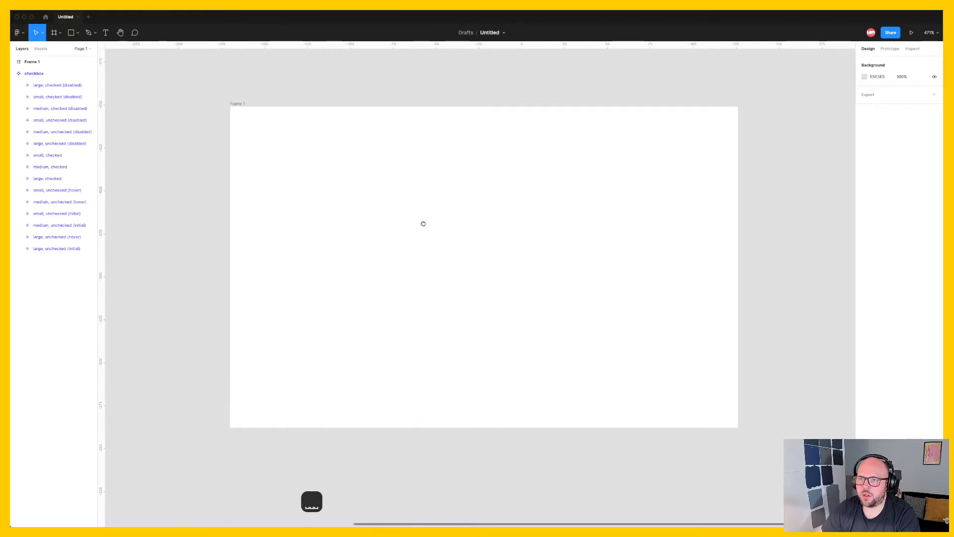
pyautogui.click(40, 49)
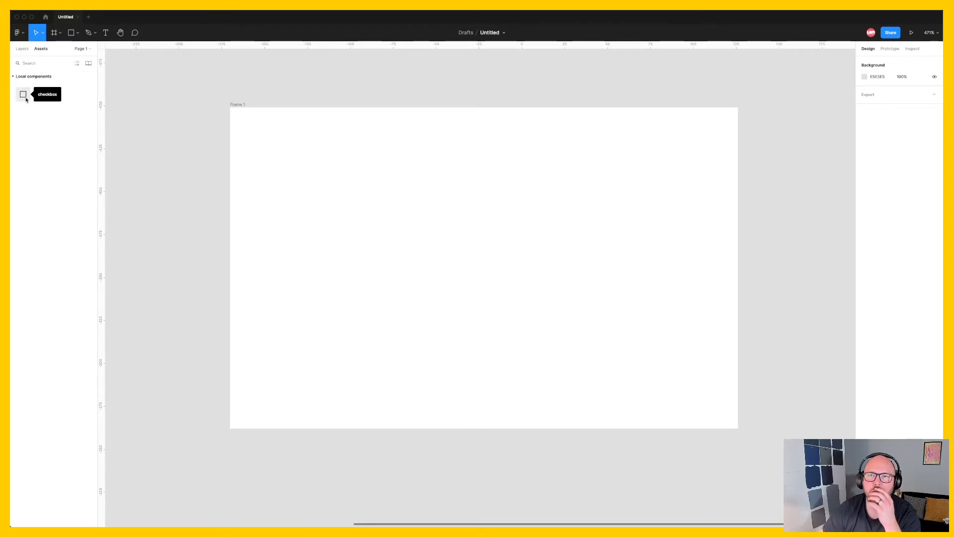
pyautogui.moveTo(25, 96); pyautogui.dragTo(467, 241)
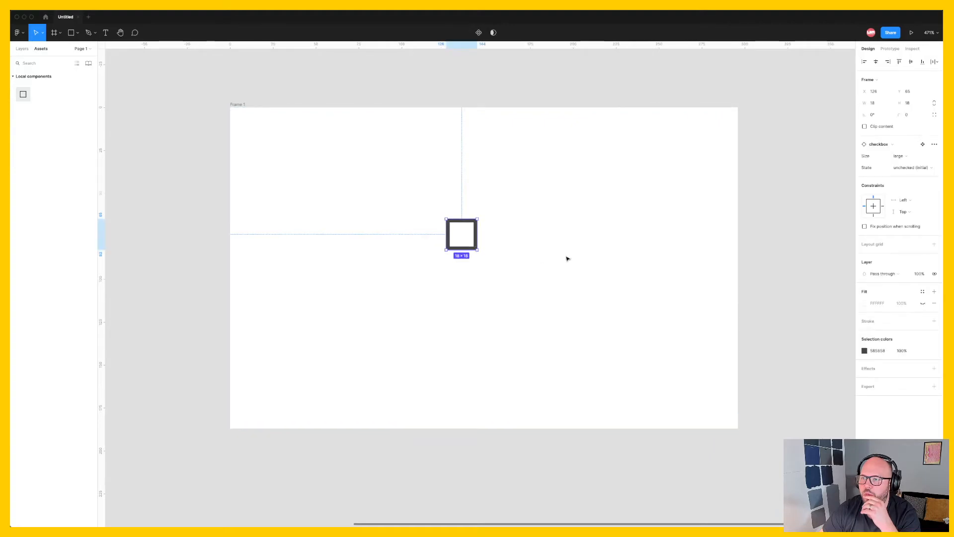
pyautogui.click(875, 61)
pyautogui.click(910, 62)
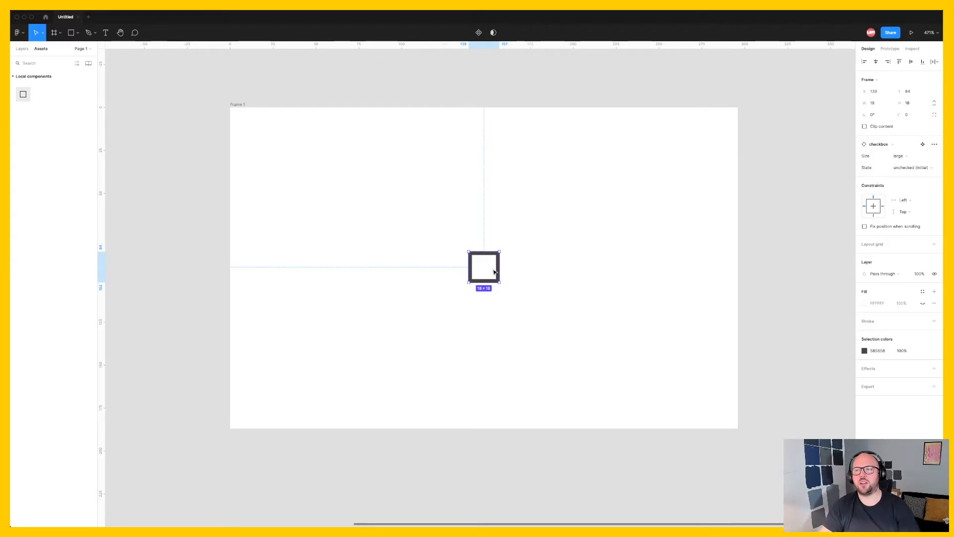
pyautogui.press('c')
pyautogui.click(212, 265)
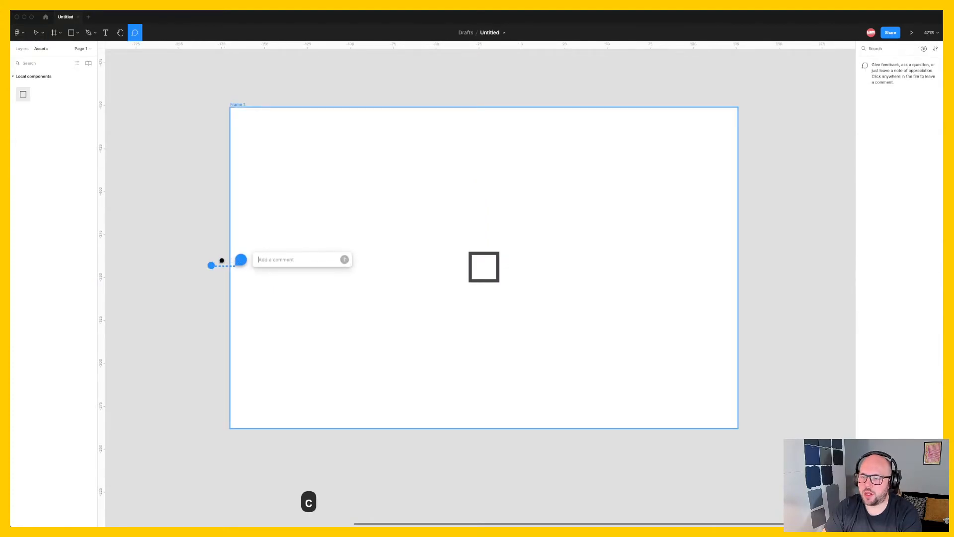
pyautogui.press('Escape')
pyautogui.click(183, 55)
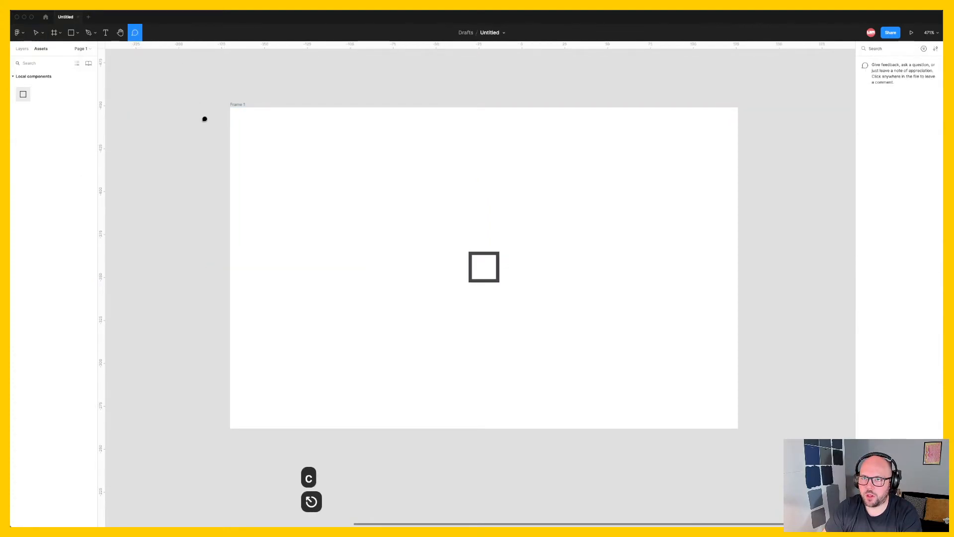
pyautogui.press('v')
# Step: Move the whole checkbox component set slightly up and to the left on the canvas
pyautogui.moveTo(196, 136); pyautogui.dragTo(708, 167)
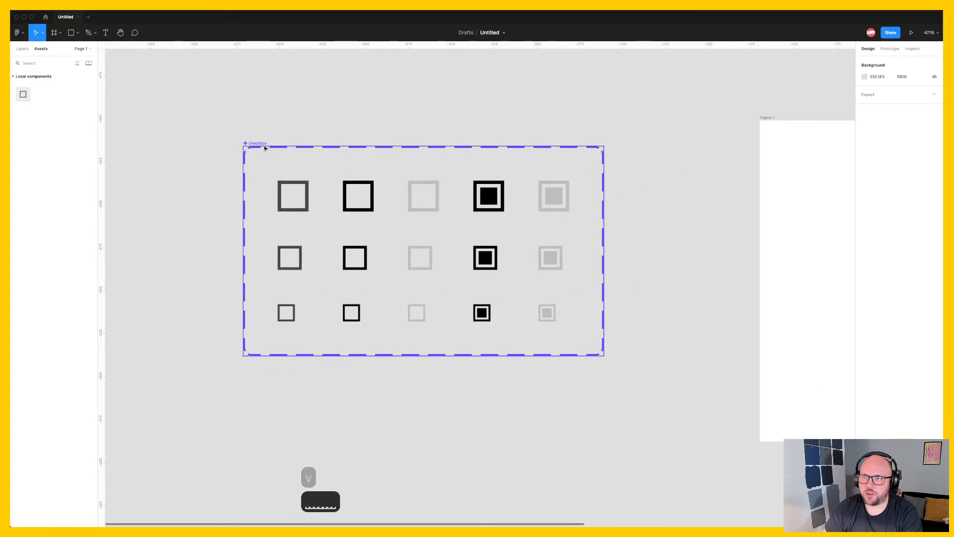
pyautogui.moveTo(265, 148); pyautogui.dragTo(238, 121)
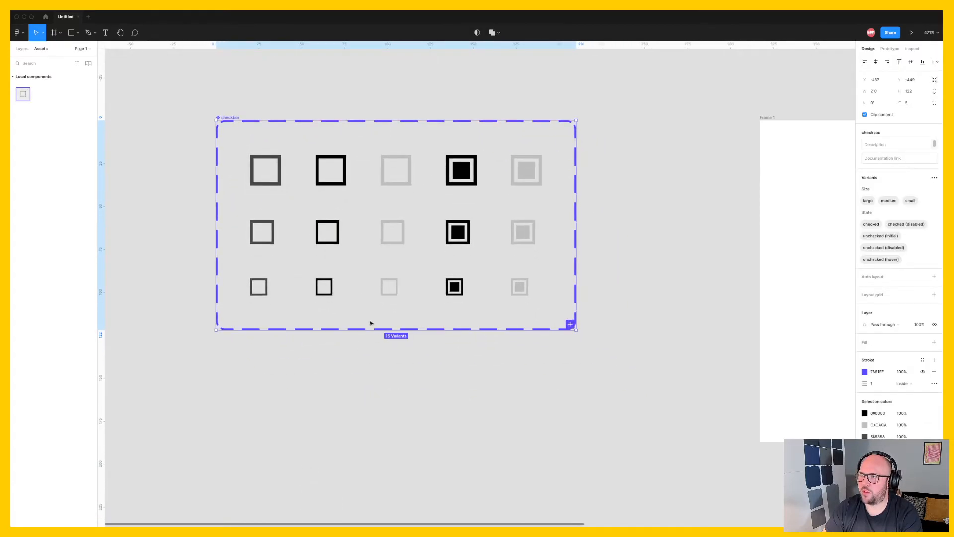
pyautogui.click(359, 344)
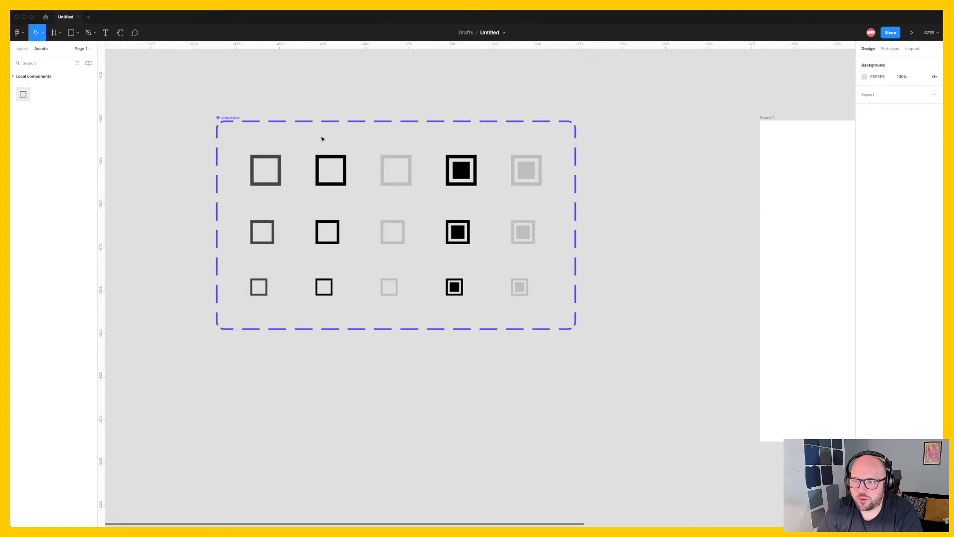
# Step: Move the checkbox instance from the centre of Frame 1 to the upper-left part of the frame
pyautogui.press('space')
pyautogui.moveTo(637, 224); pyautogui.dragTo(169, 219)
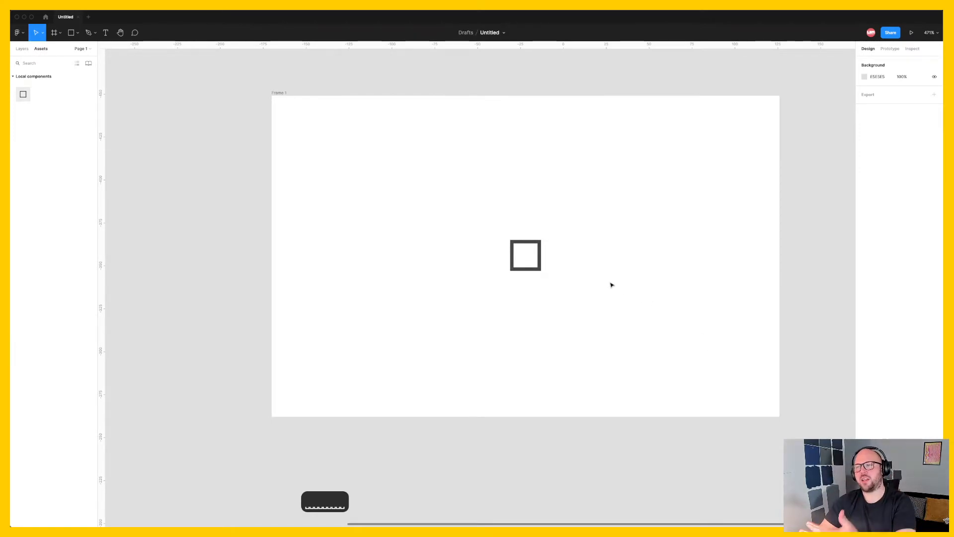
pyautogui.moveTo(543, 255); pyautogui.dragTo(358, 201)
pyautogui.click(329, 283)
# Step: Add the text label "Option 1" just right of the checkbox instance, vertically centred on it, at X 61
pyautogui.press('t')
pyautogui.click(464, 199)
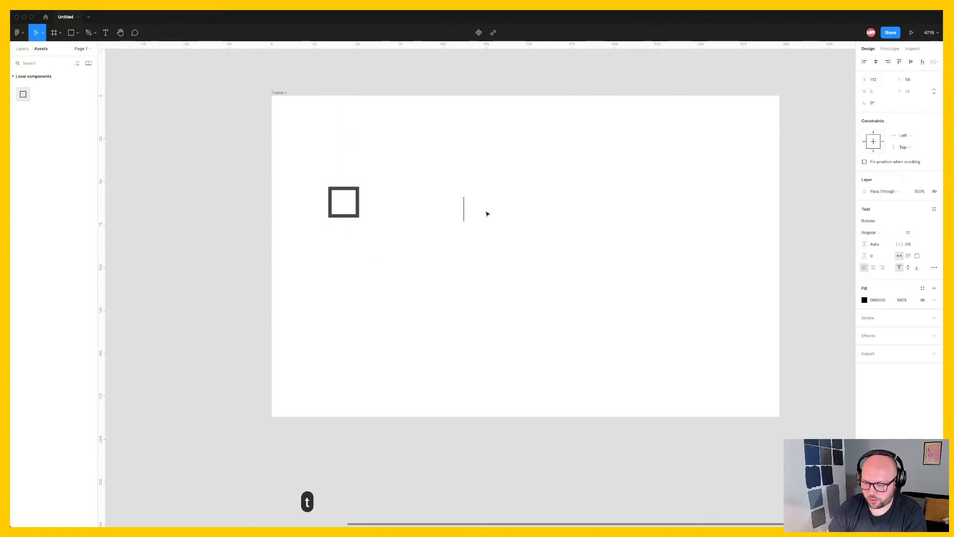
pyautogui.write('O')
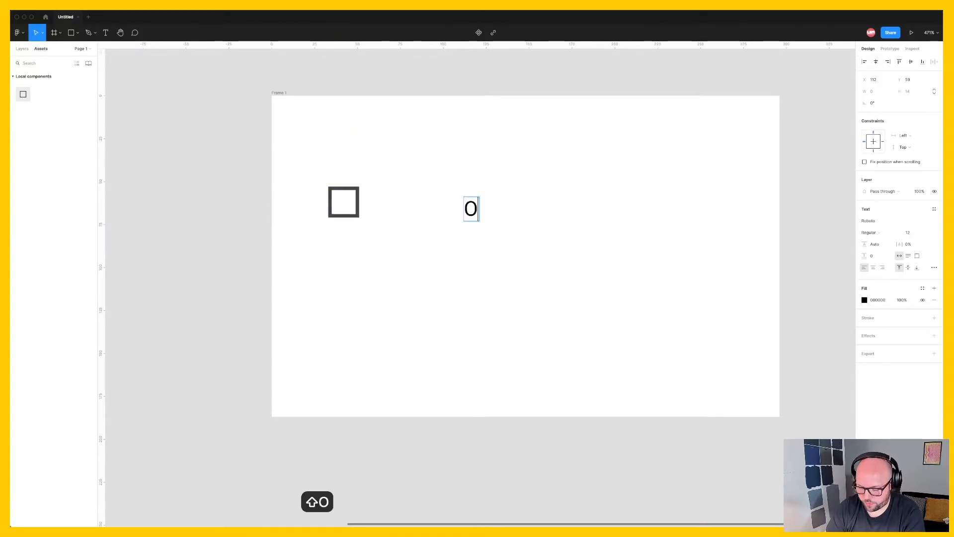
pyautogui.write('ption 1')
pyautogui.press('Escape')
pyautogui.moveTo(489, 210); pyautogui.dragTo(406, 204)
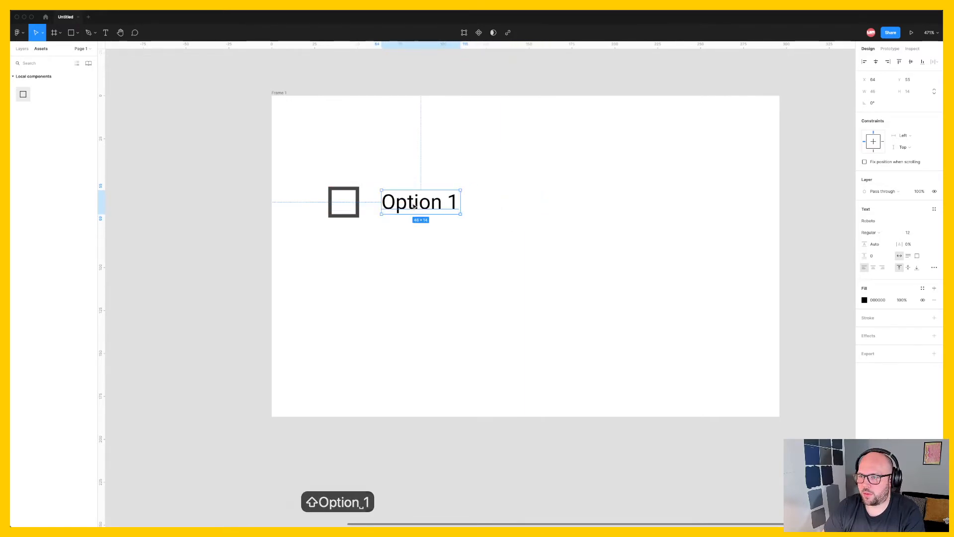
pyautogui.press('Left')
pyautogui.press('Left')
pyautogui.press('Left')
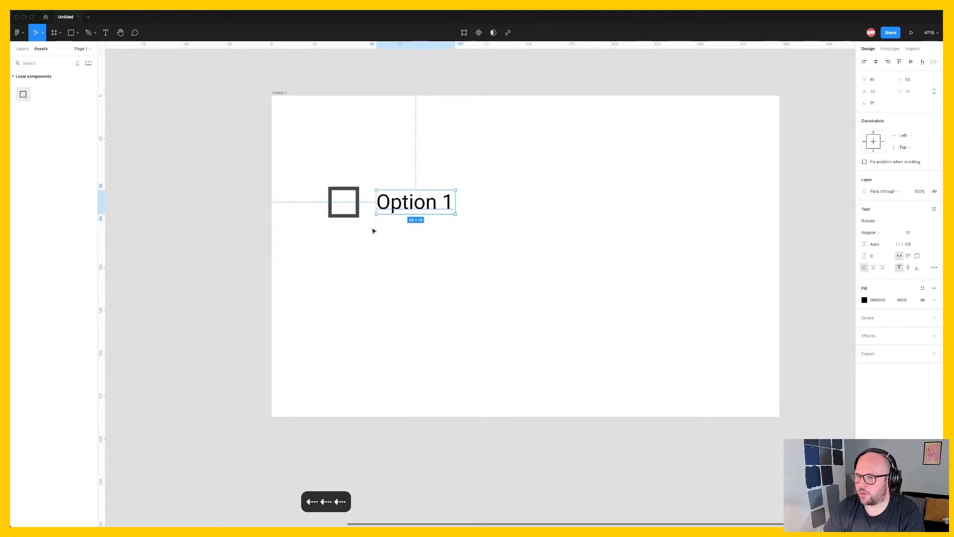
# Step: Duplicate the checkbox and its label downward into four evenly spaced rows and shift all rows slightly up and right
pyautogui.keyDown('shift'); pyautogui.click(353, 203); pyautogui.keyUp('shift')
pyautogui.moveTo(404, 211); pyautogui.dragTo(392, 357)
pyautogui.click(367, 321)
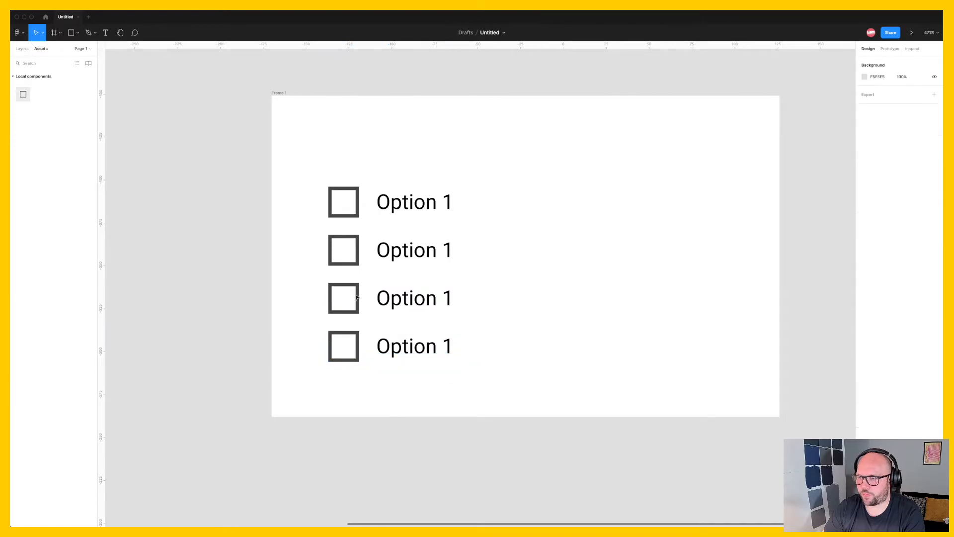
pyautogui.moveTo(356, 235); pyautogui.dragTo(505, 389)
pyautogui.moveTo(419, 348); pyautogui.dragTo(426, 337)
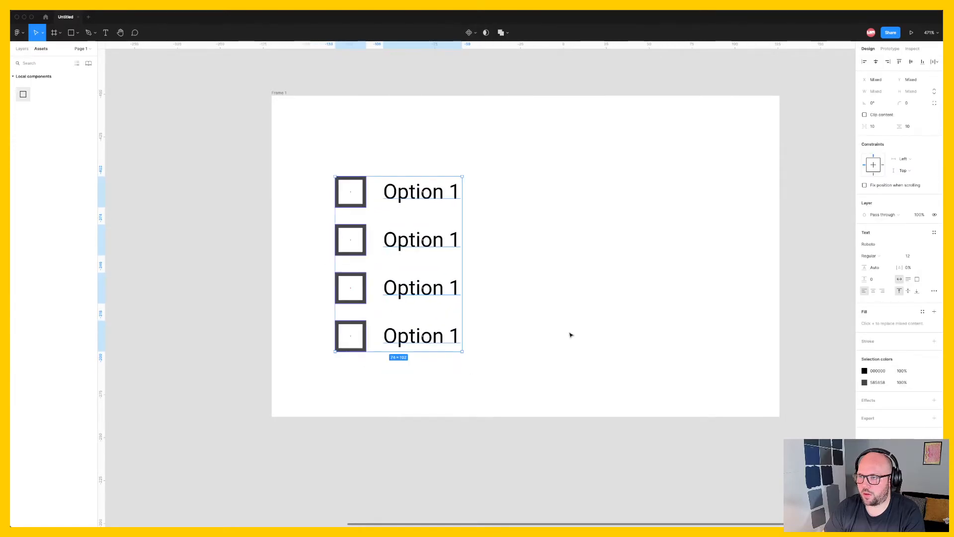
# Step: Renumber the labels of the second, third and fourth rows as Option 2, Option 3 and Option 4
pyautogui.click(571, 334)
pyautogui.press('t')
pyautogui.doubleClick(455, 240)
pyautogui.write('2')
pyautogui.doubleClick(454, 288)
pyautogui.write('3')
pyautogui.doubleClick(495, 334)
pyautogui.write('4')
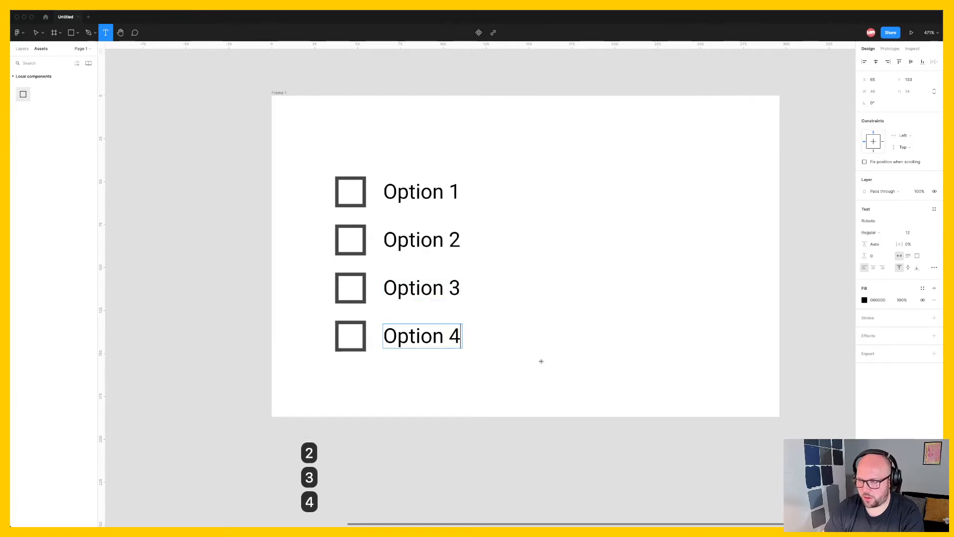
pyautogui.press('Escape')
pyautogui.press('Escape')
# Step: Move all four checkbox rows together to the middle of Frame 1
pyautogui.moveTo(310, 160); pyautogui.dragTo(486, 390)
pyautogui.hotkey('shift', 'a')
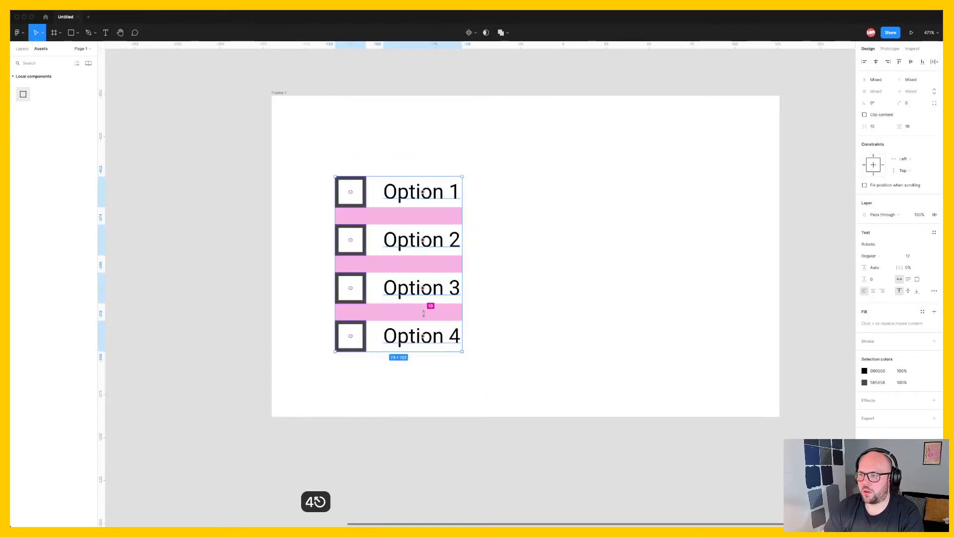
pyautogui.press('super+z')
pyautogui.moveTo(409, 260); pyautogui.dragTo(534, 251)
pyautogui.click(648, 342)
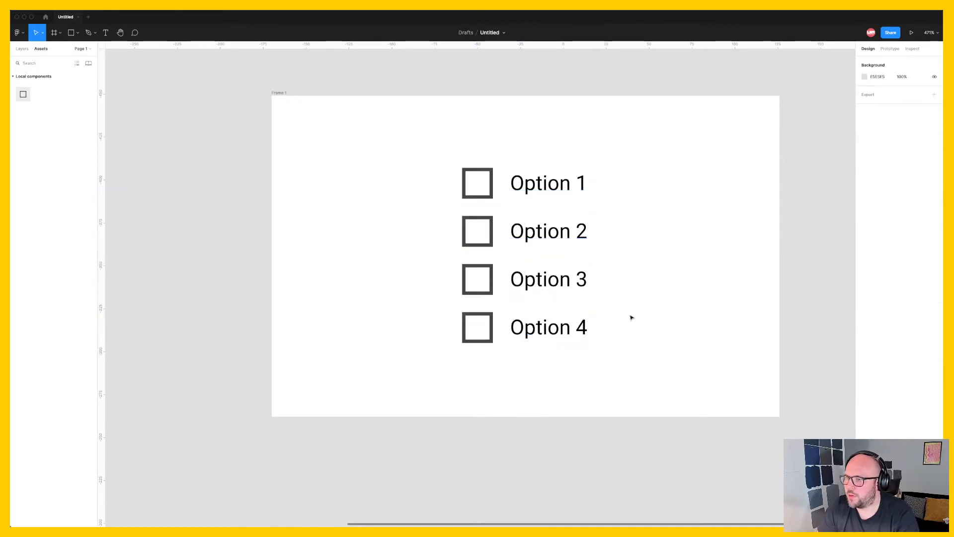
# Step: Nudge the four option labels together 5 px closer to their checkboxes, to X 134
pyautogui.click(547, 183)
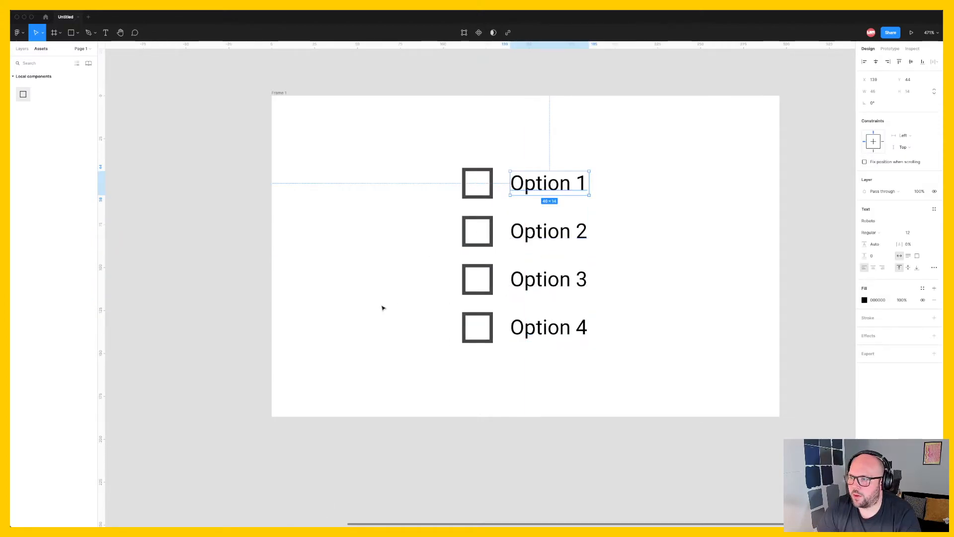
pyautogui.click(418, 275)
pyautogui.click(563, 187)
pyautogui.keyDown('shift'); pyautogui.click(554, 233); pyautogui.keyUp('shift')
pyautogui.keyDown('shift'); pyautogui.click(550, 281); pyautogui.keyUp('shift')
pyautogui.keyDown('shift'); pyautogui.click(543, 329); pyautogui.keyUp('shift')
pyautogui.press('Left')
pyautogui.press('Left')
pyautogui.press('Left')
pyautogui.press('Left')
pyautogui.press('Left')
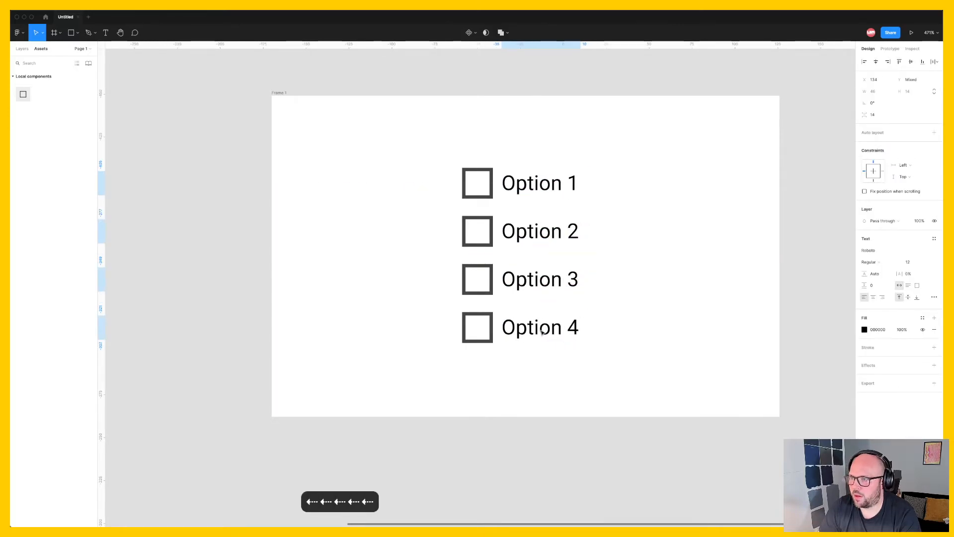
pyautogui.press('Escape')
pyautogui.moveTo(424, 139); pyautogui.dragTo(627, 374)
pyautogui.click(540, 280)
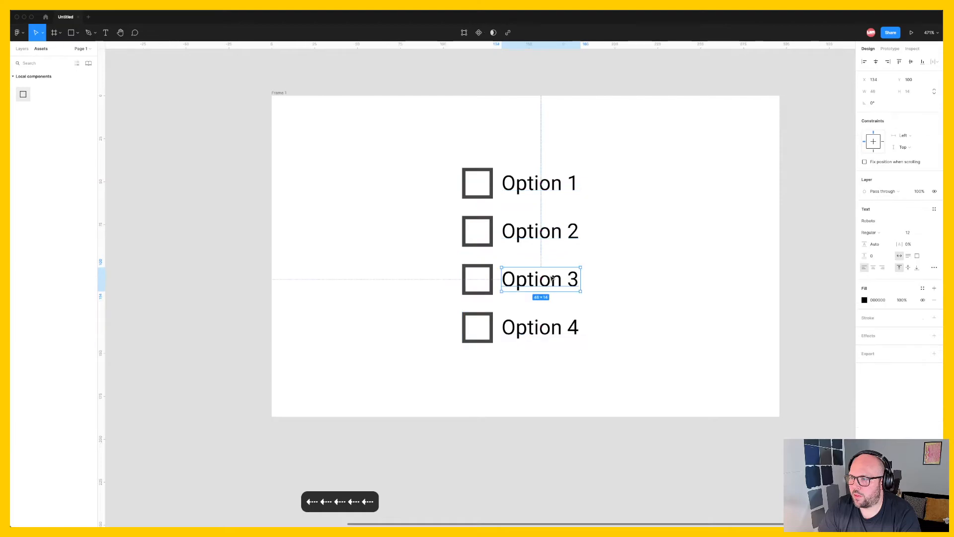
# Step: Undo the last edit and shift all four checkboxes together with their labels about 3 px to the right
pyautogui.press('super+z')
pyautogui.moveTo(428, 139); pyautogui.dragTo(618, 352)
pyautogui.click(553, 260)
pyautogui.moveTo(436, 142); pyautogui.dragTo(652, 405)
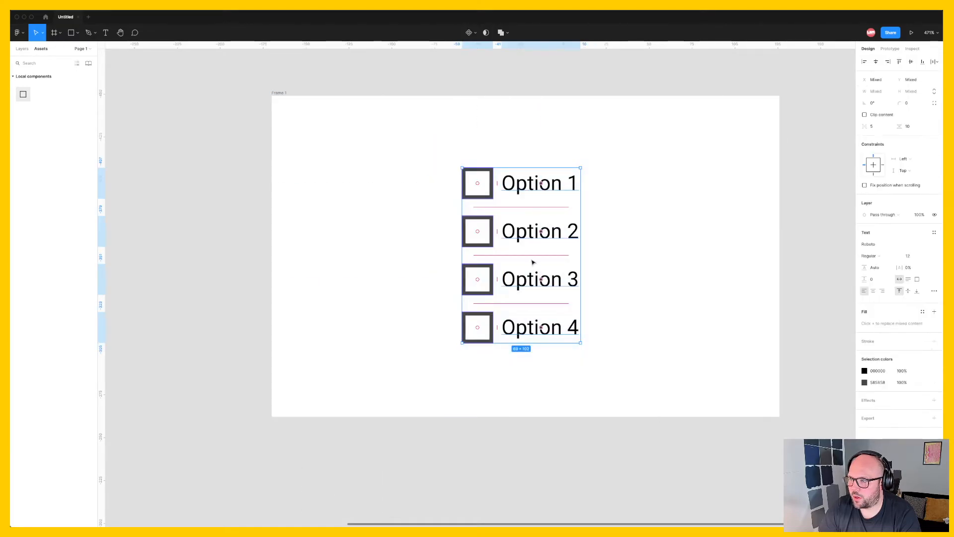
pyautogui.moveTo(528, 248)
pyautogui.mouseDown()
pyautogui.moveTo(502, 247)
pyautogui.moveTo(539, 247)
pyautogui.moveTo(530, 248)
pyautogui.mouseUp()
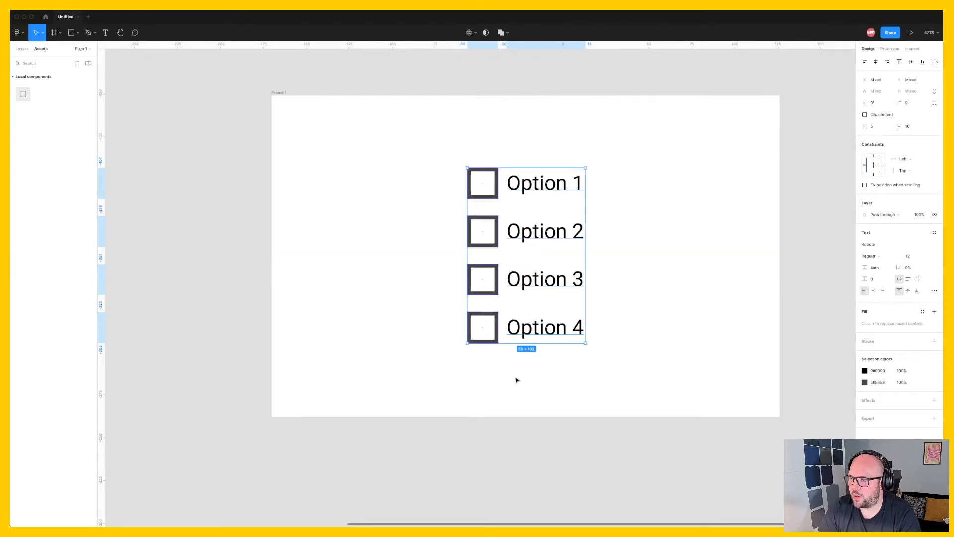
pyautogui.click(533, 401)
# Step: Set the size variant of all four checkboxes in the frame to small
pyautogui.click(496, 187)
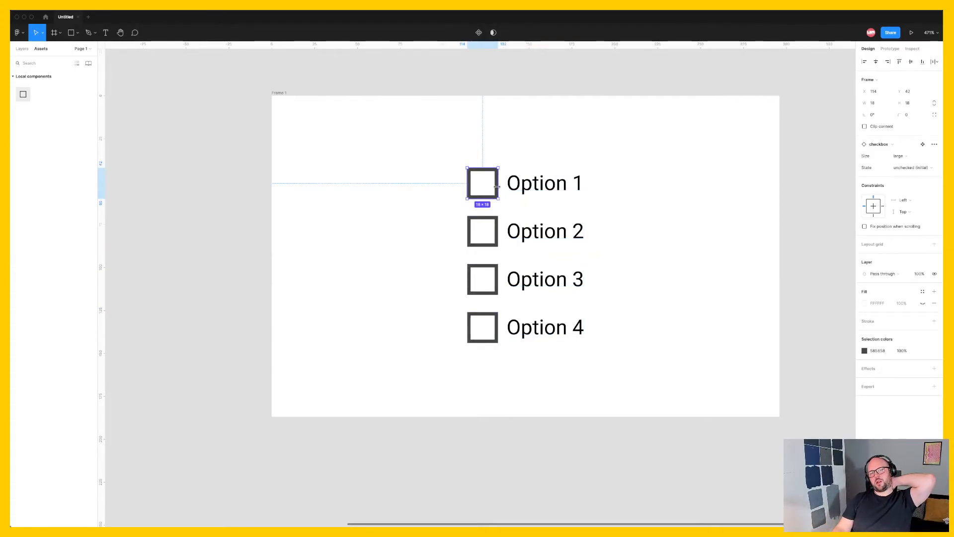
pyautogui.click(555, 179)
pyautogui.press('super+0')
pyautogui.click(500, 210)
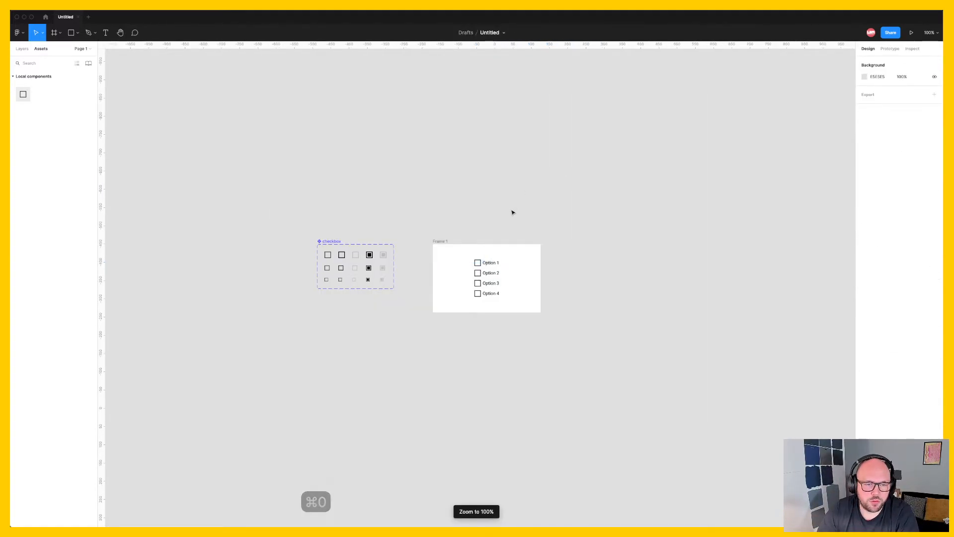
pyautogui.scroll(5, 492, 274)
pyautogui.scroll(5, 492, 273)
pyautogui.scroll(-6, 492, 273)
pyautogui.click(437, 238)
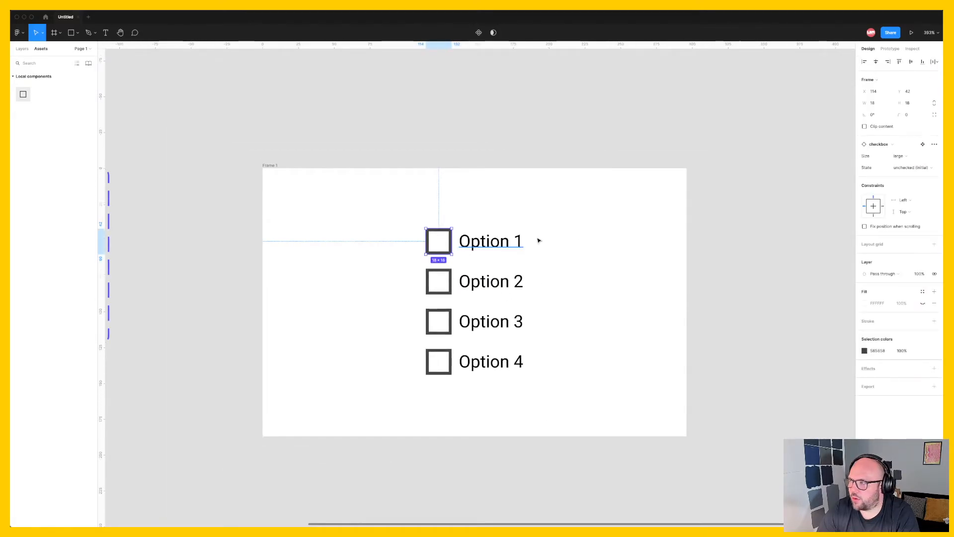
pyautogui.click(907, 156)
pyautogui.press('Escape')
pyautogui.moveTo(386, 202); pyautogui.dragTo(450, 393)
pyautogui.click(906, 171)
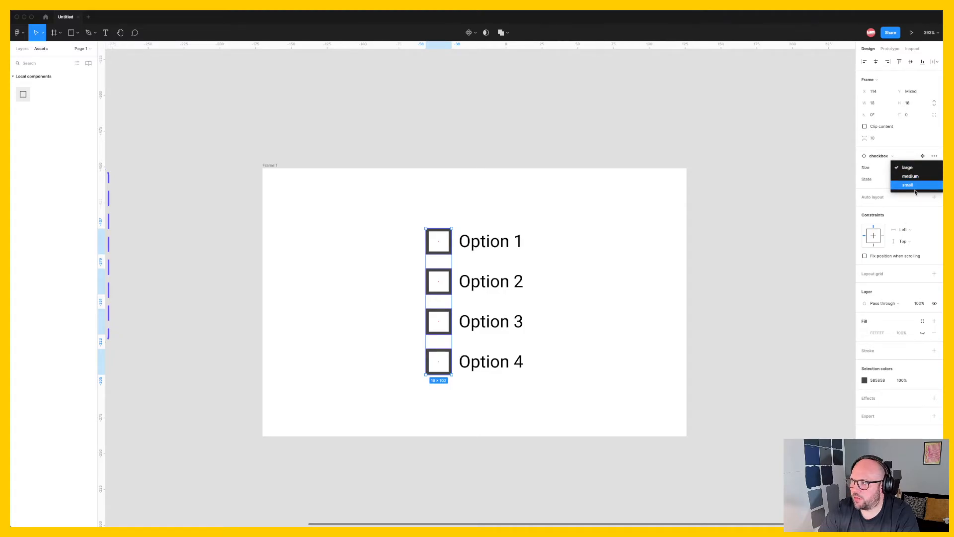
pyautogui.click(916, 185)
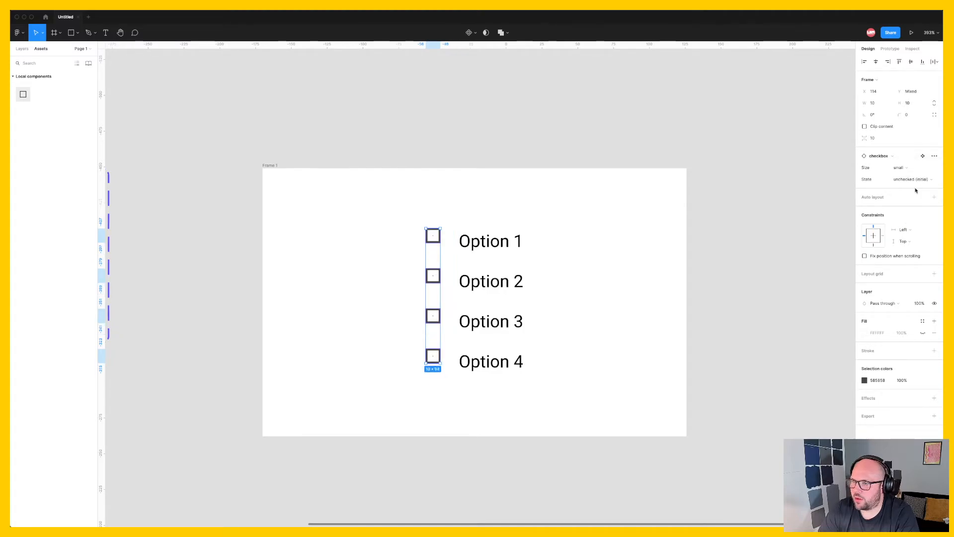
pyautogui.click(486, 143)
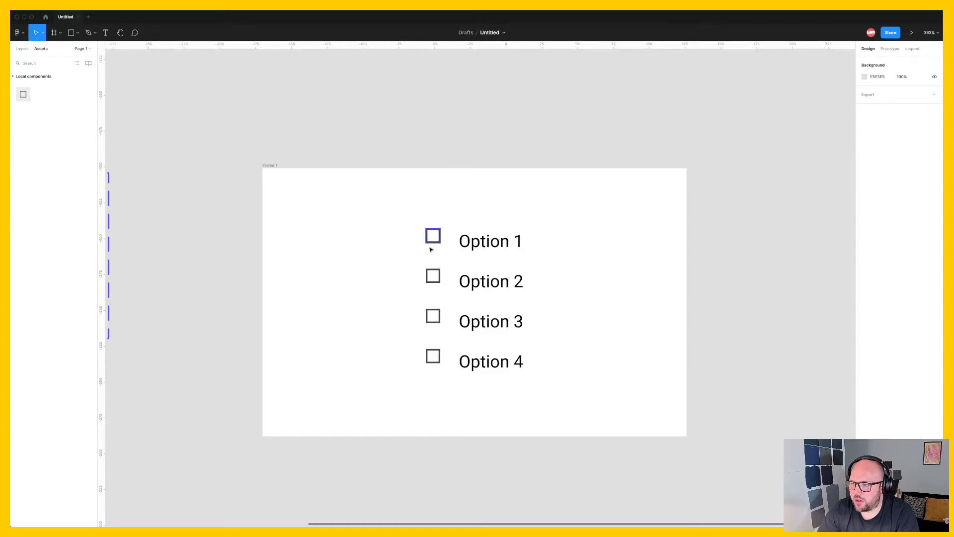
# Step: Move the four checkboxes down 4 px so they line up vertically with their option labels
pyautogui.moveTo(416, 214); pyautogui.dragTo(447, 382)
pyautogui.hotkey('shift', 'Down')
pyautogui.press('Up')
pyautogui.press('Up')
pyautogui.press('Up')
pyautogui.press('Up')
pyautogui.press('Up')
pyautogui.press('Up')
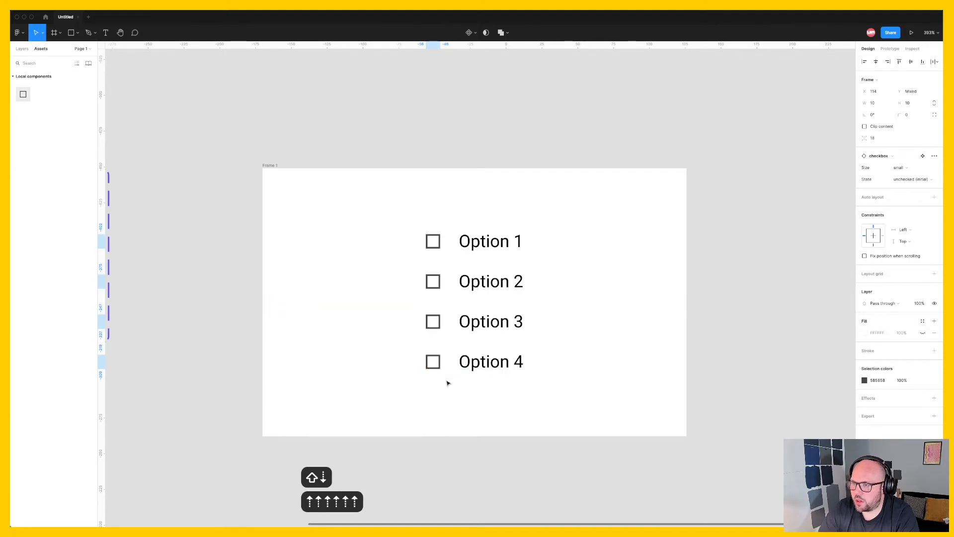
# Step: Set the size variant of all four checkboxes to medium
pyautogui.click(923, 167)
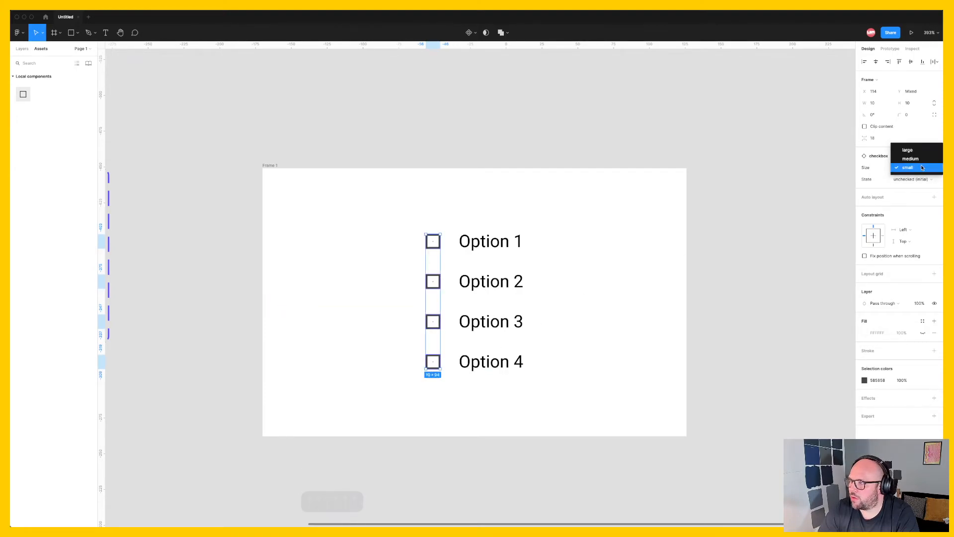
pyautogui.click(918, 160)
pyautogui.click(665, 260)
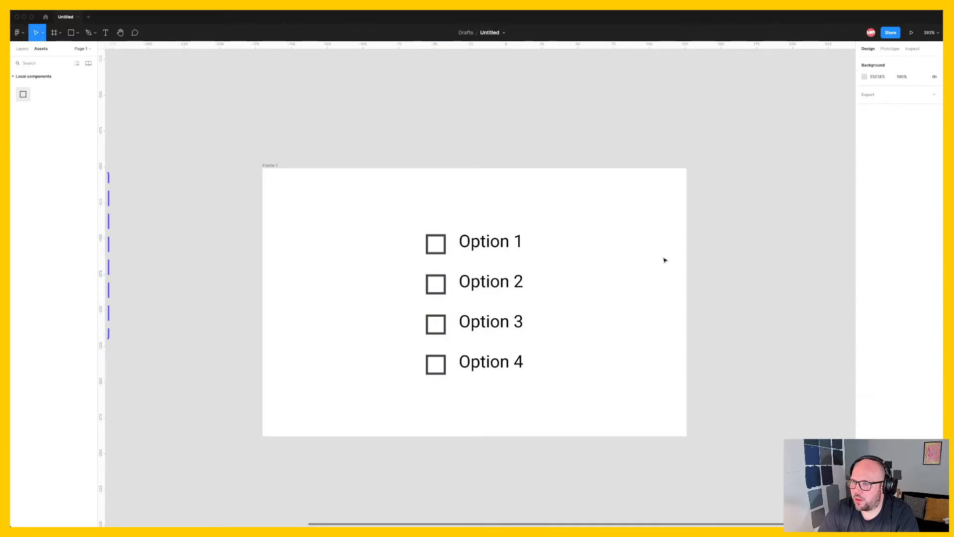
pyautogui.press('super+z')
pyautogui.press('super+z')
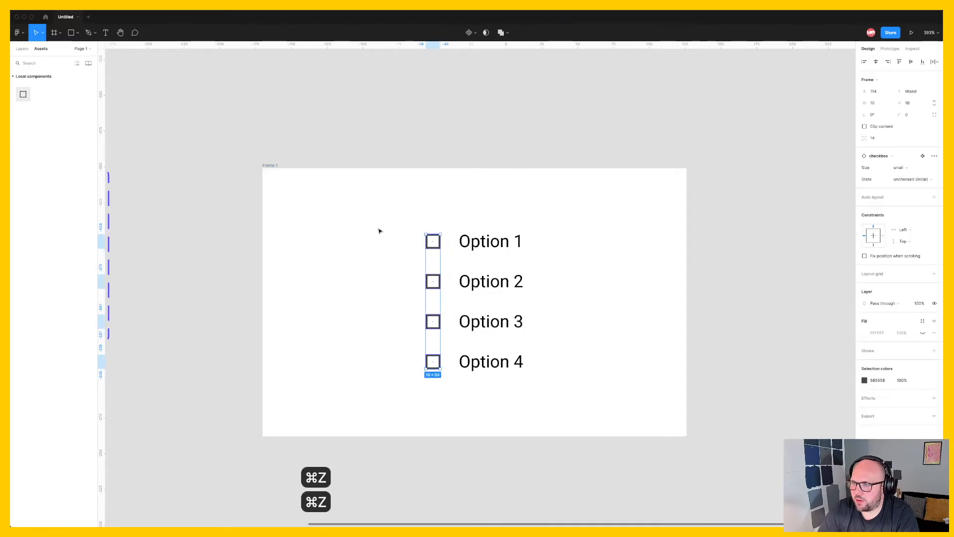
pyautogui.press('super+shift+z')
# Step: Move the four medium checkboxes up 2 px to centre them on their option labels
pyautogui.moveTo(392, 217); pyautogui.dragTo(452, 386)
pyautogui.click(457, 271)
pyautogui.moveTo(398, 193); pyautogui.dragTo(448, 403)
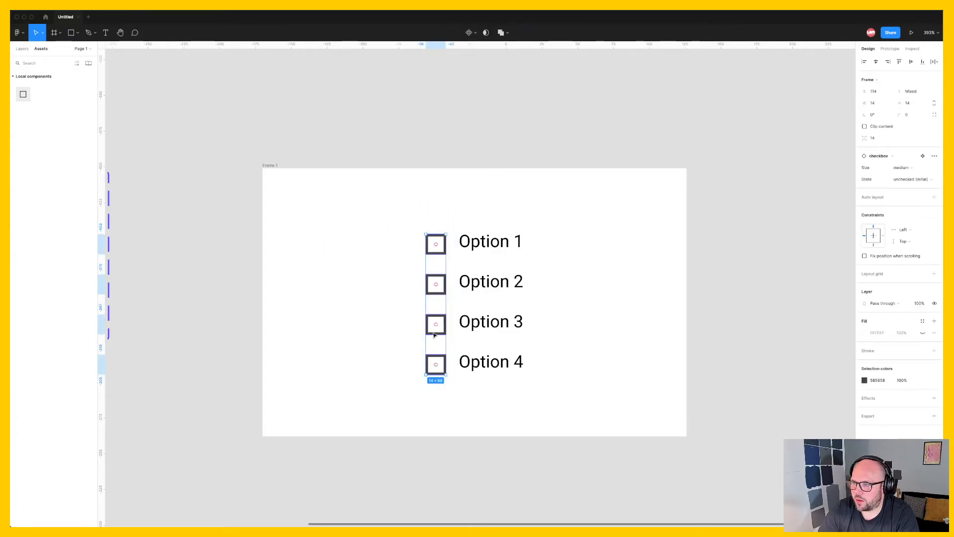
pyautogui.click(439, 343)
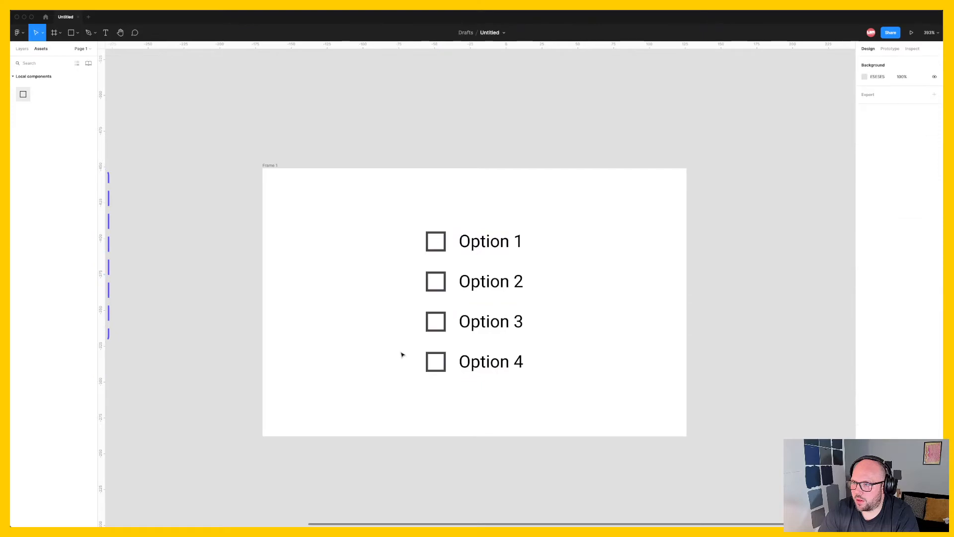
# Step: Move the four option labels 4 px to the left, closer to their checkboxes
pyautogui.click(479, 247)
pyautogui.keyDown('shift'); pyautogui.click(489, 286); pyautogui.keyUp('shift')
pyautogui.keyDown('shift'); pyautogui.click(491, 323); pyautogui.keyUp('shift')
pyautogui.keyDown('shift'); pyautogui.click(487, 361); pyautogui.keyUp('shift')
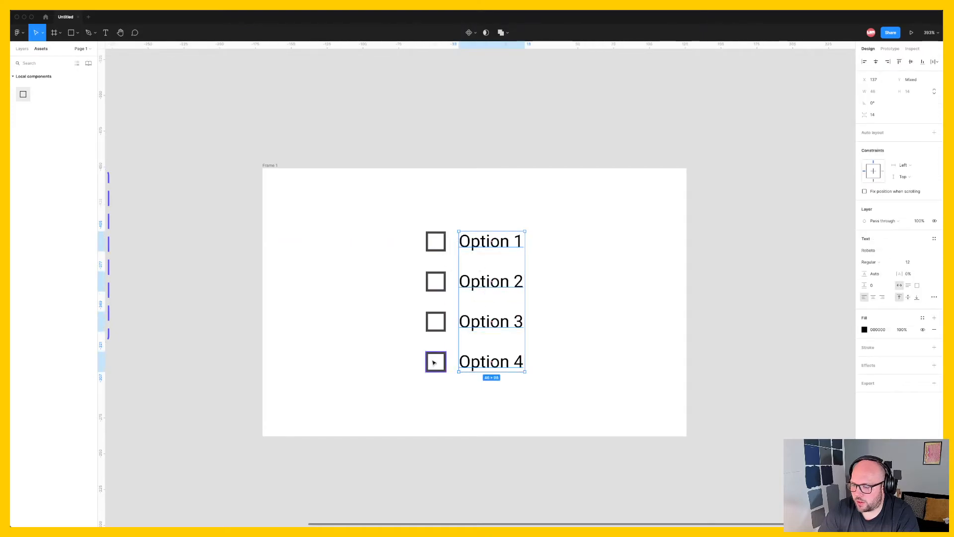
pyautogui.press('Left')
pyautogui.press('Left')
pyautogui.press('Left')
pyautogui.press('Down')
pyautogui.press('Left')
pyautogui.click(535, 428)
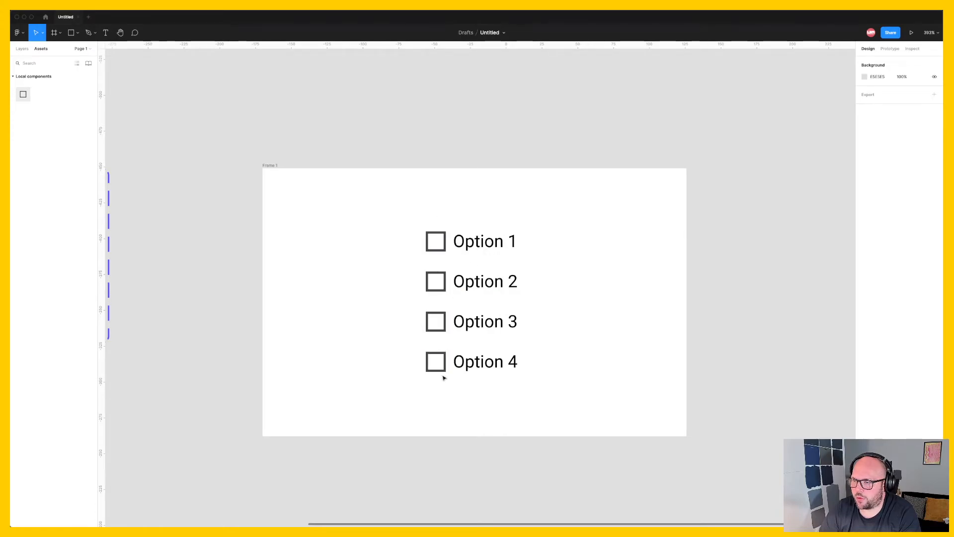
# Step: Go to the main component of the Option 1 checkbox, look over the checkbox variants and return to the options frame
pyautogui.click(441, 321)
pyautogui.click(441, 246)
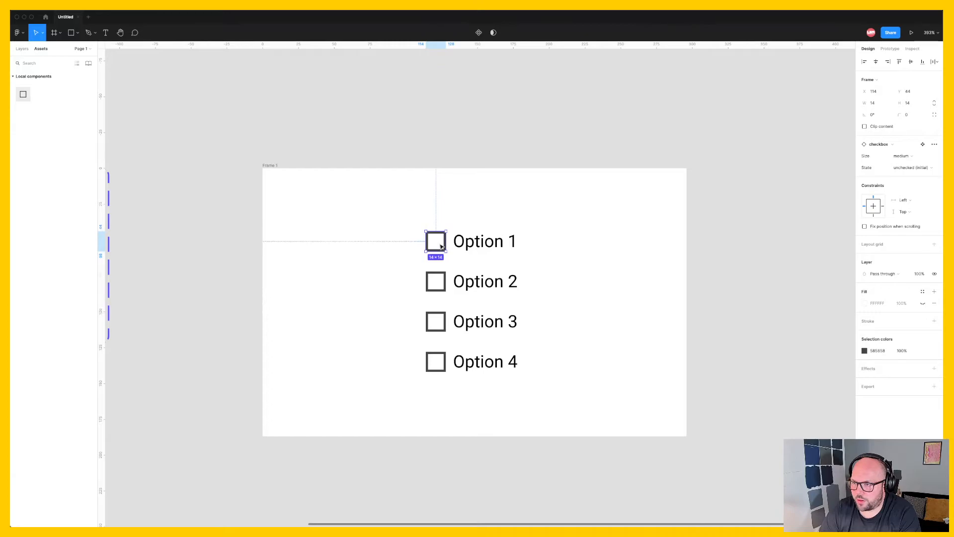
pyautogui.rightClick(440, 246)
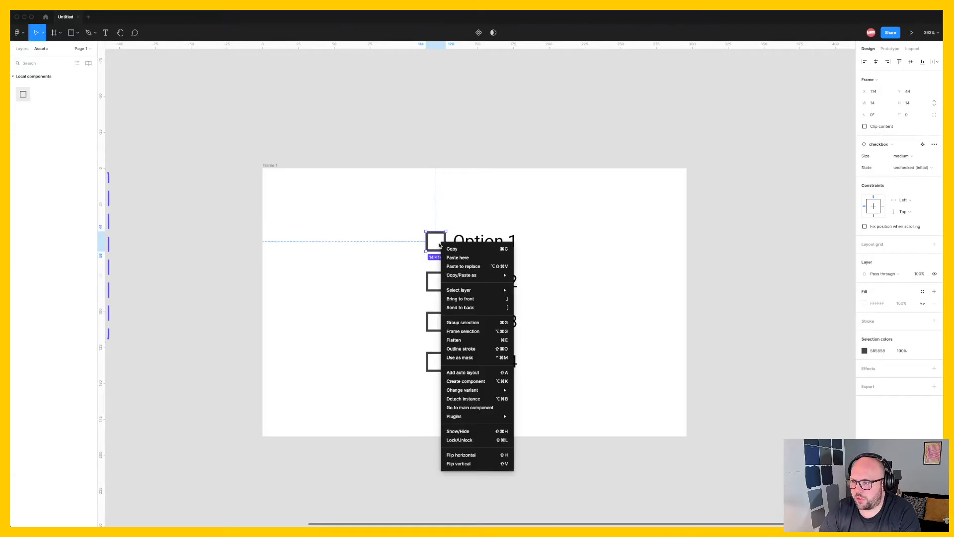
pyautogui.click(470, 407)
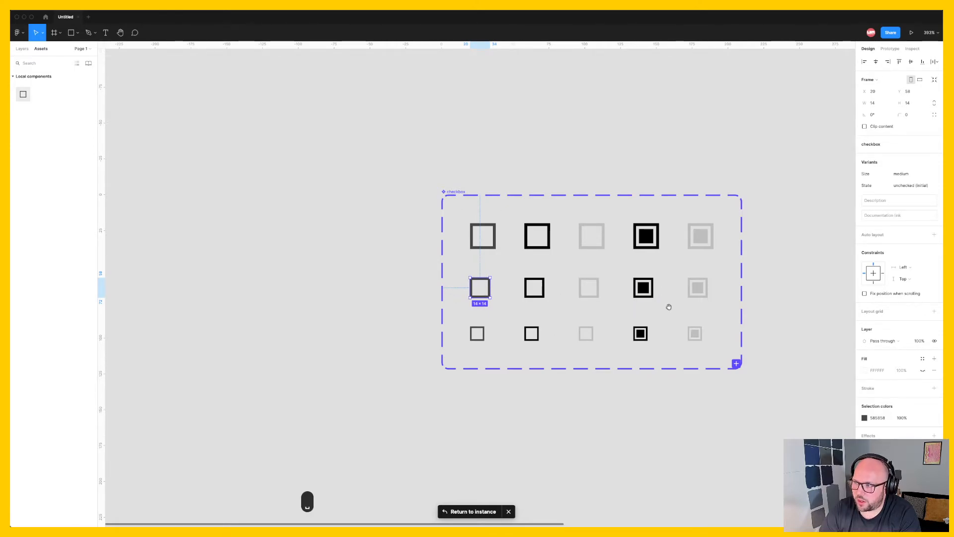
pyautogui.hscroll(10, 667, 304)
pyautogui.hscroll(2, 561, 405)
pyautogui.click(505, 424)
# Step: Try detaching the Option 4 checkbox instance from its component, and undo the detachment
pyautogui.rightClick(489, 361)
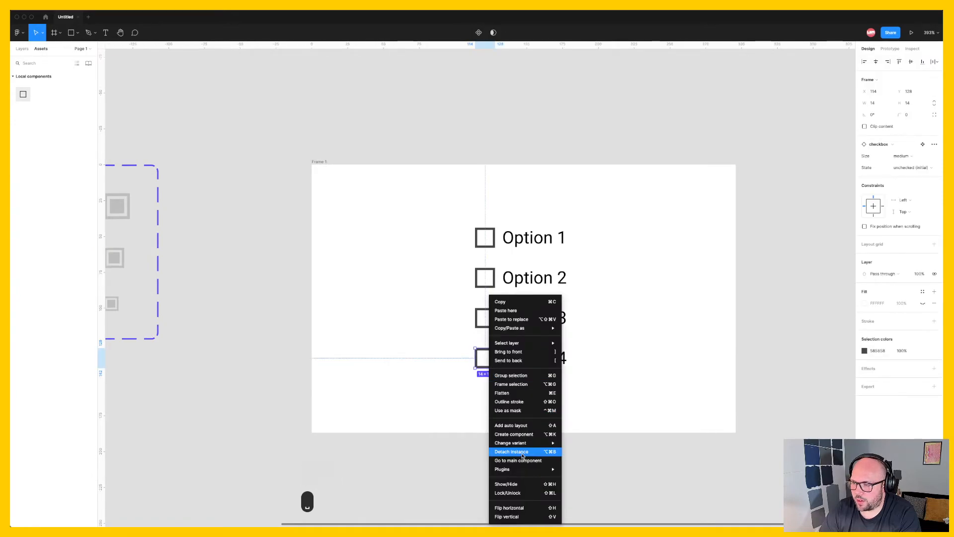
pyautogui.click(523, 456)
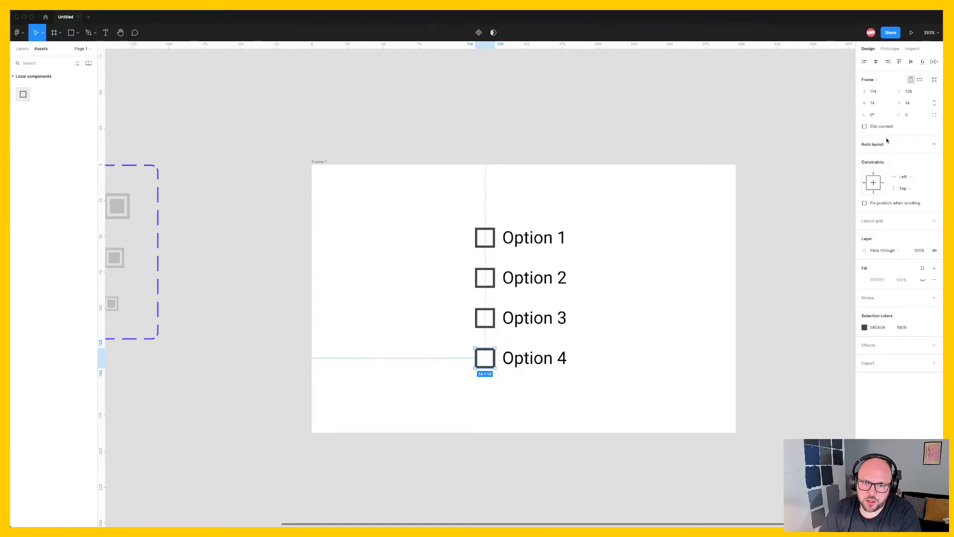
pyautogui.press('super+z')
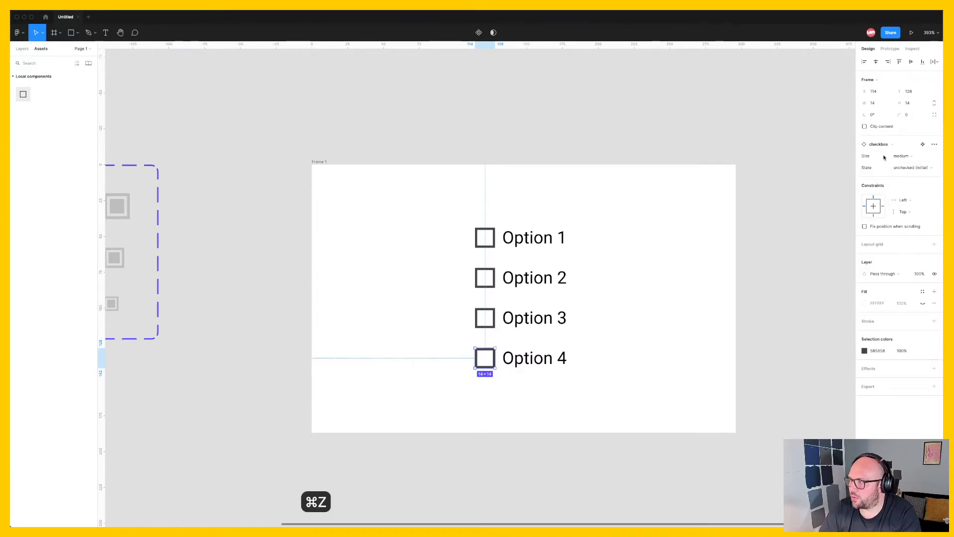
pyautogui.click(478, 432)
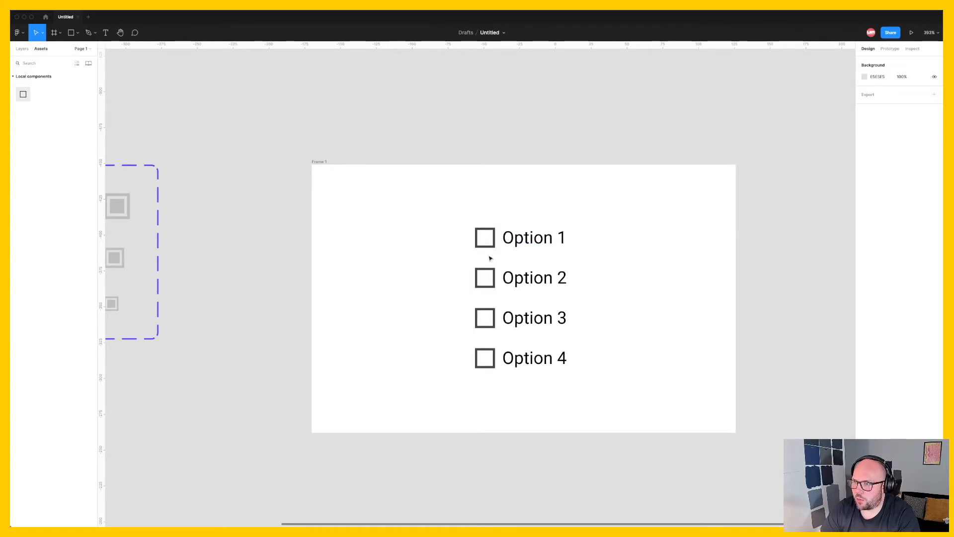
# Step: Set the state variant of the Option 2 checkbox to checked
pyautogui.click(486, 278)
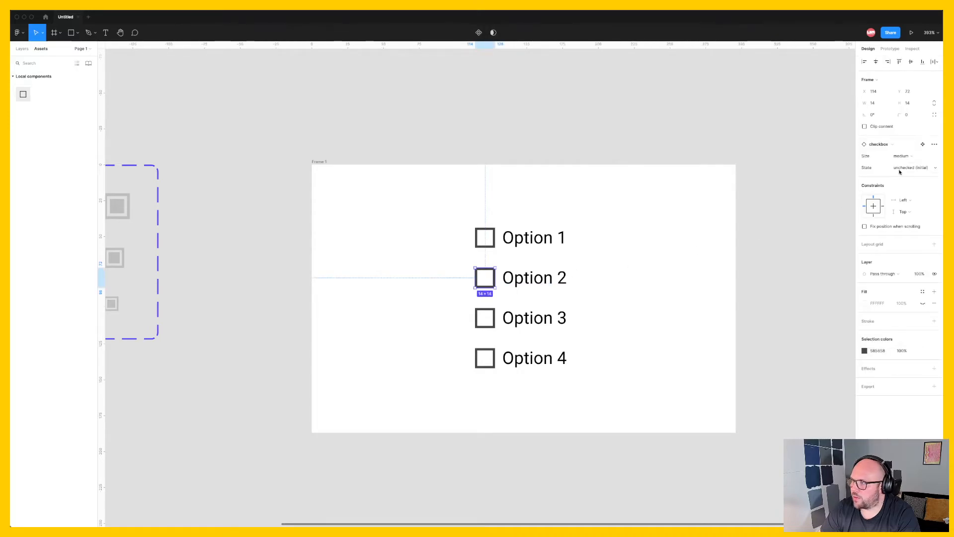
pyautogui.click(912, 169)
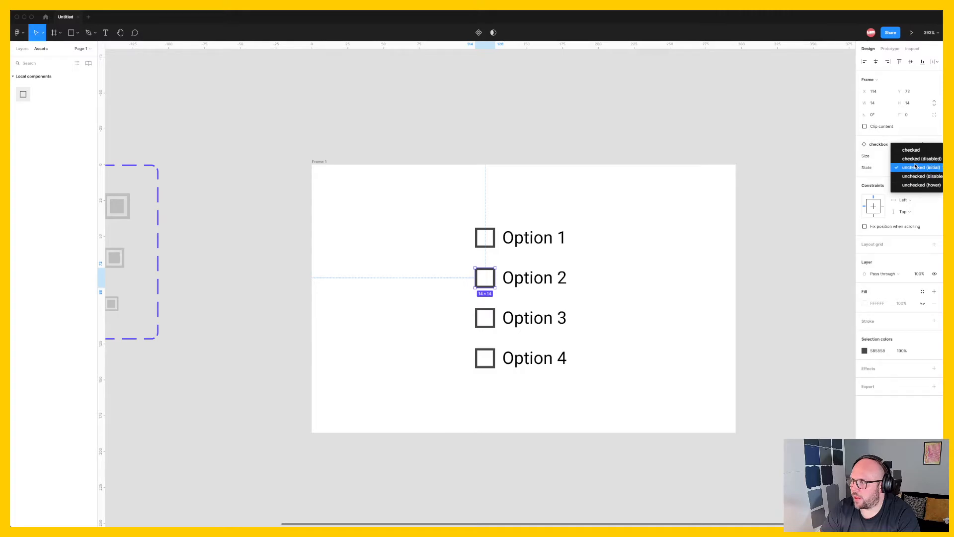
pyautogui.click(913, 150)
pyautogui.click(473, 394)
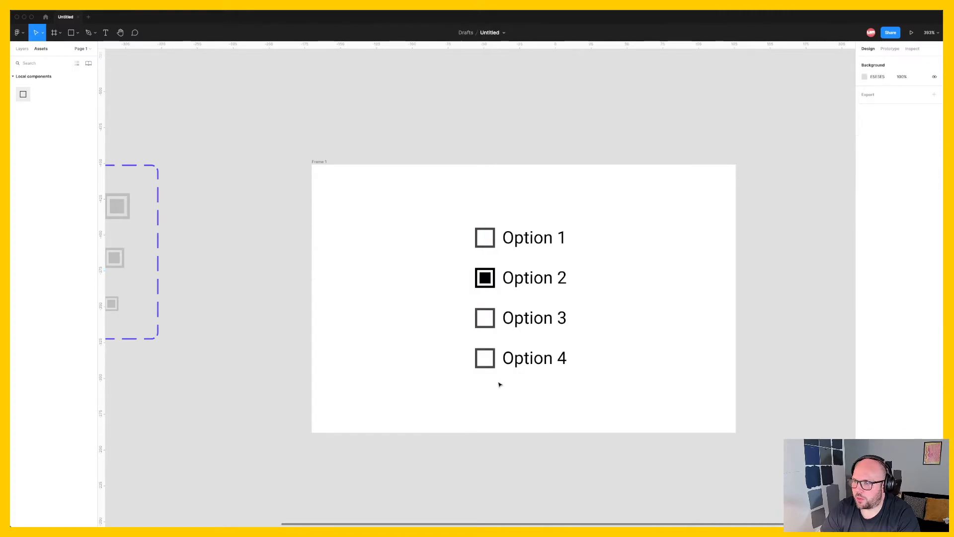
# Step: Set the state variant of the Option 3 checkbox to unchecked (disabled)
pyautogui.click(485, 358)
pyautogui.press('Escape')
pyautogui.click(495, 318)
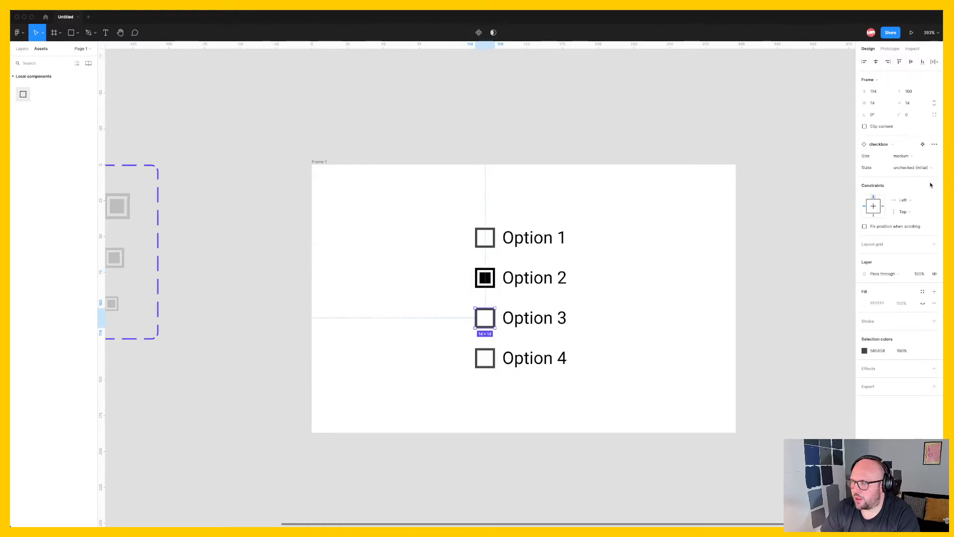
pyautogui.click(917, 168)
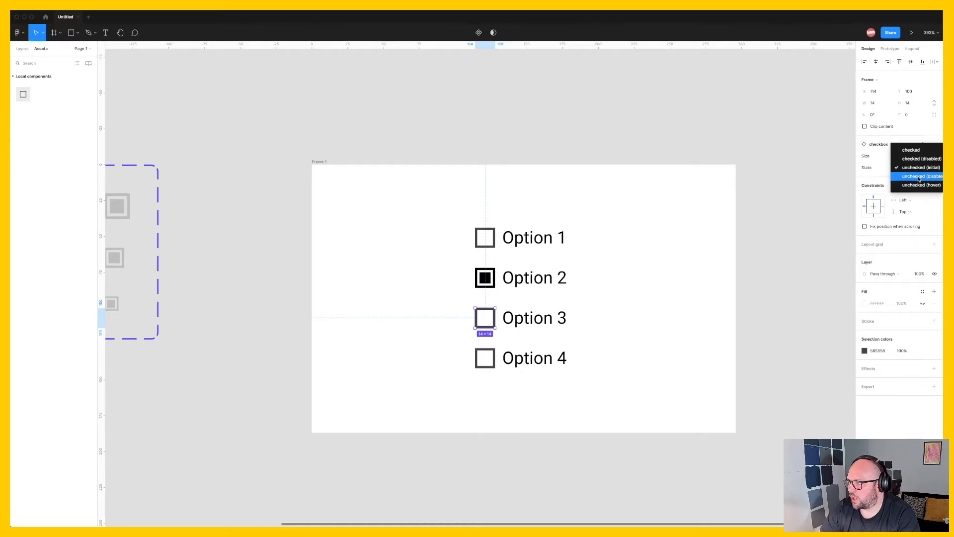
pyautogui.click(919, 176)
pyautogui.click(543, 444)
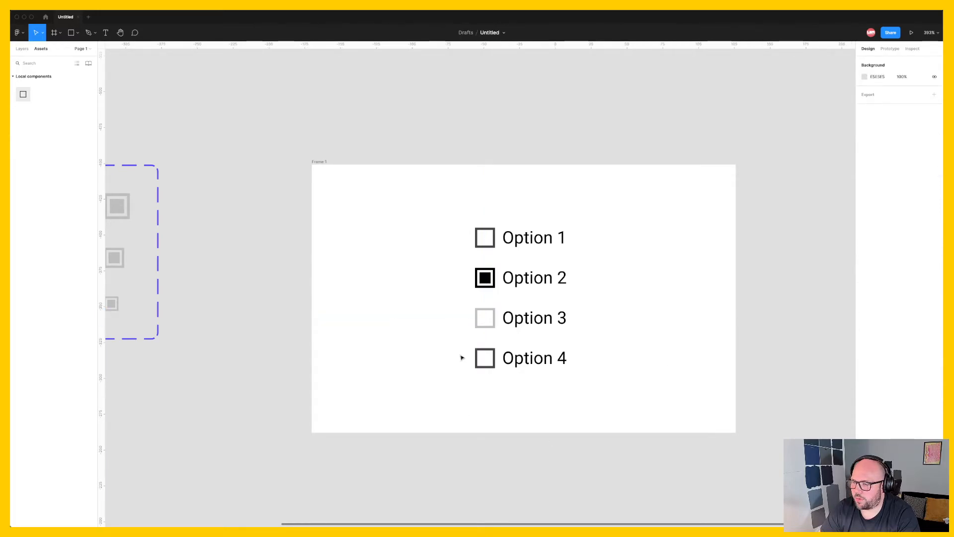
# Step: Recolour the Option 3 label with the light grey sampled from its disabled checkbox outline
pyautogui.click(555, 317)
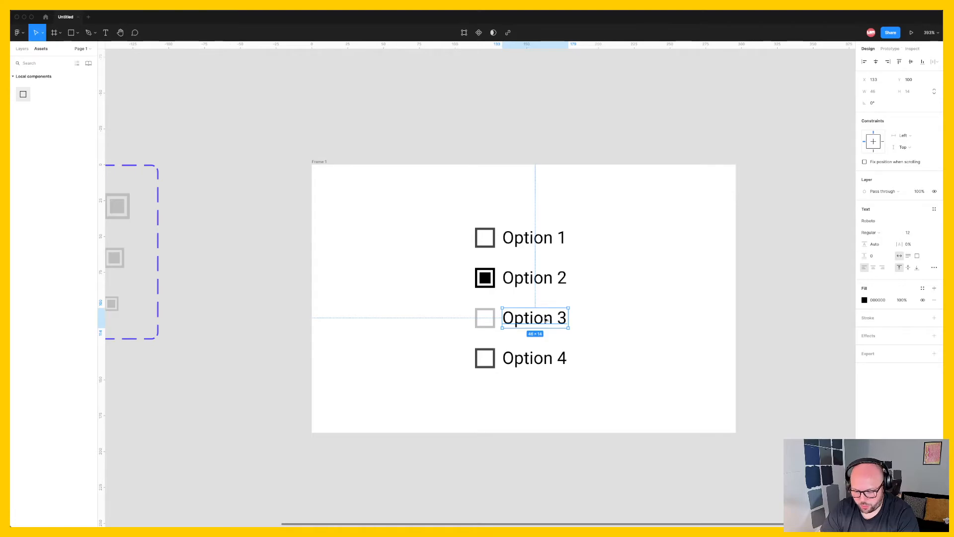
pyautogui.hotkey('ctrl', 'c')
pyautogui.click(496, 314)
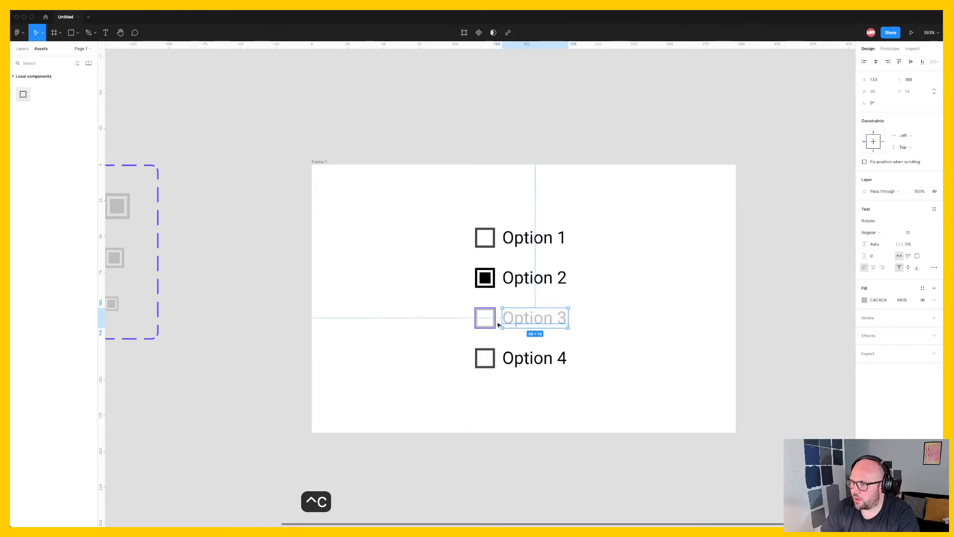
pyautogui.click(562, 430)
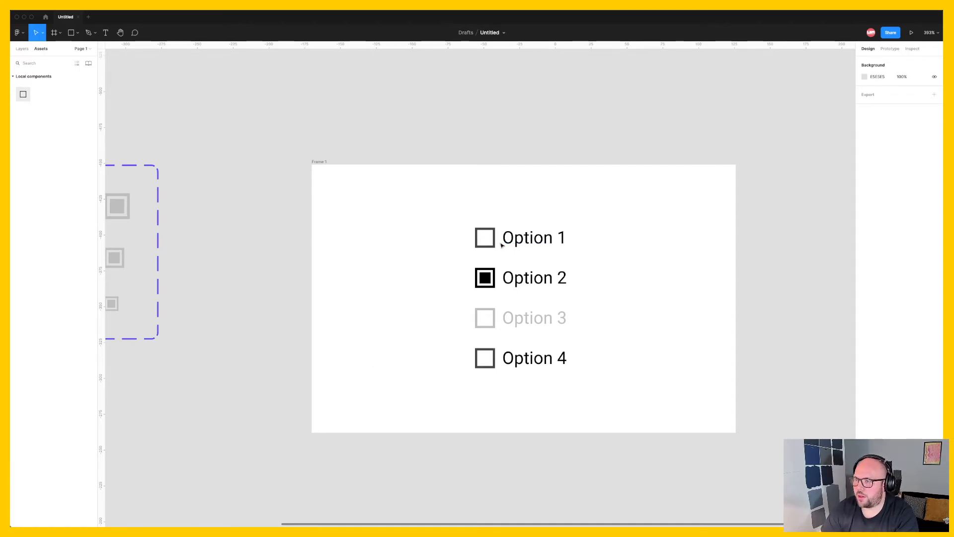
# Step: Recolour the Option 1 and Option 4 labels with the dark grey sampled from the unchecked checkbox outline
pyautogui.hscroll(-5, 354, 263)
pyautogui.hscroll(3, 355, 262)
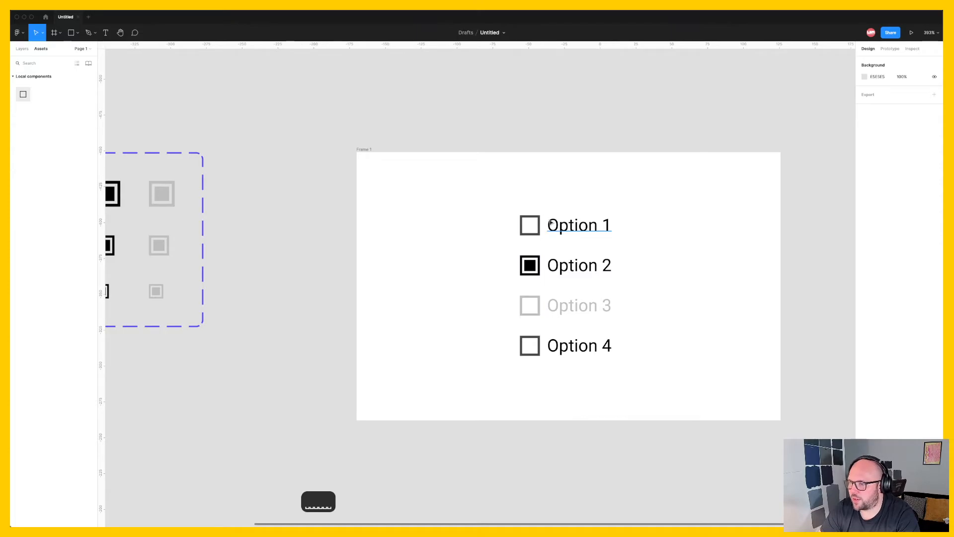
pyautogui.click(576, 227)
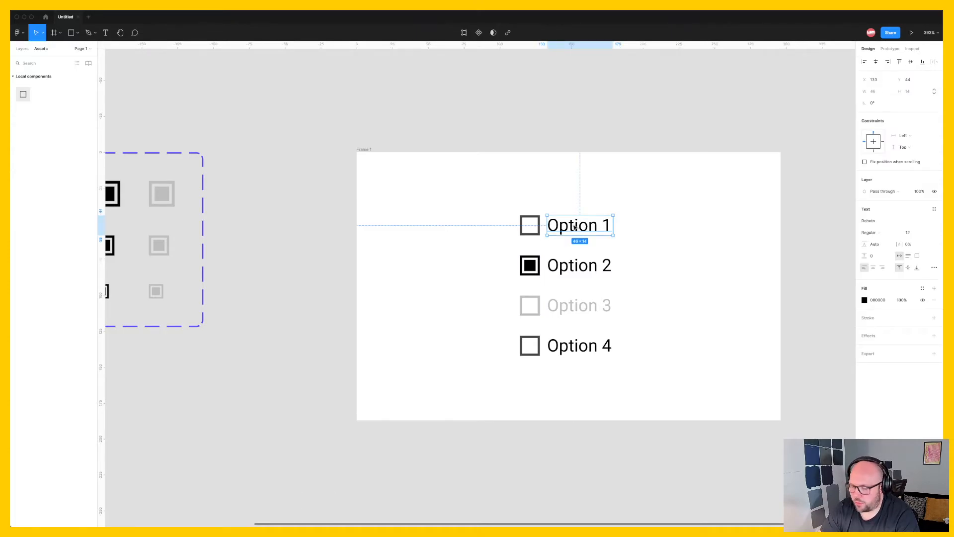
pyautogui.keyDown('shift'); pyautogui.click(581, 349); pyautogui.keyUp('shift')
pyautogui.hotkey('ctrl', 'c')
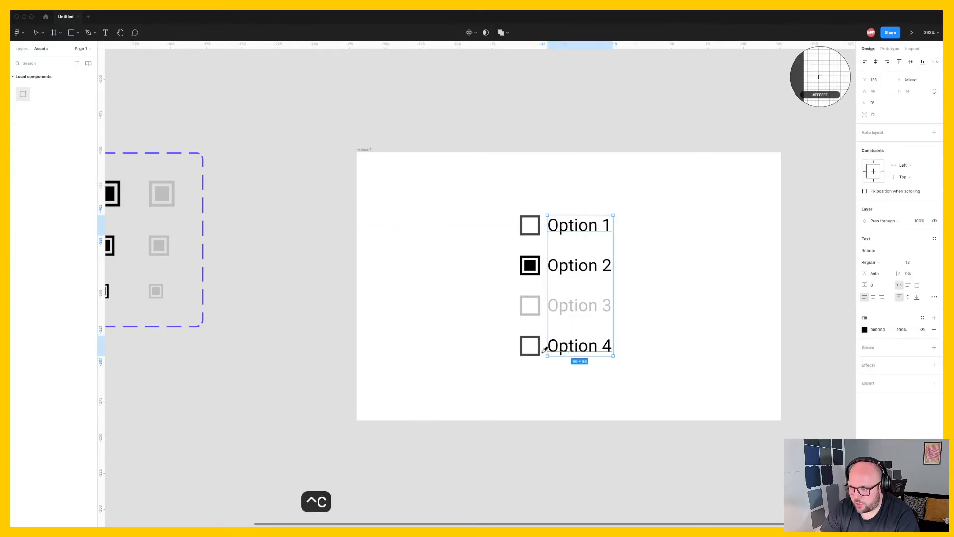
pyautogui.click(541, 351)
pyautogui.click(620, 477)
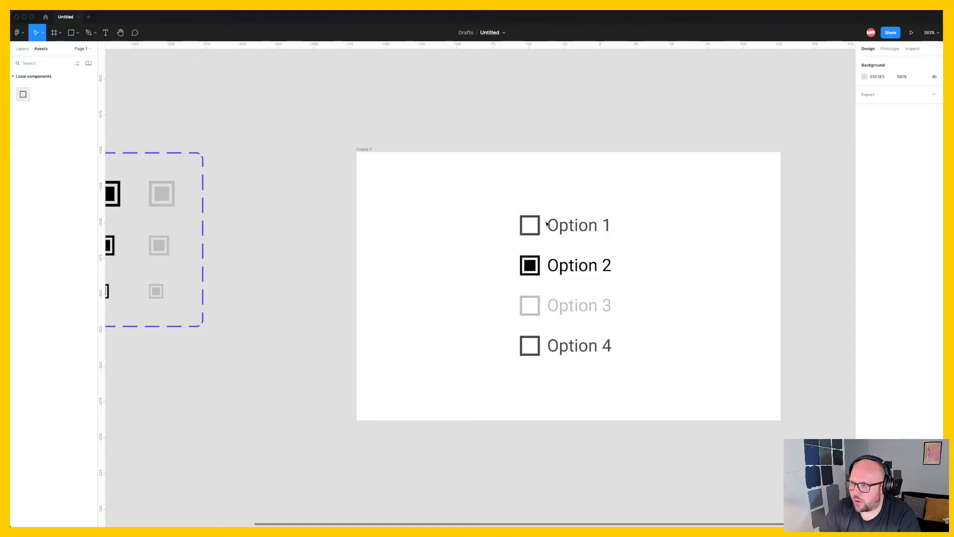
pyautogui.click(584, 266)
pyautogui.click(589, 233)
pyautogui.click(531, 422)
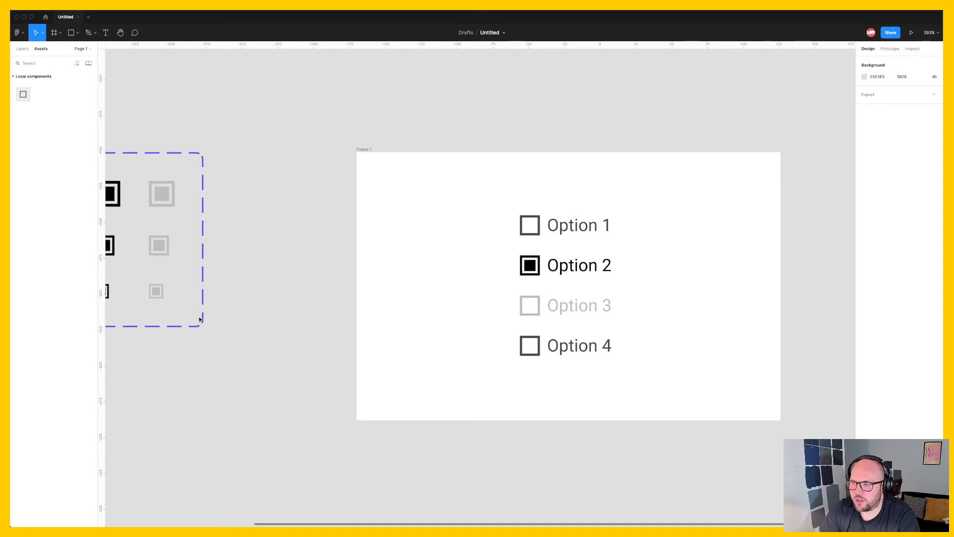
pyautogui.scroll(-5, 302, 273)
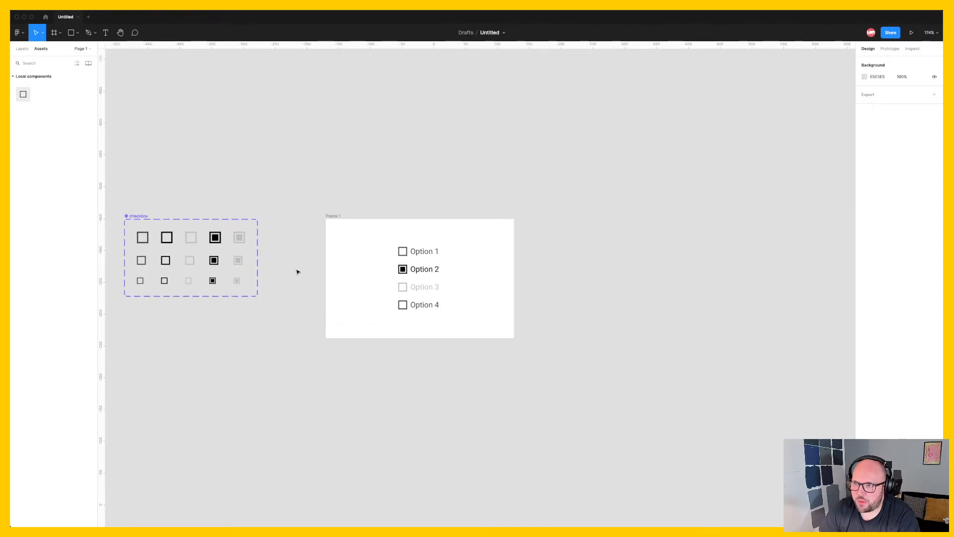
pyautogui.scroll(5, 299, 272)
pyautogui.scroll(-1, 334, 275)
pyautogui.moveTo(341, 287); pyautogui.dragTo(281, 282)
pyautogui.click(442, 230)
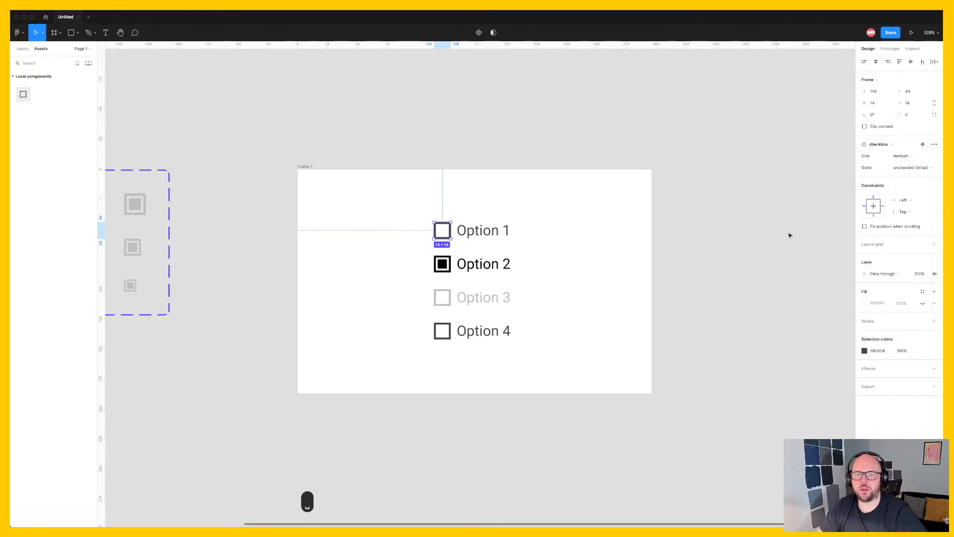
pyautogui.click(694, 269)
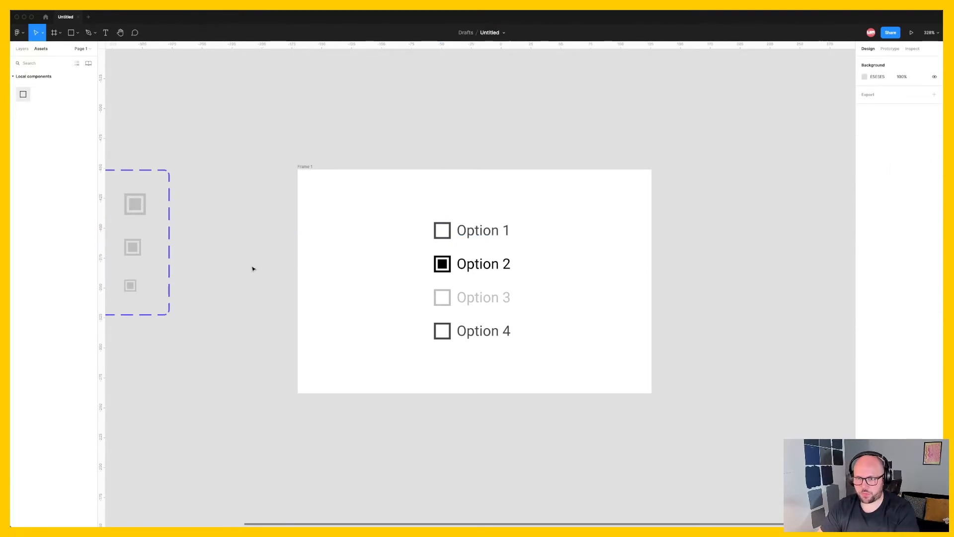
# Step: Add a prototype interaction to the large unchecked (initial) checkbox variant that changes it to unchecked (hover) while hovering
pyautogui.moveTo(248, 265); pyautogui.dragTo(660, 283)
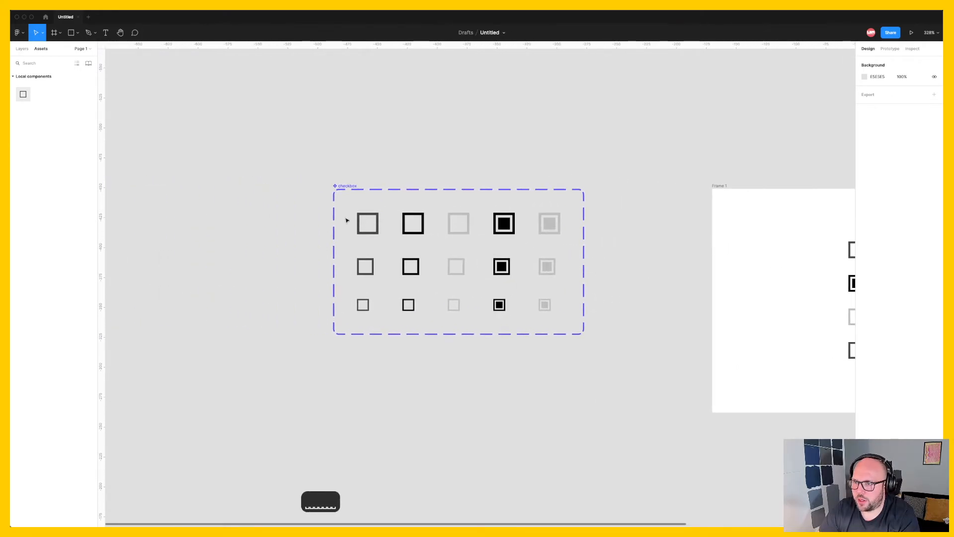
pyautogui.click(889, 51)
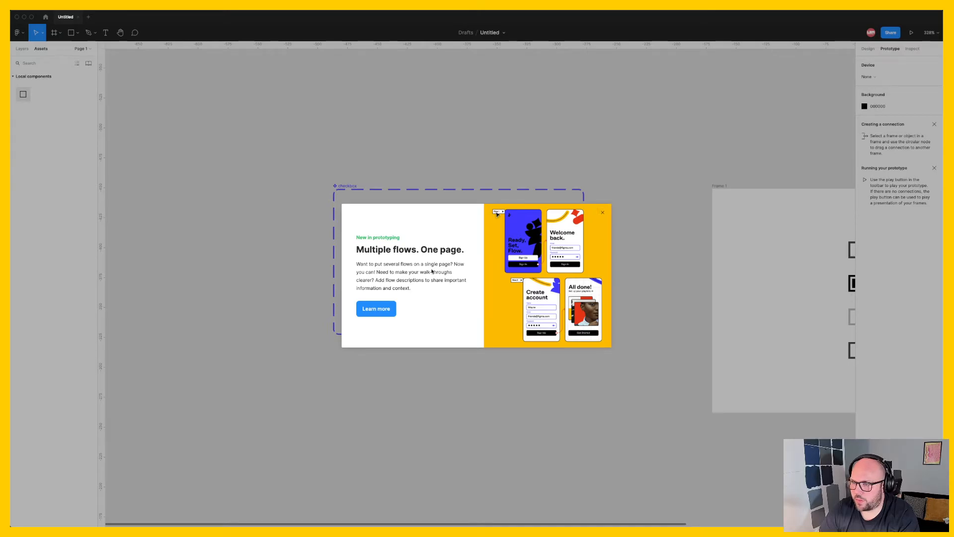
pyautogui.click(602, 212)
pyautogui.click(369, 221)
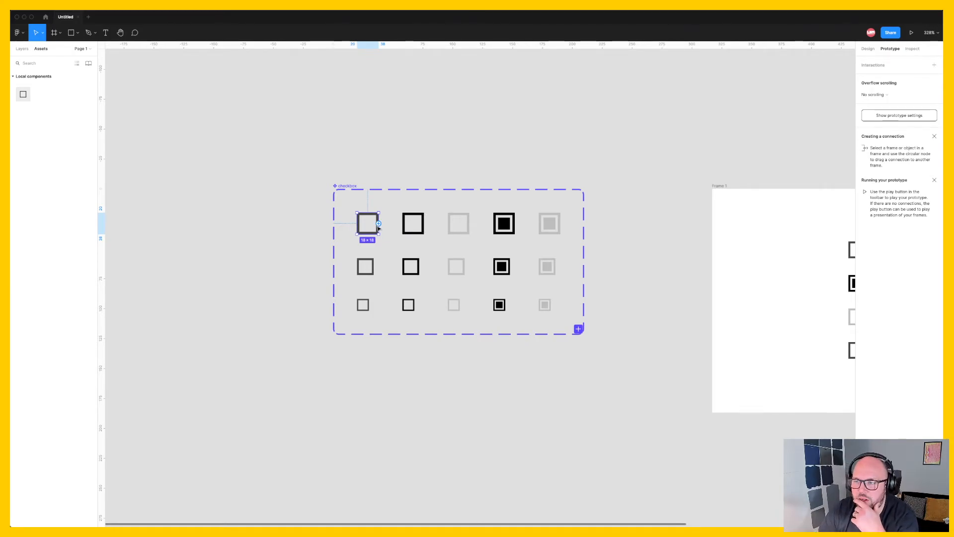
pyautogui.moveTo(381, 226); pyautogui.dragTo(413, 223)
pyautogui.click(805, 94)
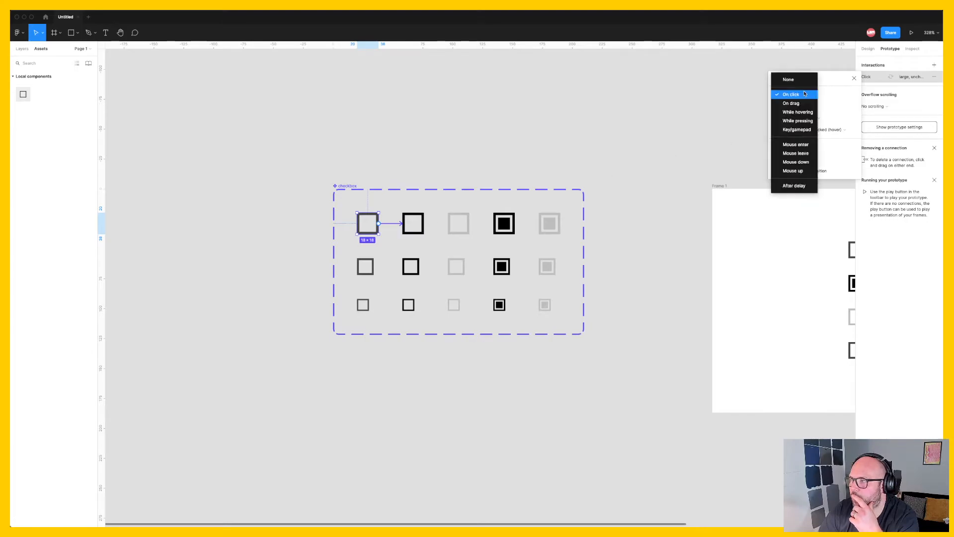
pyautogui.click(798, 112)
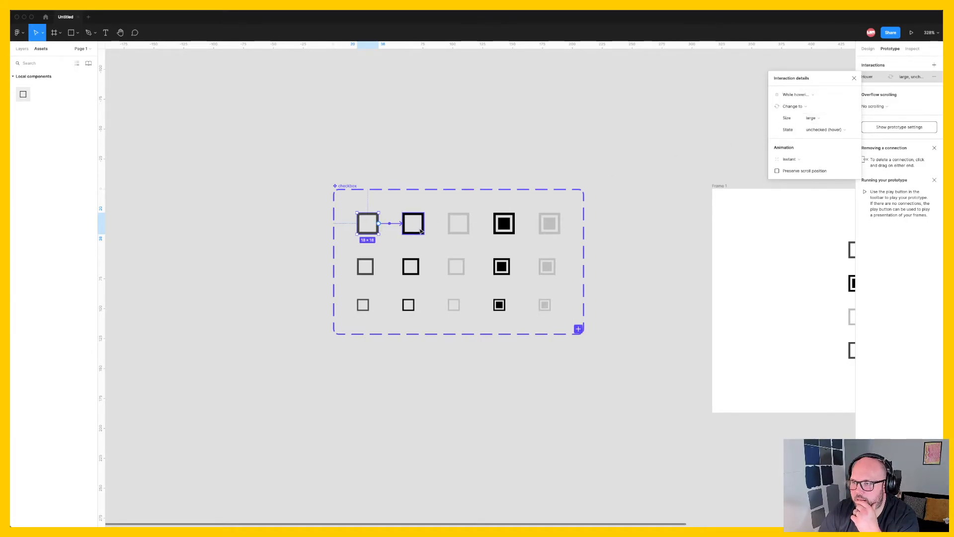
# Step: Link the large unchecked (hover) variant to checked on click, and the large checked variant back to unchecked (initial) on click
pyautogui.click(421, 231)
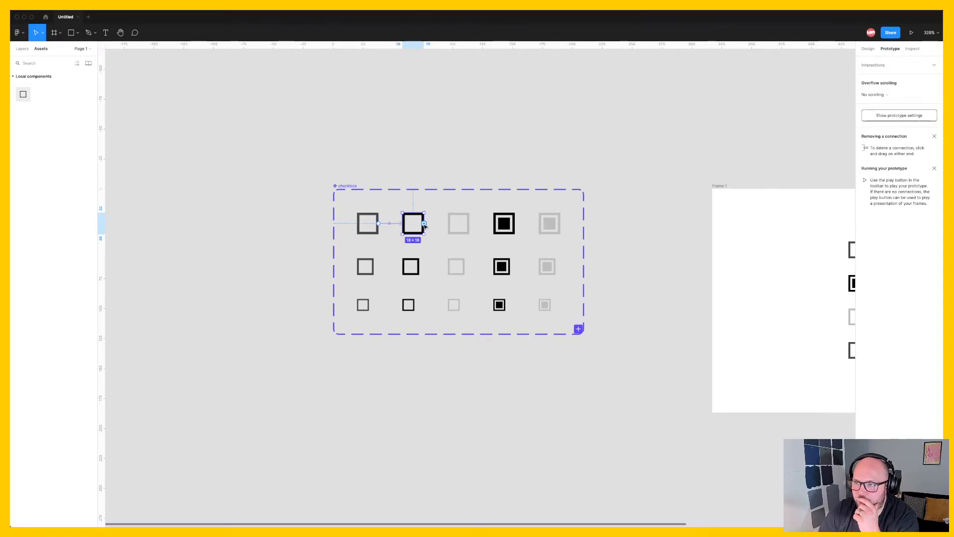
pyautogui.moveTo(425, 223); pyautogui.dragTo(504, 224)
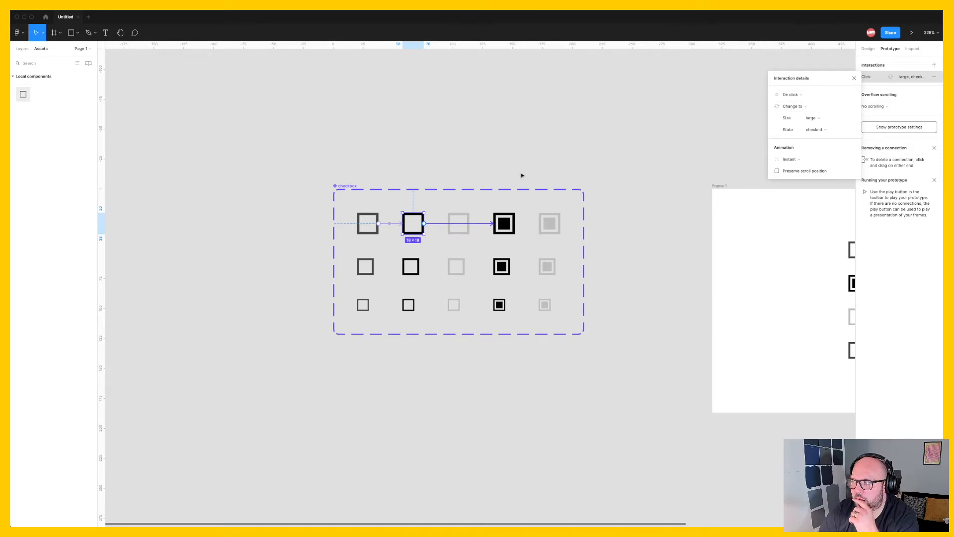
pyautogui.click(802, 92)
pyautogui.click(846, 97)
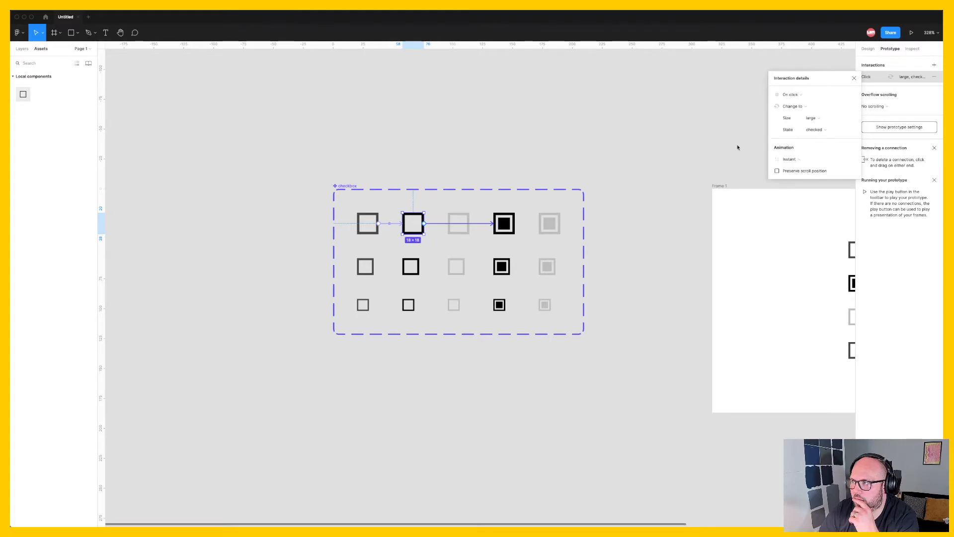
pyautogui.click(509, 228)
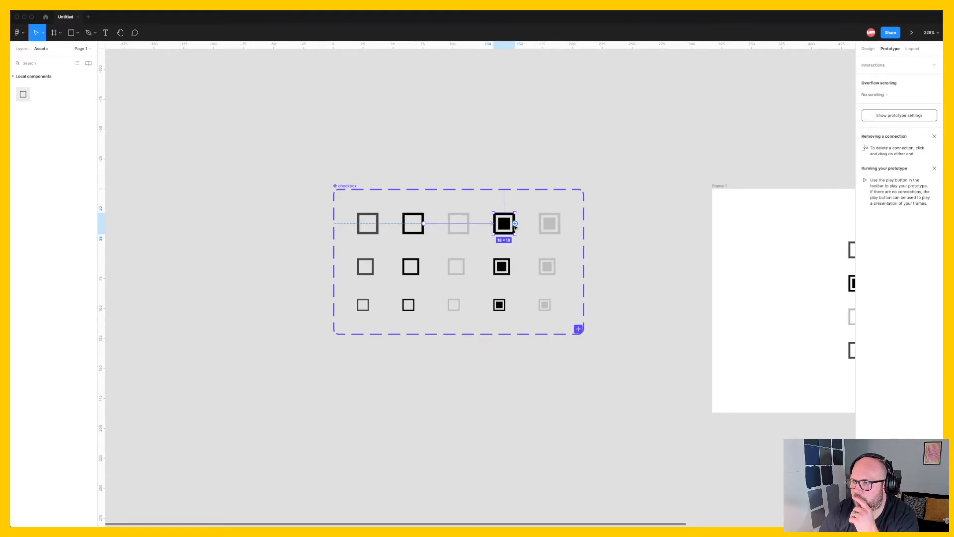
pyautogui.moveTo(515, 223); pyautogui.dragTo(375, 234)
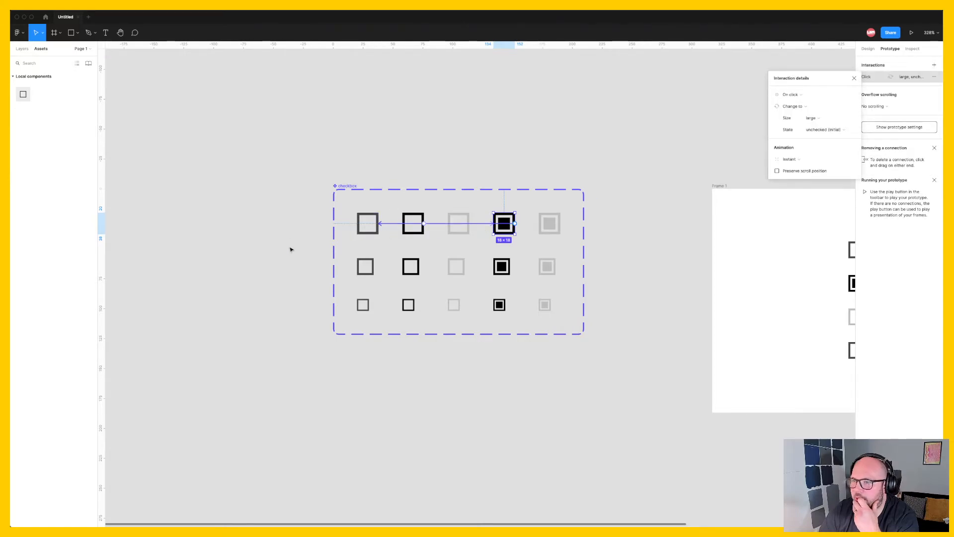
pyautogui.click(319, 251)
# Step: Link the medium unchecked (initial) variant to the medium unchecked (hover) variant with a while-hovering trigger
pyautogui.click(365, 266)
pyautogui.moveTo(373, 267); pyautogui.dragTo(411, 266)
pyautogui.click(790, 95)
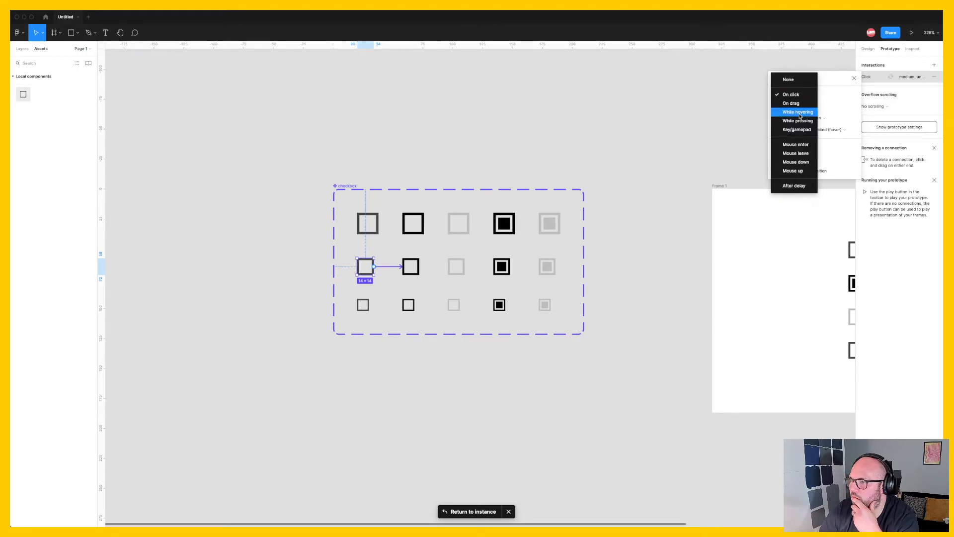
pyautogui.click(798, 112)
# Step: Link the medium unchecked (hover) variant to checked on click, and the medium checked variant back to unchecked (initial) on click
pyautogui.click(411, 267)
pyautogui.moveTo(419, 267); pyautogui.dragTo(512, 266)
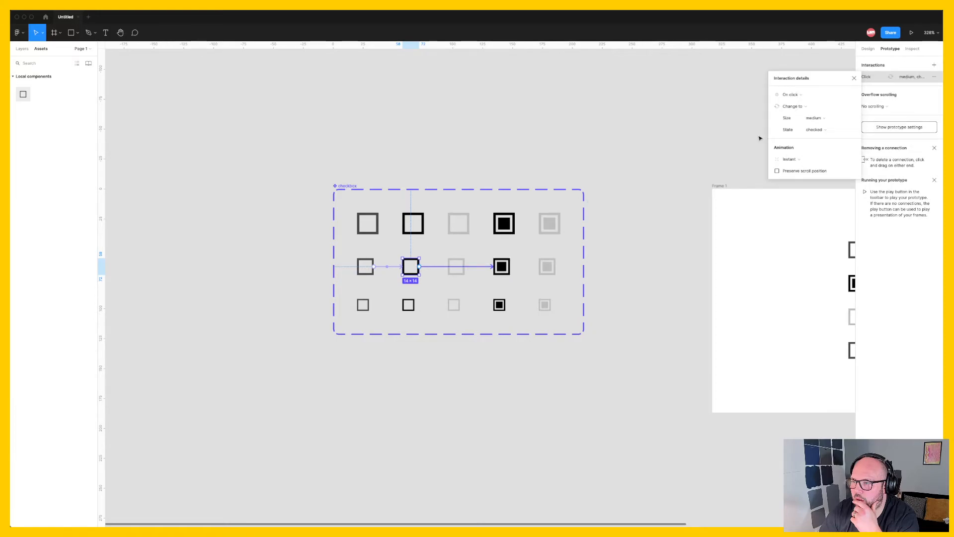
pyautogui.click(502, 267)
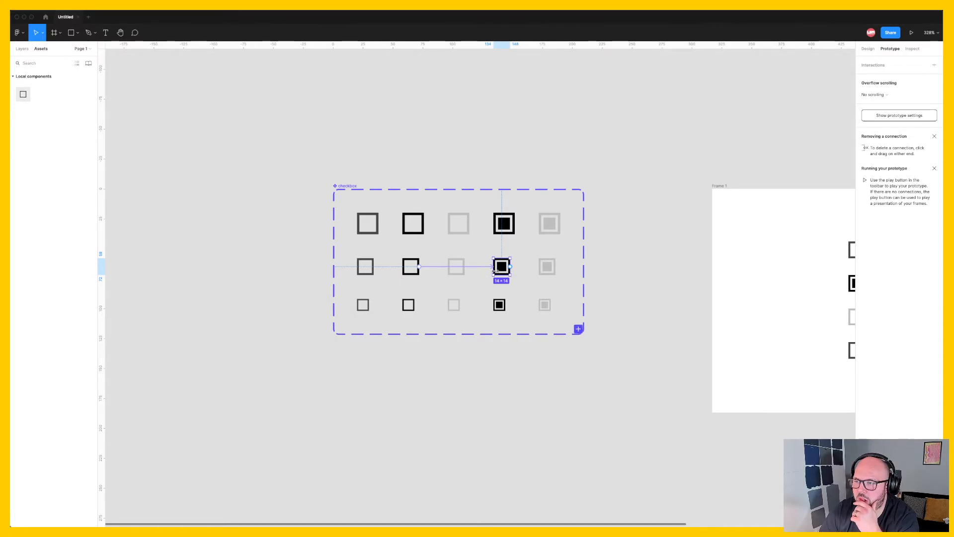
pyautogui.moveTo(511, 269); pyautogui.dragTo(366, 268)
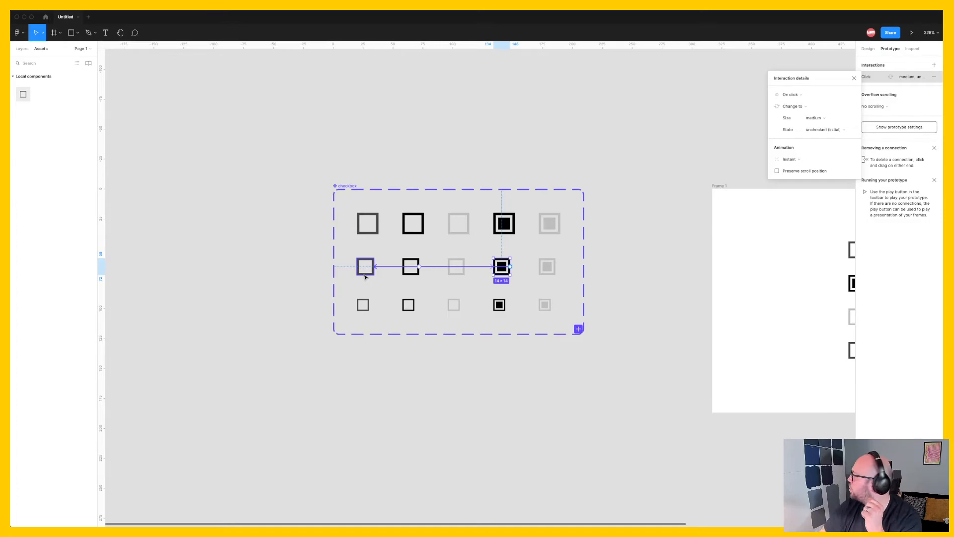
pyautogui.click(315, 304)
# Step: Examine the prototype connections of the medium variants, shifting the unchecked (initial) one aside and undoing that move
pyautogui.click(410, 272)
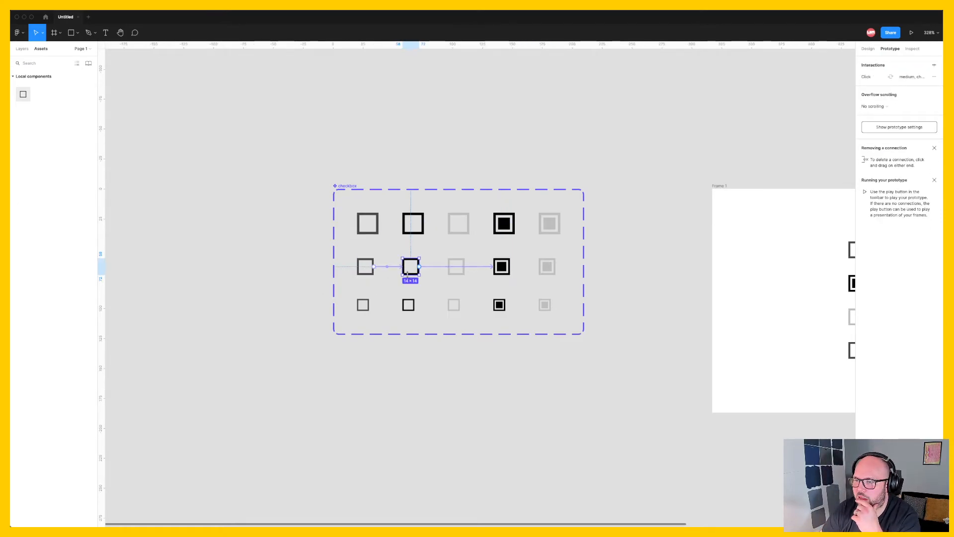
pyautogui.click(365, 267)
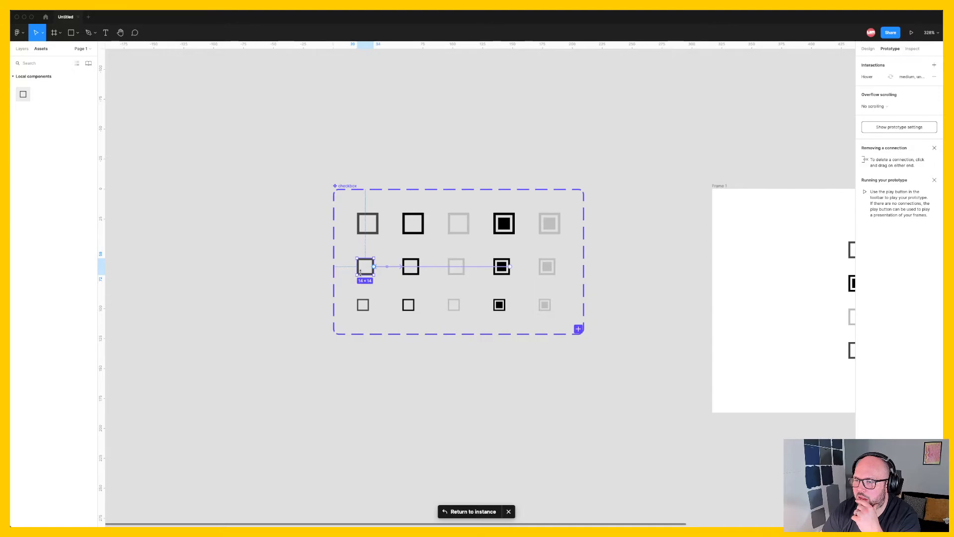
pyautogui.click(389, 267)
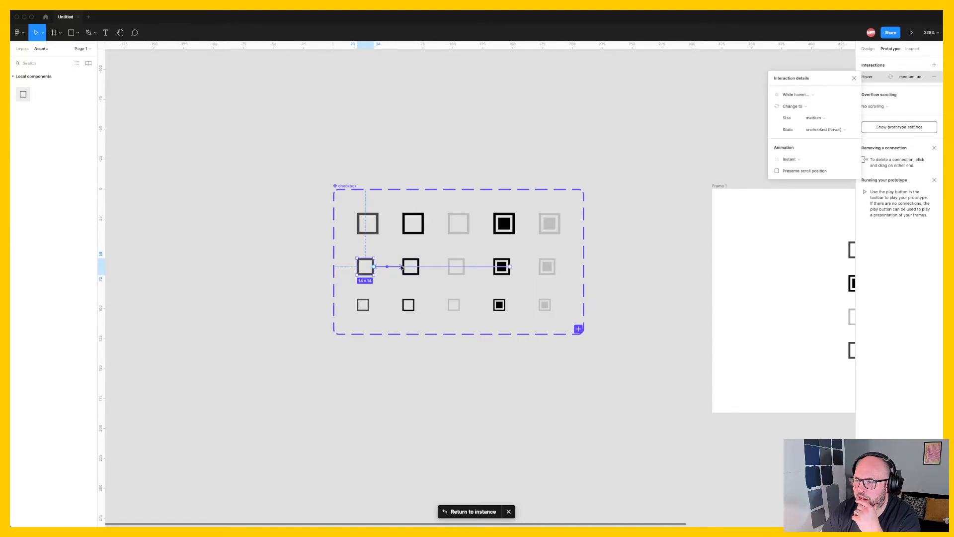
pyautogui.click(479, 261)
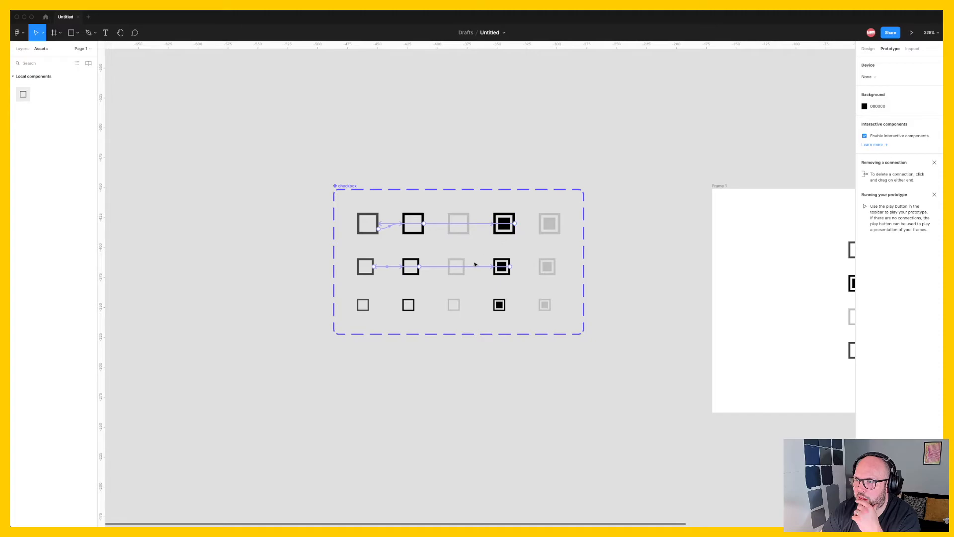
pyautogui.click(359, 273)
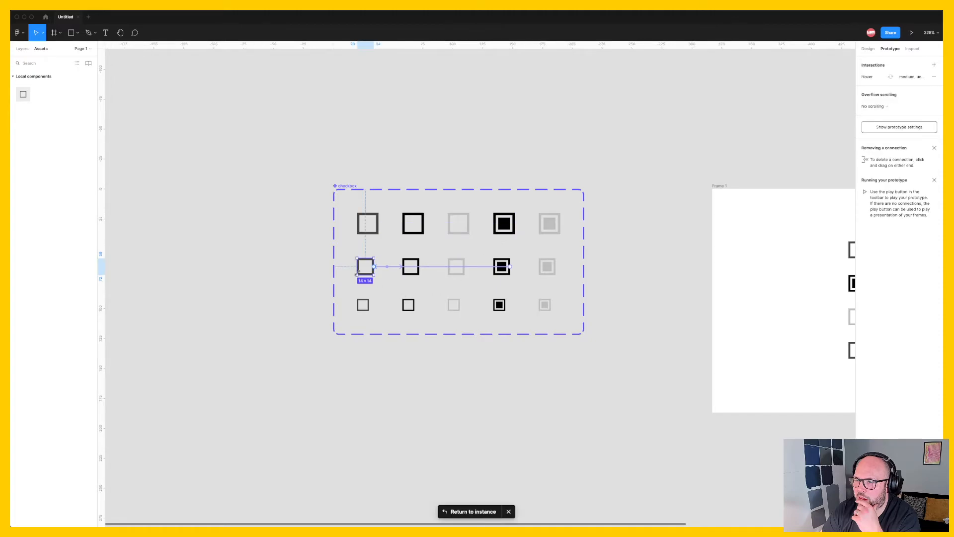
pyautogui.moveTo(360, 273)
pyautogui.mouseDown()
pyautogui.moveTo(351, 247)
pyautogui.moveTo(356, 256)
pyautogui.mouseUp()
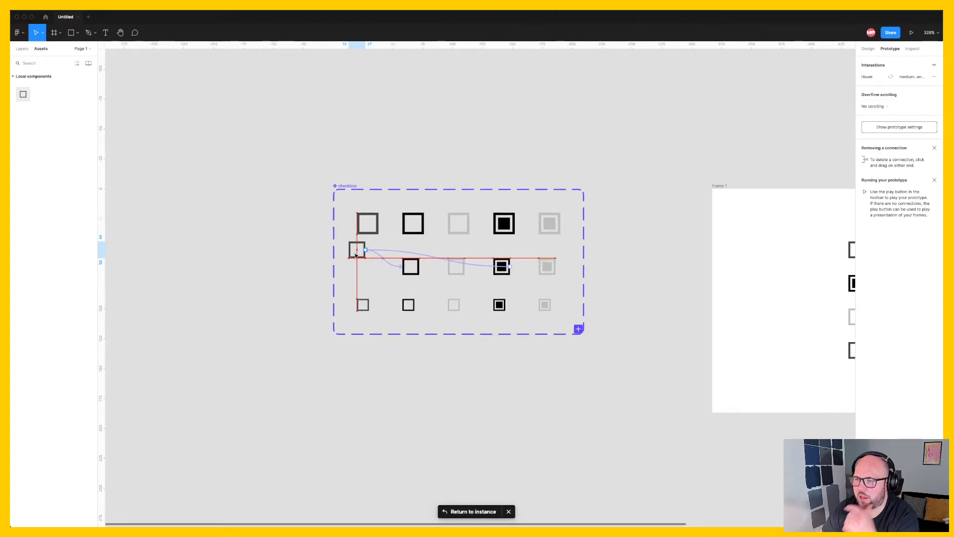
pyautogui.press('super+z')
pyautogui.click(311, 288)
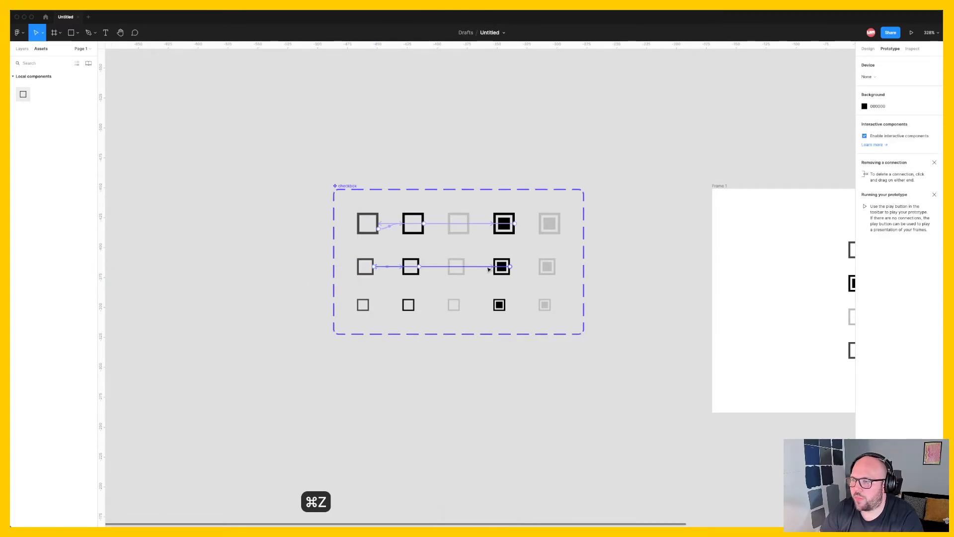
# Step: Link the small unchecked (initial) variant to the small unchecked (hover) variant with a while-hovering trigger
pyautogui.click(367, 306)
pyautogui.moveTo(369, 305); pyautogui.dragTo(412, 305)
pyautogui.click(366, 308)
pyautogui.click(798, 95)
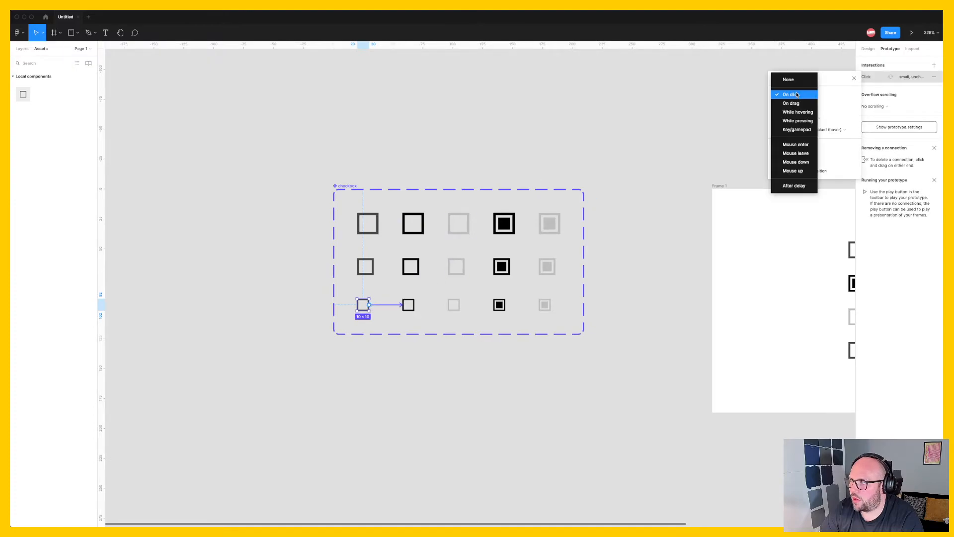
pyautogui.click(798, 112)
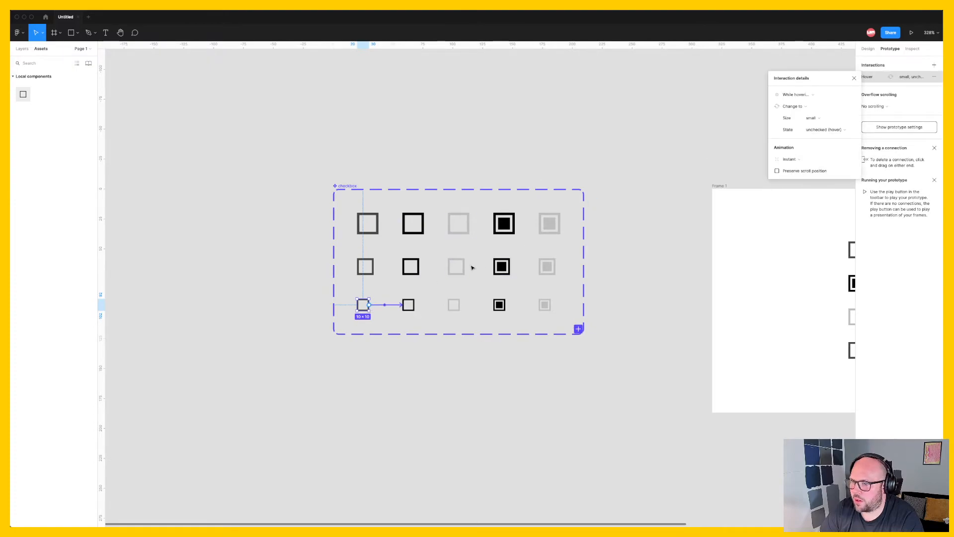
# Step: Link the small unchecked (hover) variant to checked on click, and the small checked variant back to unchecked (initial) on click
pyautogui.click(414, 305)
pyautogui.moveTo(415, 306); pyautogui.dragTo(499, 305)
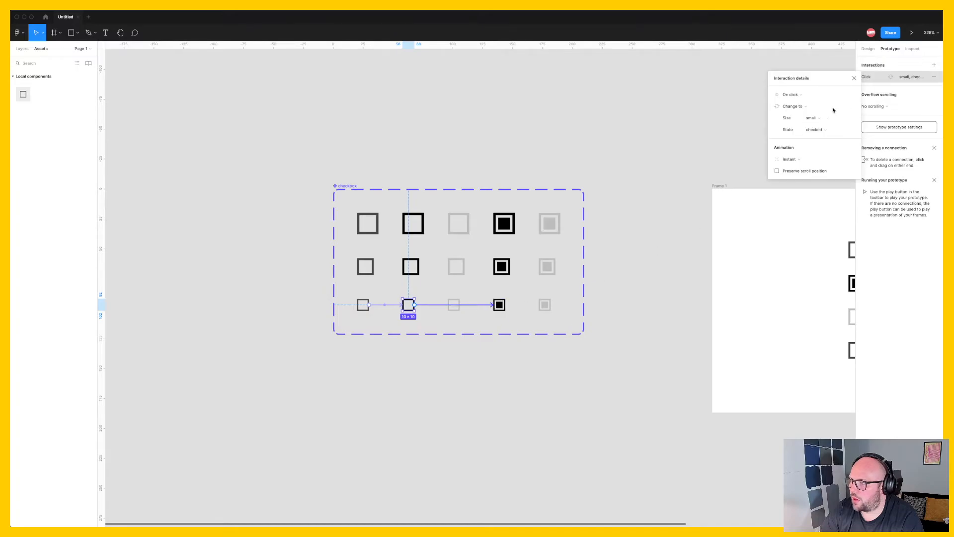
pyautogui.click(499, 304)
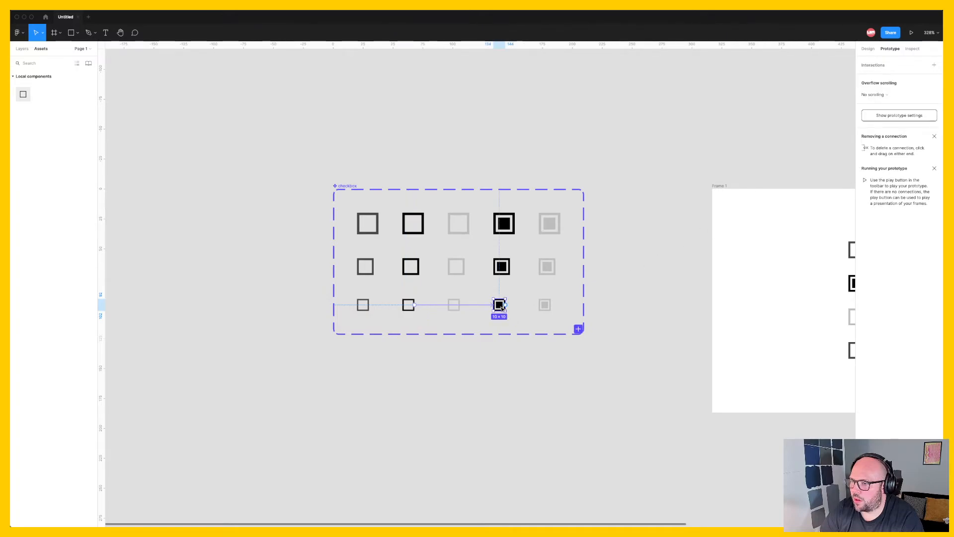
pyautogui.moveTo(507, 308); pyautogui.dragTo(363, 305)
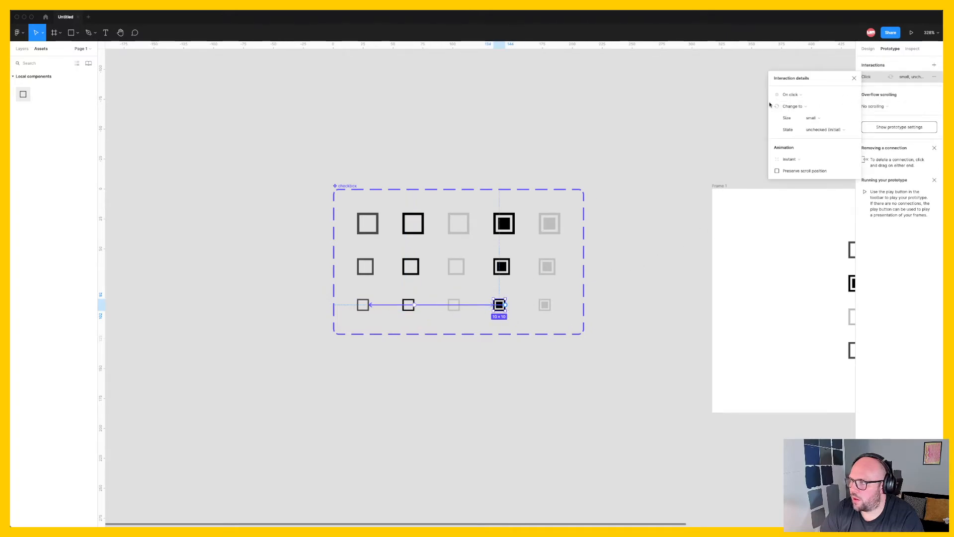
pyautogui.click(421, 342)
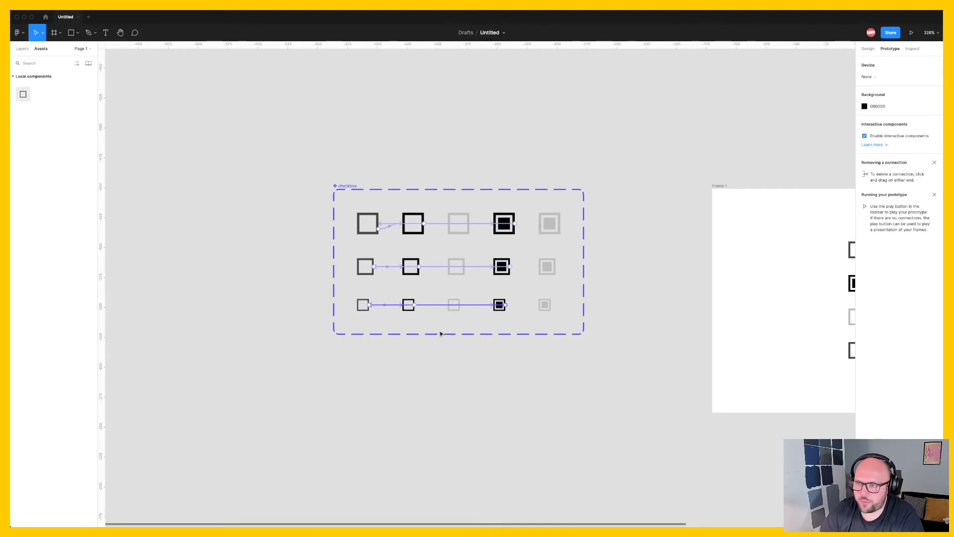
# Step: Add a flow starting point to Frame 1 holding the four checkbox options
pyautogui.press('space')
pyautogui.moveTo(715, 242); pyautogui.dragTo(581, 249)
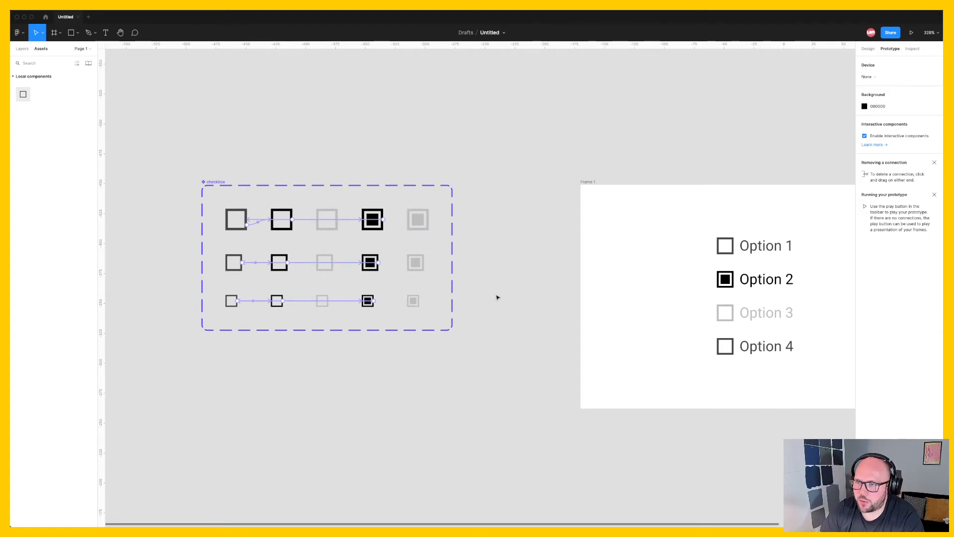
pyautogui.moveTo(587, 307); pyautogui.dragTo(280, 279)
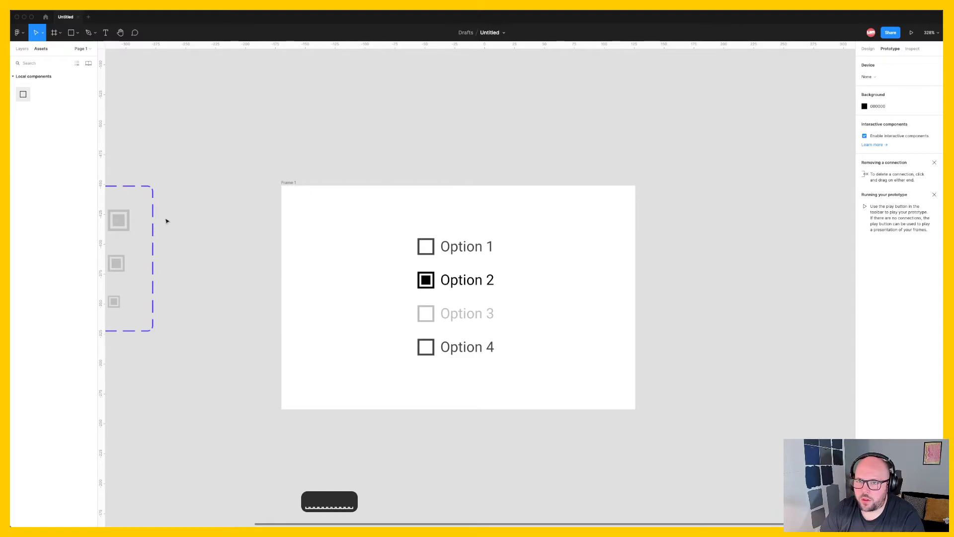
pyautogui.click(288, 184)
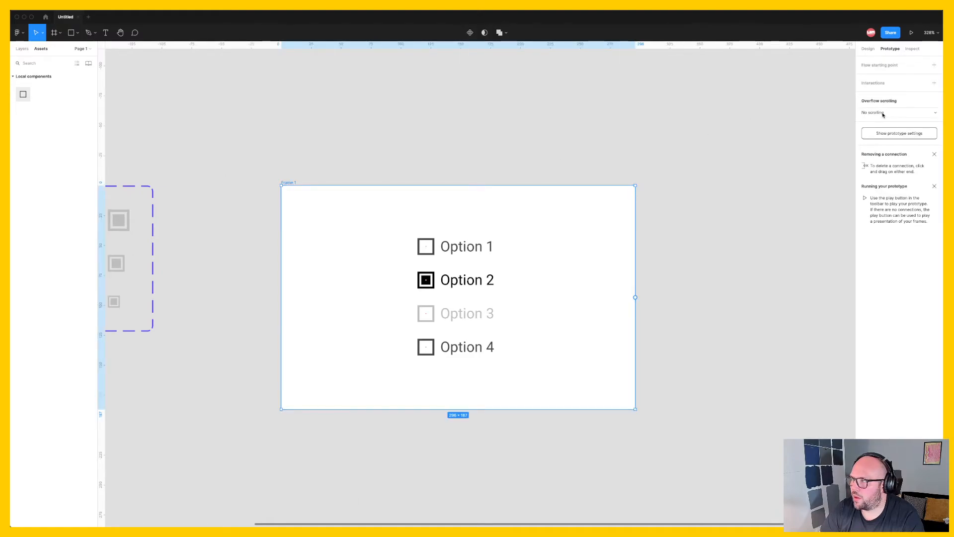
pyautogui.click(934, 65)
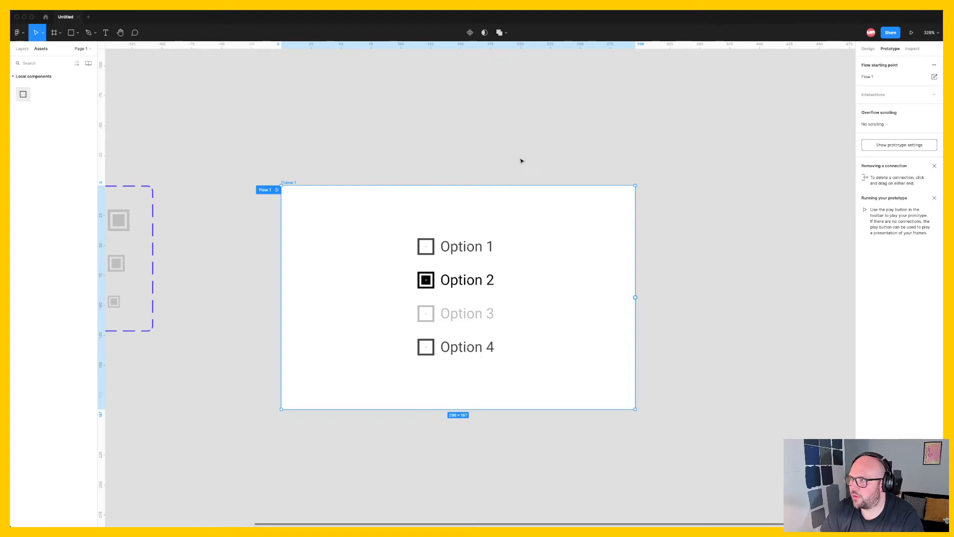
pyautogui.click(521, 160)
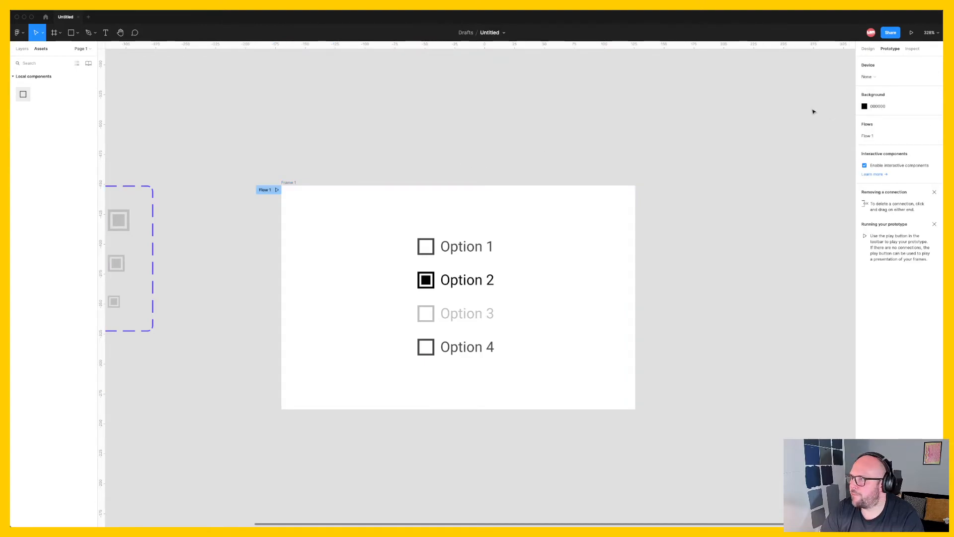
# Step: Run the prototype and enlarge the presented frame so the four options are easy to inspect
pyautogui.click(911, 33)
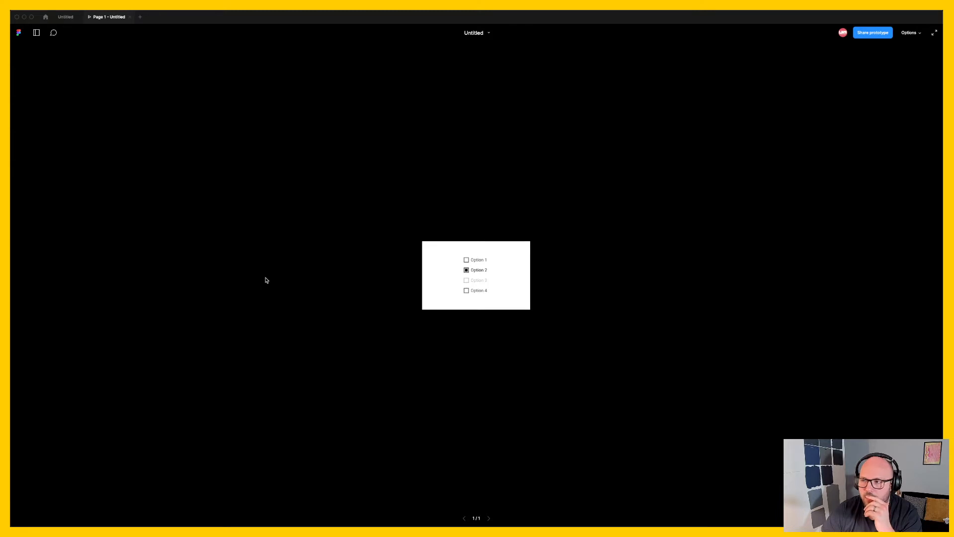
pyautogui.scroll(10, 373, 284)
pyautogui.scroll(-6, 373, 284)
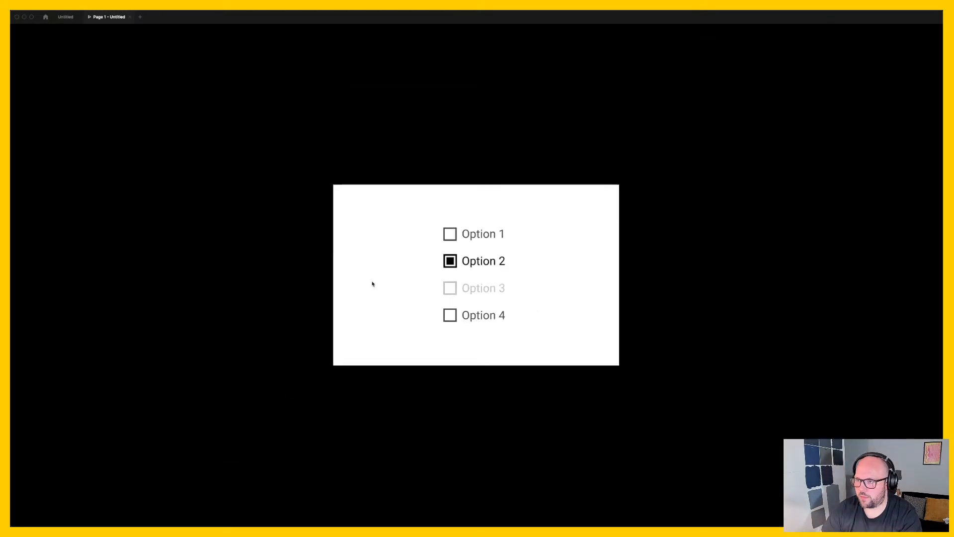
pyautogui.scroll(5, 372, 283)
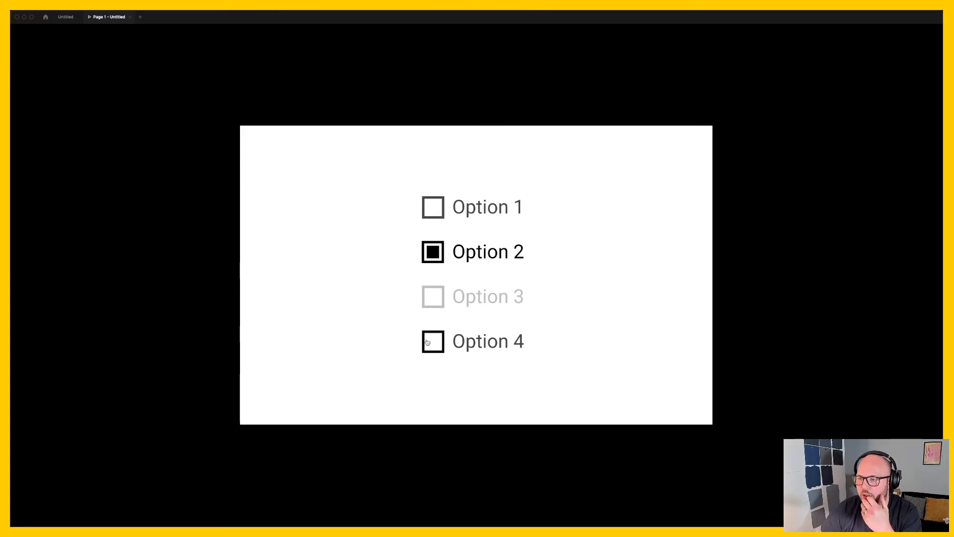
# Step: Test the interactive checkboxes of Option 1, Option 2 and Option 4 by toggling each repeatedly in the prototype
pyautogui.click(436, 253)
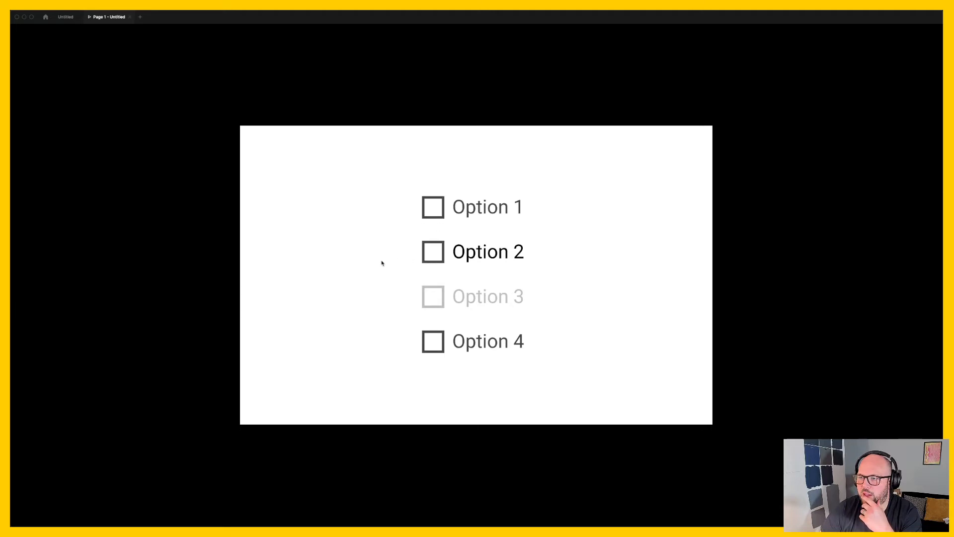
pyautogui.click(427, 256)
pyautogui.click(427, 256)
pyautogui.click(428, 257)
pyautogui.click(427, 257)
pyautogui.click(435, 213)
pyautogui.click(435, 212)
pyautogui.click(435, 212)
pyautogui.click(435, 213)
pyautogui.click(435, 213)
pyautogui.click(435, 213)
pyautogui.click(435, 212)
pyautogui.click(430, 258)
pyautogui.click(431, 258)
pyautogui.click(431, 345)
pyautogui.click(432, 344)
pyautogui.click(432, 344)
pyautogui.click(432, 345)
pyautogui.click(432, 345)
pyautogui.click(432, 345)
pyautogui.click(432, 344)
pyautogui.click(432, 345)
pyautogui.click(432, 345)
pyautogui.click(432, 344)
pyautogui.click(431, 249)
pyautogui.click(432, 252)
pyautogui.click(433, 253)
pyautogui.click(434, 253)
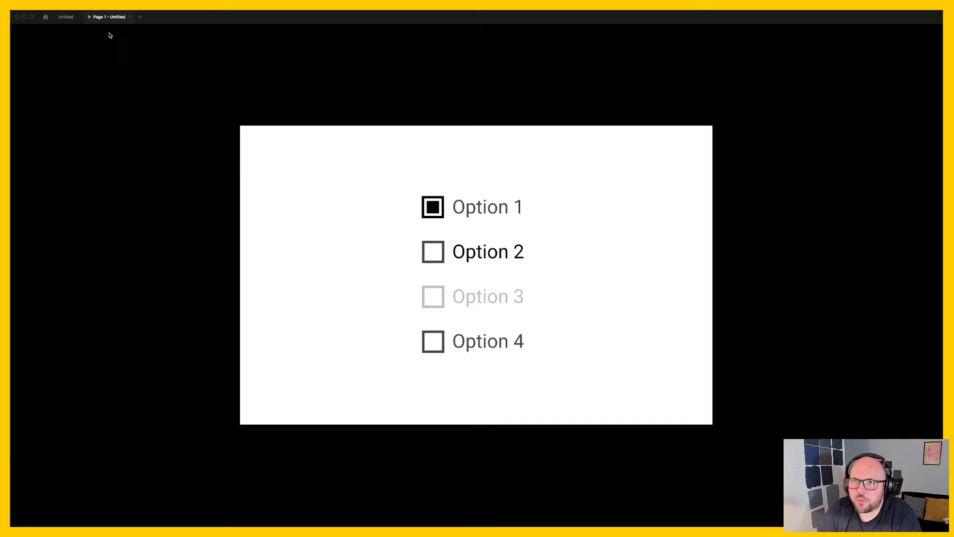
# Step: Go back to the design file and examine the properties of the five large checkbox variants one by one
pyautogui.click(65, 17)
pyautogui.moveTo(268, 275); pyautogui.dragTo(634, 283)
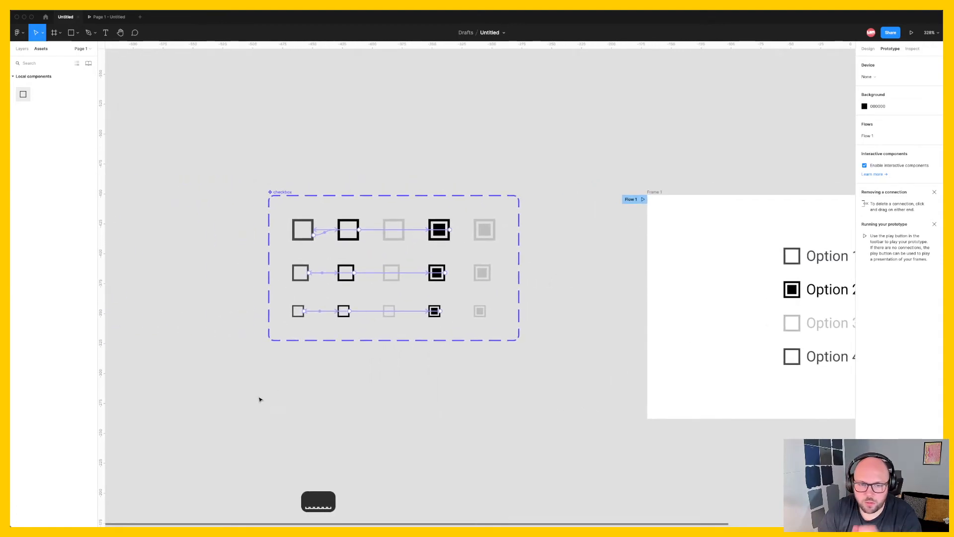
pyautogui.moveTo(525, 403); pyautogui.dragTo(595, 389)
pyautogui.click(348, 224)
pyautogui.keyDown('shift'); pyautogui.click(347, 267); pyautogui.keyUp('shift')
pyautogui.click(348, 221)
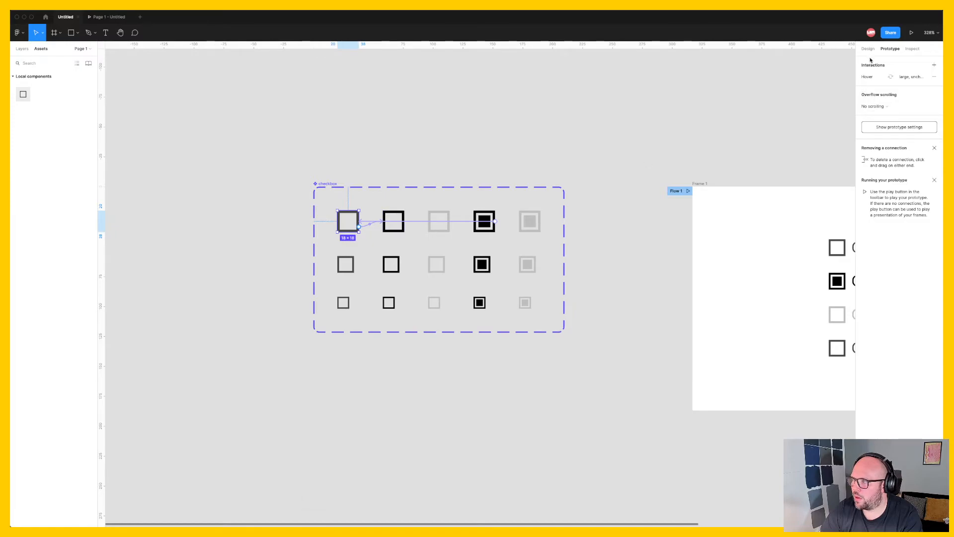
pyautogui.hotkey('alt', '8')
pyautogui.click(393, 221)
pyautogui.click(439, 223)
pyautogui.click(484, 223)
pyautogui.click(537, 225)
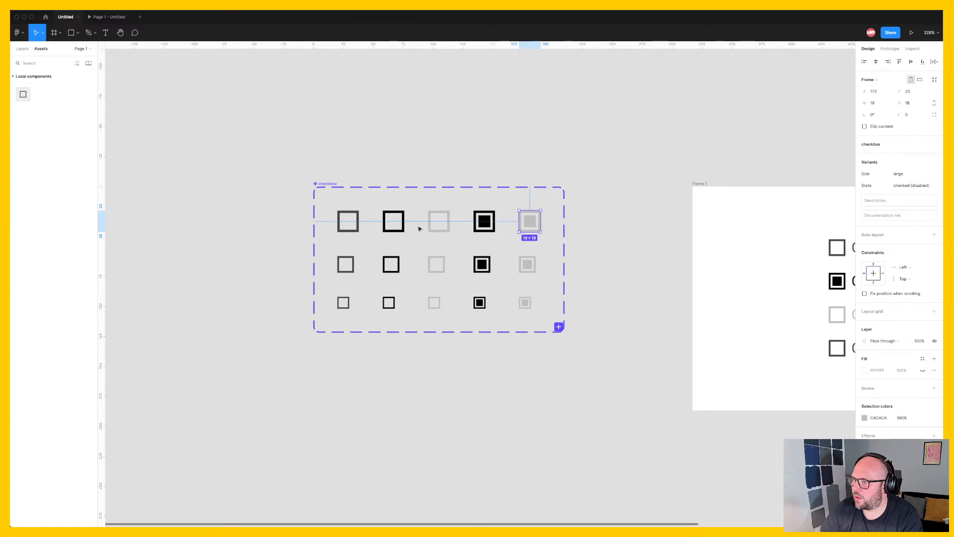
pyautogui.click(348, 221)
pyautogui.click(392, 223)
pyautogui.click(439, 222)
pyautogui.click(484, 223)
pyautogui.click(533, 222)
pyautogui.click(625, 299)
pyautogui.moveTo(625, 298); pyautogui.dragTo(503, 292)
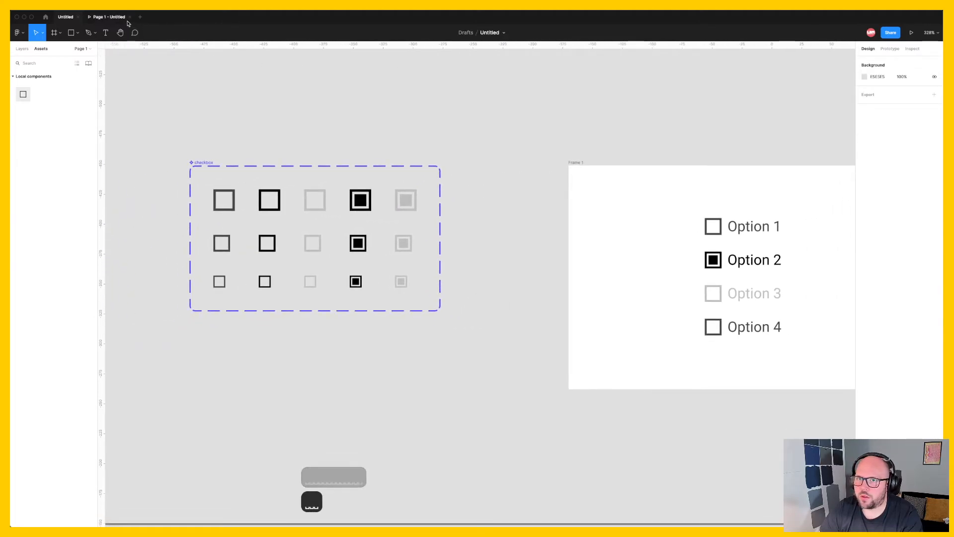
# Step: Return to the running prototype and test toggling the Option 2 and Option 4 checkboxes again
pyautogui.click(107, 17)
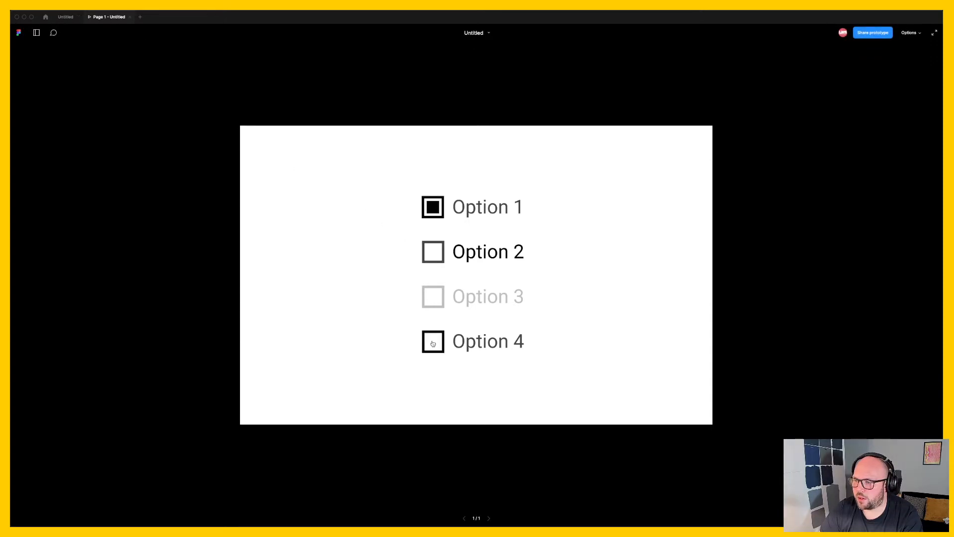
pyautogui.click(435, 255)
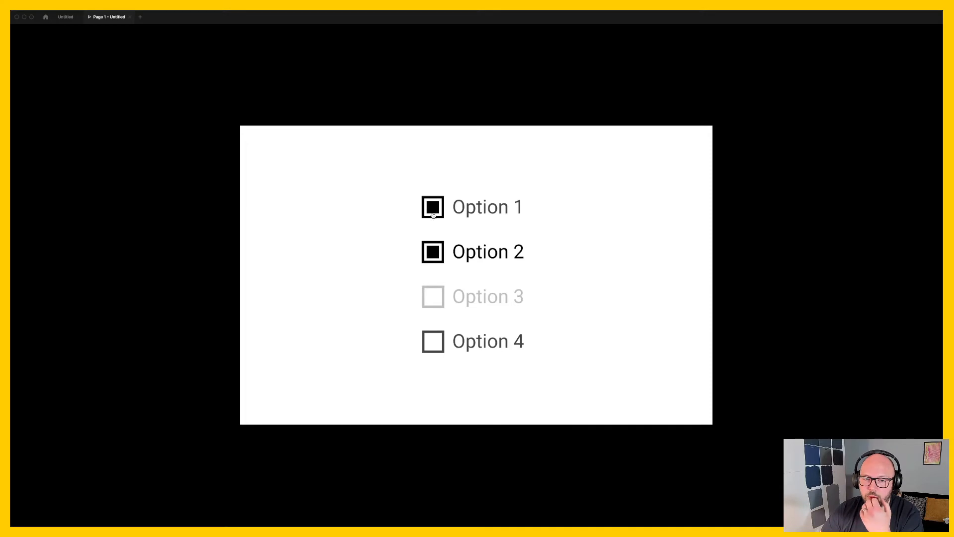
pyautogui.click(433, 346)
pyautogui.click(443, 254)
pyautogui.click(442, 339)
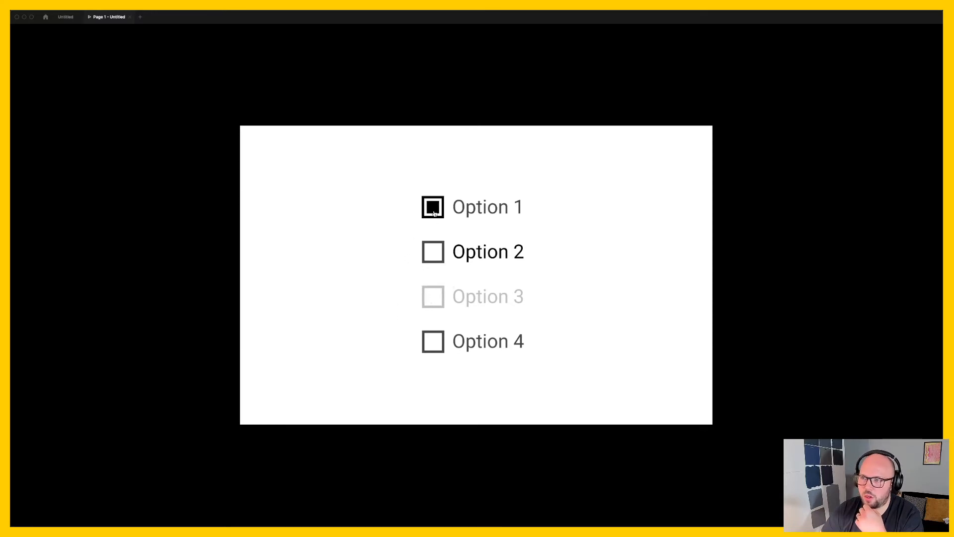
pyautogui.click(433, 252)
pyautogui.click(433, 341)
pyautogui.click(433, 252)
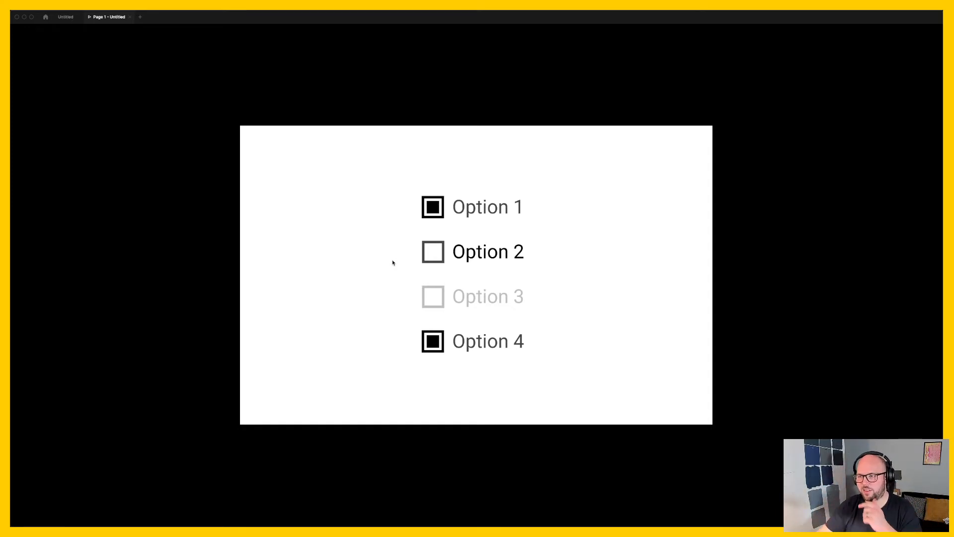
# Step: Return to the design file's prototype connections and place a checkbox component instance on the canvas below the variant set
pyautogui.click(69, 18)
pyautogui.click(890, 49)
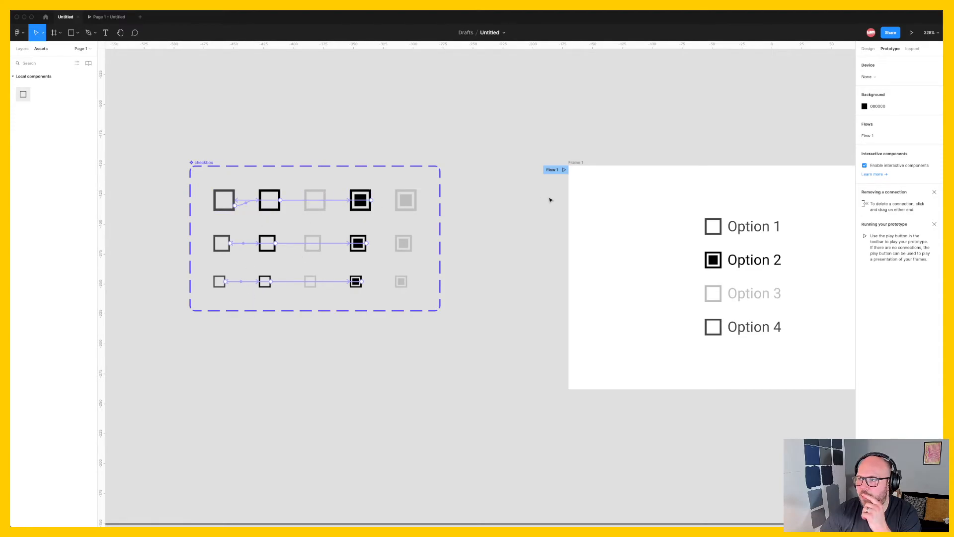
pyautogui.hscroll(5, 583, 244)
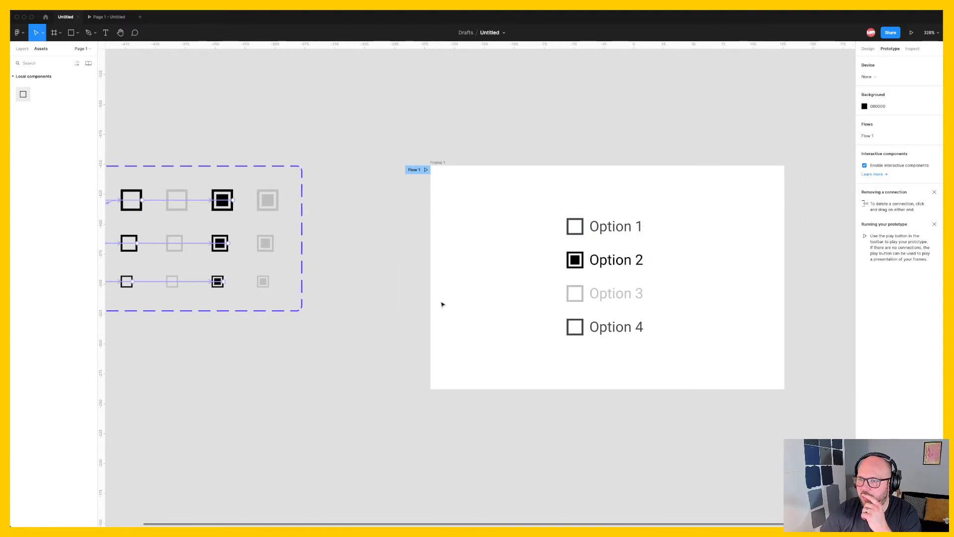
pyautogui.hscroll(-4, 441, 302)
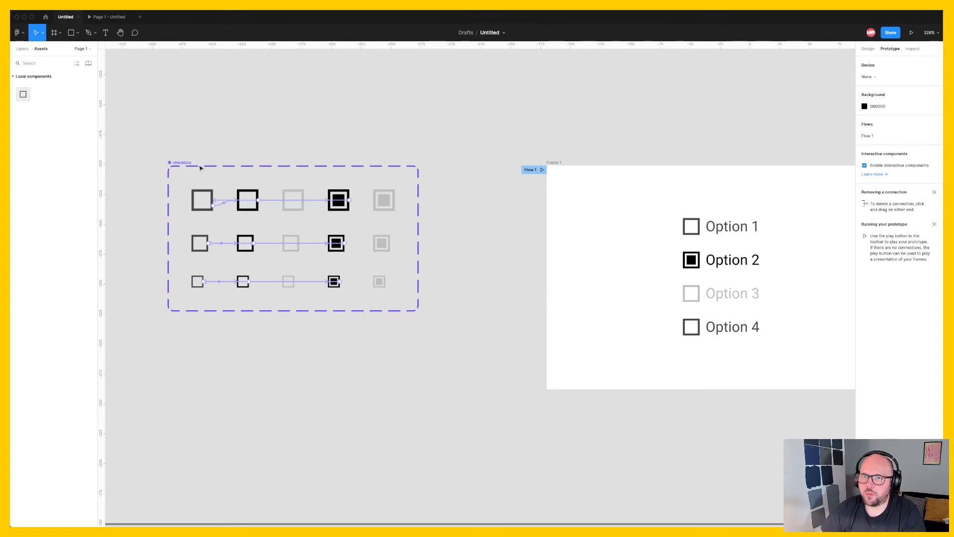
pyautogui.moveTo(23, 93); pyautogui.dragTo(242, 400)
pyautogui.click(309, 392)
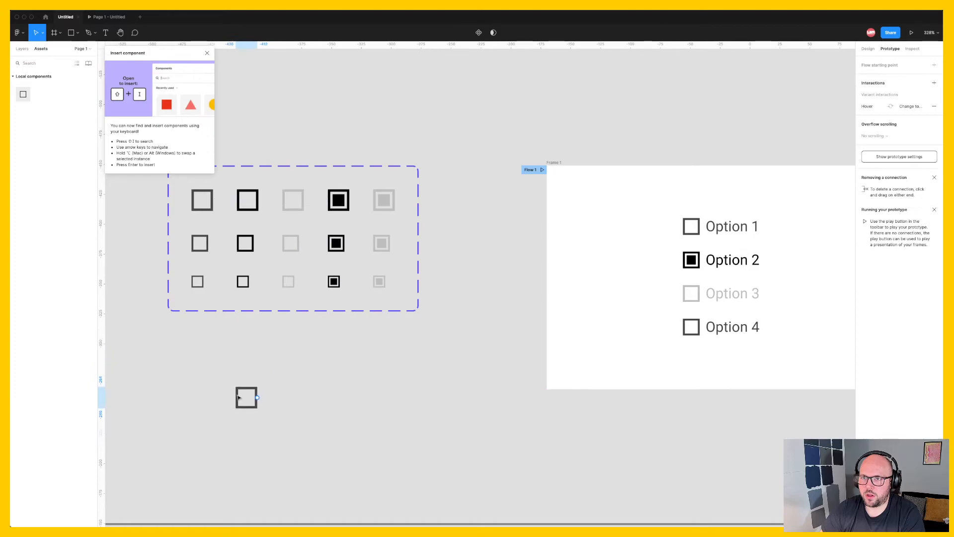
pyautogui.click(207, 53)
pyautogui.click(322, 395)
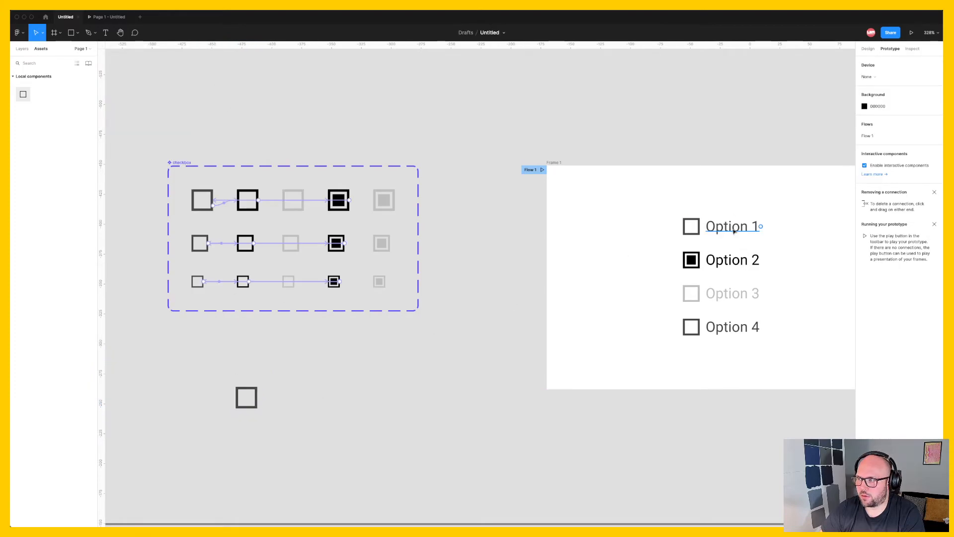
# Step: Duplicate the Option 1 label from Frame 1 and place the copy just beside the new checkbox instance
pyautogui.click(734, 231)
pyautogui.press('super+c')
pyautogui.press('super+v')
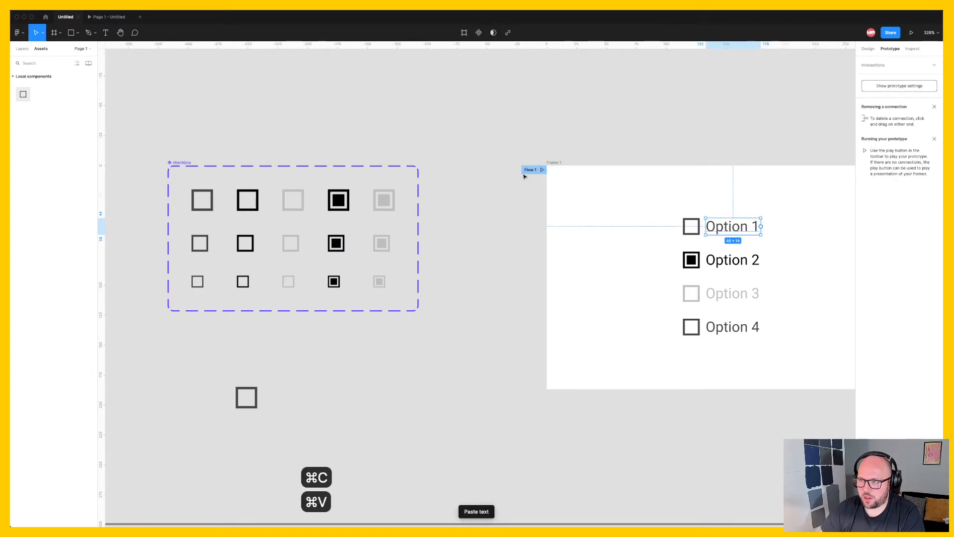
pyautogui.moveTo(721, 218); pyautogui.dragTo(287, 400)
pyautogui.press('alt')
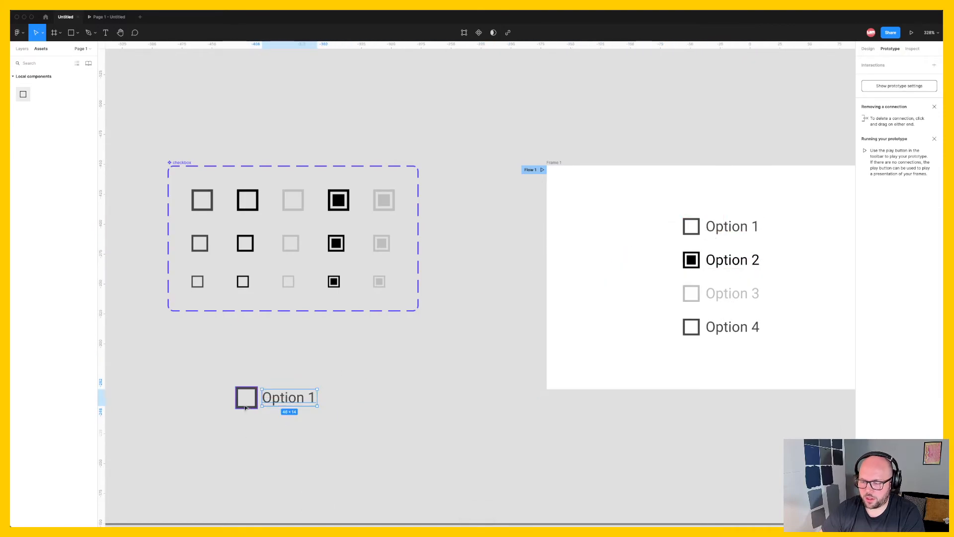
pyautogui.press('Right')
pyautogui.click(291, 427)
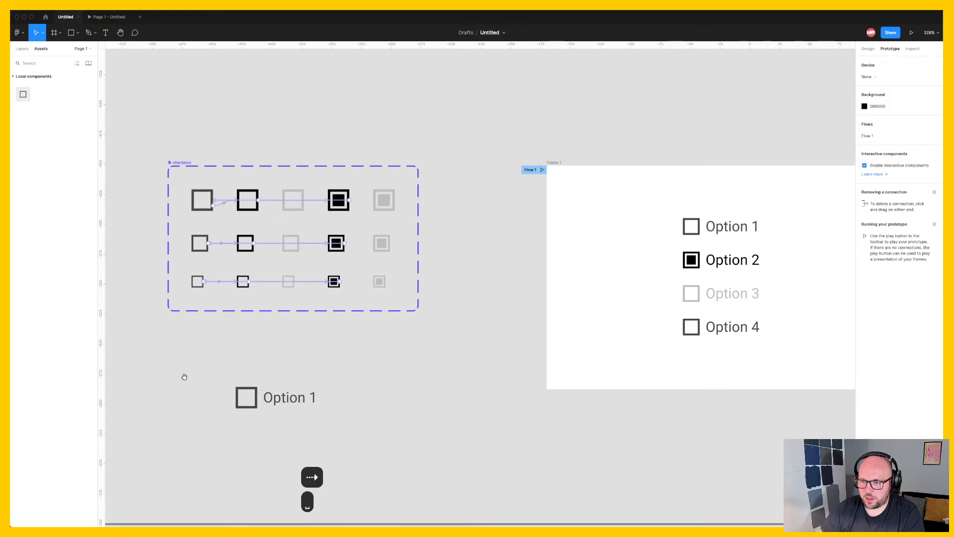
# Step: Group the loose checkbox instance with its Option 1 label, with the layer list shown
pyautogui.scroll(-3, 238, 284)
pyautogui.hscroll(-2, 239, 283)
pyautogui.moveTo(237, 280); pyautogui.dragTo(406, 347)
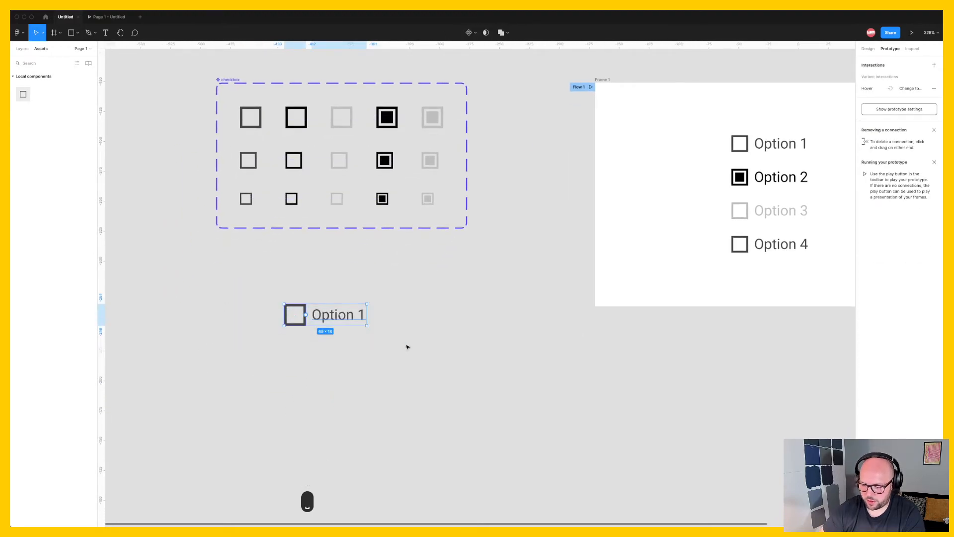
pyautogui.press('super+k')
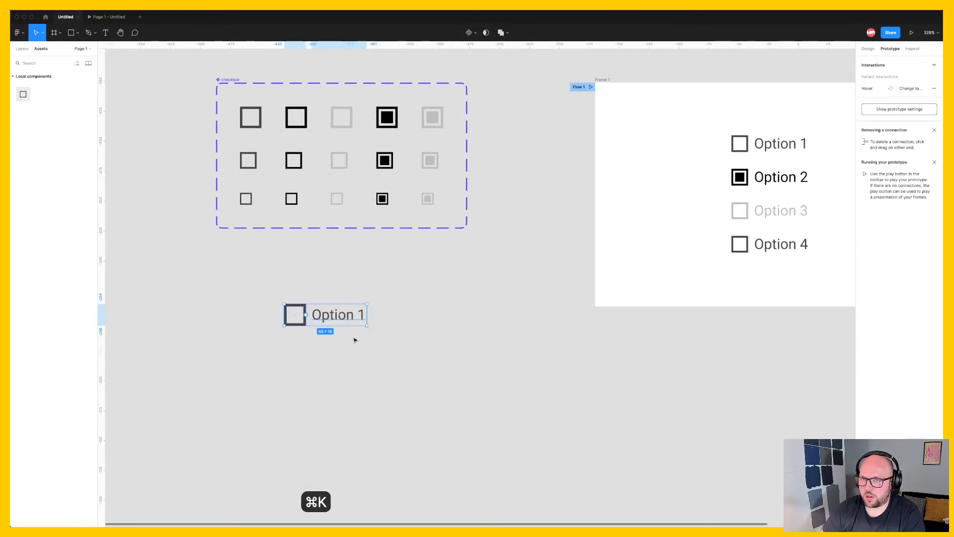
pyautogui.click(22, 49)
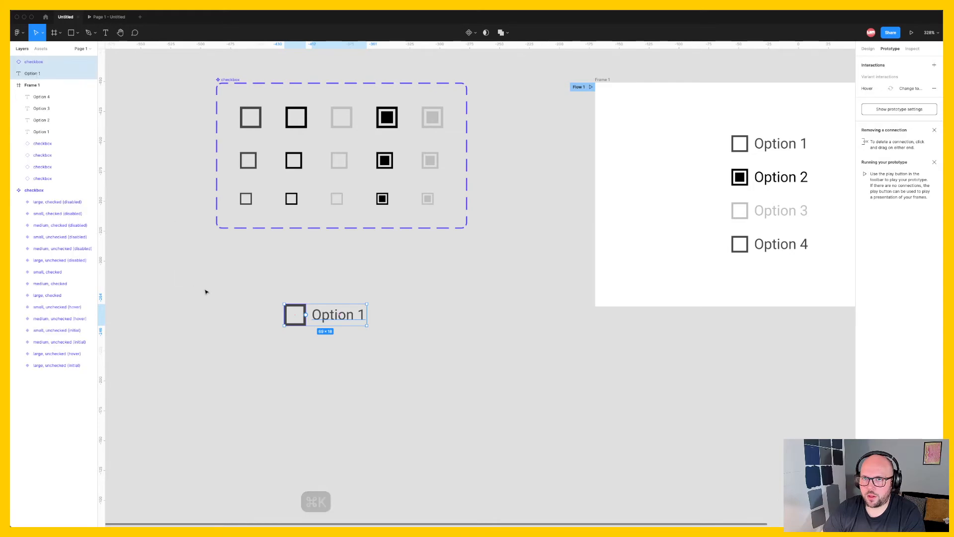
pyautogui.press('super+z')
pyautogui.moveTo(370, 354); pyautogui.dragTo(257, 292)
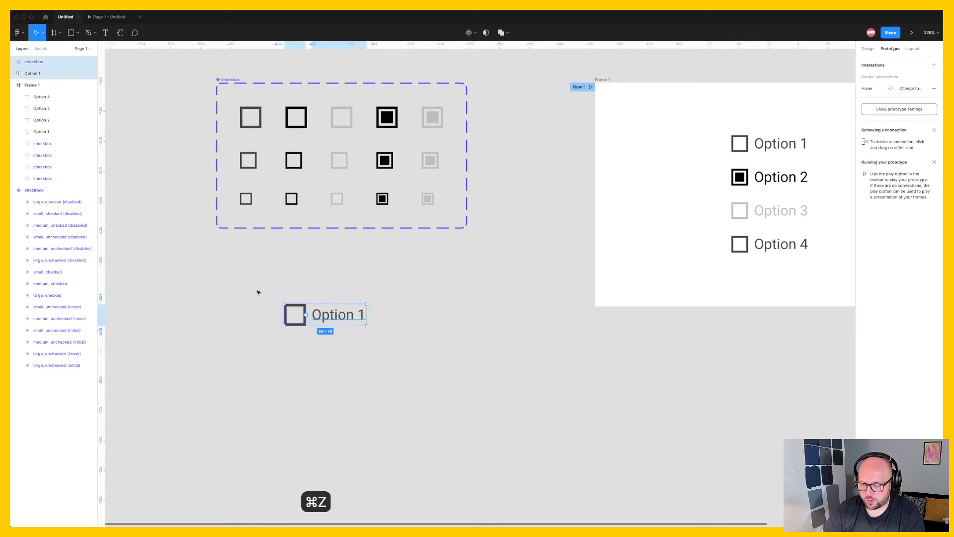
pyautogui.press('super+g')
# Step: Rename the new checkbox-and-label group as "checkbox options/unchecked (initial)"
pyautogui.doubleClick(31, 62)
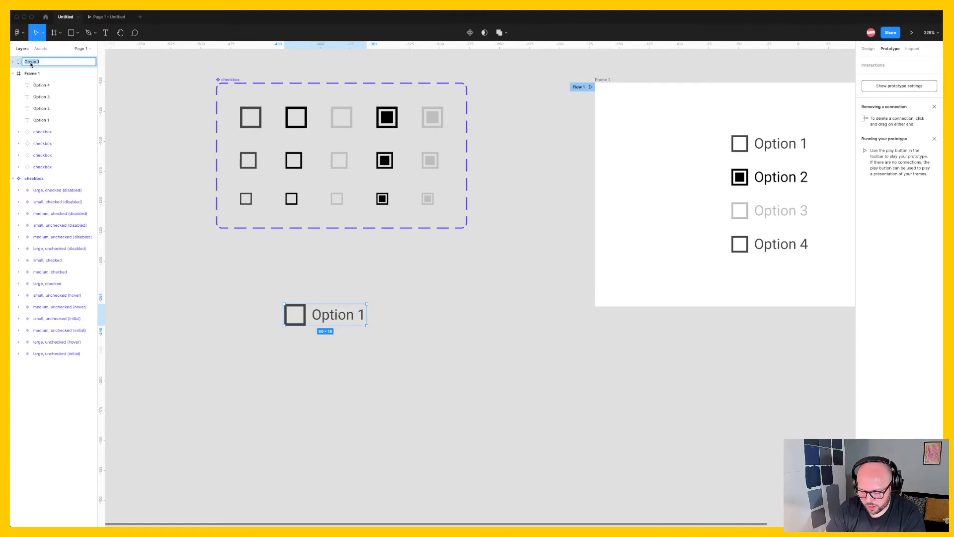
pyautogui.write('checkb')
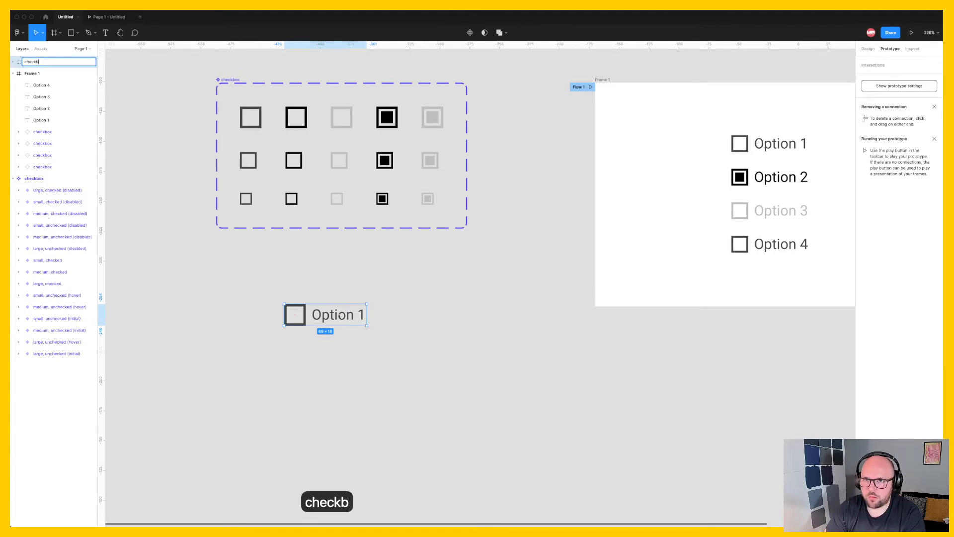
pyautogui.write('ox options')
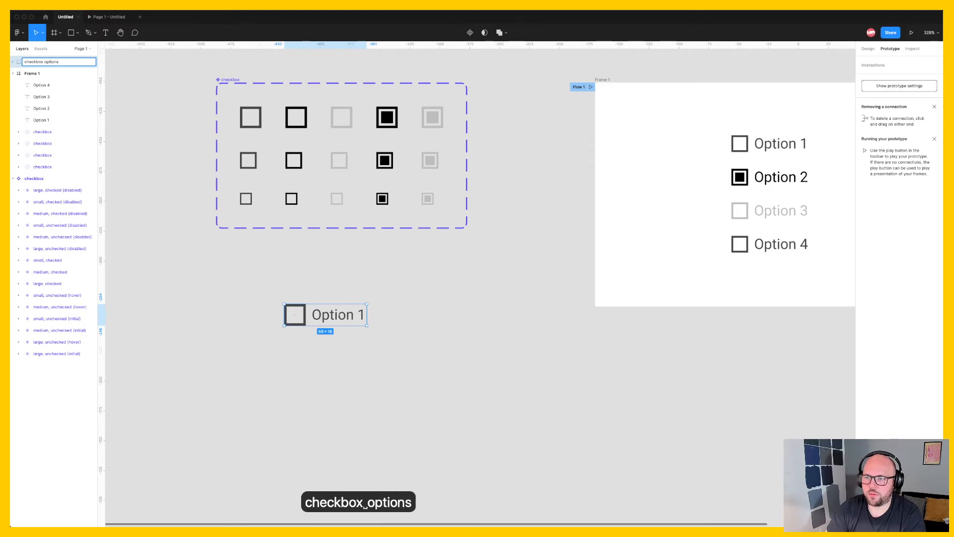
pyautogui.write('/')
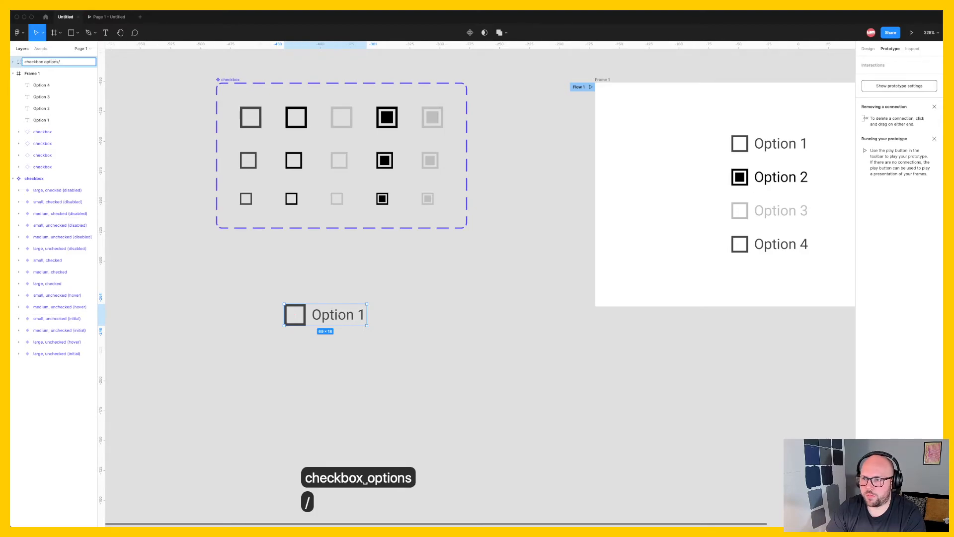
pyautogui.write('initi')
pyautogui.press('BackSpace')
pyautogui.press('BackSpace')
pyautogui.press('BackSpace')
pyautogui.press('BackSpace')
pyautogui.press('BackSpace')
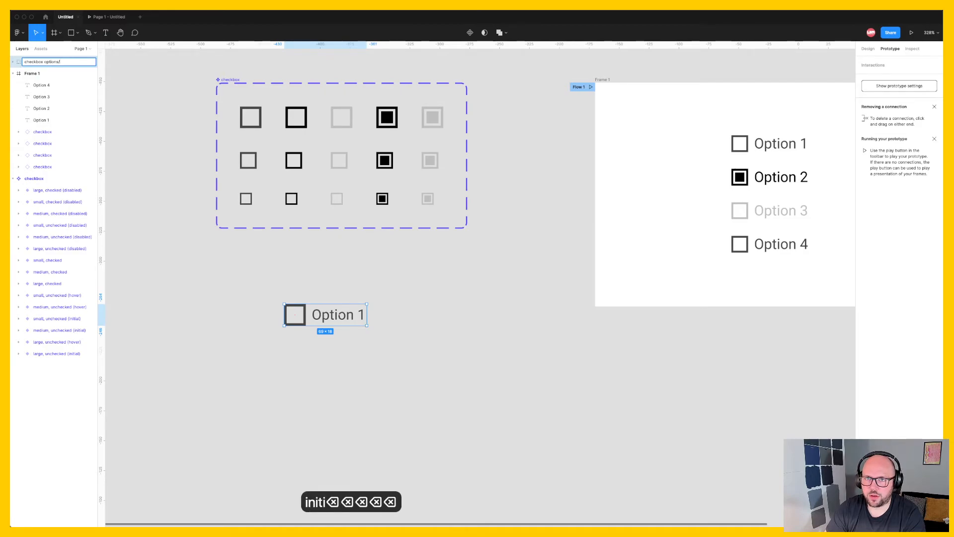
pyautogui.write('unci')
pyautogui.press('BackSpace')
pyautogui.write('hecked')
pyautogui.press('BackSpace')
pyautogui.press('BackSpace')
pyautogui.press('BackSpace')
pyautogui.press('BackSpace')
pyautogui.press('BackSpace')
pyautogui.press('BackSpace')
pyautogui.write('hecked (in')
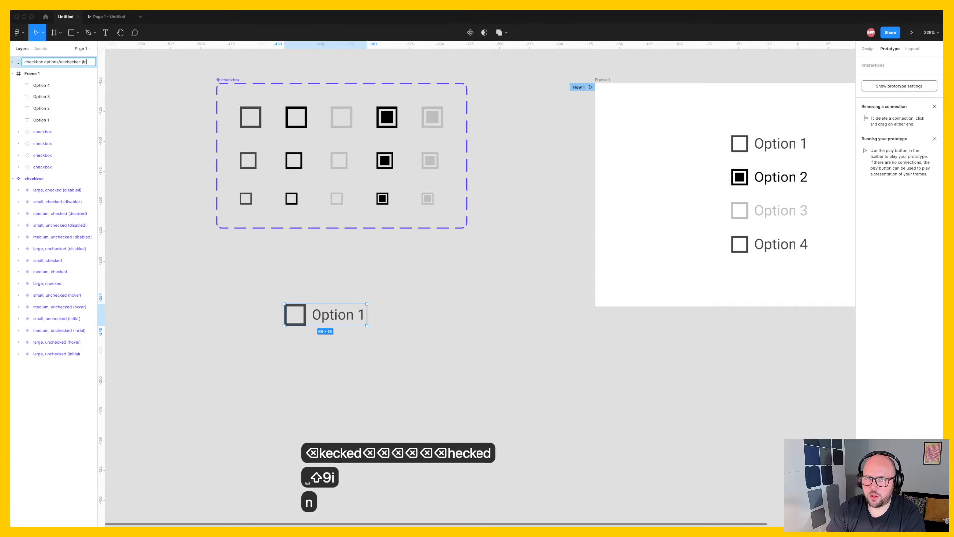
pyautogui.write('itial)')
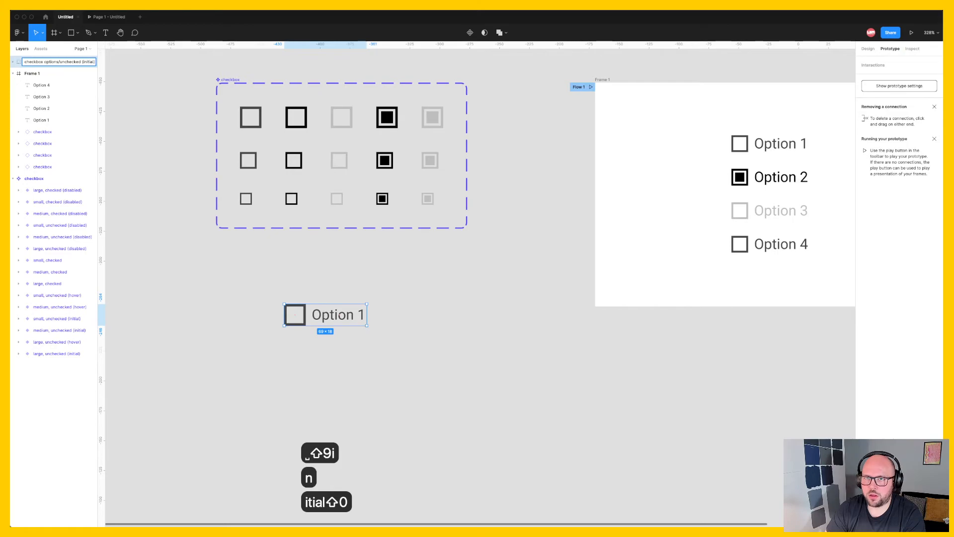
pyautogui.press('Return')
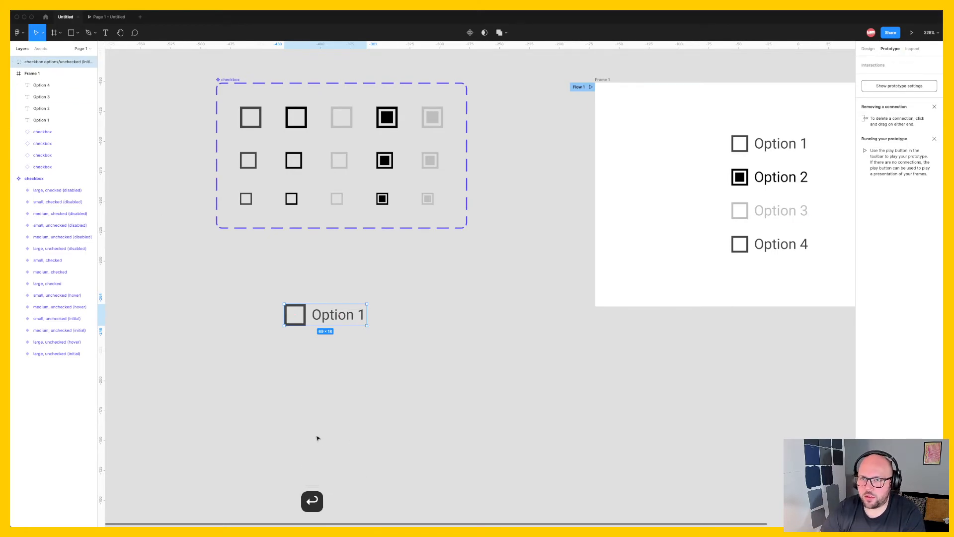
# Step: Duplicate the labelled option group beside the original and set the copy's checkbox State to unchecked (hover)
pyautogui.moveTo(314, 315)
pyautogui.mouseDown()
pyautogui.moveTo(215, 313)
pyautogui.moveTo(341, 313)
pyautogui.moveTo(322, 312)
pyautogui.mouseUp()
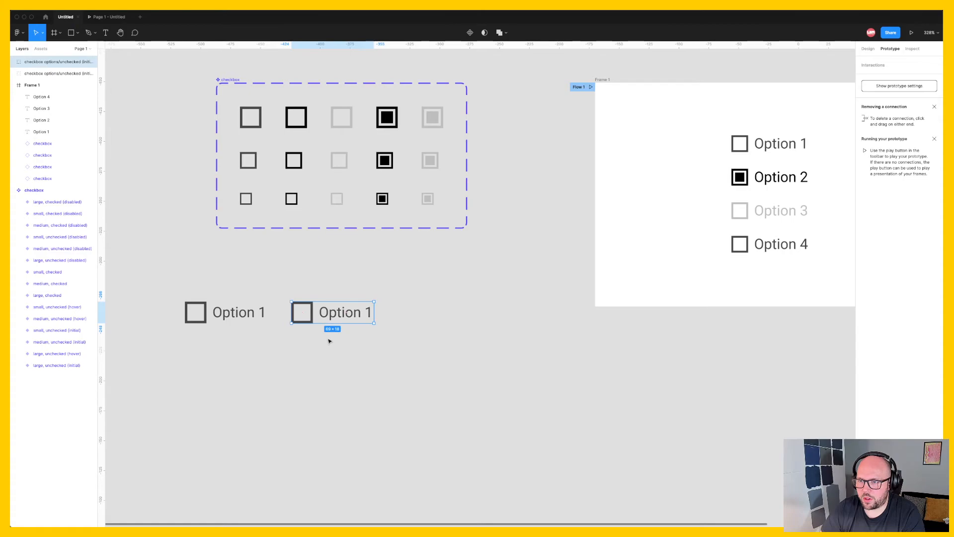
pyautogui.click(328, 341)
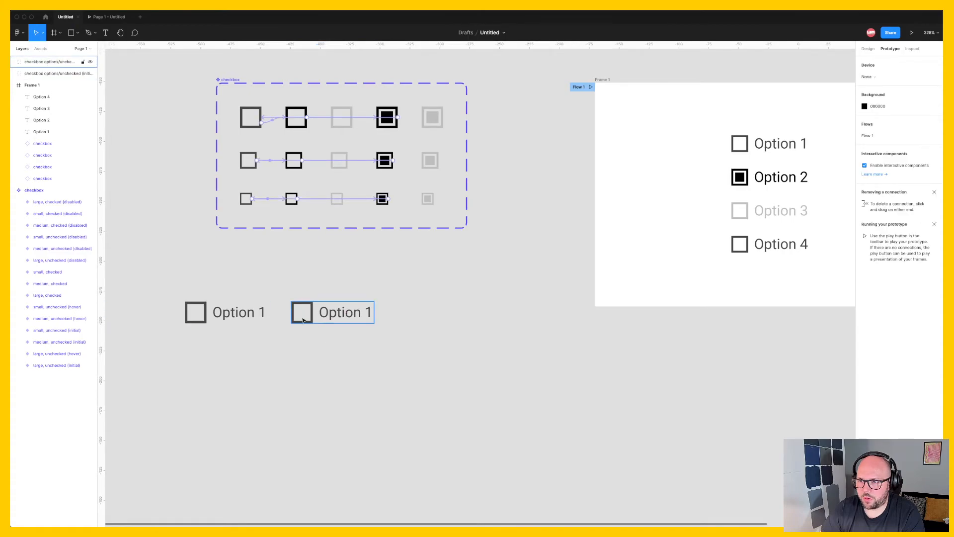
pyautogui.click(252, 312)
pyautogui.click(332, 317)
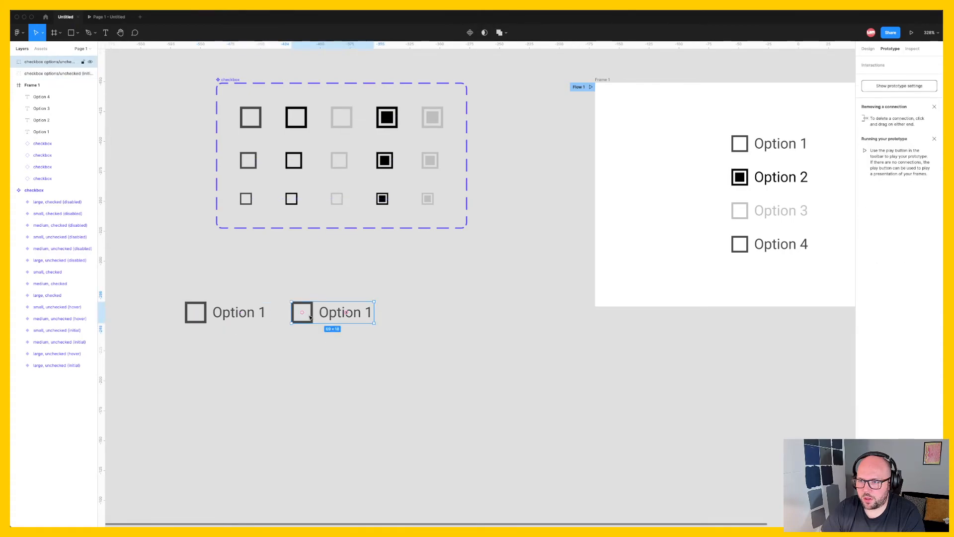
pyautogui.doubleClick(310, 318)
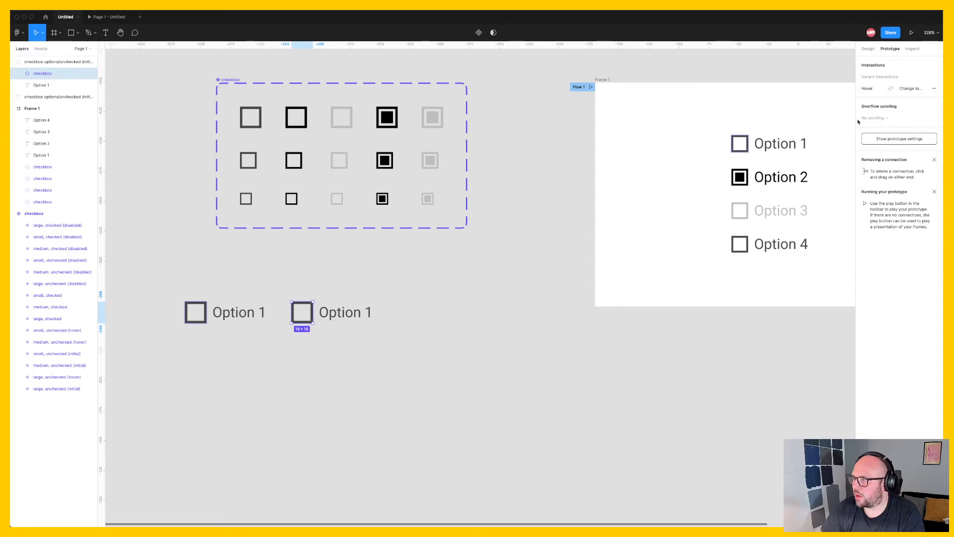
pyautogui.click(868, 49)
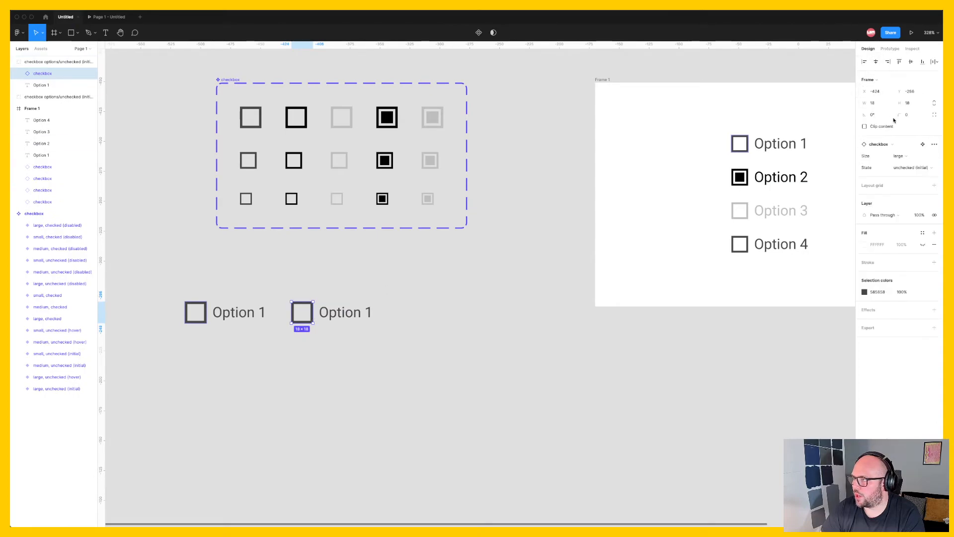
pyautogui.click(910, 169)
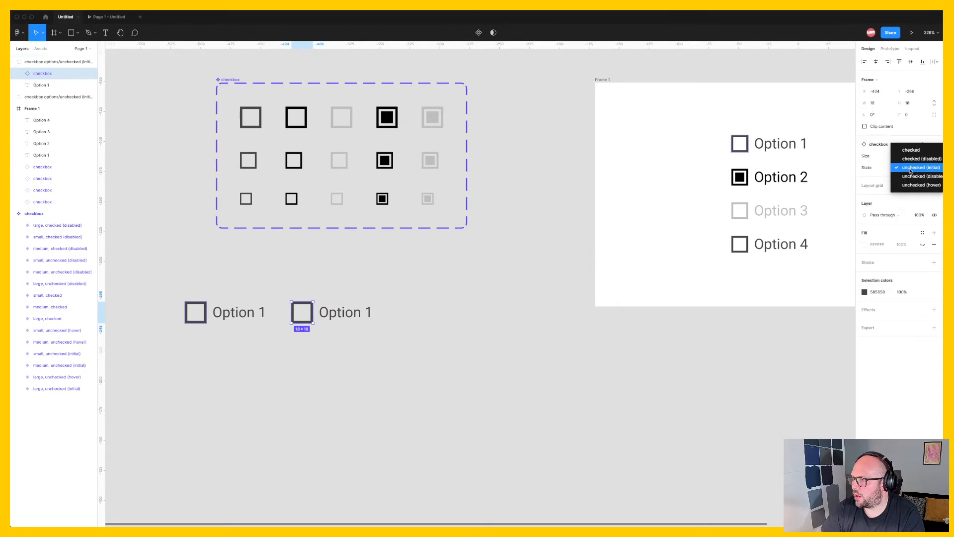
pyautogui.click(912, 184)
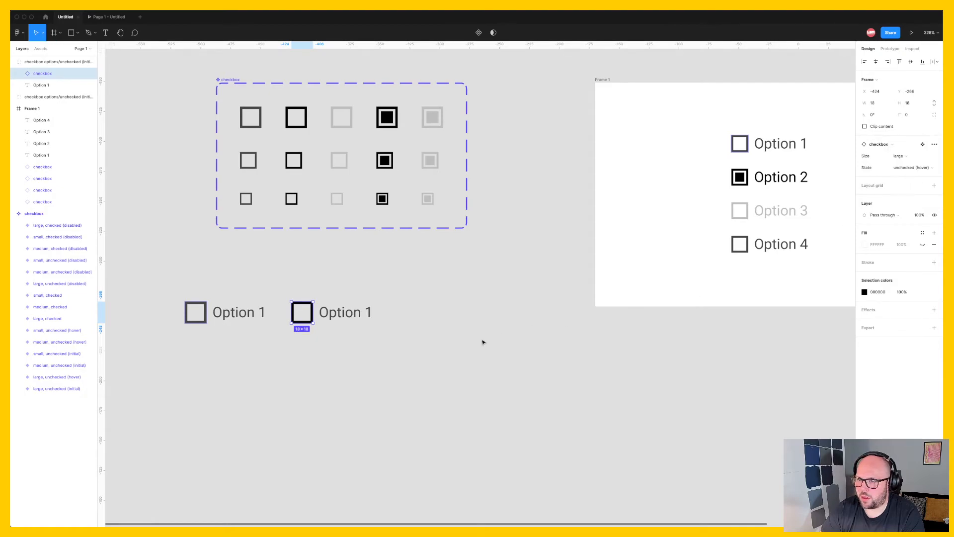
# Step: Set the fill of the copied option's text label to black, 000000
pyautogui.click(323, 313)
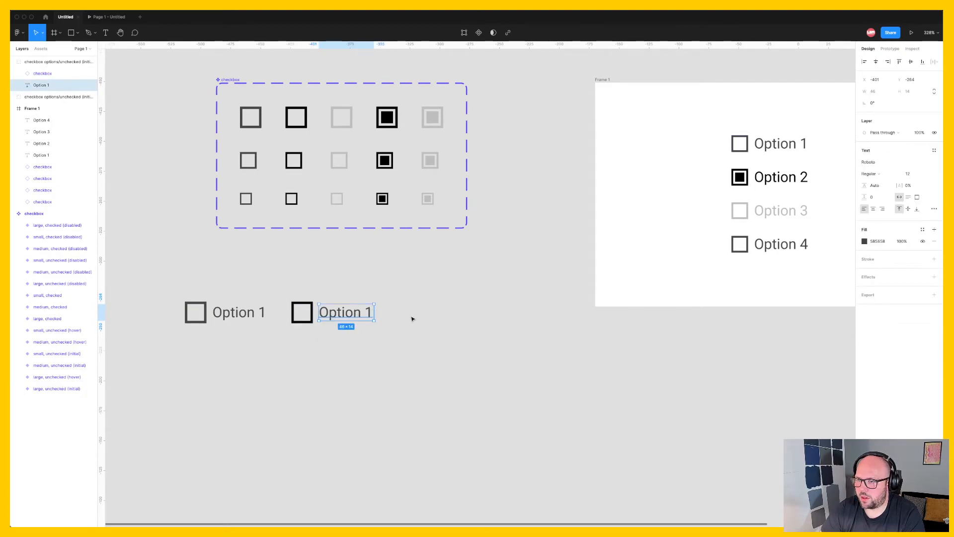
pyautogui.click(864, 242)
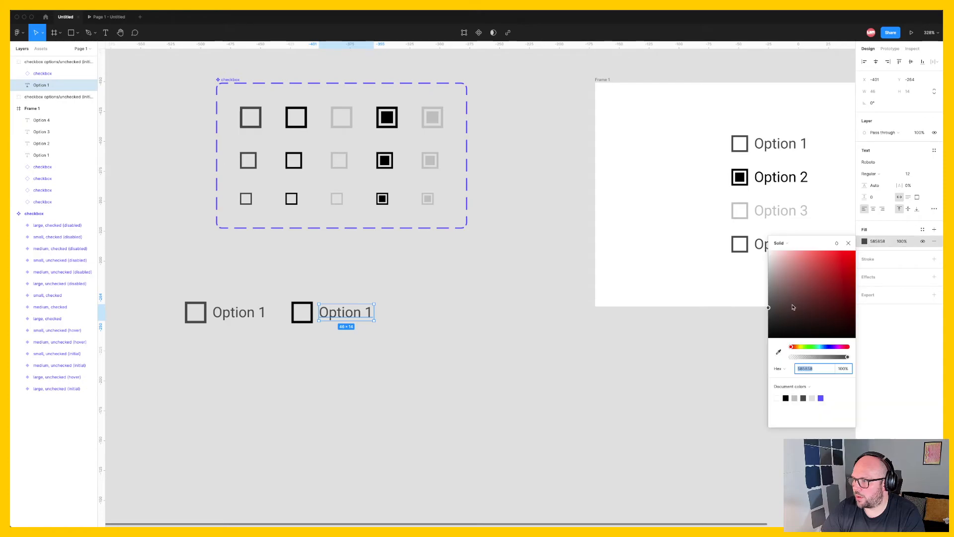
pyautogui.click(426, 379)
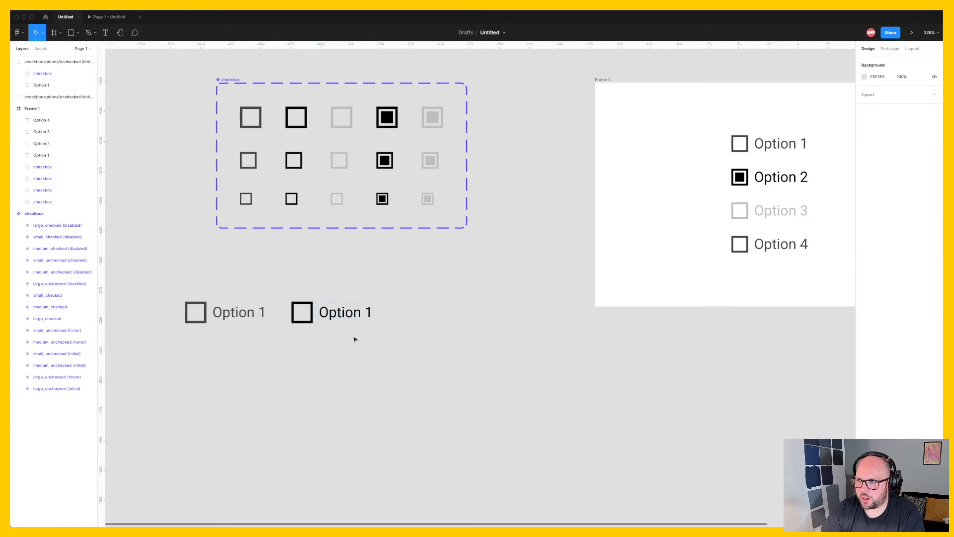
# Step: Rename the black unchecked option group as "checkbox options/unchecked (hover)"
pyautogui.click(322, 322)
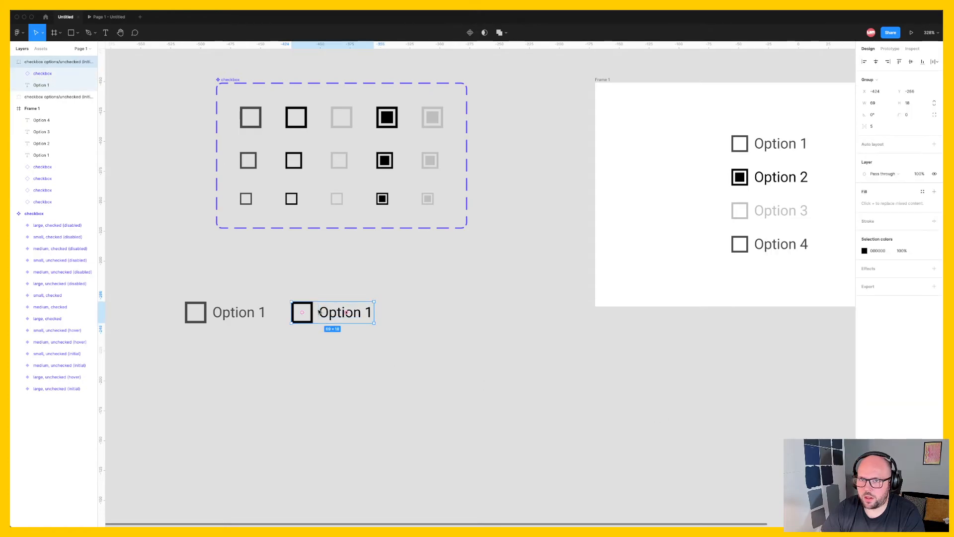
pyautogui.click(17, 63)
pyautogui.doubleClick(71, 62)
pyautogui.press('Right')
pyautogui.press('Left')
pyautogui.hotkey('shift', 'Left')
pyautogui.hotkey('alt', 'shift', 'Left')
pyautogui.write('hover')
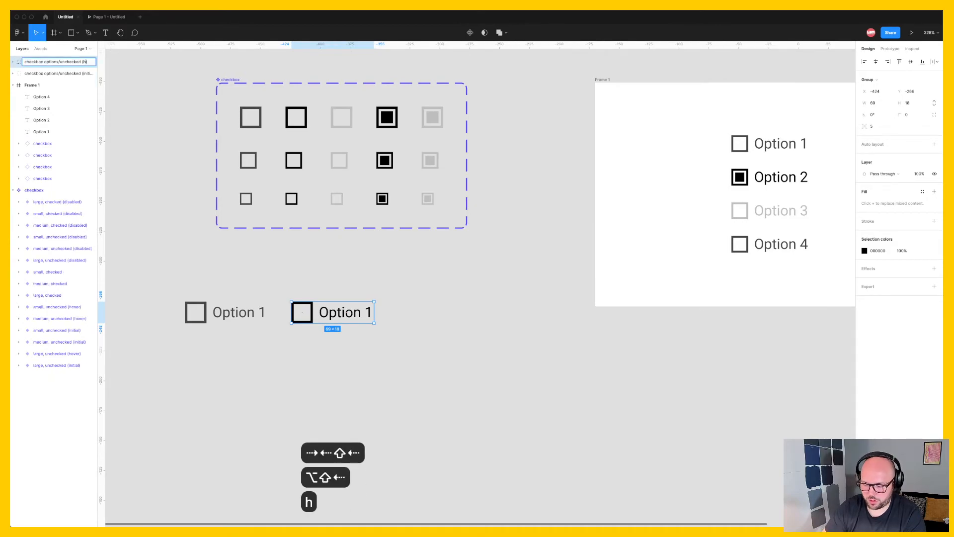
pyautogui.press('Return')
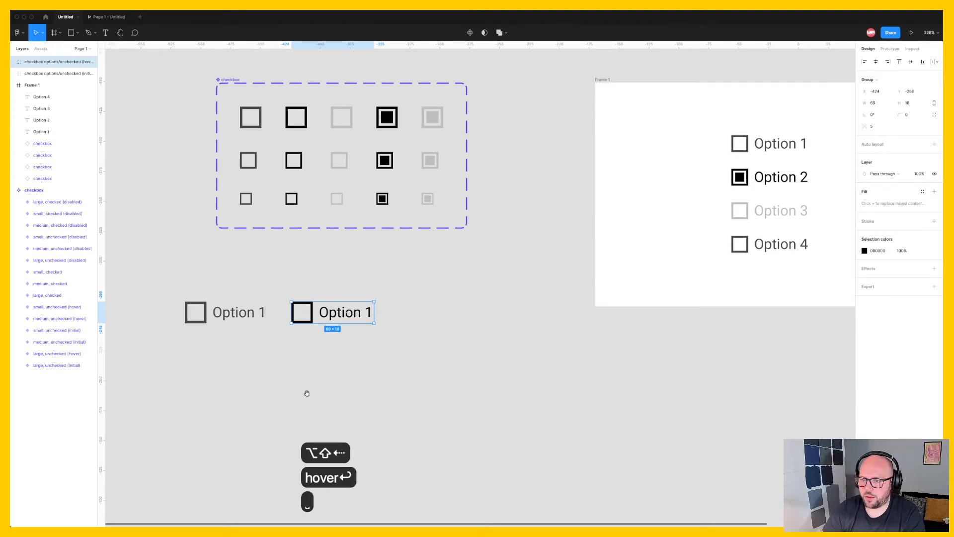
# Step: Duplicate the hover option group to its right and set the third option's checkbox State to checked
pyautogui.moveTo(331, 363); pyautogui.dragTo(462, 302)
pyautogui.click(368, 278)
pyautogui.moveTo(569, 309); pyautogui.dragTo(202, 237)
pyautogui.click(250, 254)
pyautogui.moveTo(299, 232); pyautogui.dragTo(406, 233)
pyautogui.click(407, 277)
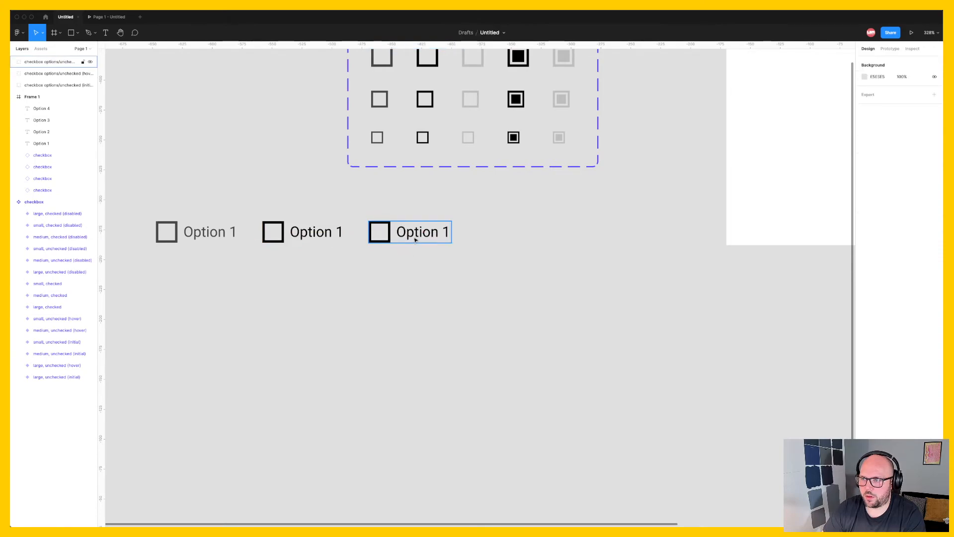
pyautogui.doubleClick(415, 239)
pyautogui.click(369, 233)
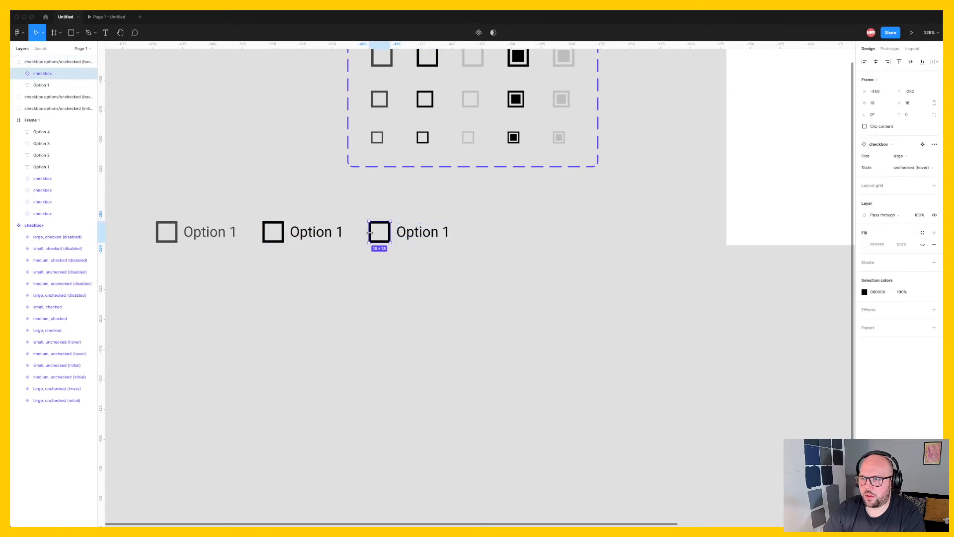
pyautogui.click(913, 169)
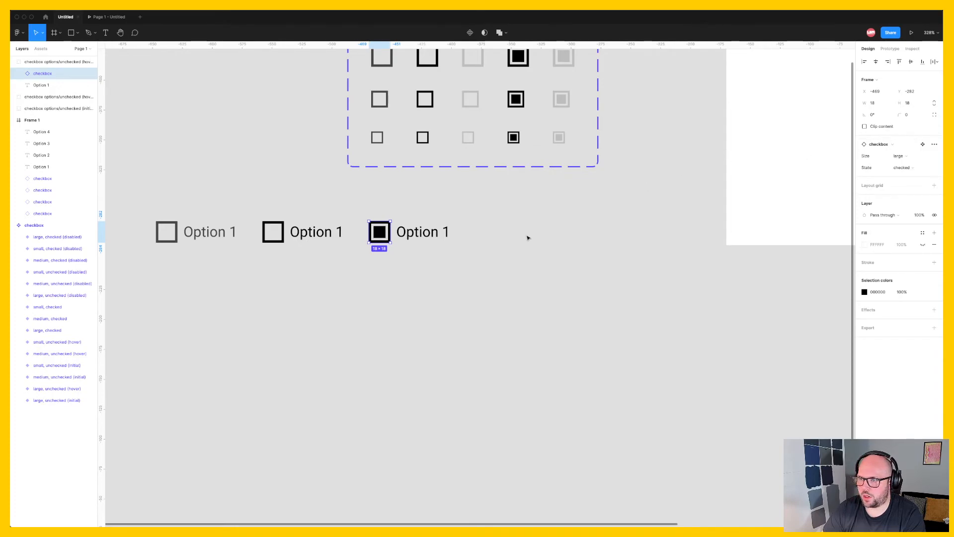
# Step: Rename the third option group as "checkbox options/checked"
pyautogui.click(72, 62)
pyautogui.doubleClick(71, 63)
pyautogui.click(64, 66)
pyautogui.press('BackSpace')
pyautogui.press('BackSpace')
pyautogui.hotkey('alt', 'Right')
pyautogui.press('shift+super+Right')
pyautogui.press('BackSpace')
pyautogui.press('Return')
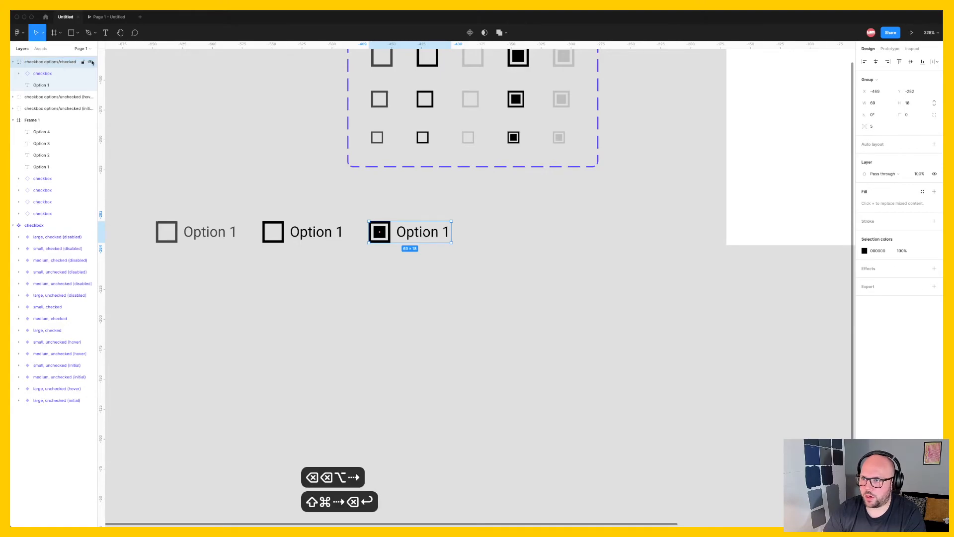
pyautogui.click(405, 265)
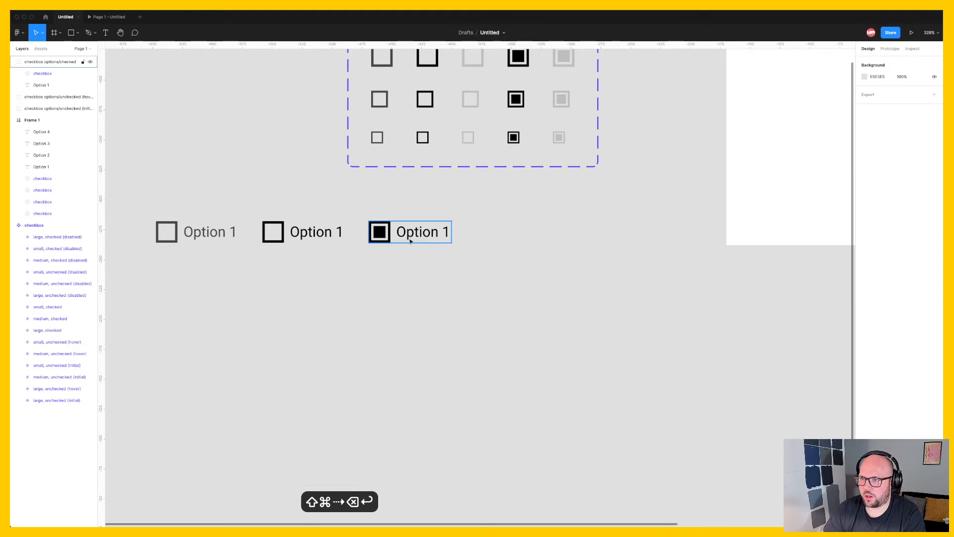
# Step: Duplicate the checked option group to its right and set the fourth option's checkbox State to checked (disabled)
pyautogui.moveTo(414, 237); pyautogui.dragTo(515, 236)
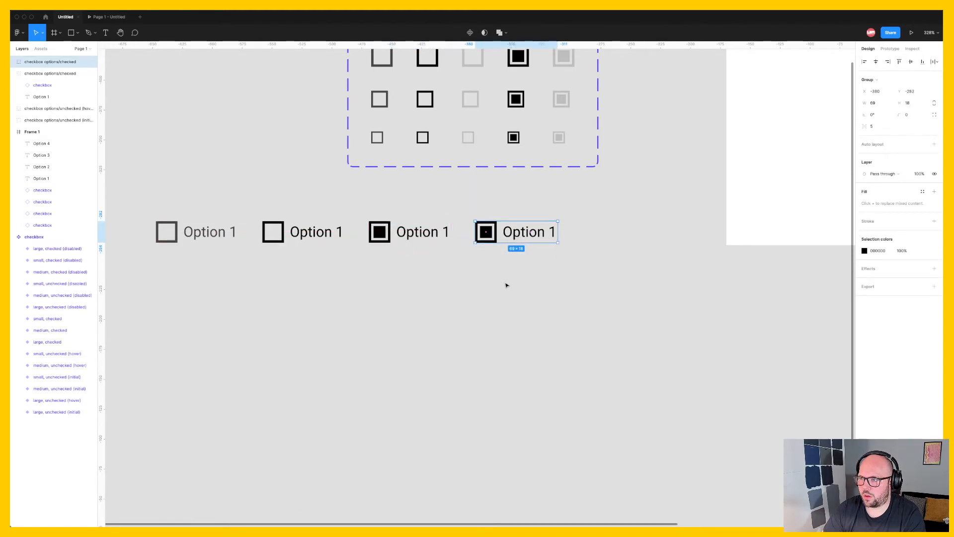
pyautogui.click(486, 274)
pyautogui.click(502, 233)
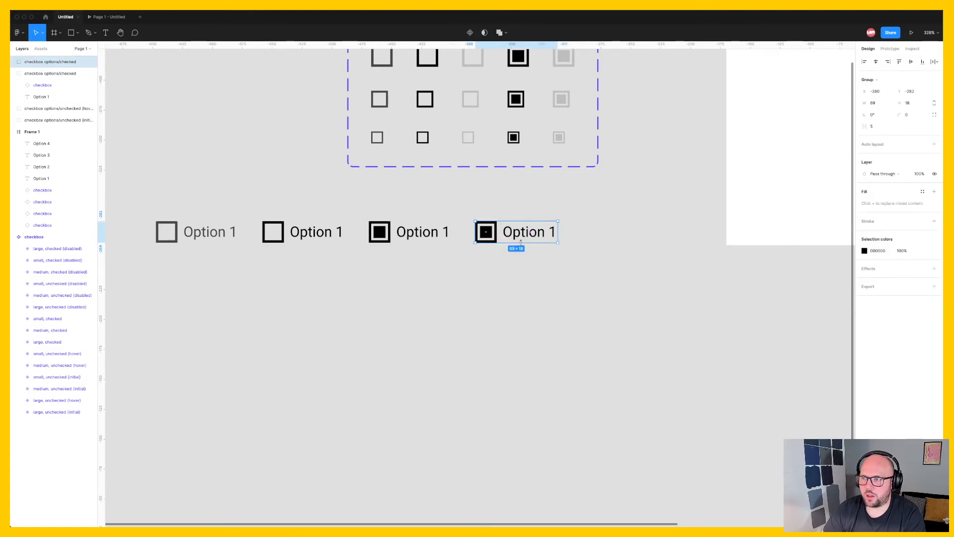
pyautogui.doubleClick(488, 231)
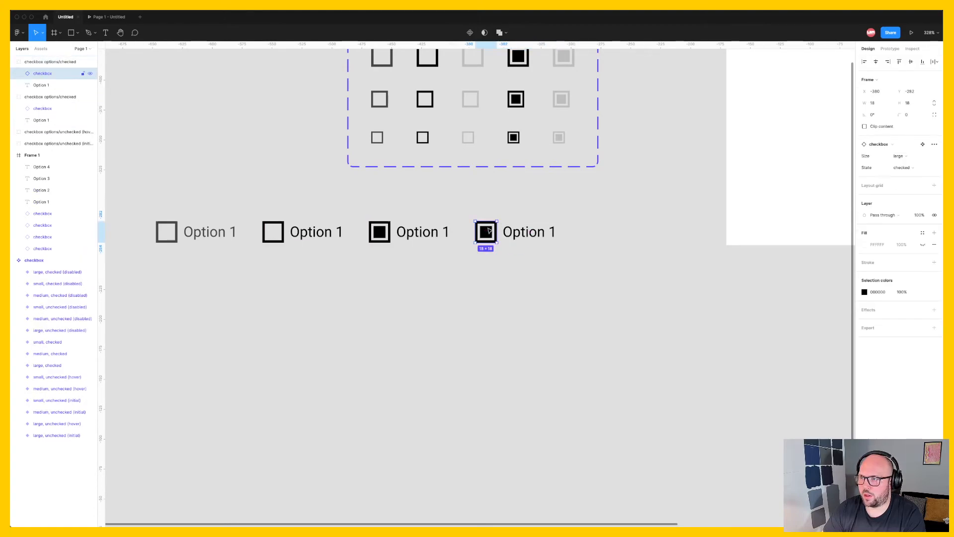
pyautogui.click(909, 170)
pyautogui.click(912, 180)
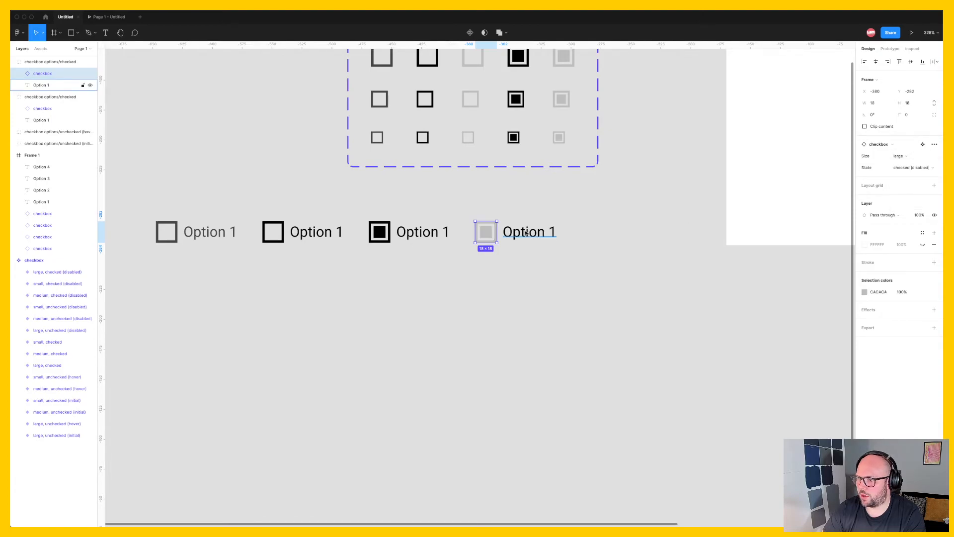
# Step: Match the fourth option's text label to its disabled checkbox by sampling the grey CACACA
pyautogui.click(526, 233)
pyautogui.hotkey('ctrl', 'c')
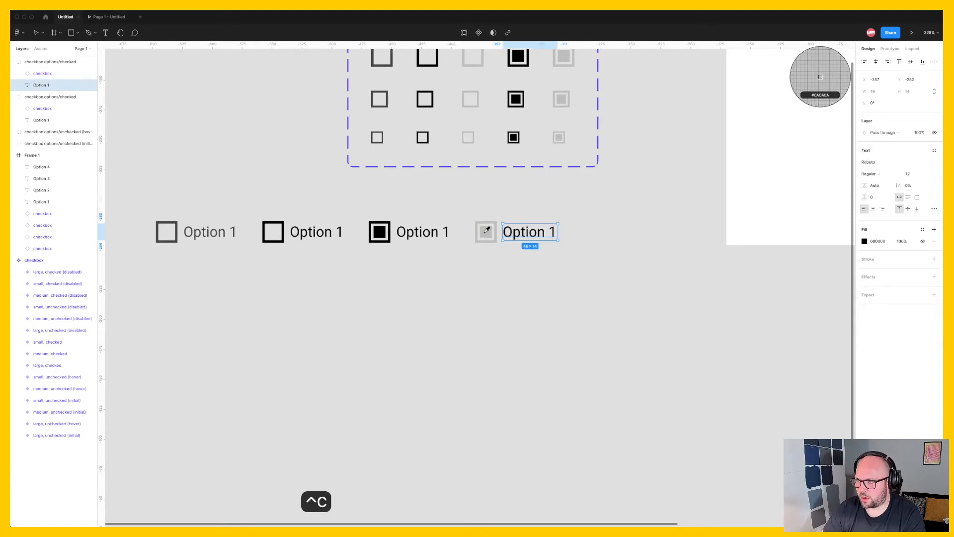
pyautogui.click(486, 231)
pyautogui.click(513, 266)
# Step: Rename the fourth option group as "checkbox options/checked (disabled)"
pyautogui.click(514, 234)
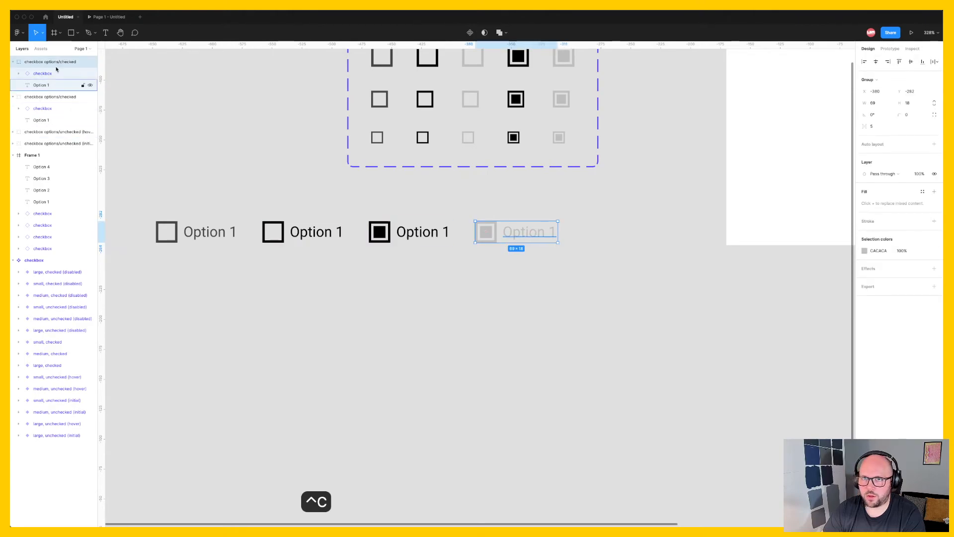
pyautogui.doubleClick(69, 62)
pyautogui.press('Right')
pyautogui.write('(disabled)')
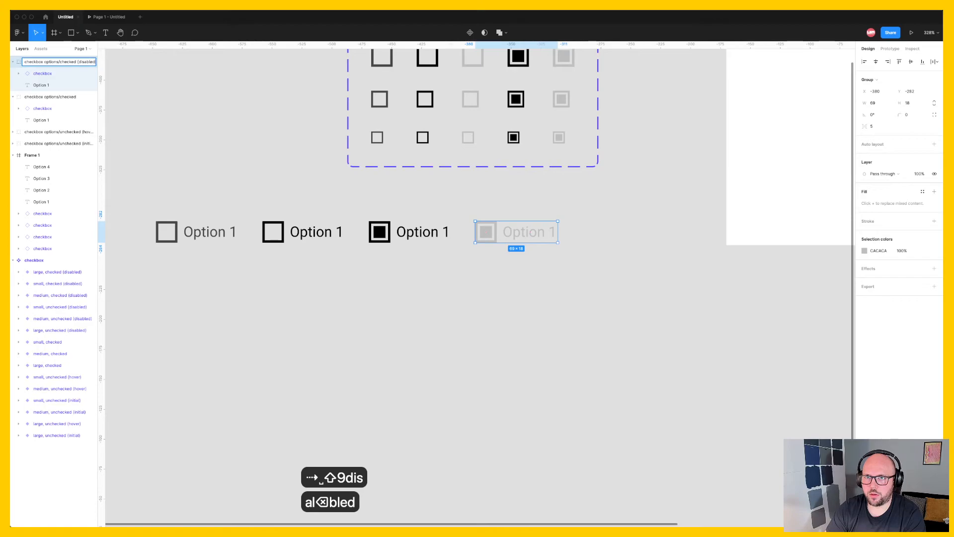
pyautogui.press('Return')
# Step: Duplicate the disabled checked option group and place the copy as the fifth option in the row
pyautogui.click(386, 274)
pyautogui.press('space')
pyautogui.scroll(-2, 403, 292)
pyautogui.press('space')
pyautogui.scroll(-1, 402, 260)
pyautogui.moveTo(398, 199); pyautogui.dragTo(459, 301)
pyautogui.moveTo(630, 286); pyautogui.dragTo(215, 204)
pyautogui.moveTo(259, 233); pyautogui.dragTo(183, 233)
pyautogui.click(492, 252)
pyautogui.moveTo(514, 239); pyautogui.dragTo(625, 242)
pyautogui.click(627, 259)
# Step: Set the State of the fifth option's checkbox to unchecked (disabled)
pyautogui.doubleClick(578, 241)
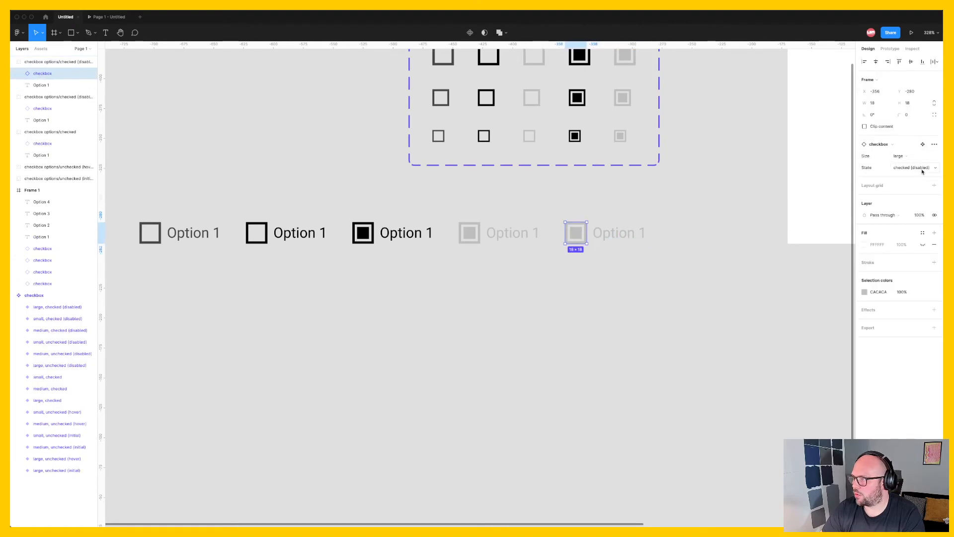
pyautogui.click(922, 169)
pyautogui.click(911, 194)
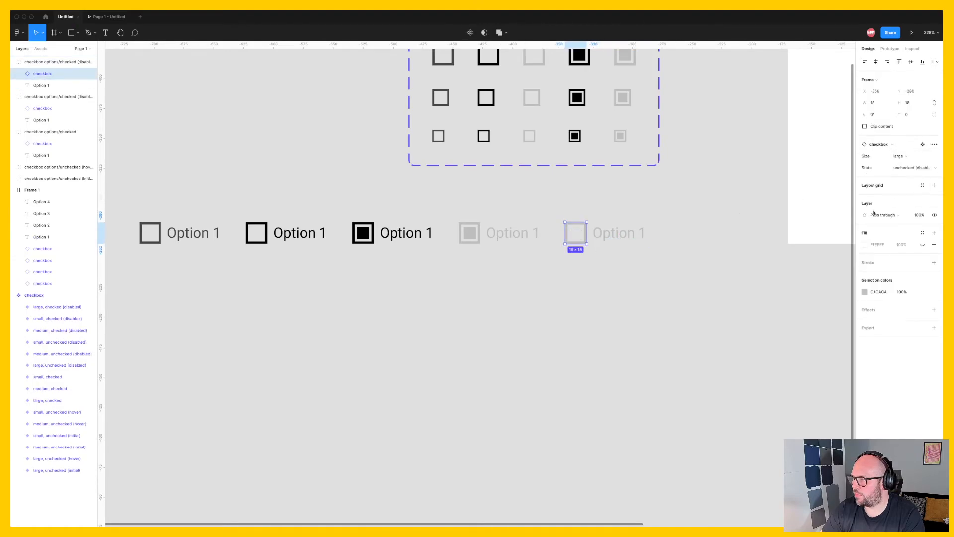
# Step: Rename the fifth option group as "checkbox options/unchecked (disabled)"
pyautogui.click(603, 271)
pyautogui.click(617, 239)
pyautogui.doubleClick(62, 62)
pyautogui.press('Right')
pyautogui.press('Left')
pyautogui.hotkey('alt', 'shift', 'Left')
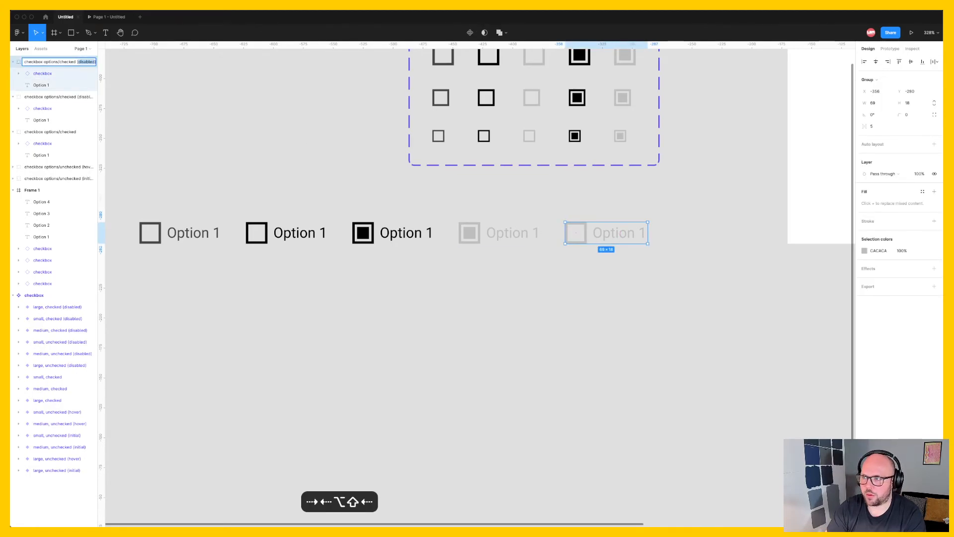
pyautogui.hotkey('alt', 'Left')
pyautogui.hotkey('alt', 'Left')
pyautogui.write('un')
pyautogui.press('Return')
pyautogui.click(530, 313)
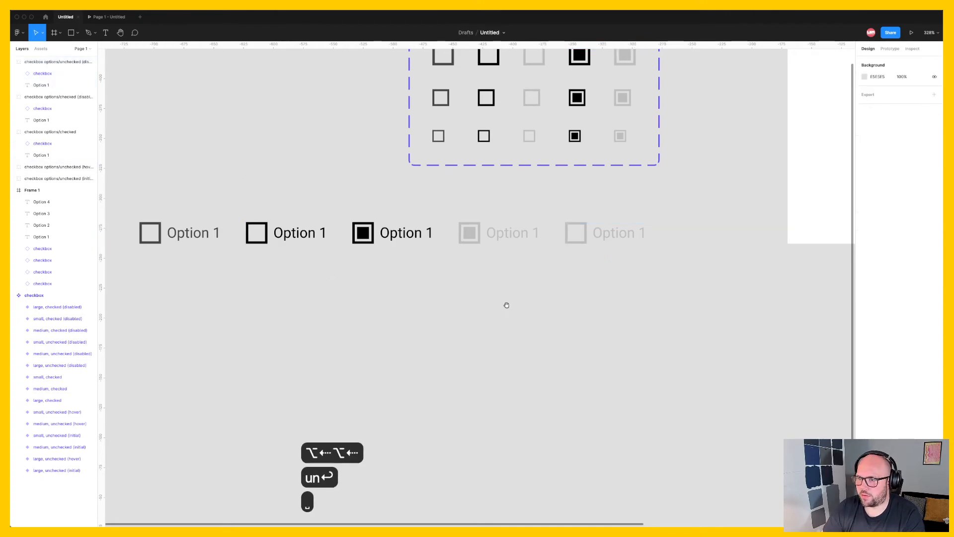
# Step: Convert the unchecked (initial) and unchecked (hover) option groups into separate components
pyautogui.press('space')
pyautogui.moveTo(502, 305); pyautogui.dragTo(554, 294)
pyautogui.moveTo(729, 275); pyautogui.dragTo(176, 191)
pyautogui.click(240, 231)
pyautogui.click(245, 226)
pyautogui.press('alt+super+k')
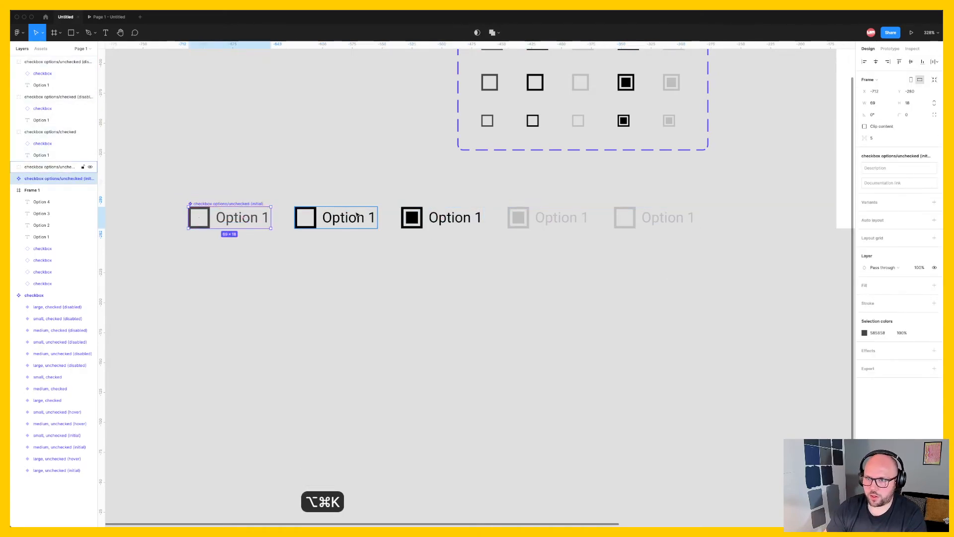
pyautogui.click(358, 218)
pyautogui.press('alt+super+k')
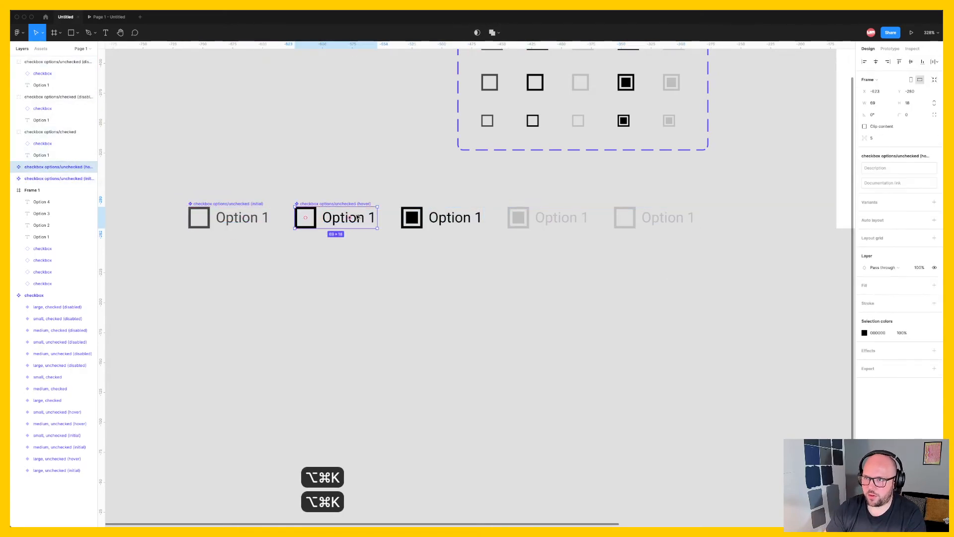
# Step: Convert the checked, checked (disabled) and unchecked (disabled) option groups into separate components
pyautogui.click(450, 224)
pyautogui.press('alt+super+l')
pyautogui.press('alt+super+k')
pyautogui.click(571, 217)
pyautogui.press('alt+super+k')
pyautogui.click(664, 219)
pyautogui.press('alt+super+k')
# Step: Combine the five option components as variants of one "checkbox options" component set
pyautogui.click(720, 261)
pyautogui.moveTo(720, 258); pyautogui.dragTo(185, 190)
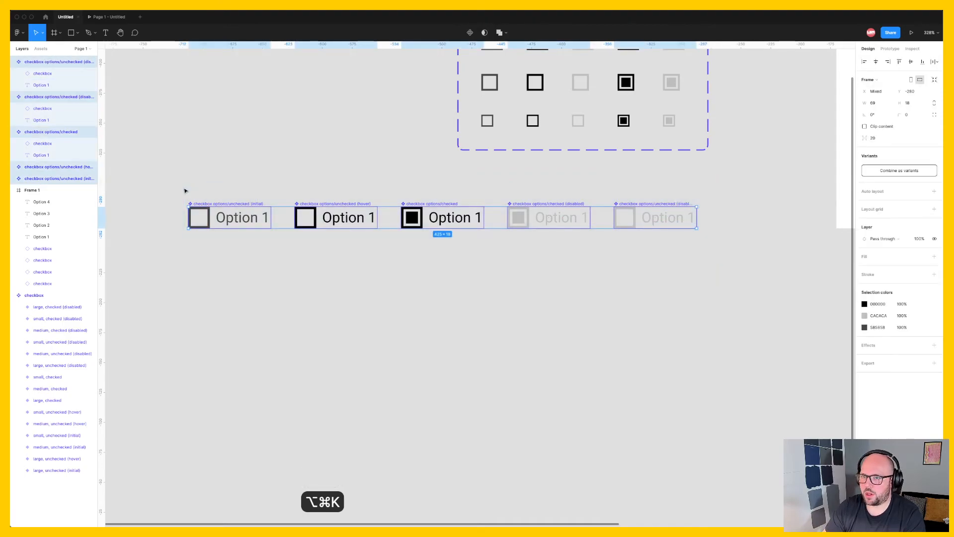
pyautogui.click(900, 171)
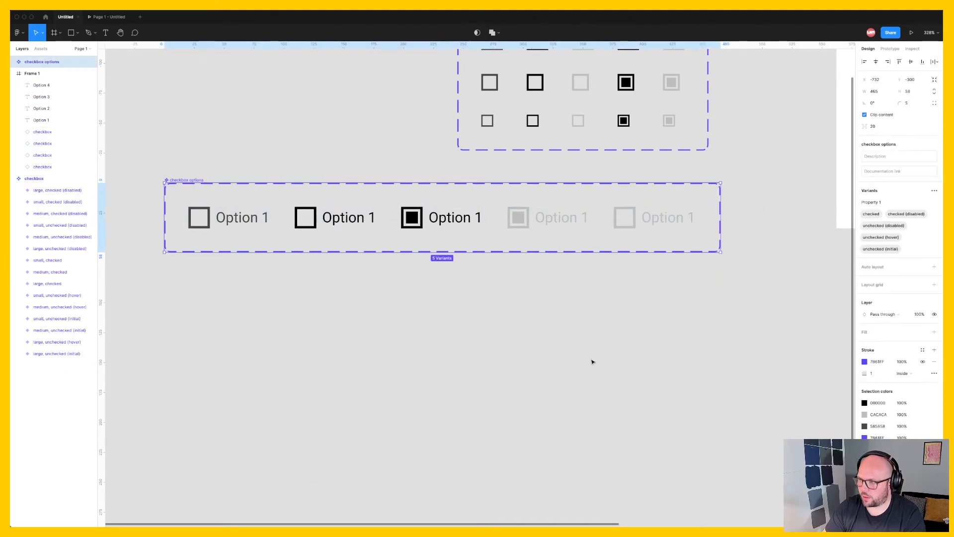
pyautogui.click(348, 302)
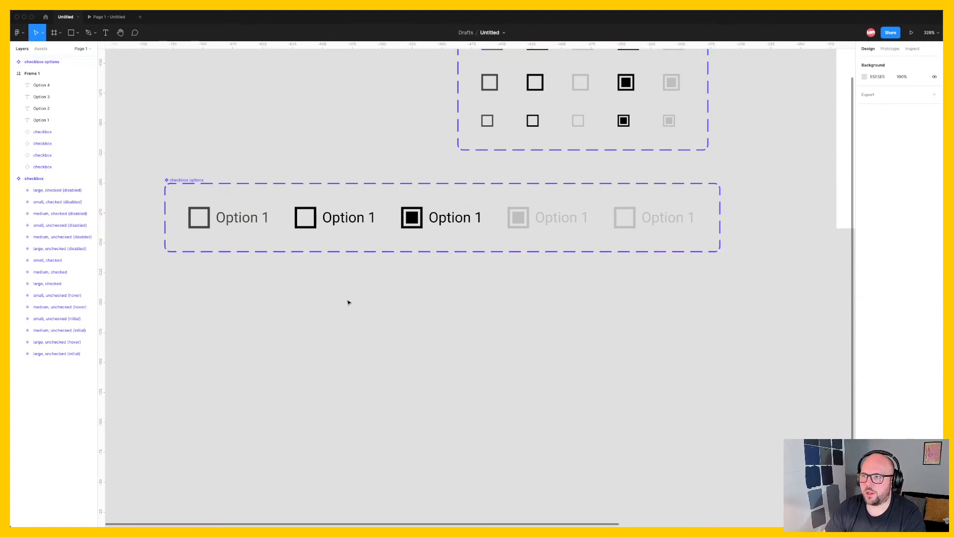
# Step: Examine the text labels of Options 1 to 3 and the third checkbox in Frame 1
pyautogui.moveTo(655, 287); pyautogui.dragTo(326, 348)
pyautogui.moveTo(548, 346); pyautogui.dragTo(402, 386)
pyautogui.click(554, 169)
pyautogui.click(558, 185)
pyautogui.click(557, 171)
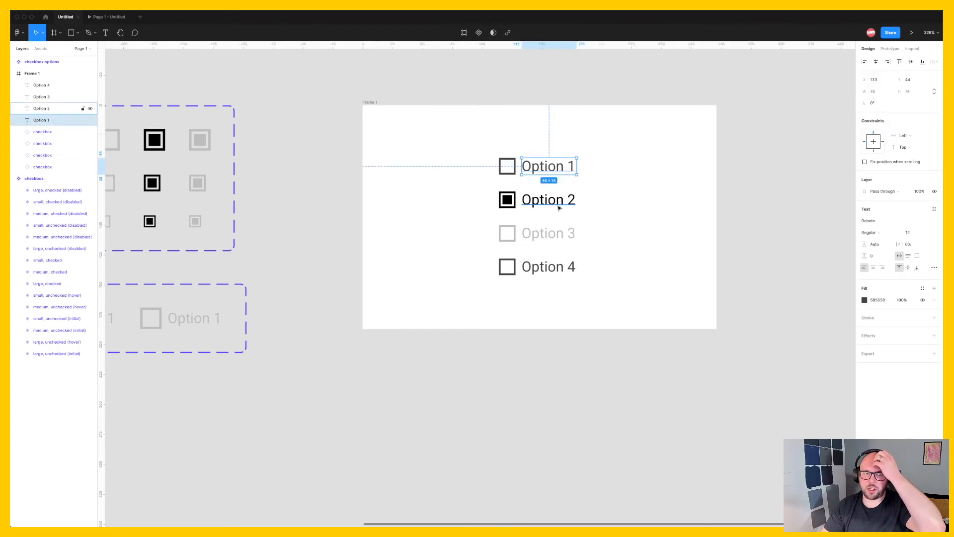
pyautogui.click(557, 201)
pyautogui.click(556, 238)
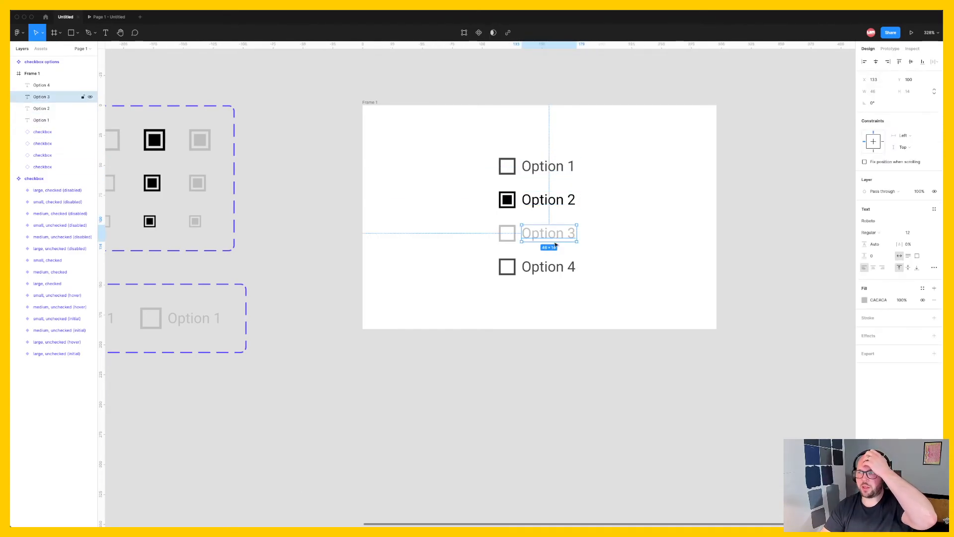
pyautogui.click(507, 233)
pyautogui.click(585, 307)
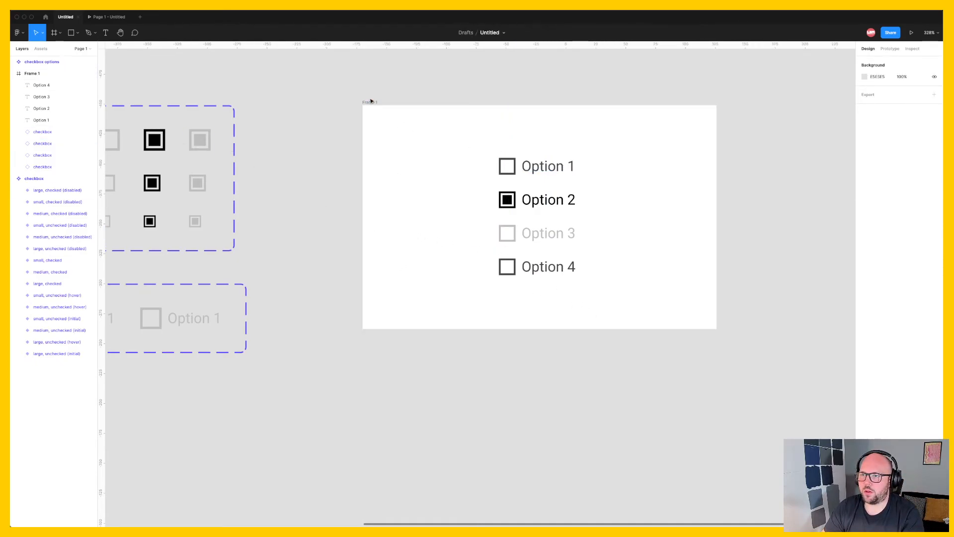
# Step: Duplicate Frame 1 beside the original as Frame 2 and delete all options inside the copy
pyautogui.hscroll(5, 371, 100)
pyautogui.moveTo(207, 116); pyautogui.dragTo(638, 141)
pyautogui.click(679, 97)
pyautogui.moveTo(687, 107); pyautogui.dragTo(504, 112)
pyautogui.moveTo(569, 157); pyautogui.dragTo(694, 308)
pyautogui.press('BackSpace')
pyautogui.press('Escape')
# Step: Insert an instance of the local checkbox options component in Frame 2
pyautogui.click(41, 49)
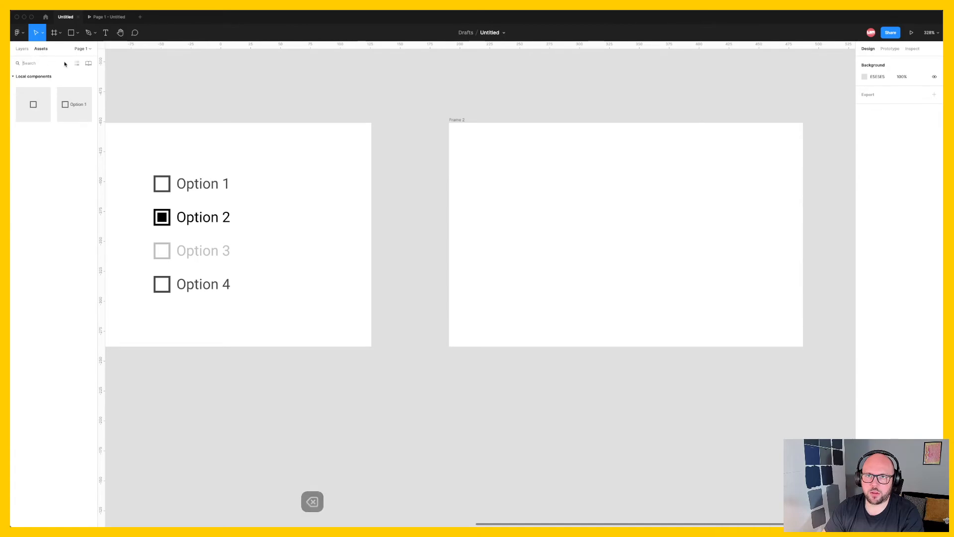
pyautogui.moveTo(76, 107); pyautogui.dragTo(630, 223)
# Step: Select the four options in Frame 1 and adjust their position and vertical spacing slightly
pyautogui.click(189, 217)
pyautogui.click(173, 218)
pyautogui.click(162, 217)
pyautogui.press('alt')
pyautogui.moveTo(255, 309); pyautogui.dragTo(141, 173)
pyautogui.moveTo(204, 200); pyautogui.dragTo(244, 212)
# Step: Duplicate the checkbox option instance in Frame 2 into an evenly spaced column of five
pyautogui.moveTo(638, 232); pyautogui.dragTo(635, 309)
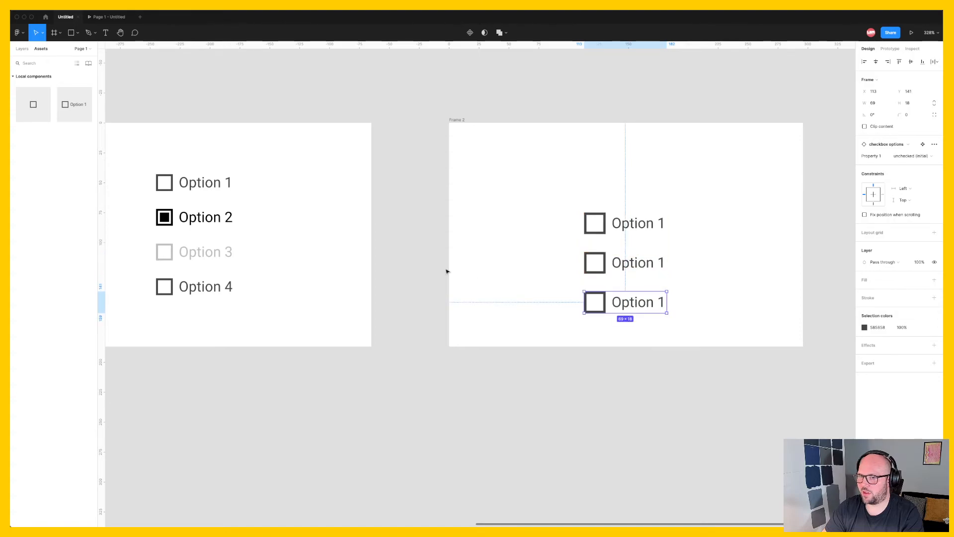
pyautogui.doubleClick(169, 216)
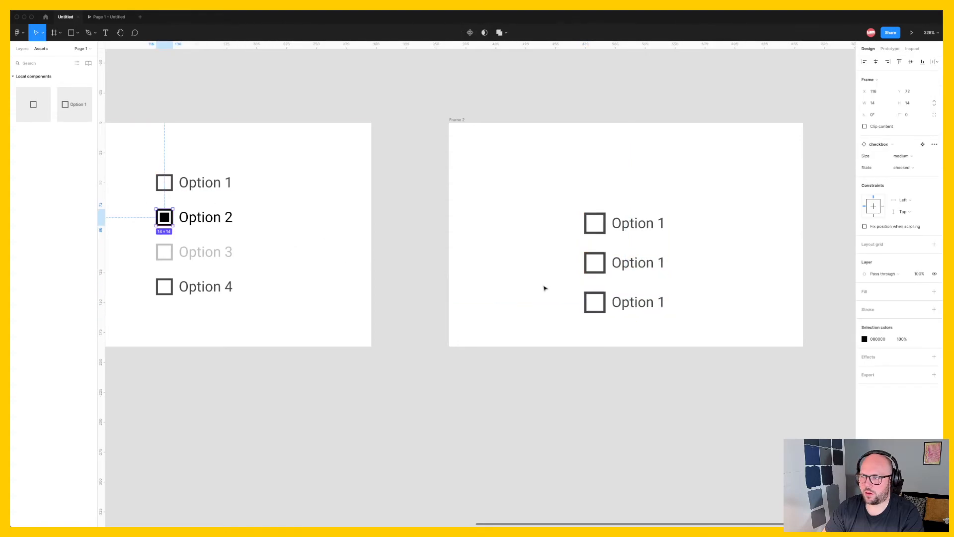
pyautogui.moveTo(639, 323); pyautogui.dragTo(551, 196)
pyautogui.moveTo(646, 249); pyautogui.dragTo(622, 178)
pyautogui.click(676, 256)
pyautogui.moveTo(609, 244); pyautogui.dragTo(619, 318)
pyautogui.click(645, 247)
# Step: Relabel the second to fifth instances in Frame 2 as Option 2, Option 3, Option 4 and Option 5
pyautogui.press('t')
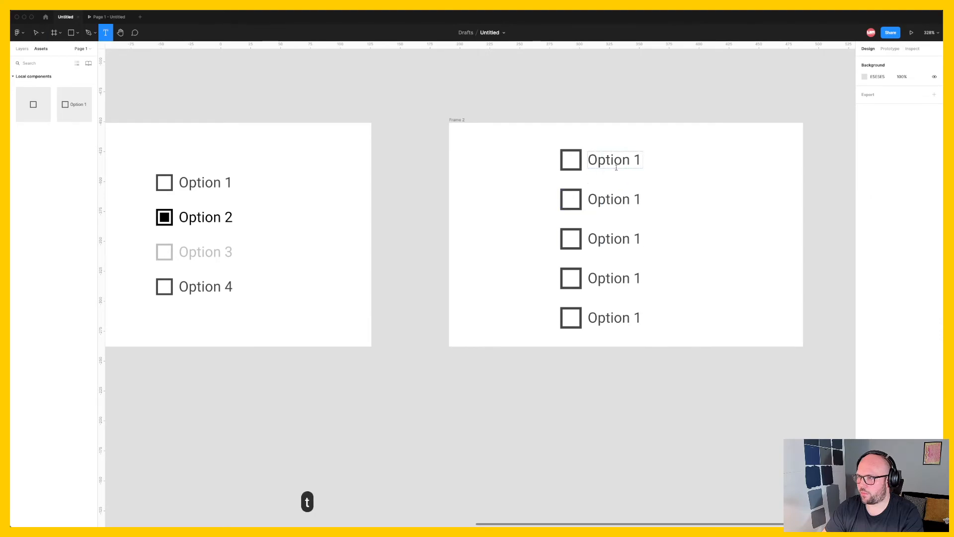
pyautogui.doubleClick(635, 199)
pyautogui.write('2')
pyautogui.doubleClick(636, 239)
pyautogui.write('3')
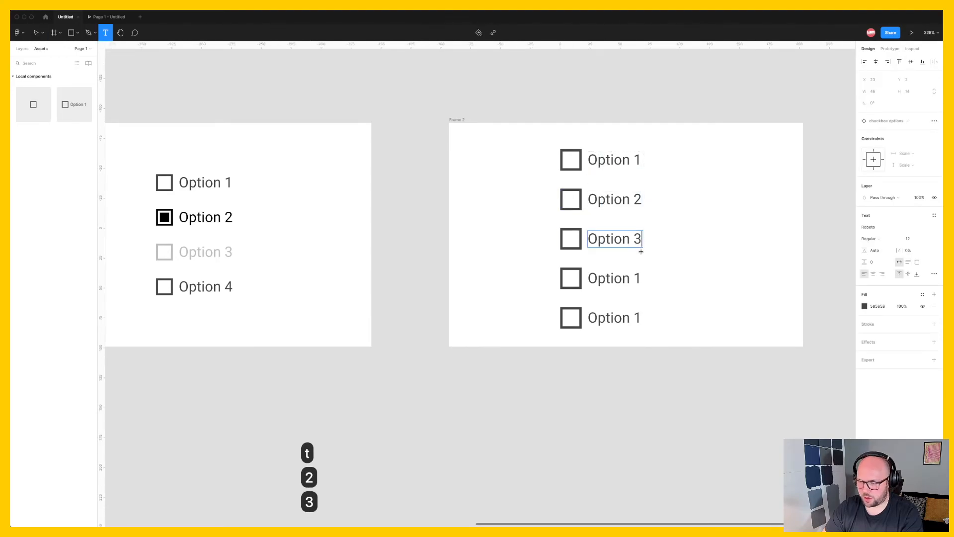
pyautogui.doubleClick(635, 277)
pyautogui.write('4')
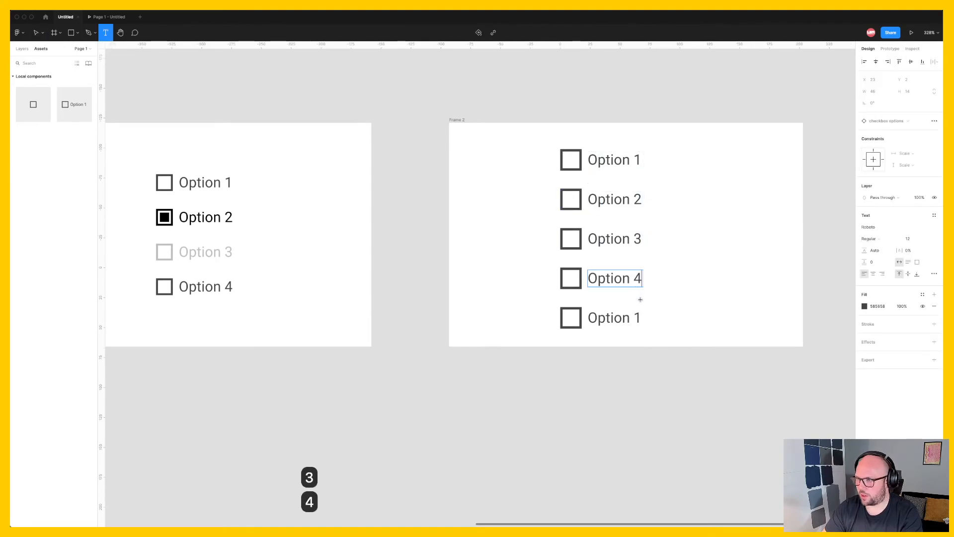
pyautogui.doubleClick(637, 318)
pyautogui.write('5')
pyautogui.press('Escape')
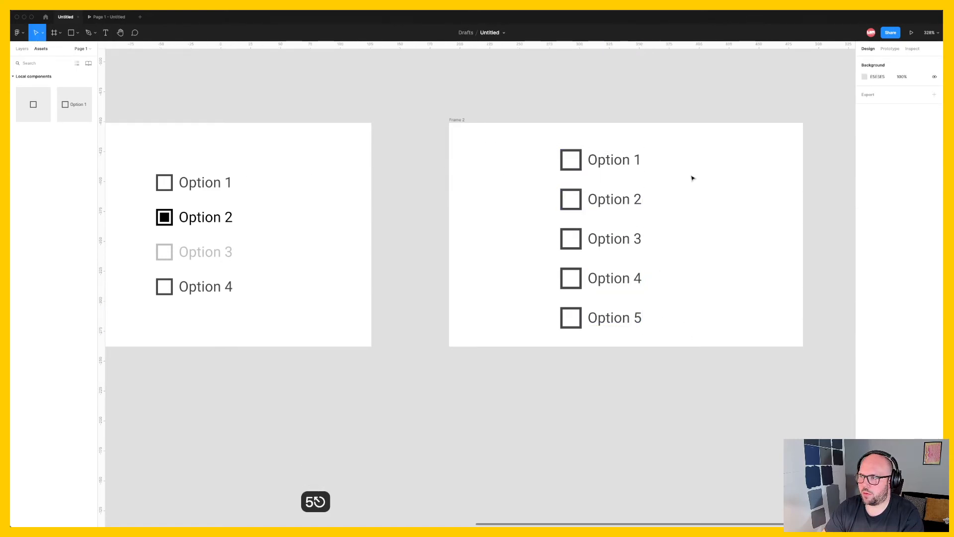
# Step: Compare the first checkbox in Frame 2 with the first checkbox in Frame 1
pyautogui.doubleClick(575, 169)
pyautogui.click(609, 164)
pyautogui.click(409, 202)
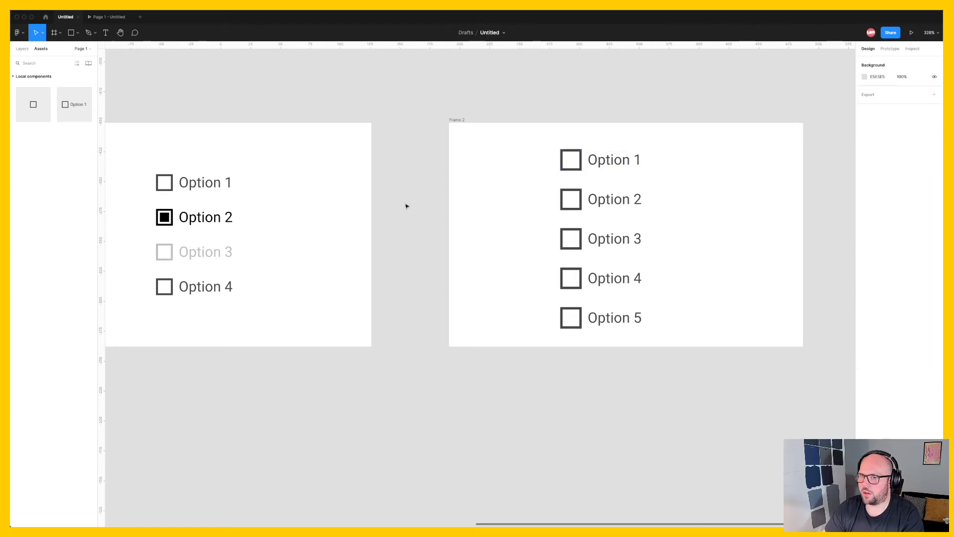
pyautogui.moveTo(409, 202); pyautogui.dragTo(637, 203)
pyautogui.moveTo(275, 257); pyautogui.dragTo(512, 239)
pyautogui.moveTo(784, 288); pyautogui.dragTo(475, 340)
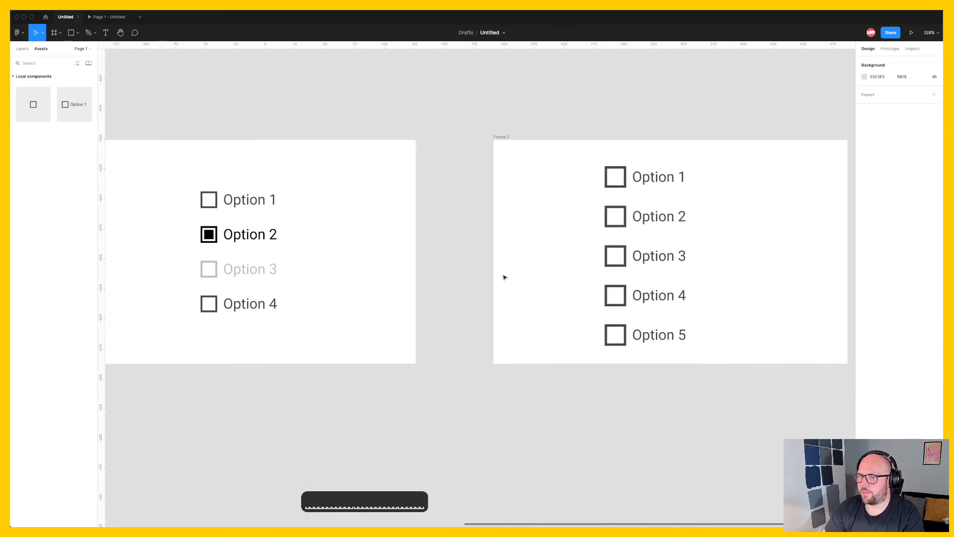
pyautogui.click(208, 200)
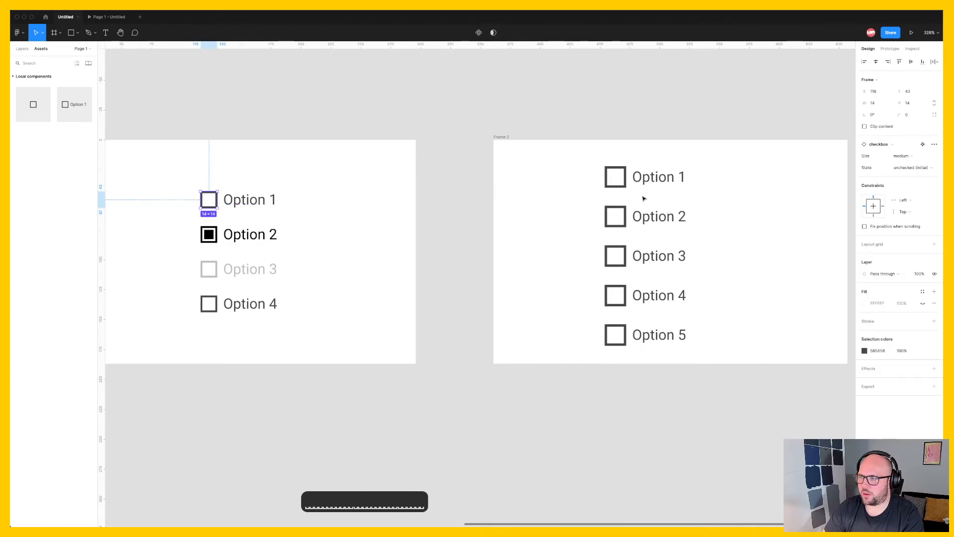
# Step: Set the checkbox Size to medium in the unchecked (initial) and unchecked (hover) variants of checkbox options
pyautogui.hscroll(-10, 453, 329)
pyautogui.hscroll(-7, 454, 329)
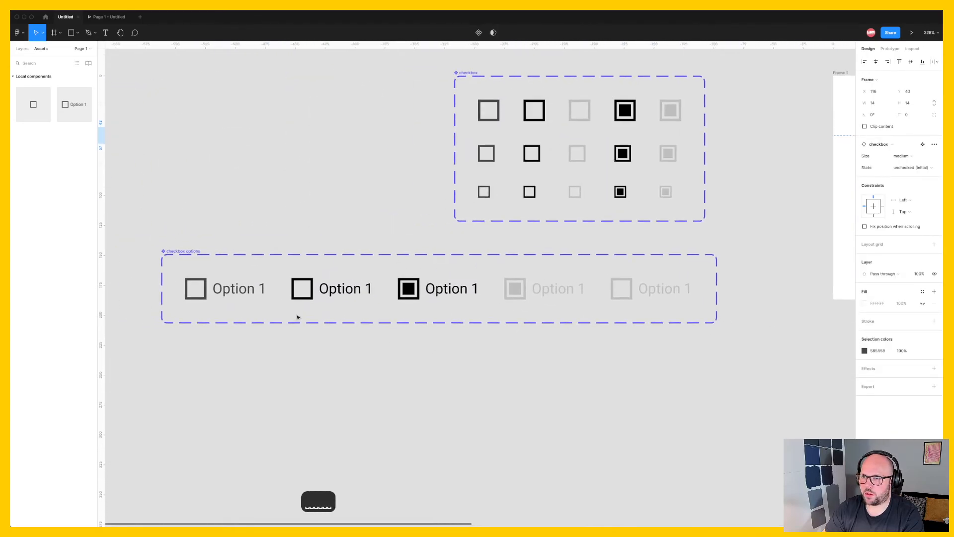
pyautogui.click(199, 295)
pyautogui.click(901, 155)
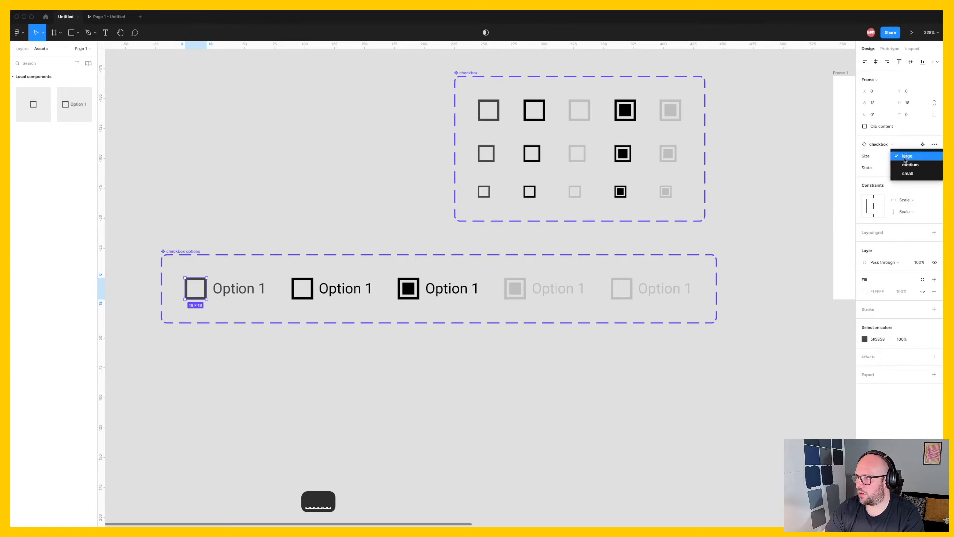
pyautogui.click(902, 167)
pyautogui.click(307, 293)
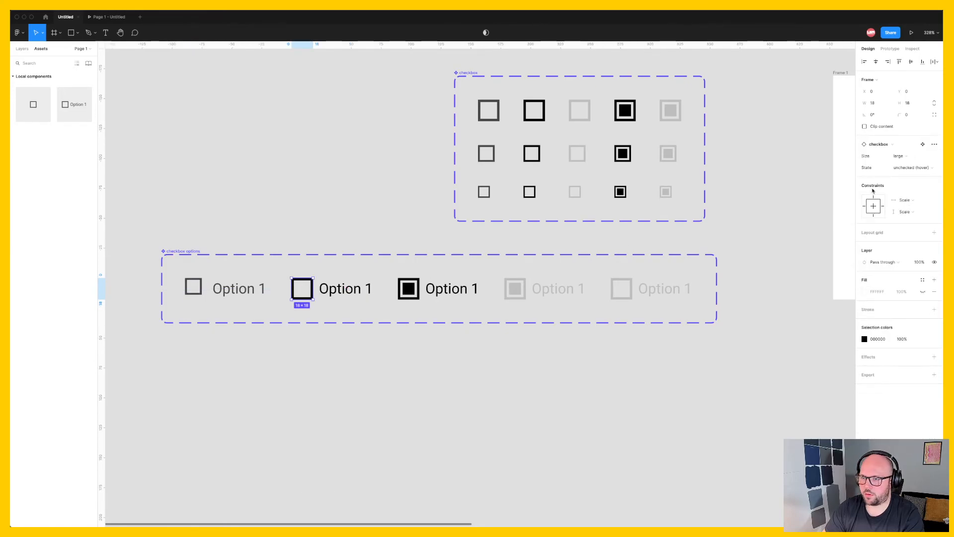
pyautogui.click(905, 157)
pyautogui.click(906, 157)
# Step: Set the checkbox Size to medium in the checked, checked (disabled) and unchecked (disabled) variants of checkbox options
pyautogui.click(410, 292)
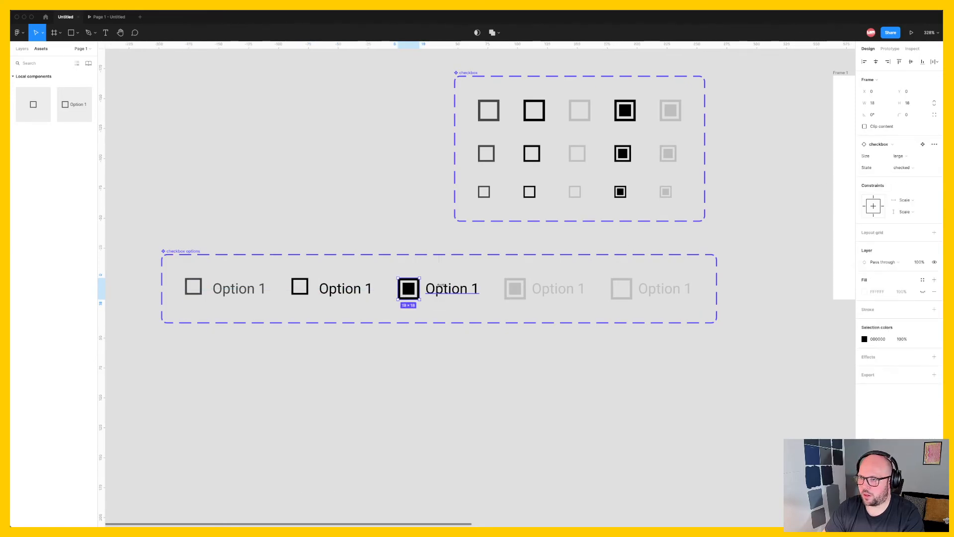
pyautogui.click(900, 157)
pyautogui.click(902, 157)
pyautogui.click(522, 294)
pyautogui.click(522, 294)
pyautogui.click(900, 157)
pyautogui.click(900, 157)
pyautogui.click(620, 287)
pyautogui.click(621, 288)
pyautogui.click(900, 157)
pyautogui.click(901, 166)
# Step: Move the unchecked (initial) variant's label to X 19, Y 0, level with its medium checkbox
pyautogui.click(238, 292)
pyautogui.doubleClick(239, 294)
pyautogui.press('Left')
pyautogui.press('Left')
pyautogui.press('Left')
pyautogui.press('Left')
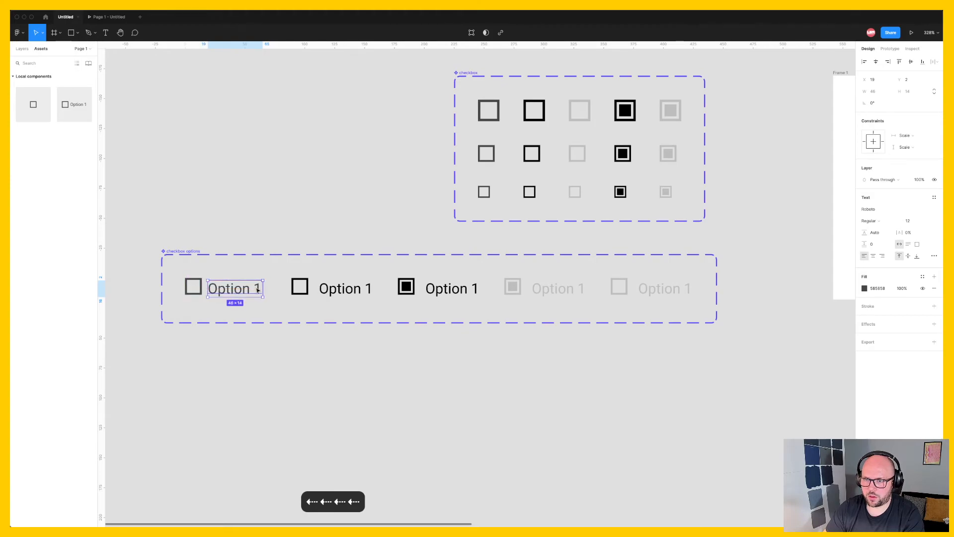
pyautogui.moveTo(229, 288); pyautogui.dragTo(230, 286)
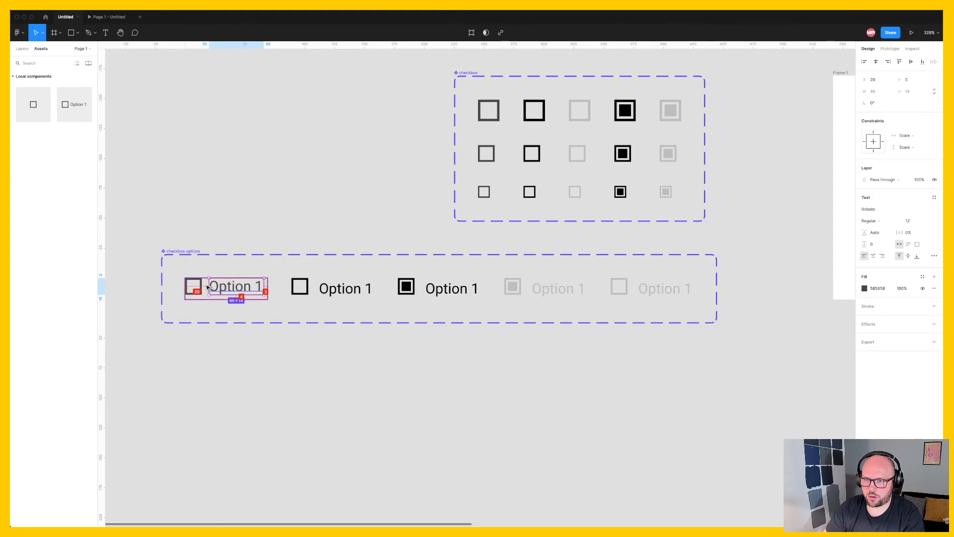
pyautogui.press('Left')
# Step: Move the labels of the unchecked (hover) and checked variants closer to and level with their checkboxes
pyautogui.click(357, 290)
pyautogui.moveTo(348, 291); pyautogui.dragTo(347, 289)
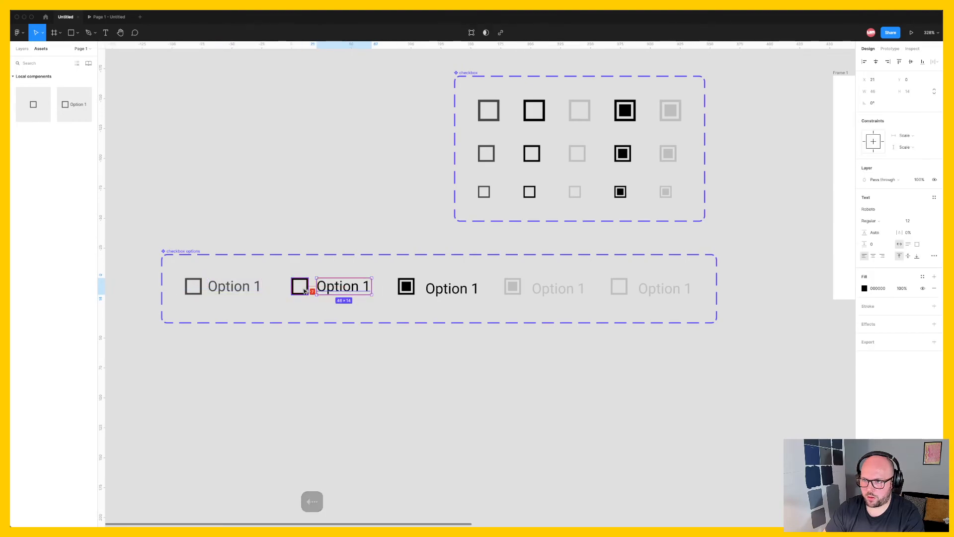
pyautogui.press('Left')
pyautogui.press('Left')
pyautogui.click(465, 296)
pyautogui.moveTo(465, 296); pyautogui.dragTo(462, 294)
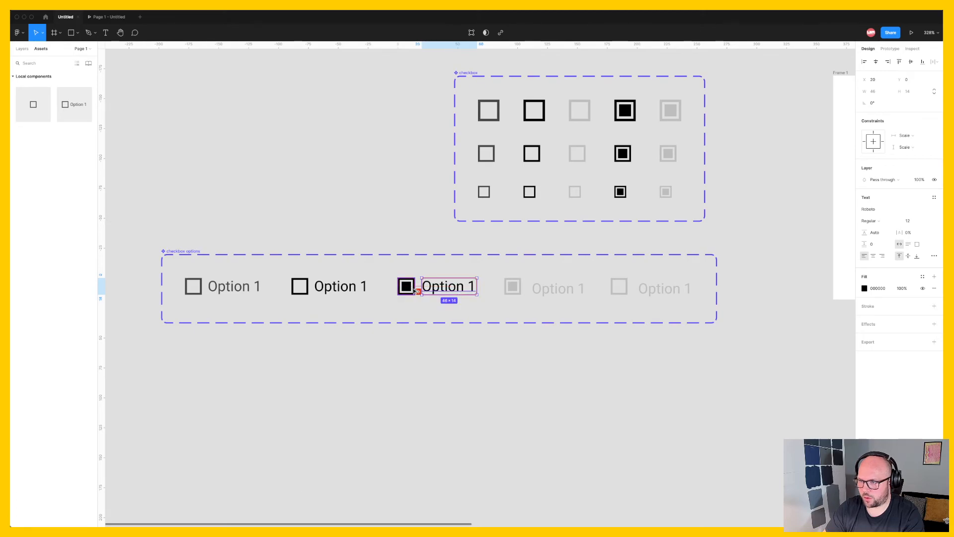
# Step: Move the labels of the two disabled variants closer to and level with their checkboxes
pyautogui.moveTo(557, 290); pyautogui.dragTo(554, 287)
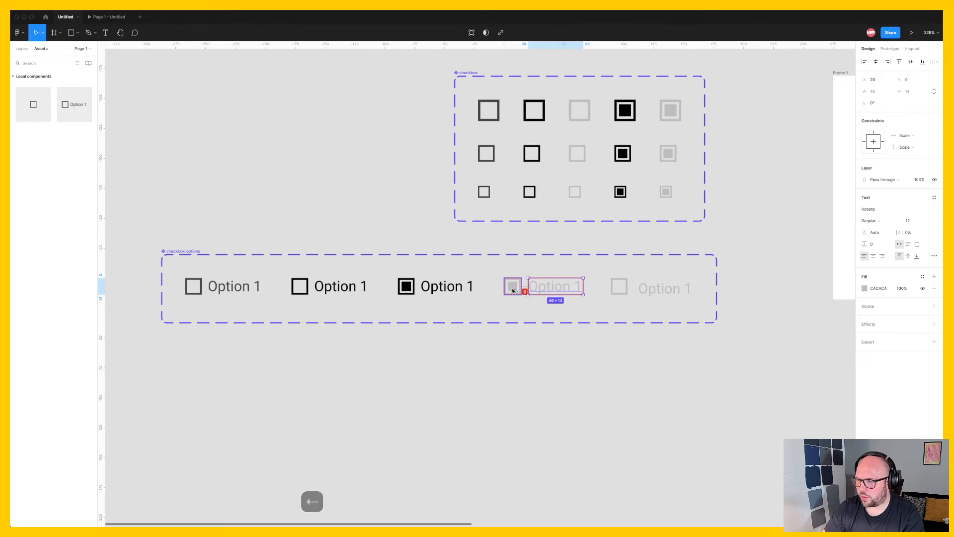
pyautogui.press('Left')
pyautogui.moveTo(657, 295); pyautogui.dragTo(677, 292)
pyautogui.click(593, 364)
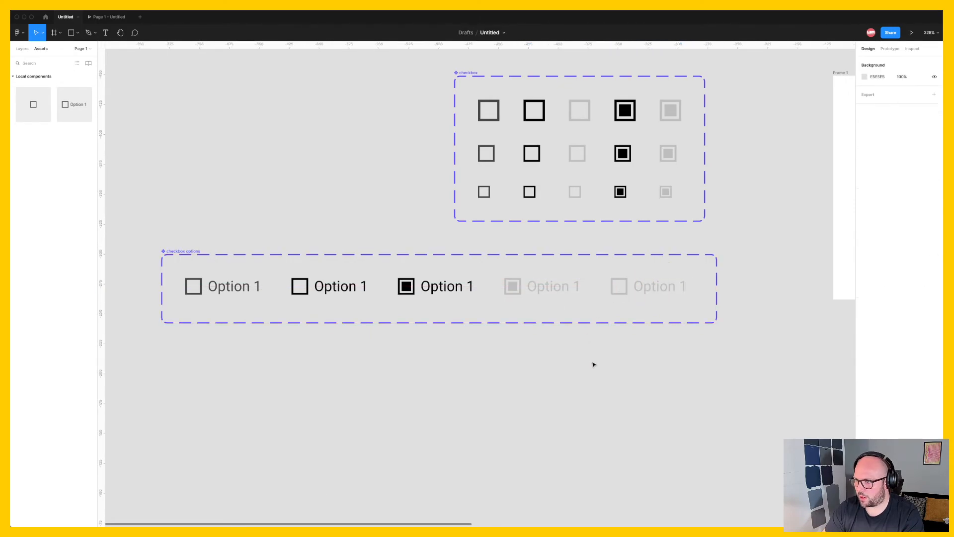
# Step: Reset all overrides on the five checkbox options instances in Frame 2
pyautogui.press('space')
pyautogui.moveTo(758, 353); pyautogui.dragTo(202, 401)
pyautogui.moveTo(619, 415); pyautogui.dragTo(474, 413)
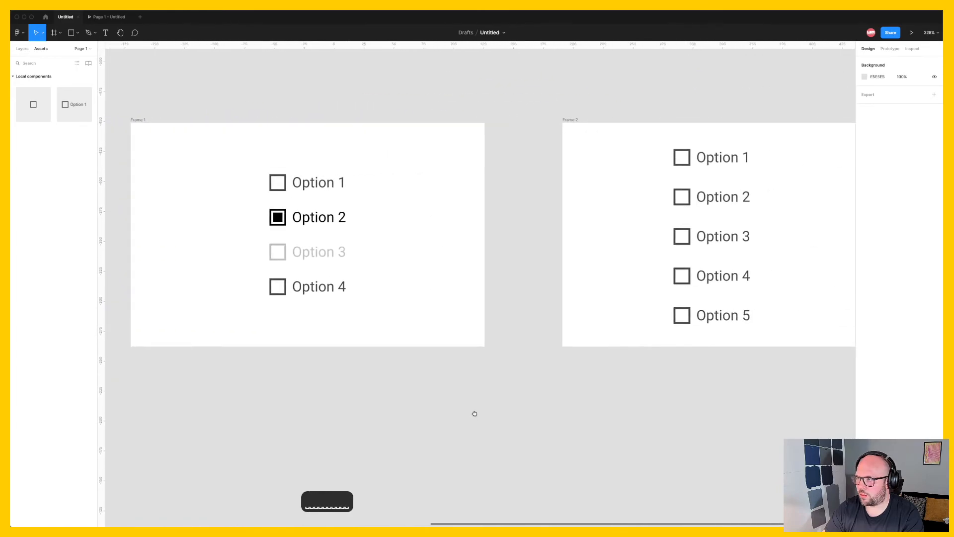
pyautogui.click(721, 197)
pyautogui.rightClick(716, 164)
pyautogui.click(651, 154)
pyautogui.moveTo(651, 152); pyautogui.dragTo(765, 343)
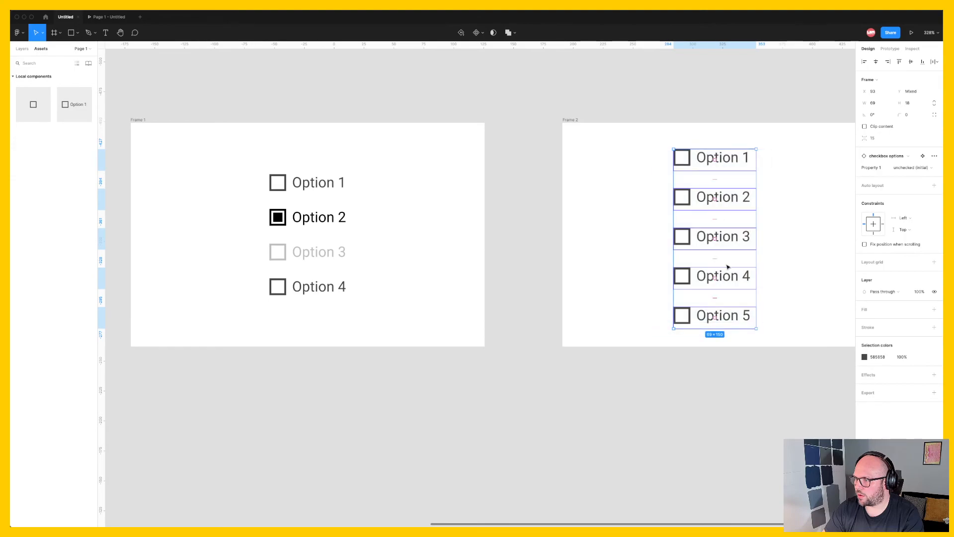
pyautogui.rightClick(736, 240)
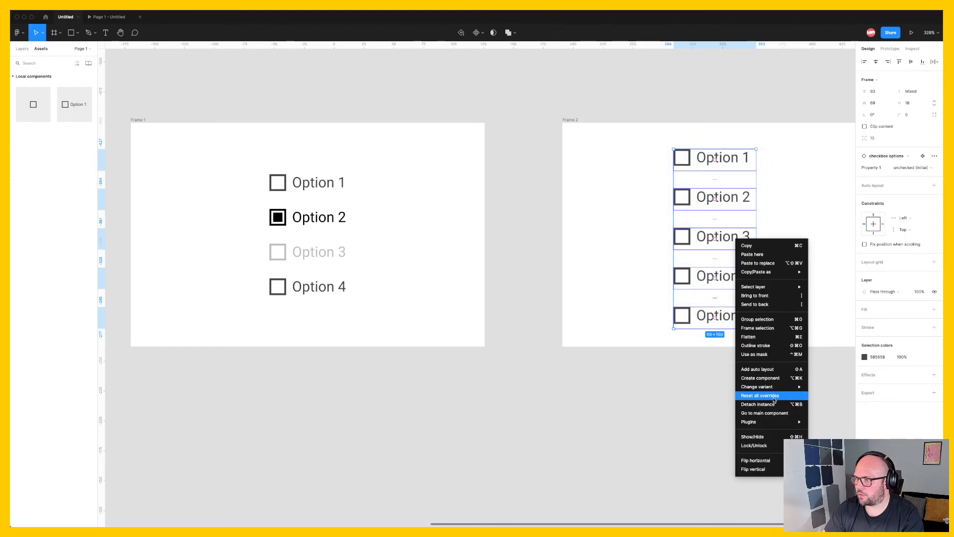
pyautogui.click(773, 396)
# Step: Select the unchecked (initial) variant in the checkbox options set and undo the last override reset
pyautogui.click(639, 184)
pyautogui.click(705, 166)
pyautogui.click(629, 225)
pyautogui.press('space')
pyautogui.moveTo(457, 384); pyautogui.dragTo(835, 373)
pyautogui.moveTo(218, 370); pyautogui.dragTo(616, 345)
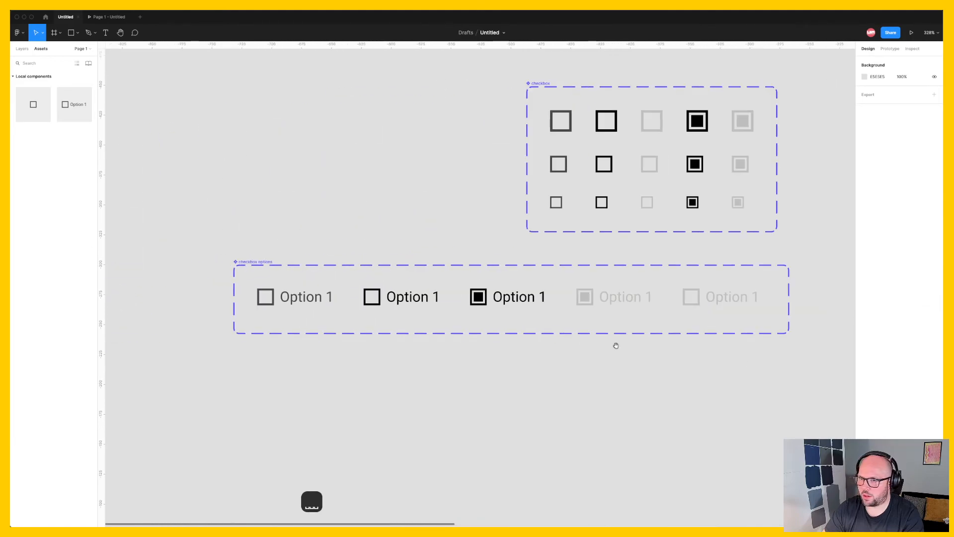
pyautogui.click(298, 297)
pyautogui.press('super+z')
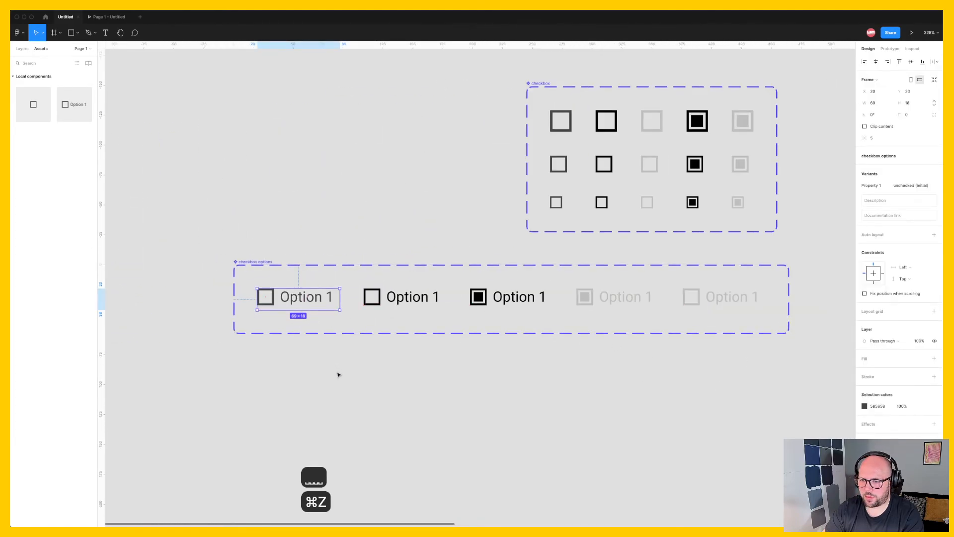
# Step: Pin the checkbox and label to the left and top in the unchecked (initial), unchecked (hover) and checked variants
pyautogui.press('super+z')
pyautogui.click(266, 302)
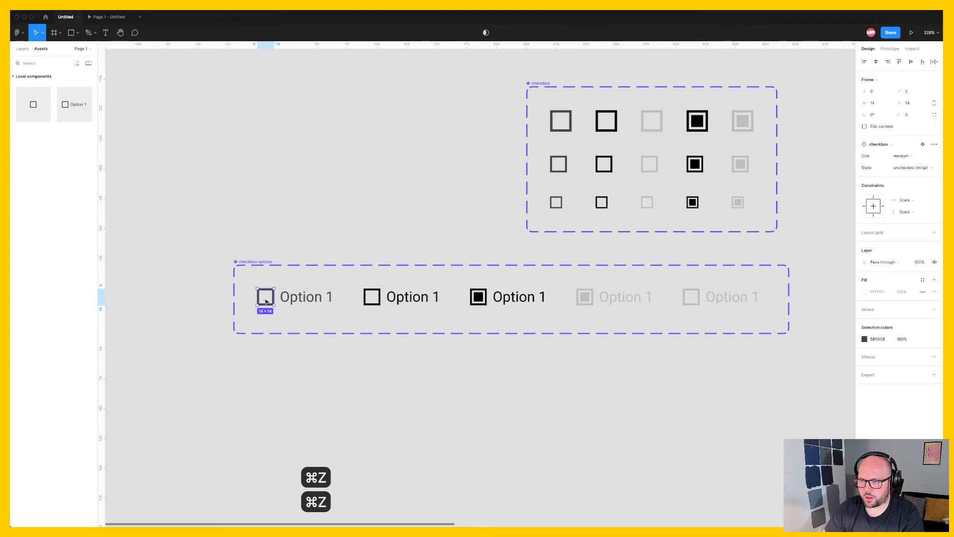
pyautogui.press('Return')
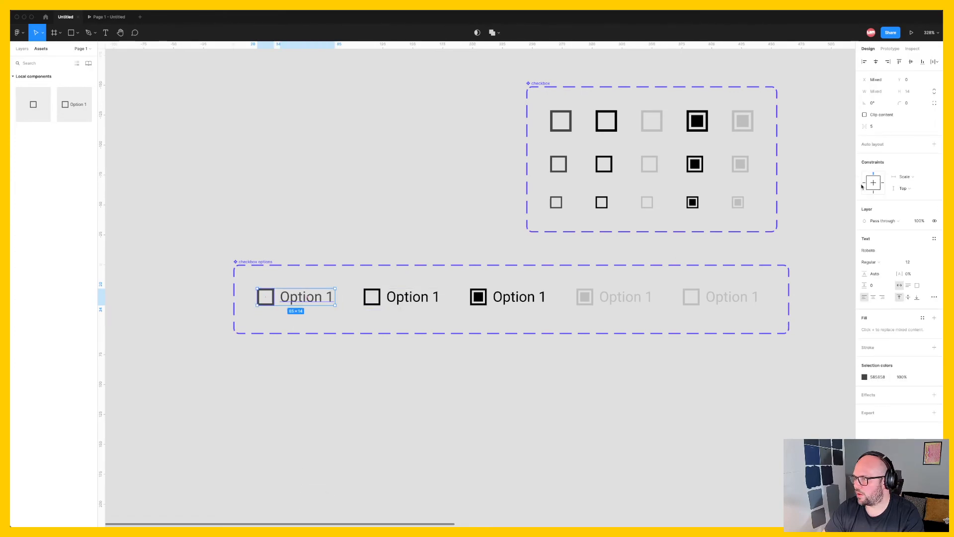
pyautogui.doubleClick(415, 298)
pyautogui.keyDown('shift'); pyautogui.click(373, 298); pyautogui.keyUp('shift')
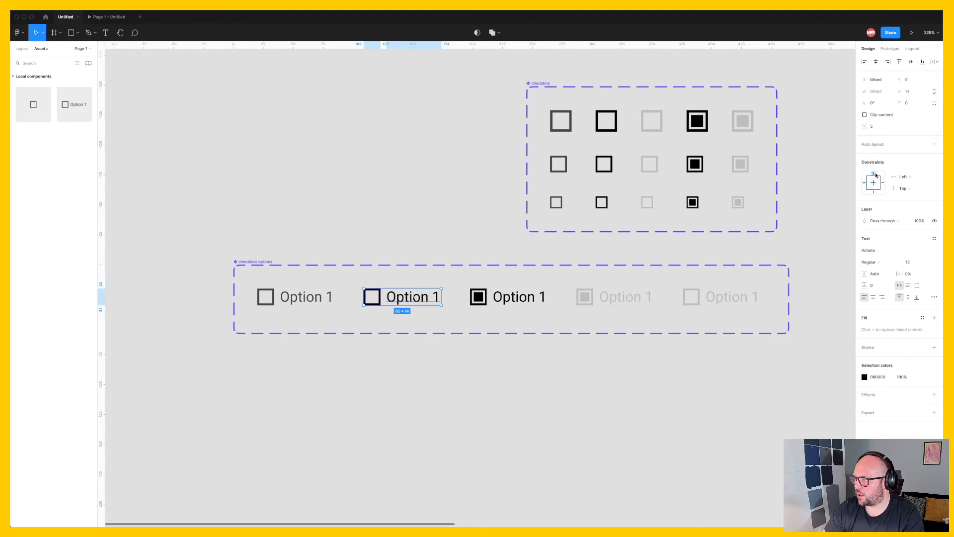
pyautogui.doubleClick(543, 298)
pyautogui.keyDown('shift'); pyautogui.click(477, 300); pyautogui.keyUp('shift')
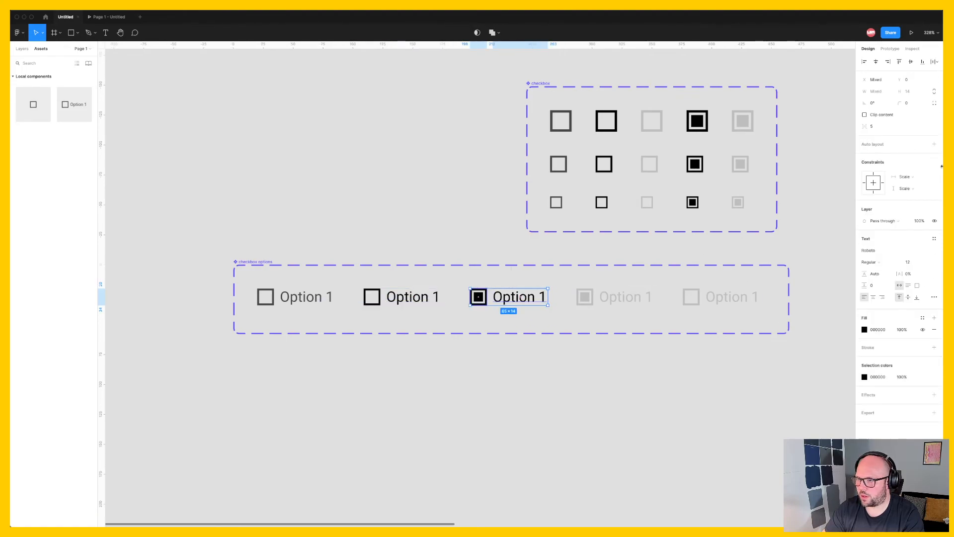
# Step: Set left and top constraints for the checkbox and label in the checked (disabled) and unchecked (disabled) variants
pyautogui.click(617, 302)
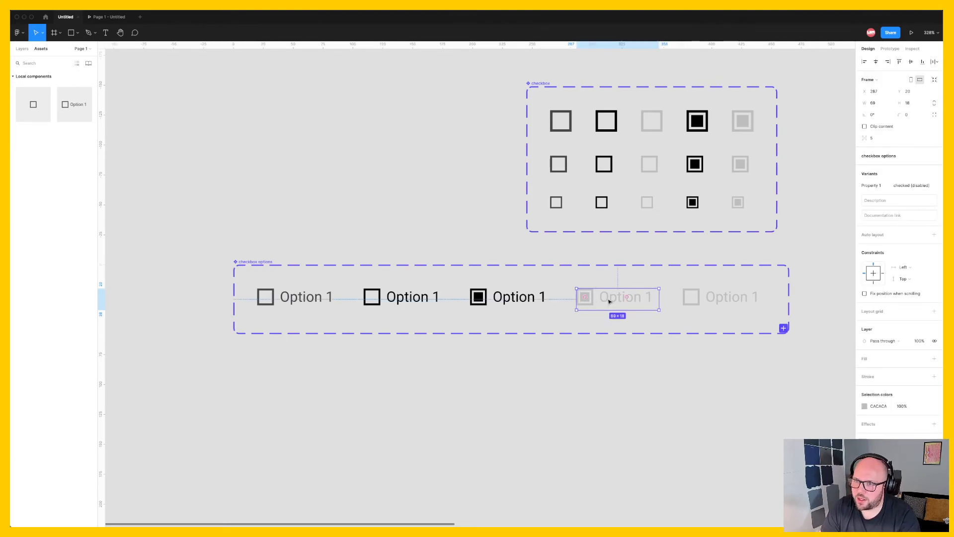
pyautogui.click(492, 300)
pyautogui.click(397, 299)
pyautogui.click(293, 300)
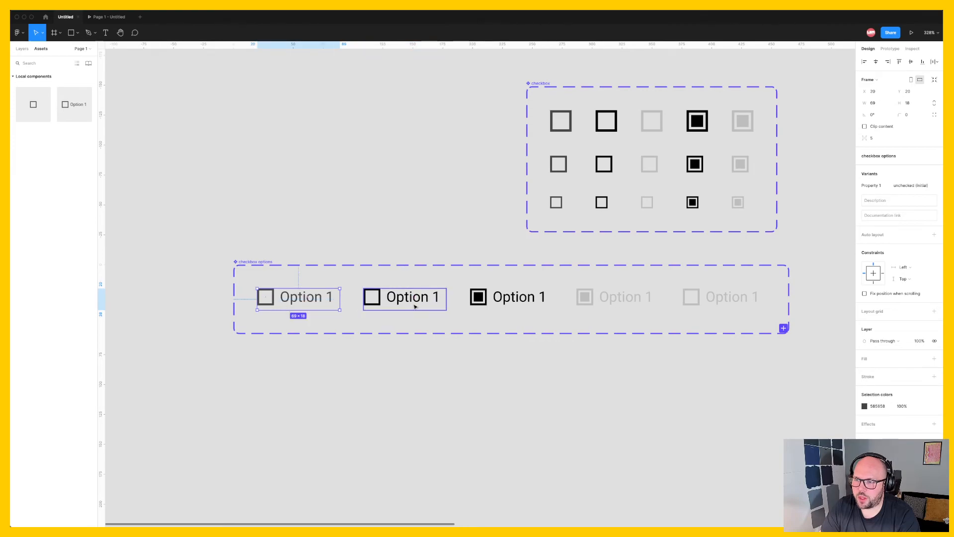
pyautogui.click(512, 300)
pyautogui.click(610, 303)
pyautogui.doubleClick(587, 303)
pyautogui.keyDown('shift'); pyautogui.click(613, 302); pyautogui.keyUp('shift')
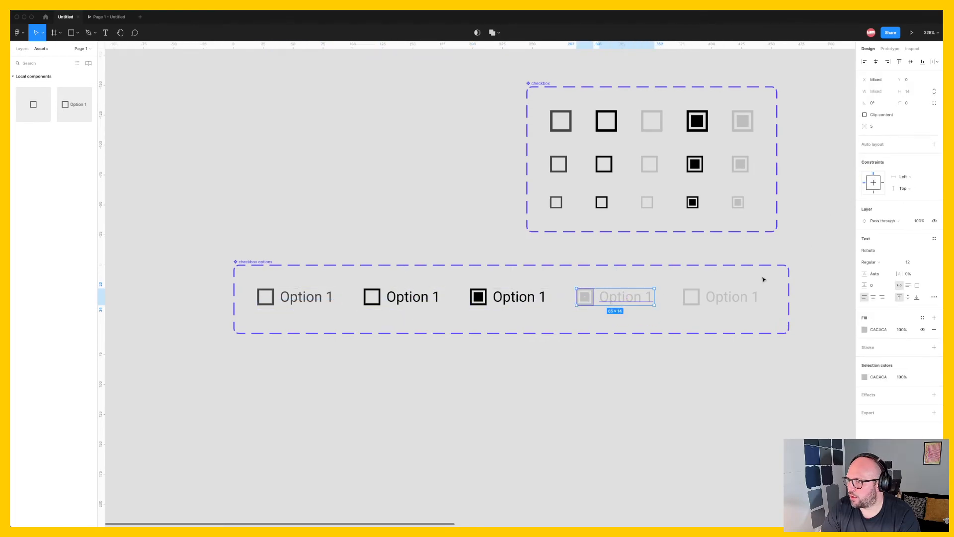
pyautogui.click(691, 296)
pyautogui.keyDown('shift'); pyautogui.click(727, 298); pyautogui.keyUp('shift')
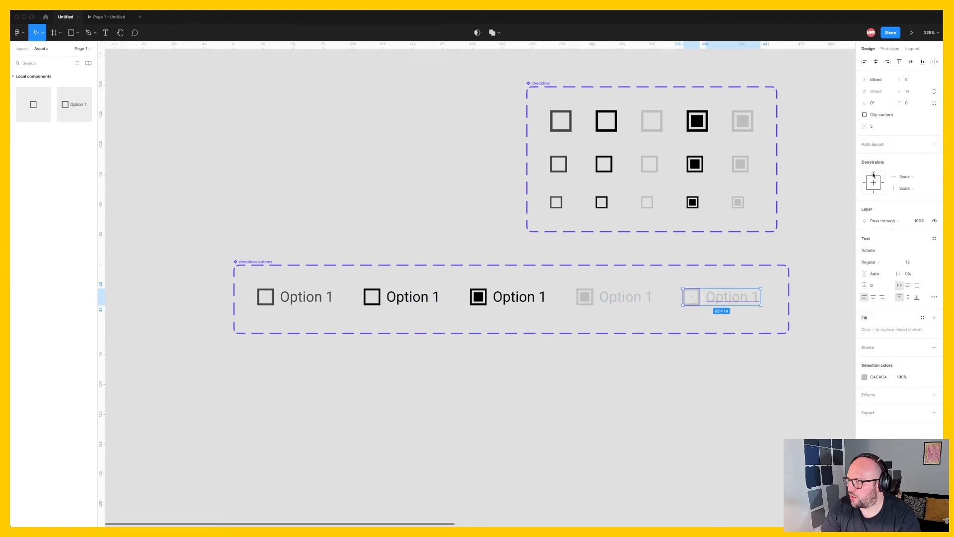
pyautogui.click(671, 344)
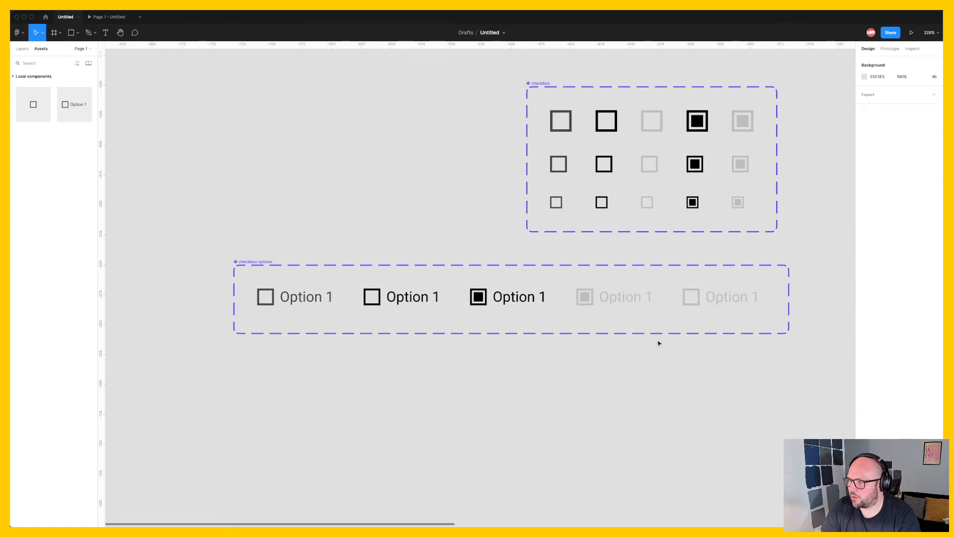
# Step: Reduce the height of all five checkbox options variants to 14, flush with the bottom of their checkboxes
pyautogui.click(308, 306)
pyautogui.moveTo(305, 310); pyautogui.dragTo(306, 305)
pyautogui.click(403, 308)
pyautogui.moveTo(394, 309); pyautogui.dragTo(394, 304)
pyautogui.click(510, 307)
pyautogui.moveTo(509, 309); pyautogui.dragTo(510, 305)
pyautogui.click(618, 304)
pyautogui.moveTo(618, 310); pyautogui.dragTo(618, 305)
pyautogui.click(712, 304)
pyautogui.moveTo(712, 309); pyautogui.dragTo(713, 305)
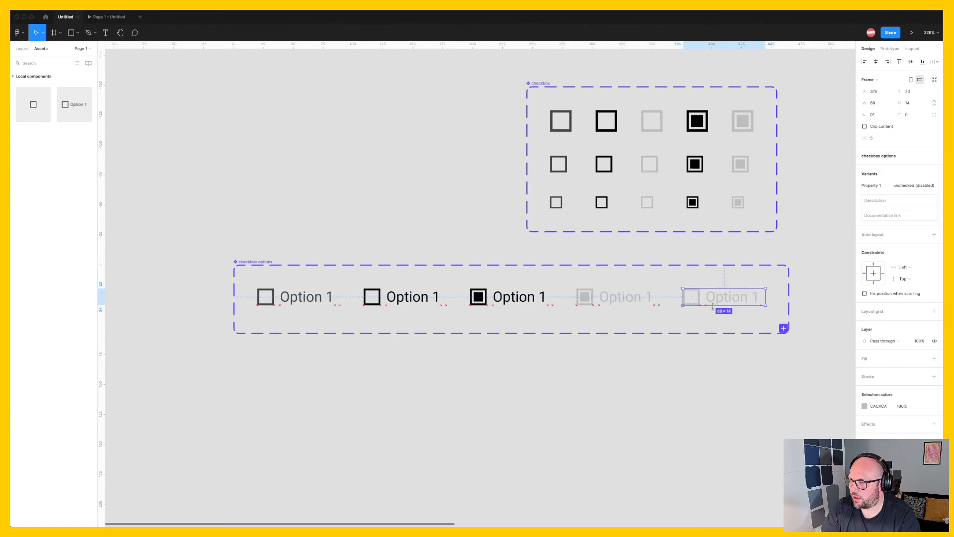
pyautogui.click(493, 368)
# Step: Tighten the vertical spacing between the five checkbox options instances in Frame 2 to 15
pyautogui.hscroll(10, 707, 351)
pyautogui.hscroll(15, 657, 348)
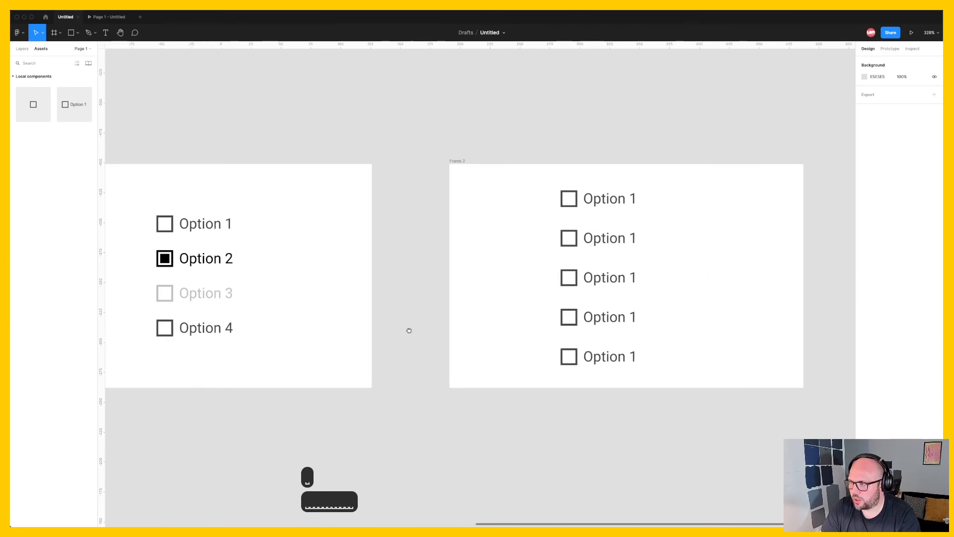
pyautogui.hscroll(-2, 409, 330)
pyautogui.moveTo(673, 254); pyautogui.dragTo(724, 346)
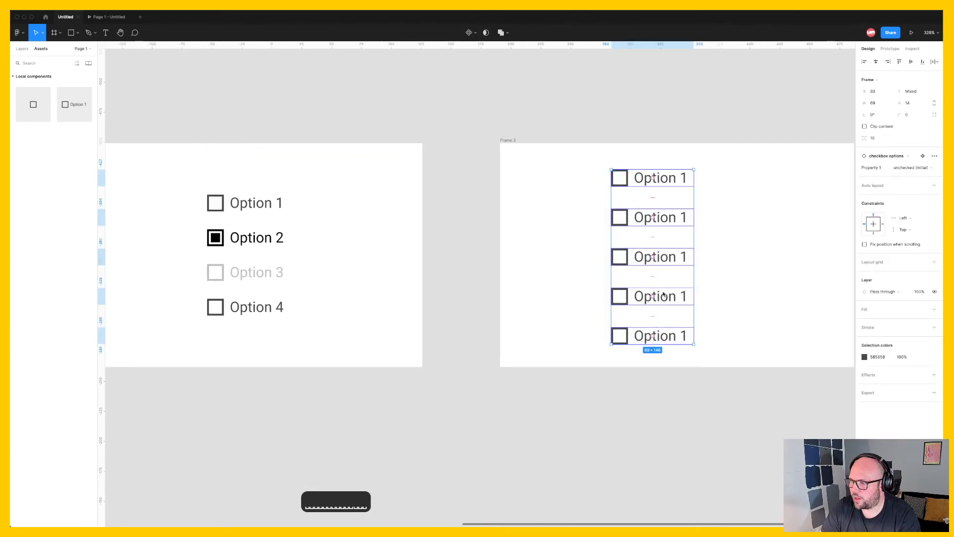
pyautogui.rightClick(665, 290)
pyautogui.click(626, 390)
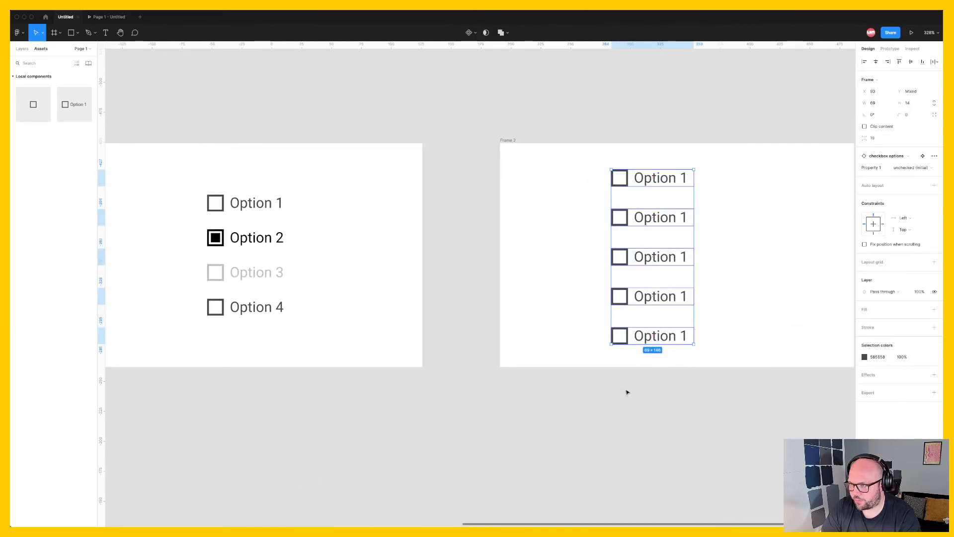
pyautogui.moveTo(580, 168); pyautogui.dragTo(704, 347)
pyautogui.moveTo(651, 237); pyautogui.dragTo(650, 230)
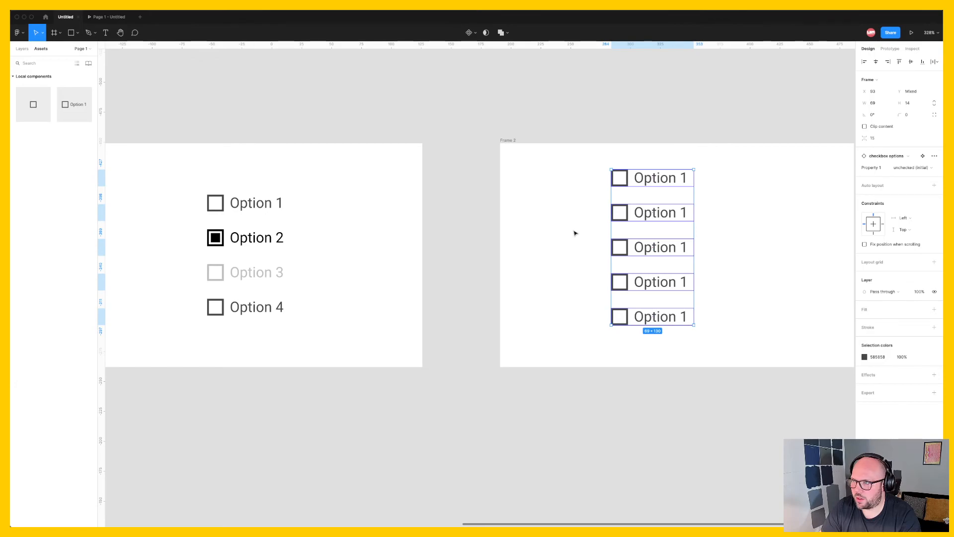
# Step: Delete the lowest checkbox options instance in Frame 2 and move the remaining four to the middle of the frame
pyautogui.click(574, 233)
pyautogui.click(616, 316)
pyautogui.press('BackSpace')
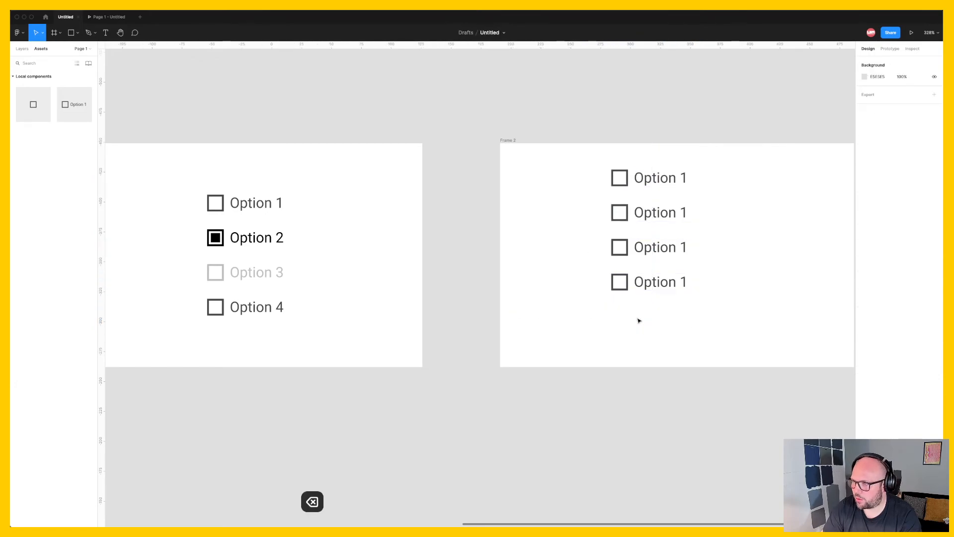
pyautogui.moveTo(692, 313); pyautogui.dragTo(592, 168)
pyautogui.moveTo(684, 204); pyautogui.dragTo(733, 224)
pyautogui.press('space')
pyautogui.moveTo(824, 247); pyautogui.dragTo(740, 237)
pyautogui.moveTo(632, 231); pyautogui.dragTo(605, 228)
pyautogui.click(559, 368)
pyautogui.press('space')
pyautogui.moveTo(558, 368); pyautogui.dragTo(601, 363)
# Step: Renumber the labels of the second, third and fourth instances in Frame 2 as Option 2, Option 3 and Option 4
pyautogui.press('t')
pyautogui.doubleClick(664, 222)
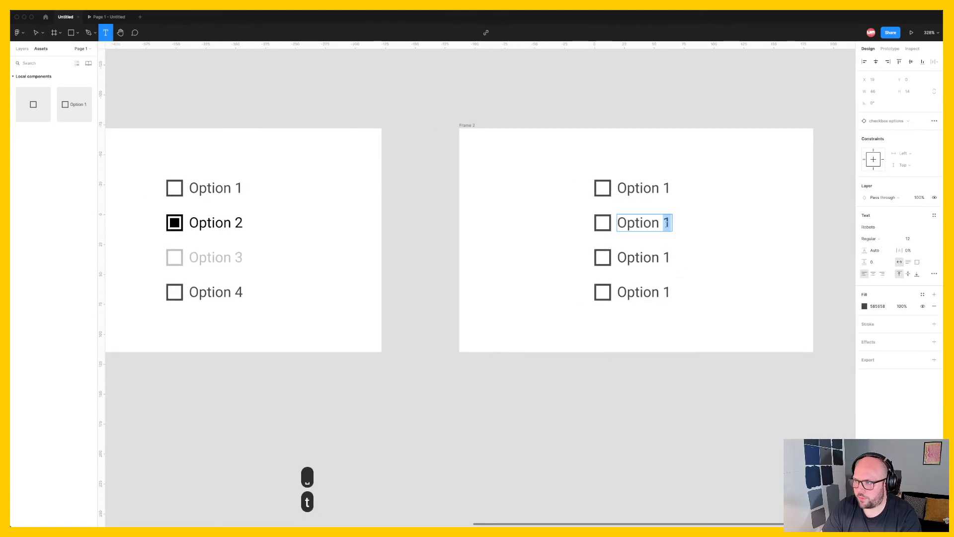
pyautogui.write('2')
pyautogui.doubleClick(667, 256)
pyautogui.write('3')
pyautogui.doubleClick(677, 292)
pyautogui.write('4')
pyautogui.press('Escape')
# Step: Rename the variant property of the checkbox options component set as State
pyautogui.scroll(-8, 430, 334)
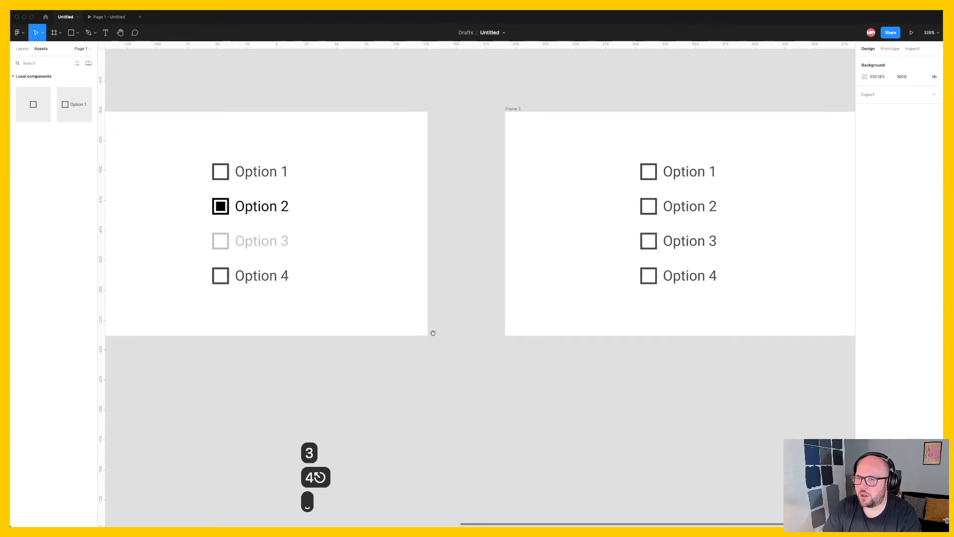
pyautogui.scroll(5, 452, 327)
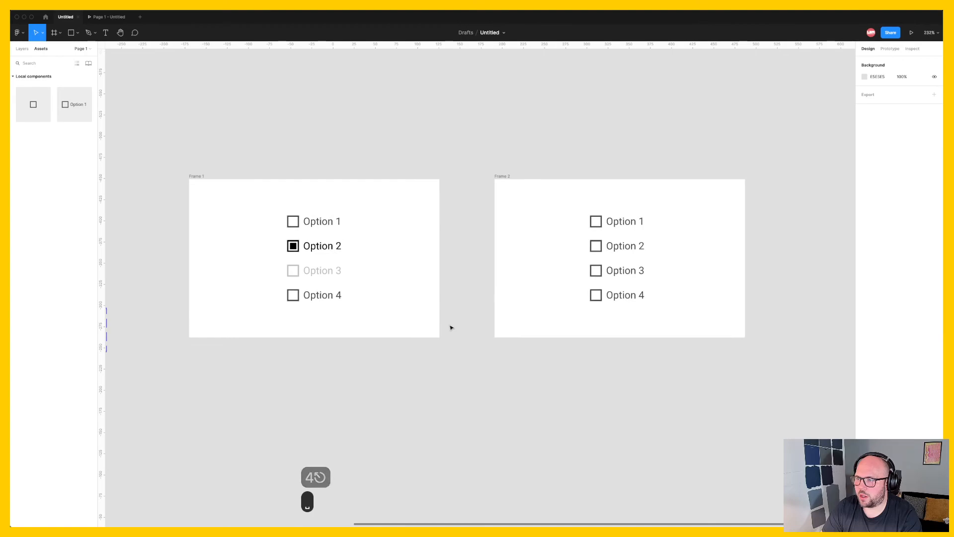
pyautogui.click(676, 229)
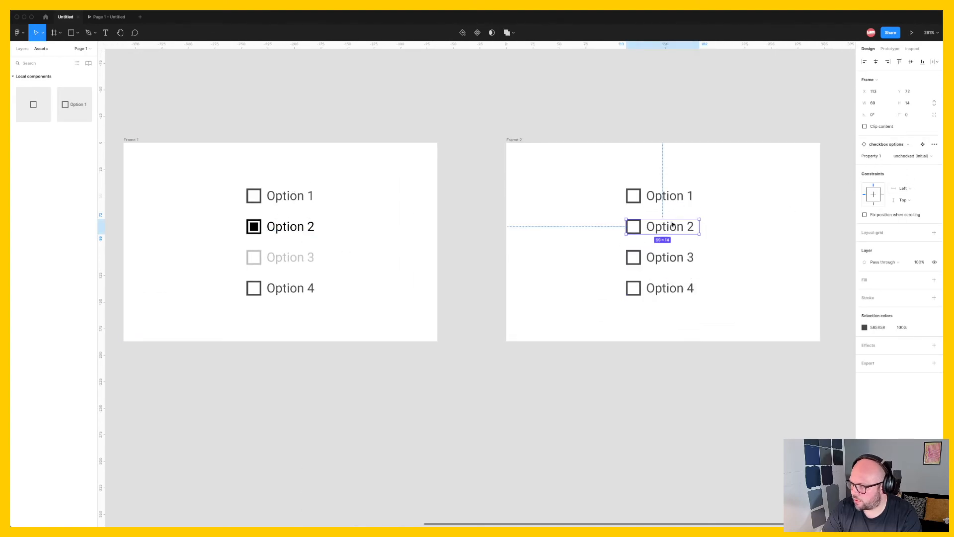
pyautogui.press('space')
pyautogui.moveTo(228, 398); pyautogui.dragTo(598, 310)
pyautogui.moveTo(360, 344); pyautogui.dragTo(607, 314)
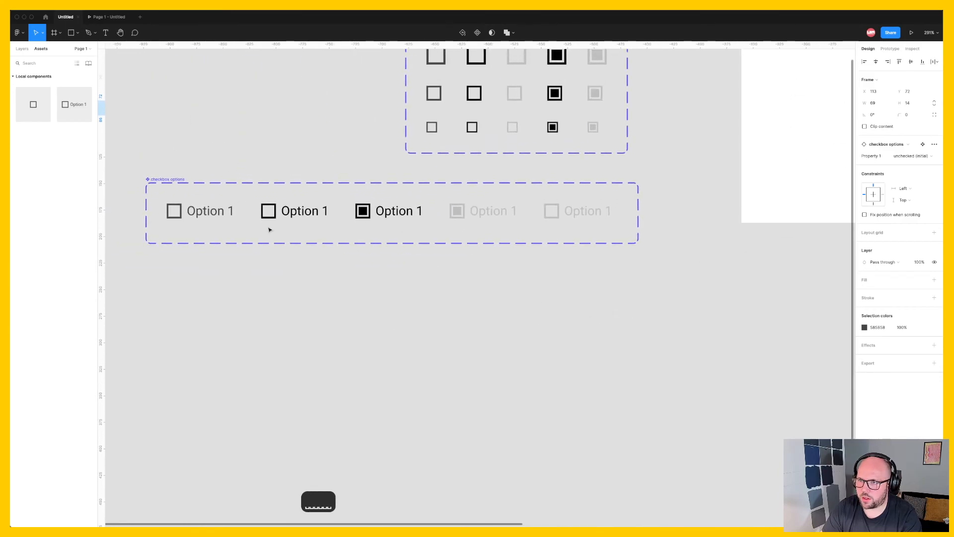
pyautogui.click(182, 179)
pyautogui.click(897, 202)
pyautogui.write('State')
pyautogui.press('super+a')
pyautogui.write('State')
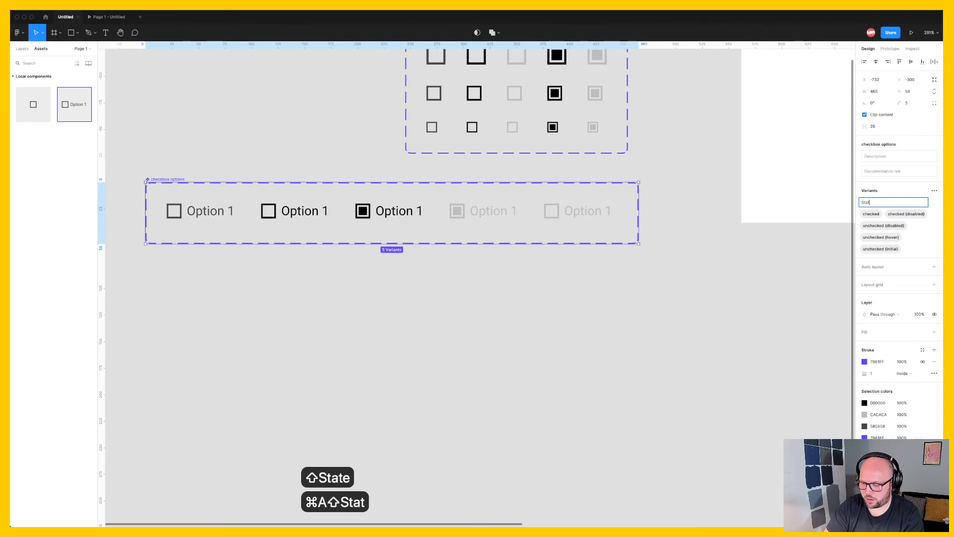
pyautogui.press('Return')
pyautogui.click(616, 374)
pyautogui.press('space')
pyautogui.moveTo(723, 287); pyautogui.dragTo(305, 409)
pyautogui.moveTo(680, 379); pyautogui.dragTo(525, 378)
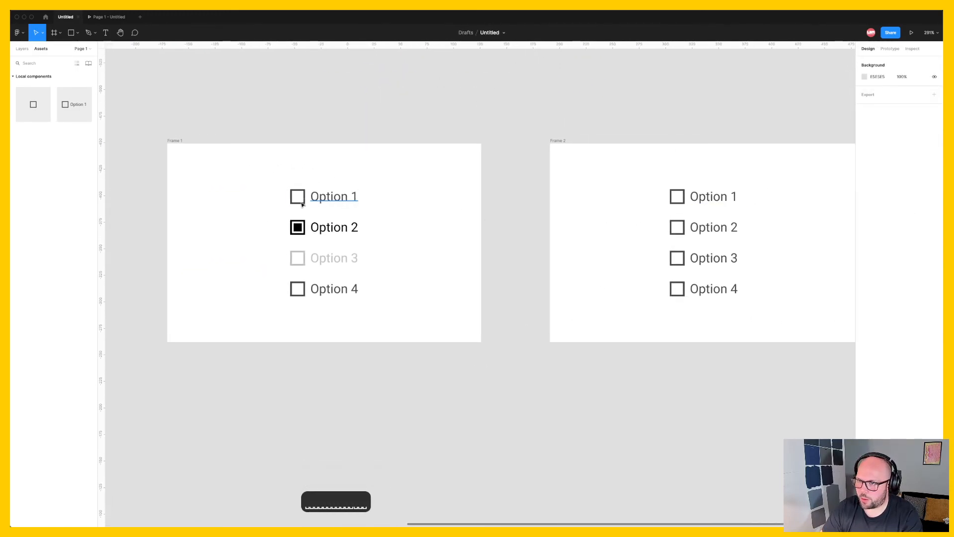
pyautogui.doubleClick(339, 265)
pyautogui.hotkey('ctrl', 'c')
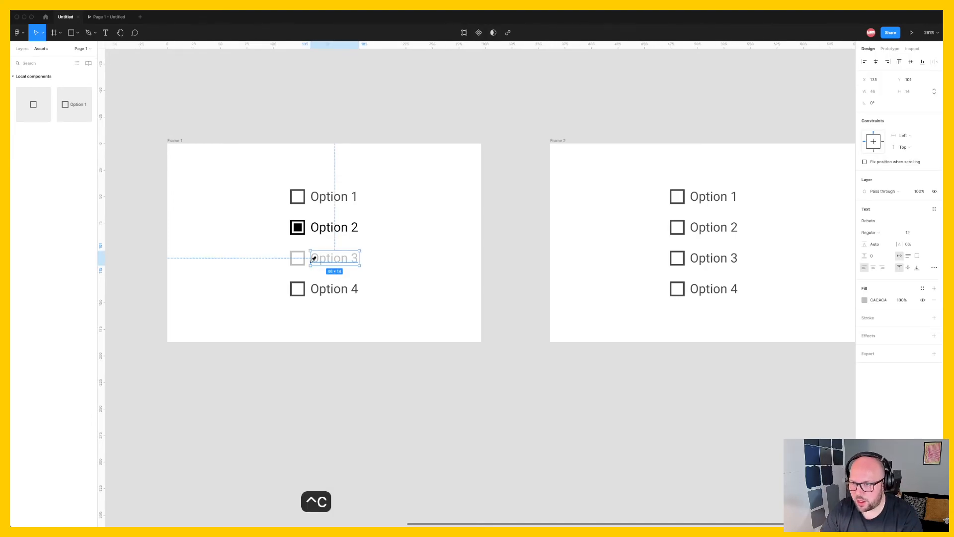
pyautogui.press('Escape')
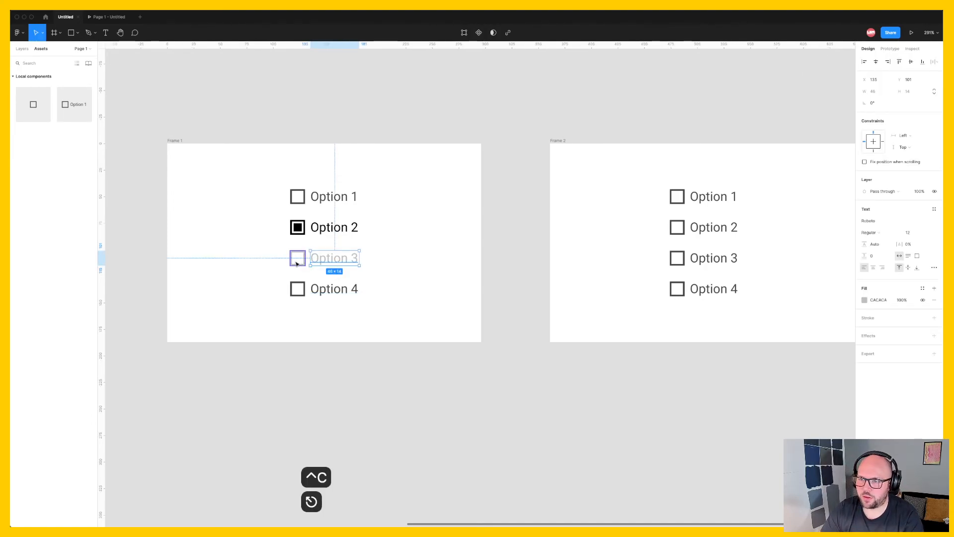
pyautogui.press('Escape')
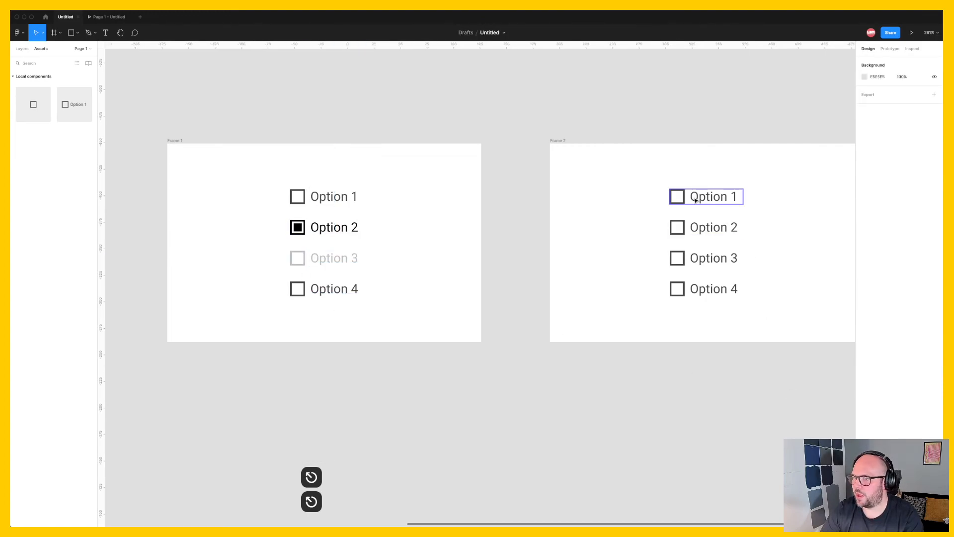
# Step: Set the state of Option 2 in Frame 2 to checked and of Option 3 to unchecked (disabled)
pyautogui.click(703, 232)
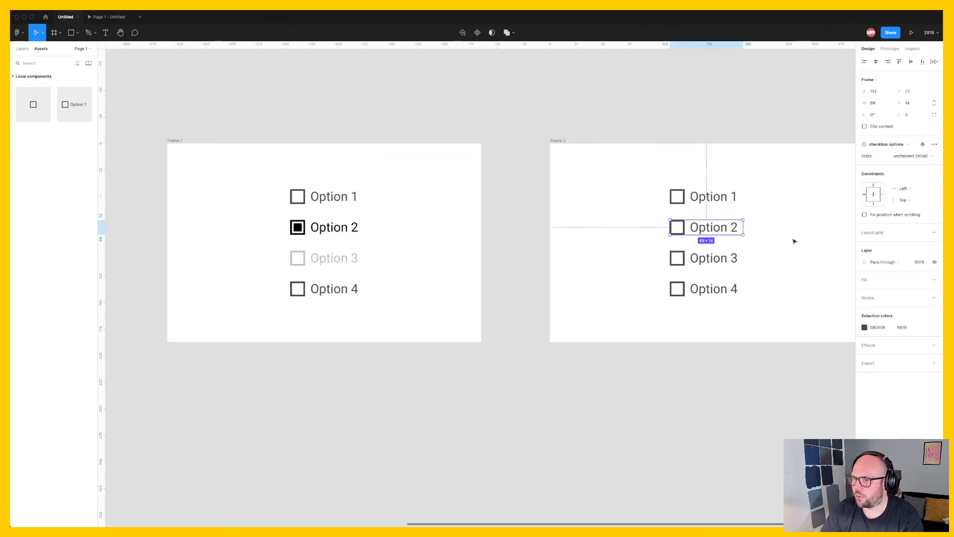
pyautogui.click(907, 156)
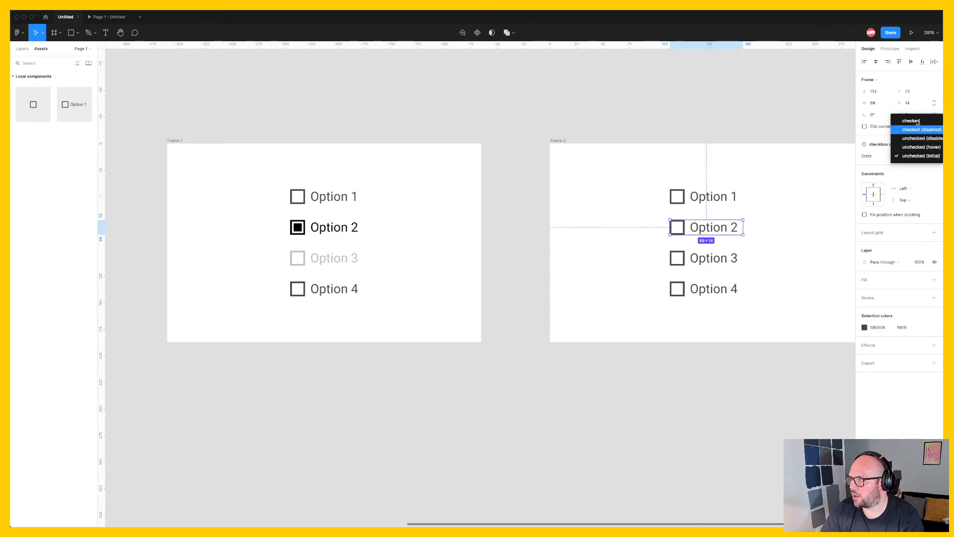
pyautogui.click(918, 119)
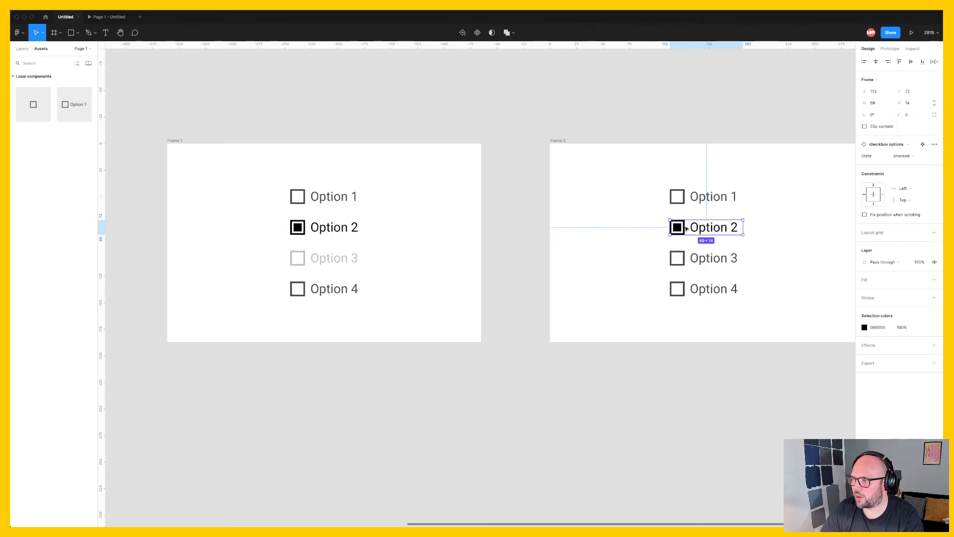
pyautogui.click(717, 266)
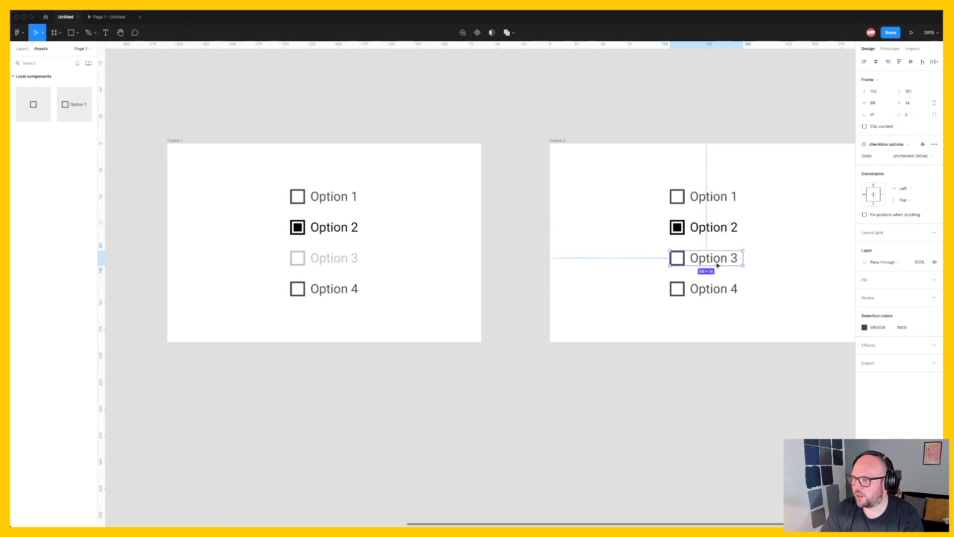
pyautogui.click(911, 156)
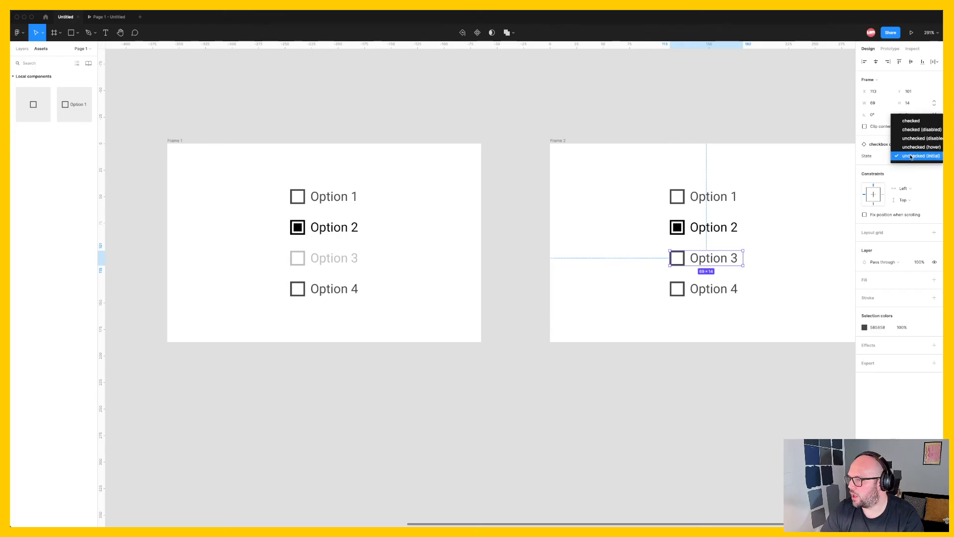
pyautogui.click(914, 139)
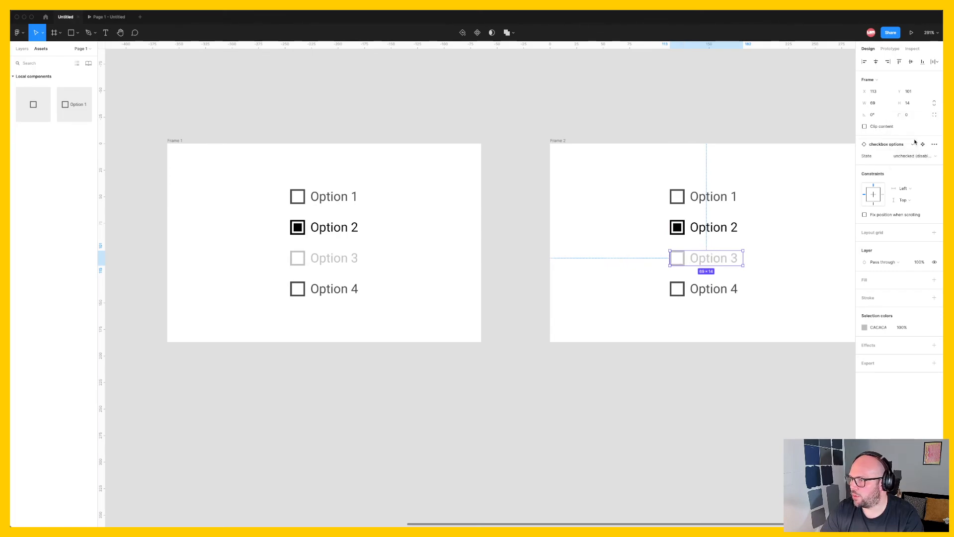
pyautogui.click(713, 351)
# Step: Examine the properties of the Option 1 instance in Frame 2 and the size and state of its nested checkbox
pyautogui.press('space')
pyautogui.moveTo(709, 380); pyautogui.dragTo(671, 378)
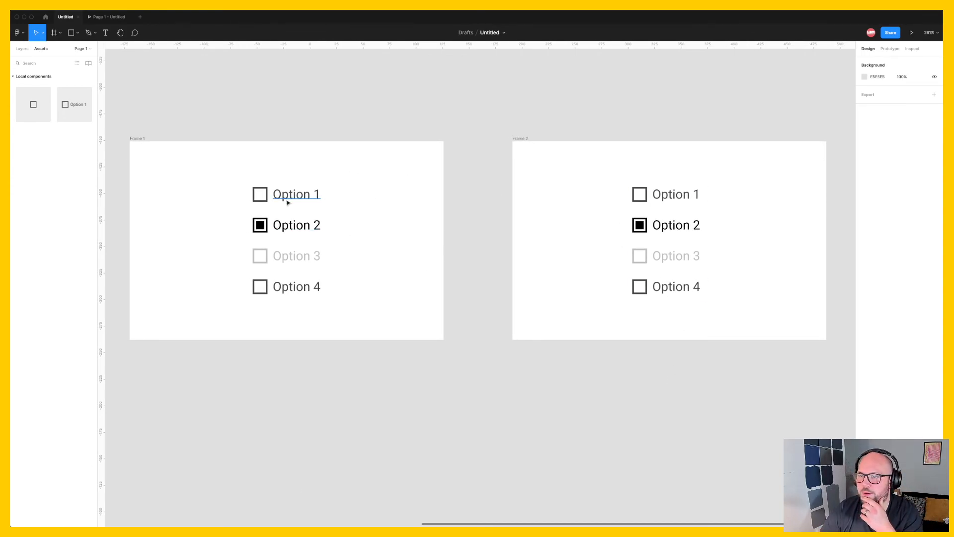
pyautogui.click(672, 198)
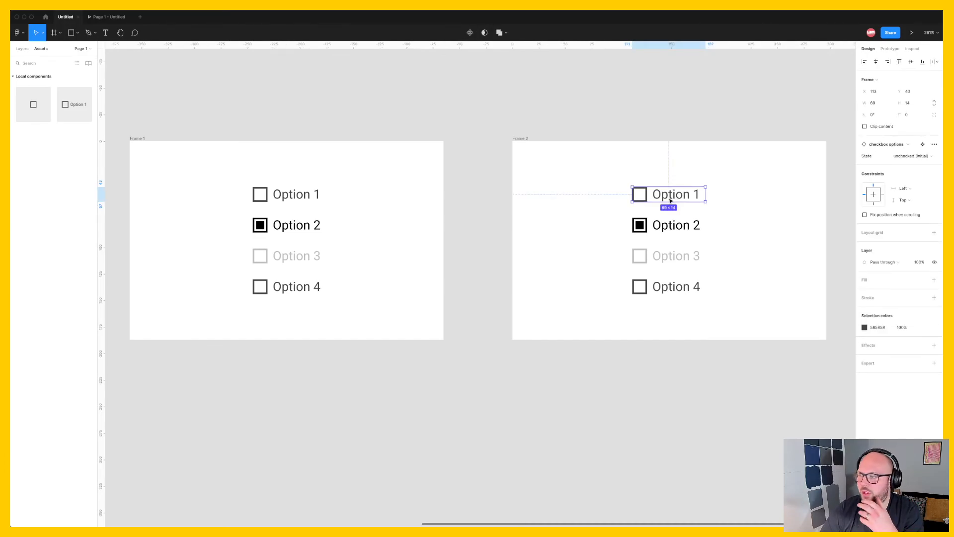
pyautogui.click(639, 349)
pyautogui.doubleClick(646, 198)
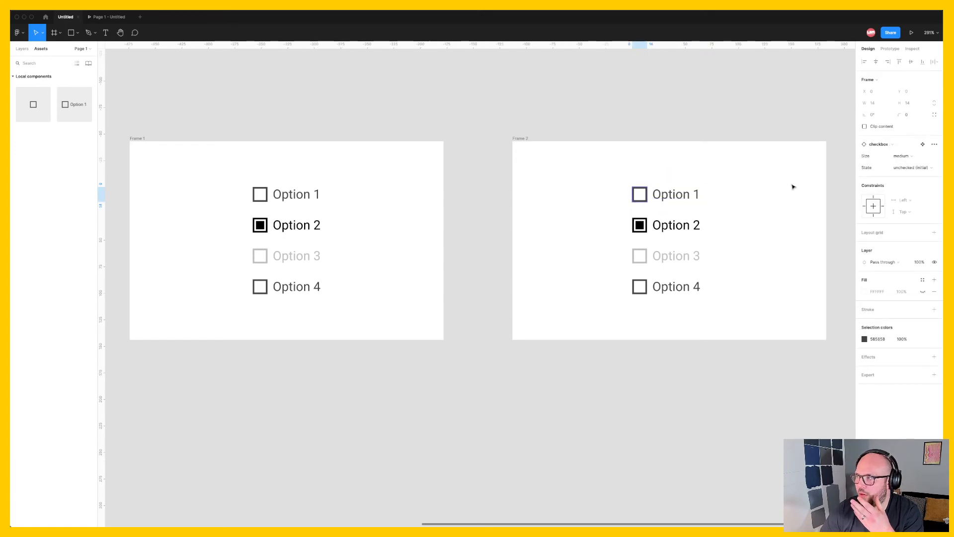
pyautogui.click(904, 158)
pyautogui.click(897, 192)
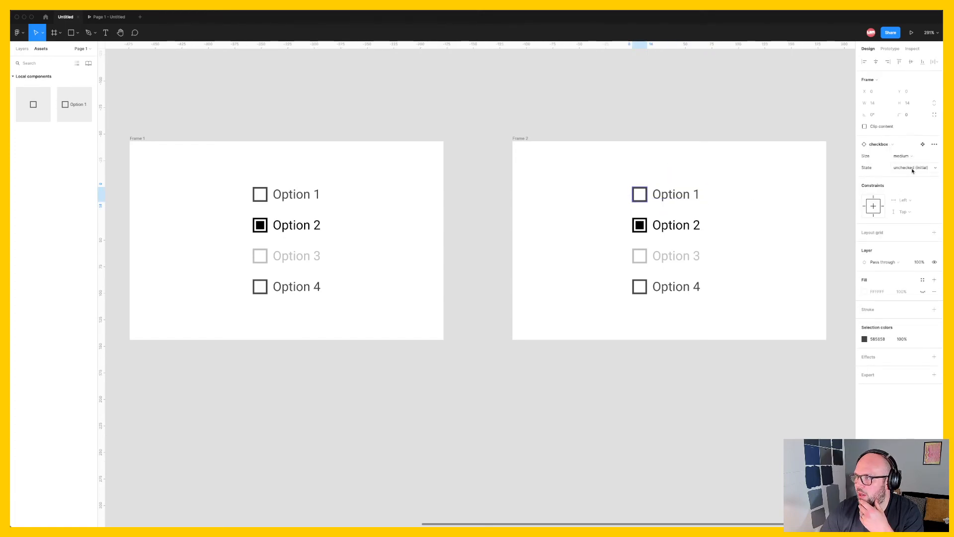
# Step: Try the small size on the nested checkbox of Option 1 in Frame 2 and restore it to medium
pyautogui.click(912, 170)
pyautogui.press('Escape')
pyautogui.click(904, 156)
pyautogui.click(908, 165)
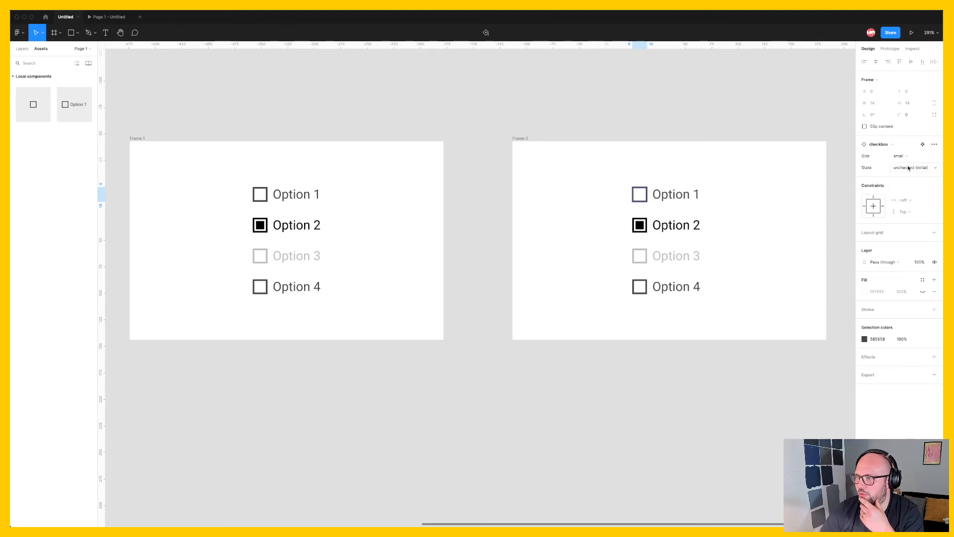
pyautogui.press('super+z')
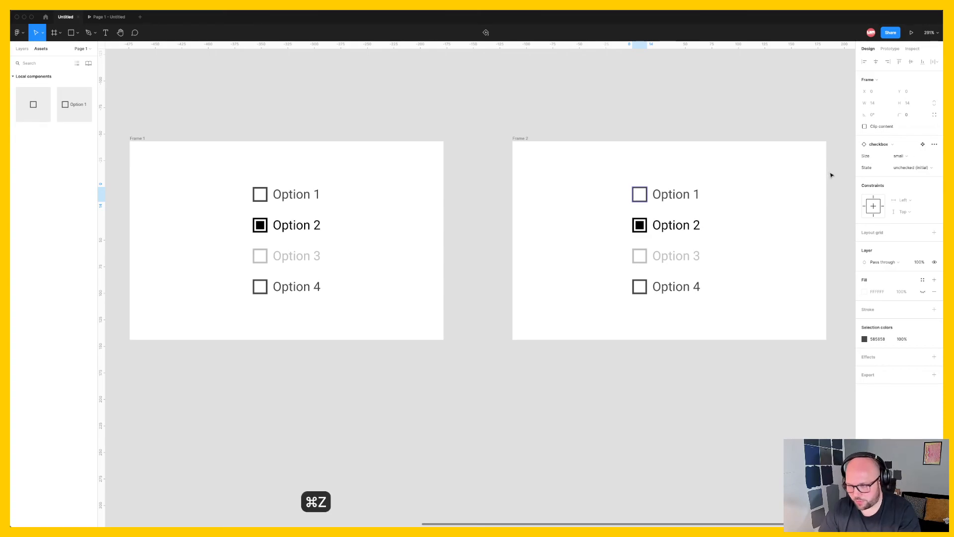
pyautogui.click(904, 157)
pyautogui.click(904, 157)
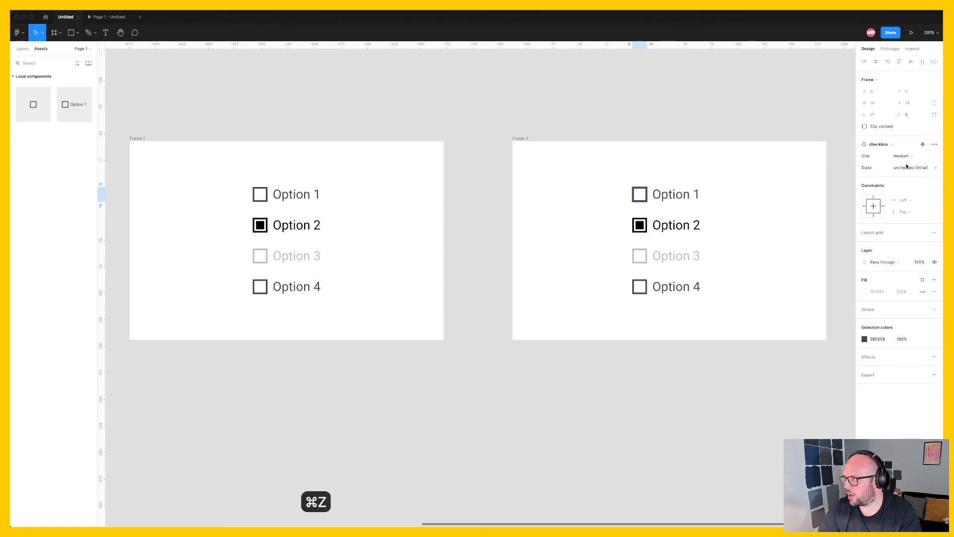
# Step: Try the checked (disabled) state on the nested checkbox of Option 1 in Frame 2 and reset all the instance's overrides
pyautogui.click(911, 167)
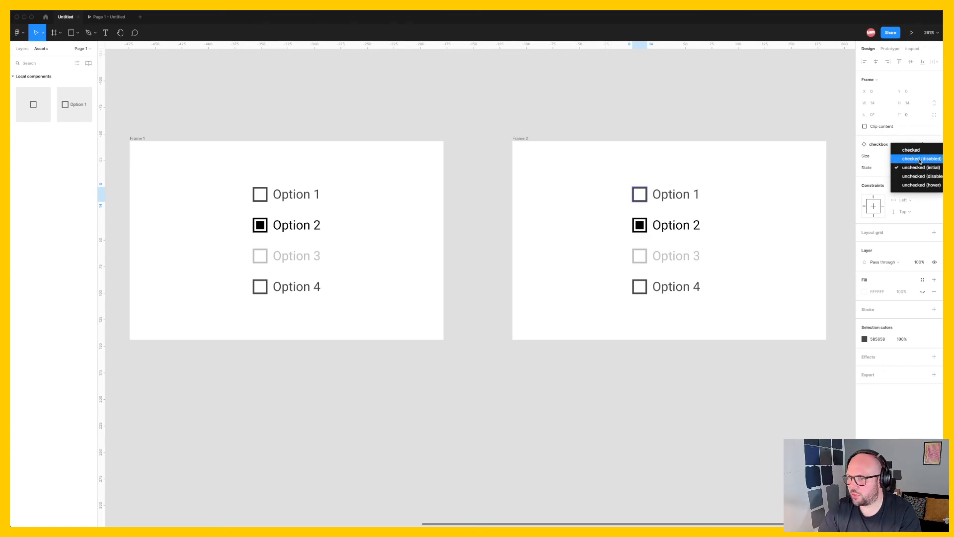
pyautogui.click(920, 159)
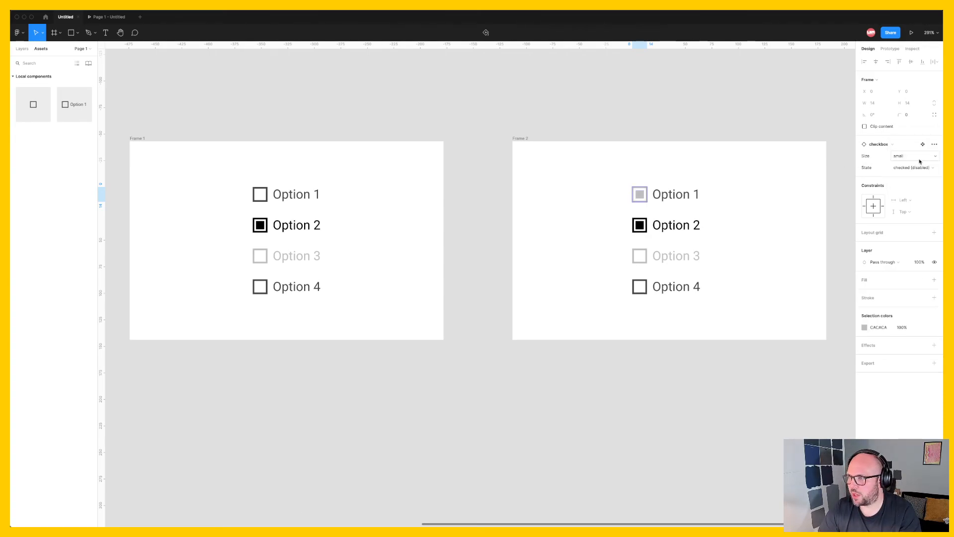
pyautogui.click(671, 195)
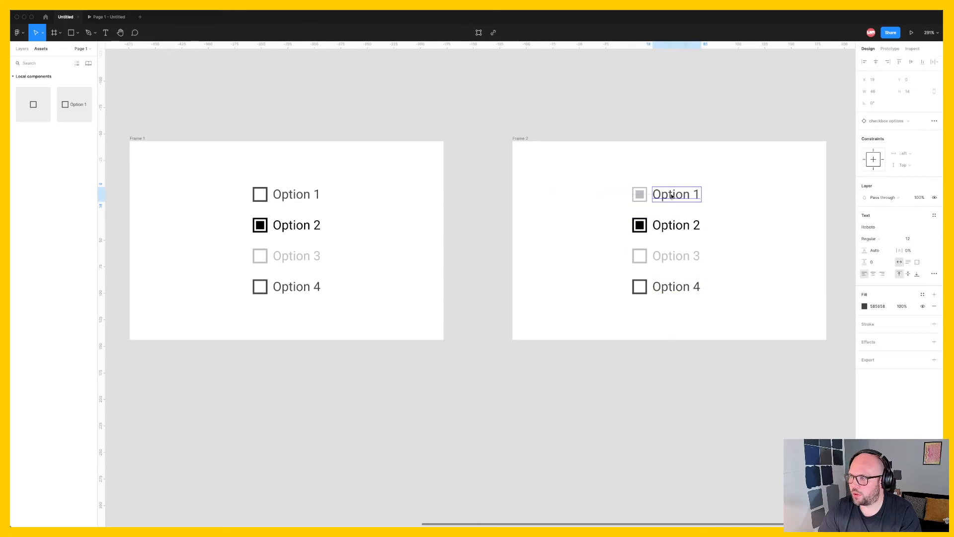
pyautogui.click(645, 358)
pyautogui.rightClick(670, 198)
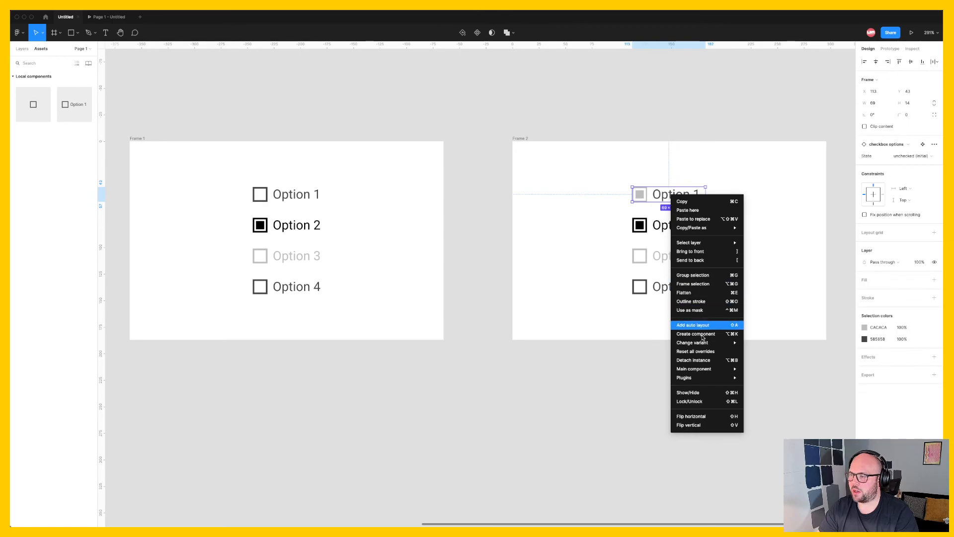
pyautogui.click(702, 353)
pyautogui.click(670, 368)
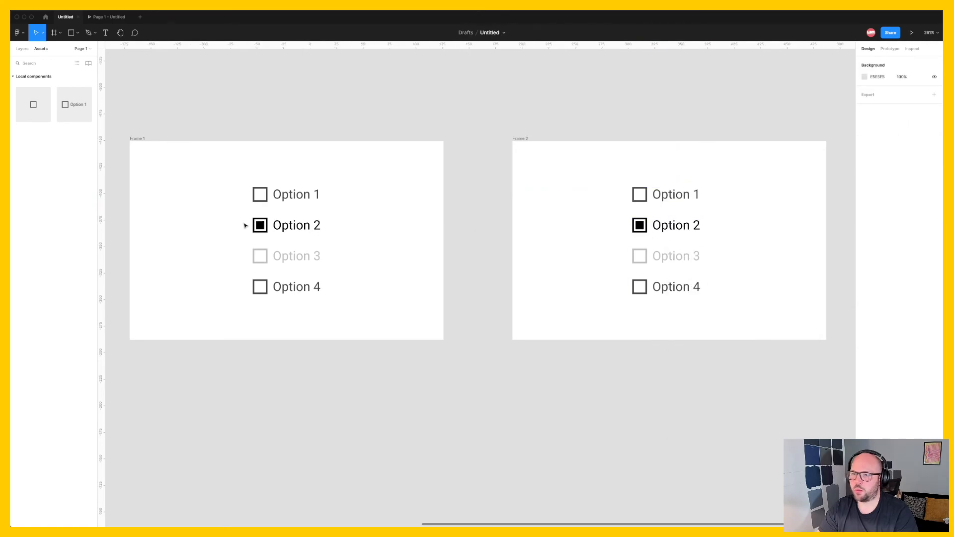
# Step: Try the checked state on the whole Option 1 instance in Frame 2 and undo the change
pyautogui.click(681, 198)
pyautogui.doubleClick(681, 198)
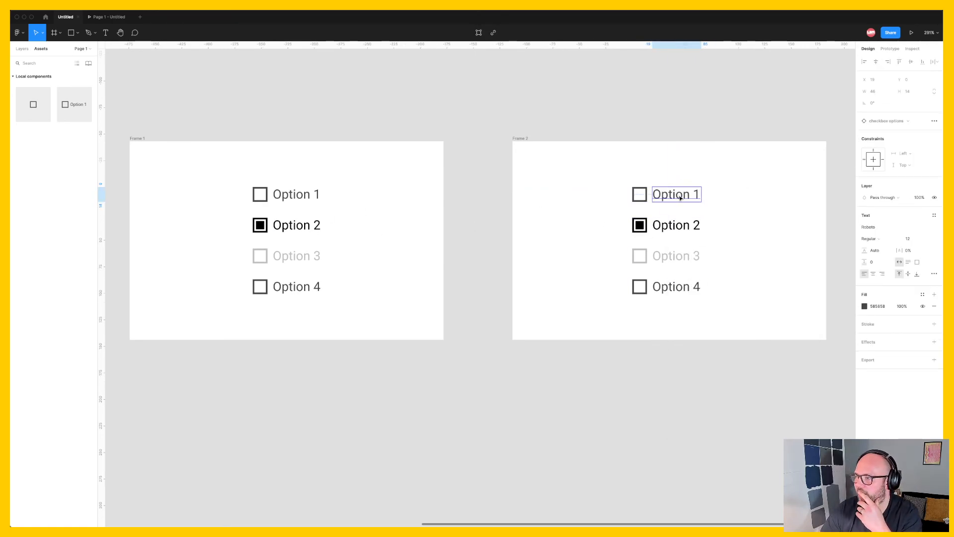
pyautogui.click(696, 323)
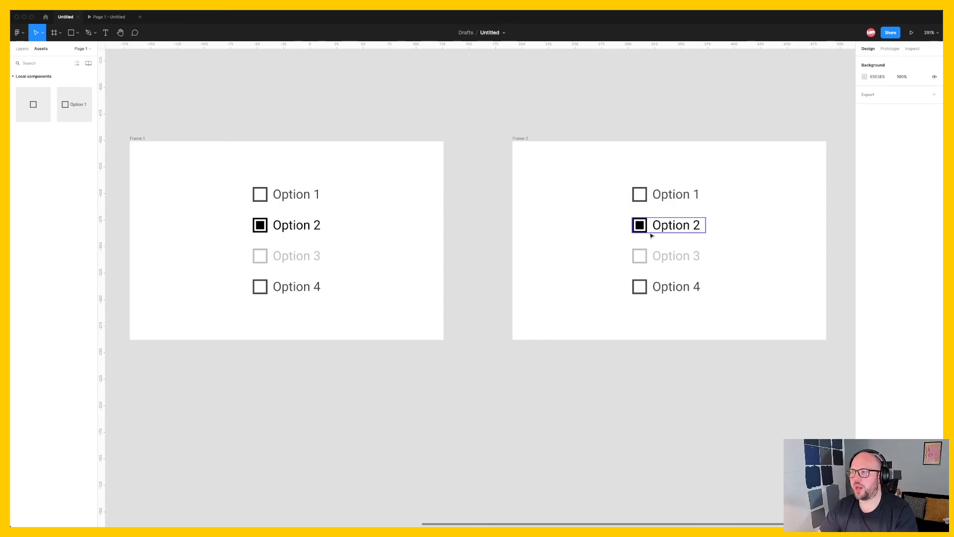
pyautogui.click(675, 192)
pyautogui.click(740, 326)
pyautogui.click(676, 194)
pyautogui.click(911, 156)
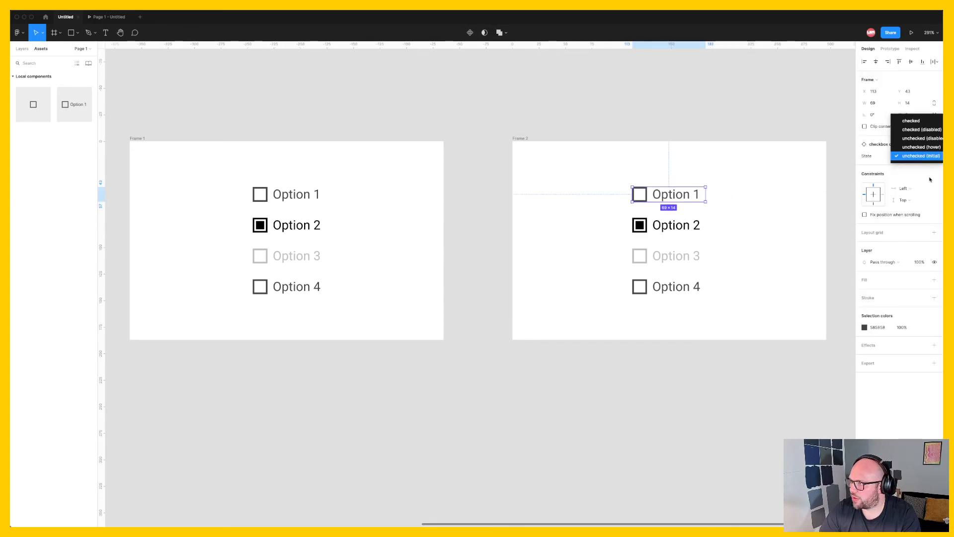
pyautogui.click(922, 123)
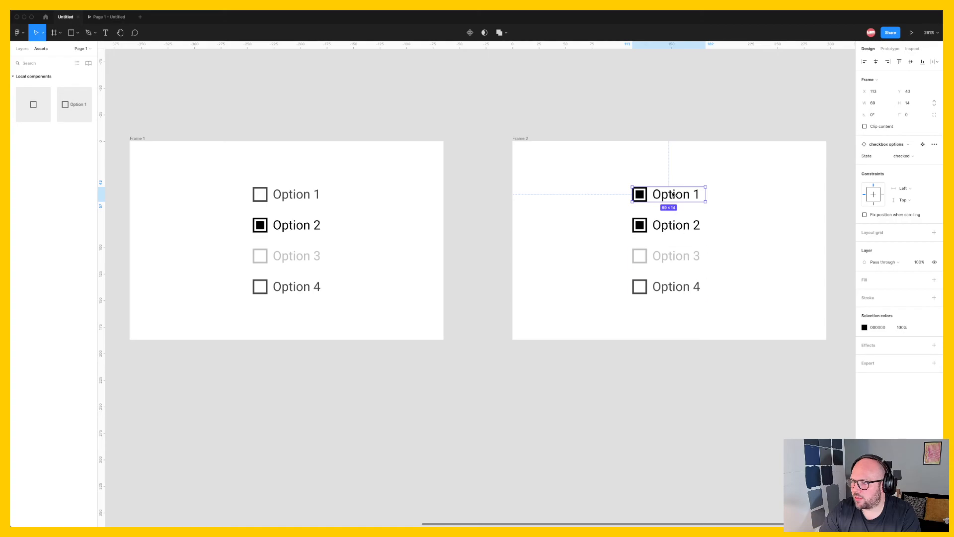
pyautogui.press('super+z')
pyautogui.click(662, 377)
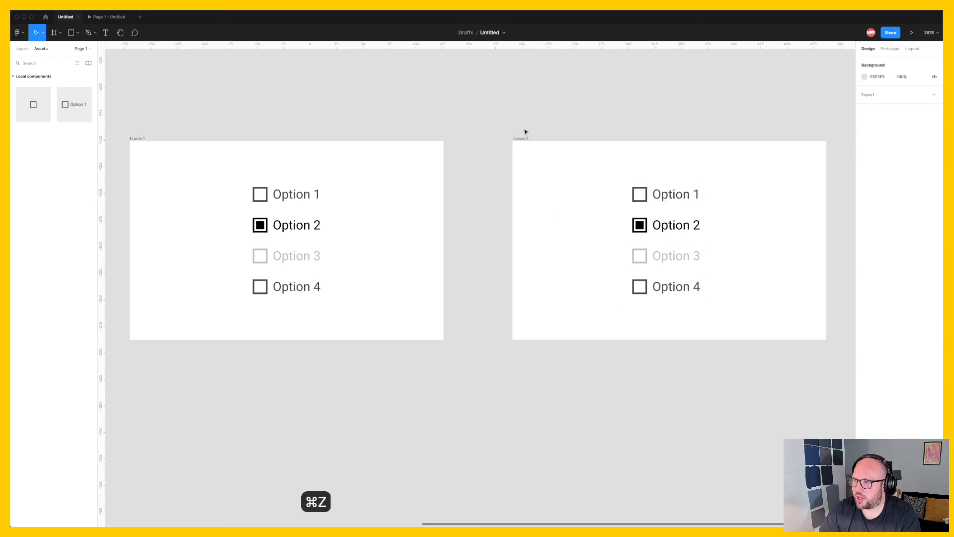
# Step: Add a prototype flow starting point to Frame 2
pyautogui.click(521, 139)
pyautogui.click(890, 48)
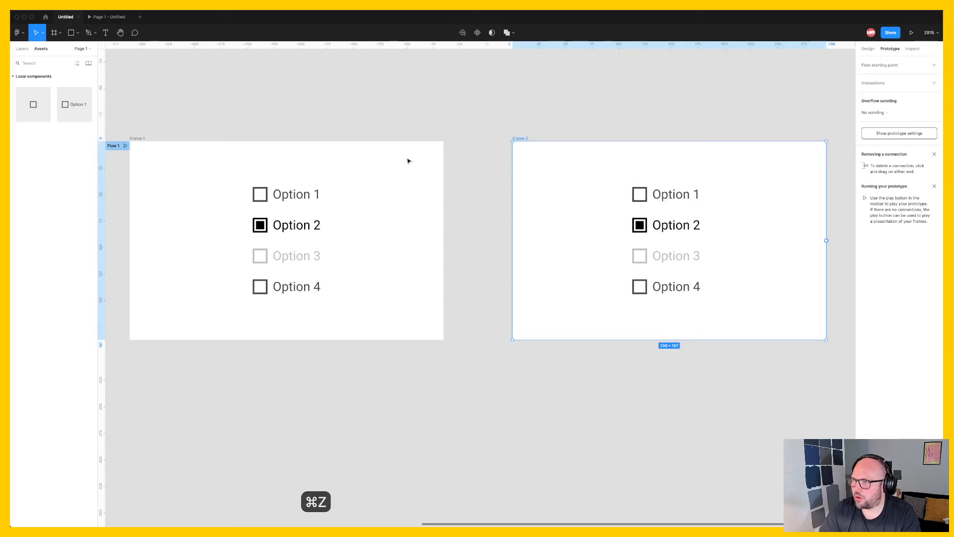
pyautogui.click(934, 65)
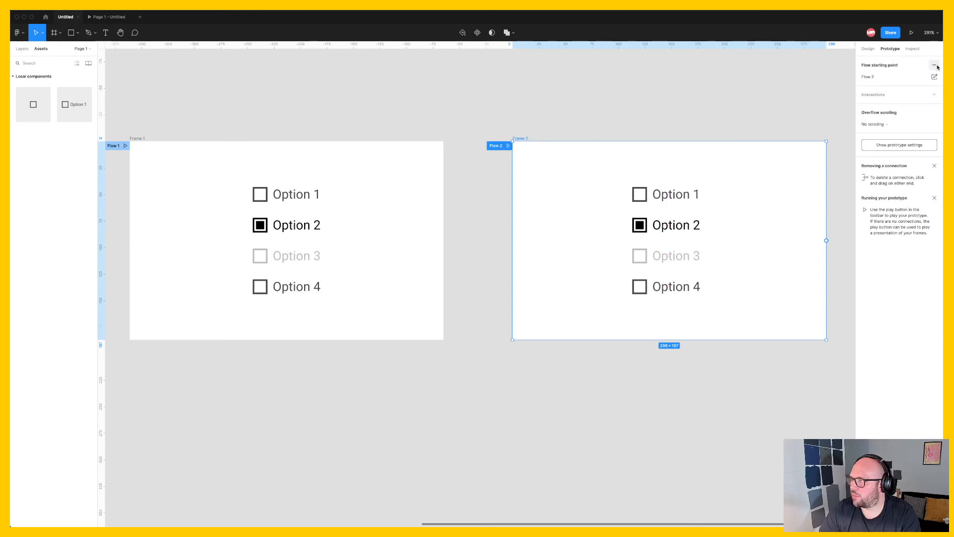
pyautogui.click(666, 99)
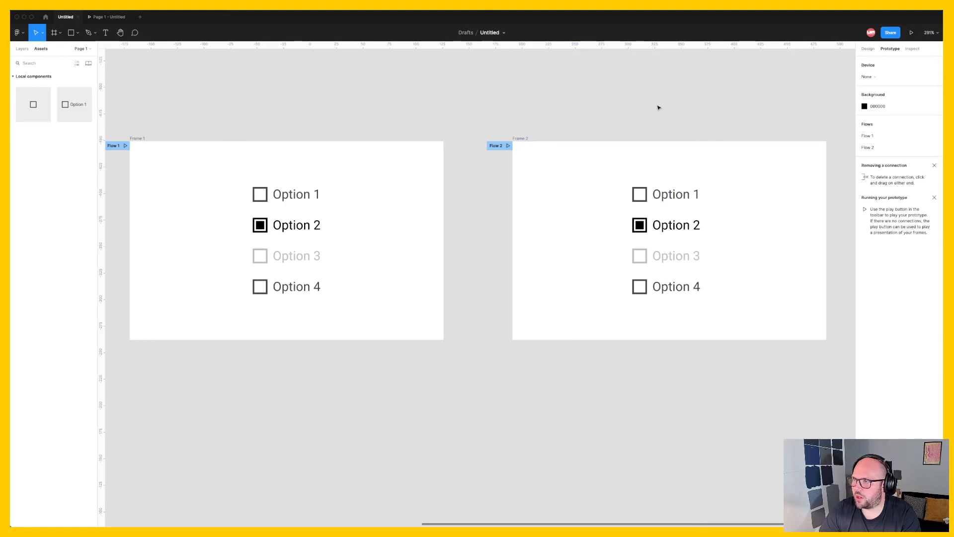
# Step: Add a text label reading "1" near the upper left corner of Frame 1
pyautogui.press('t')
pyautogui.click(160, 168)
pyautogui.write('1')
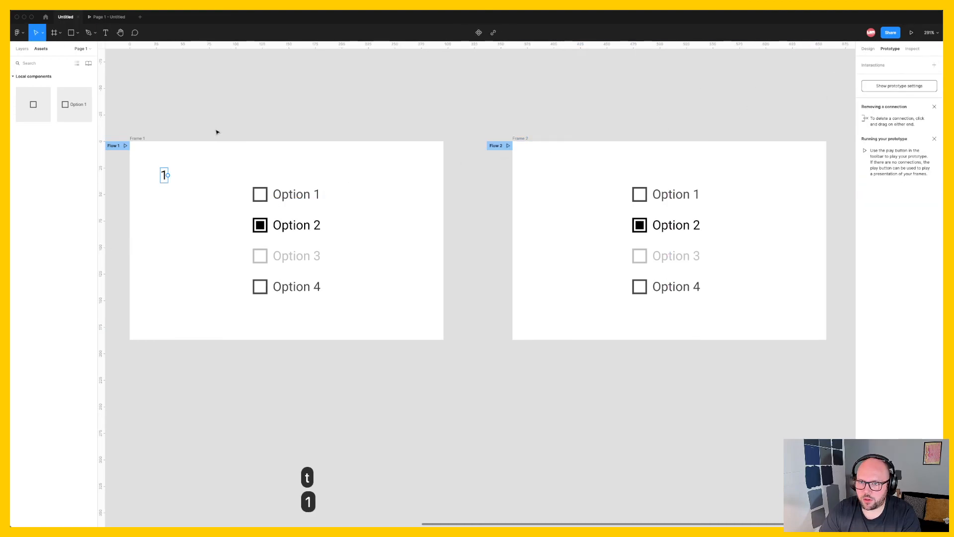
pyautogui.press('Escape')
# Step: Set the "1" label's font size to 10 and its fill to grey 727272
pyautogui.click(868, 50)
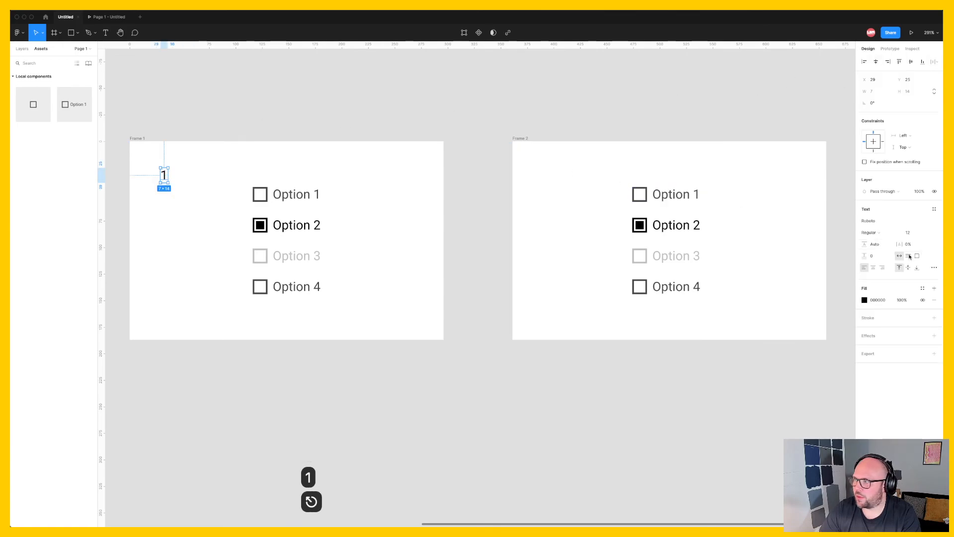
pyautogui.click(912, 232)
pyautogui.write('10')
pyautogui.press('Return')
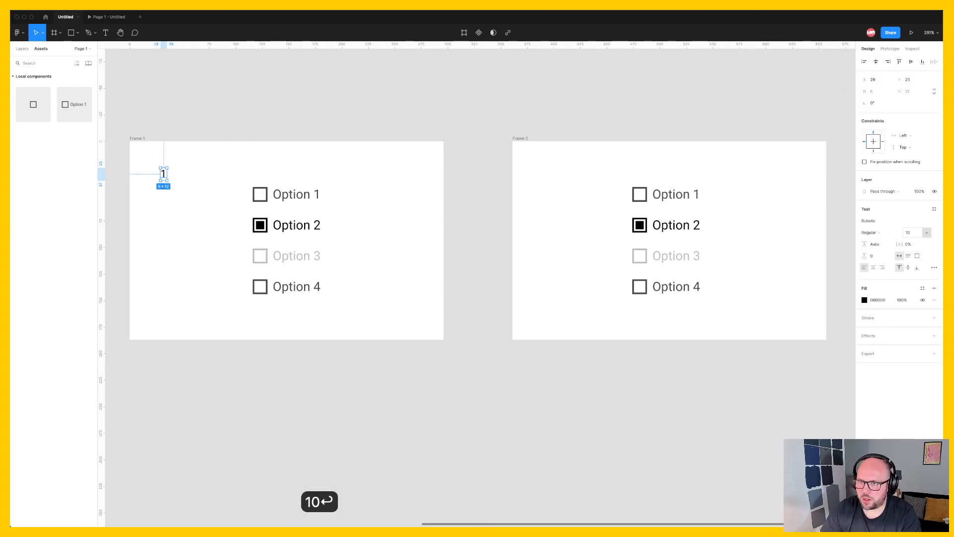
pyautogui.click(865, 301)
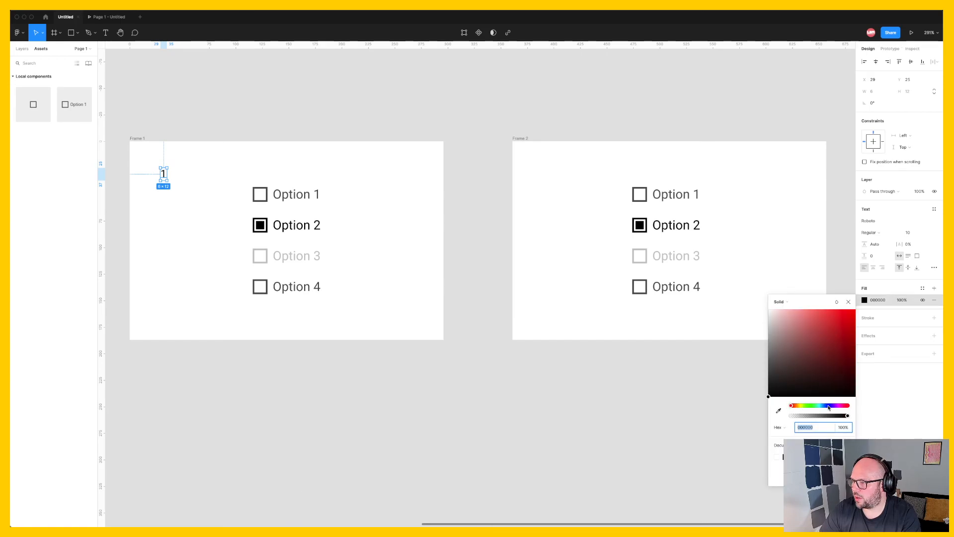
pyautogui.moveTo(769, 359); pyautogui.dragTo(740, 361)
pyautogui.click(644, 370)
# Step: Centre the "1" label horizontally above the options in Frame 1 at Y 10 and centre-align its text
pyautogui.moveTo(164, 175); pyautogui.dragTo(286, 158)
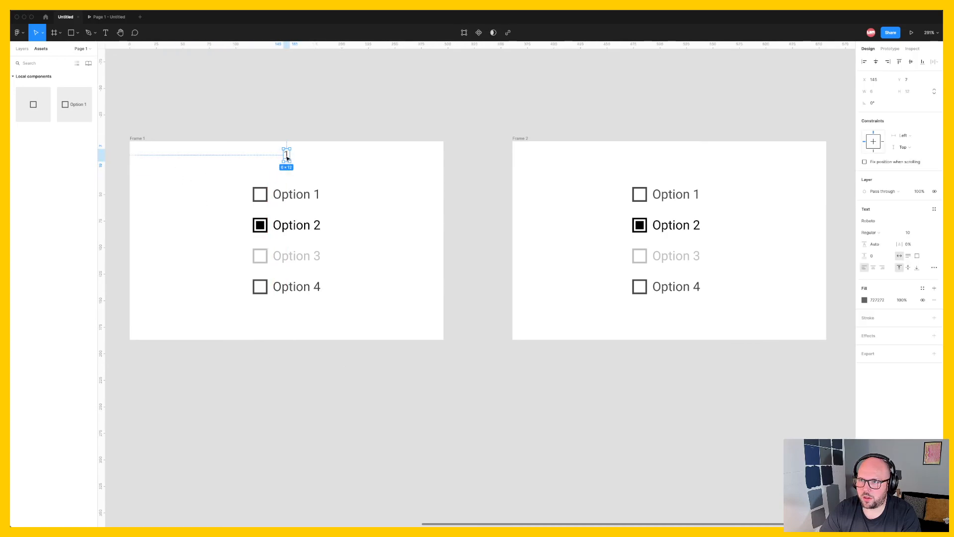
pyautogui.press('Down')
pyautogui.press('Down')
pyautogui.press('Down')
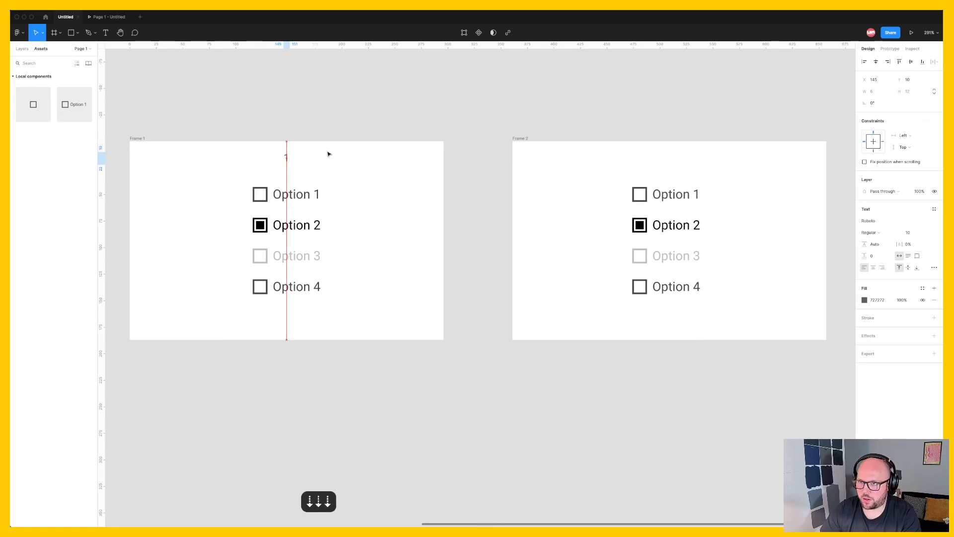
pyautogui.press('super+c')
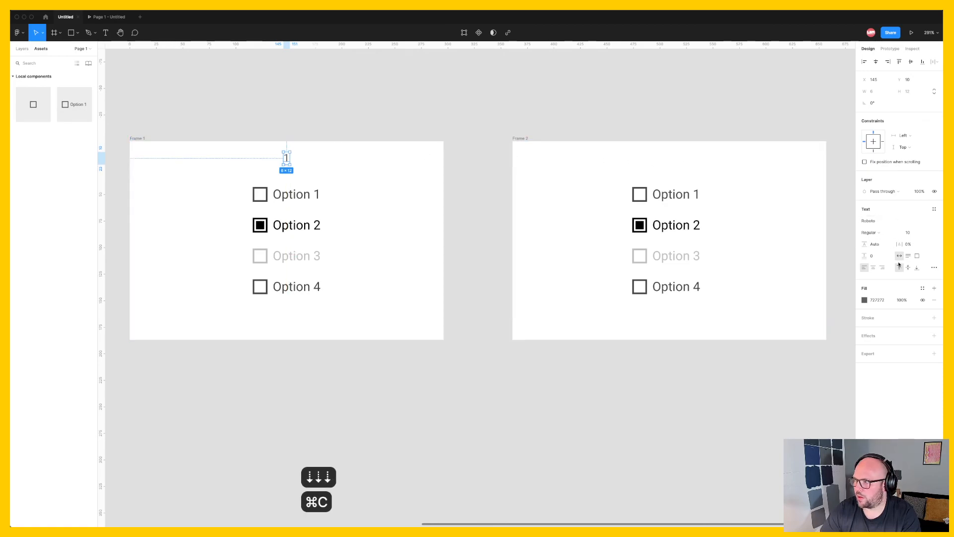
# Step: Copy the "1" label into Frame 2 and change the copy's text to 2
pyautogui.press('super+c')
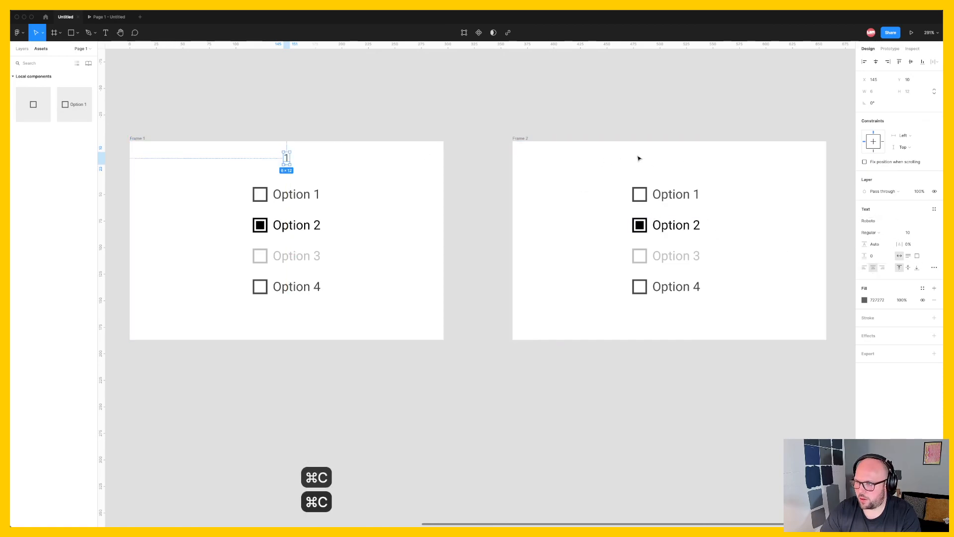
pyautogui.click(638, 158)
pyautogui.click(519, 138)
pyautogui.press('super+v')
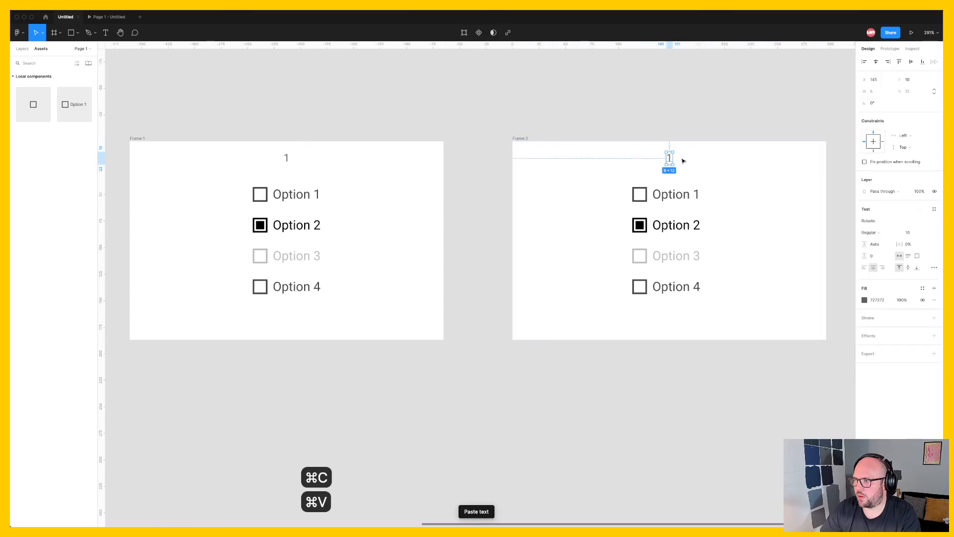
pyautogui.doubleClick(667, 158)
pyautogui.write('2')
pyautogui.press('Escape')
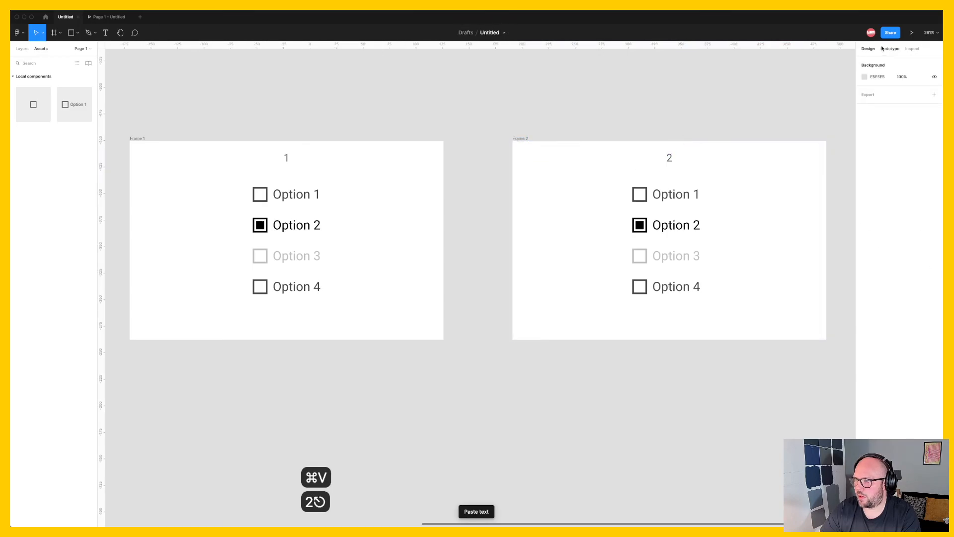
# Step: Preview Flow 1 and Flow 2 in the prototype presentation and return to the design file
pyautogui.click(910, 34)
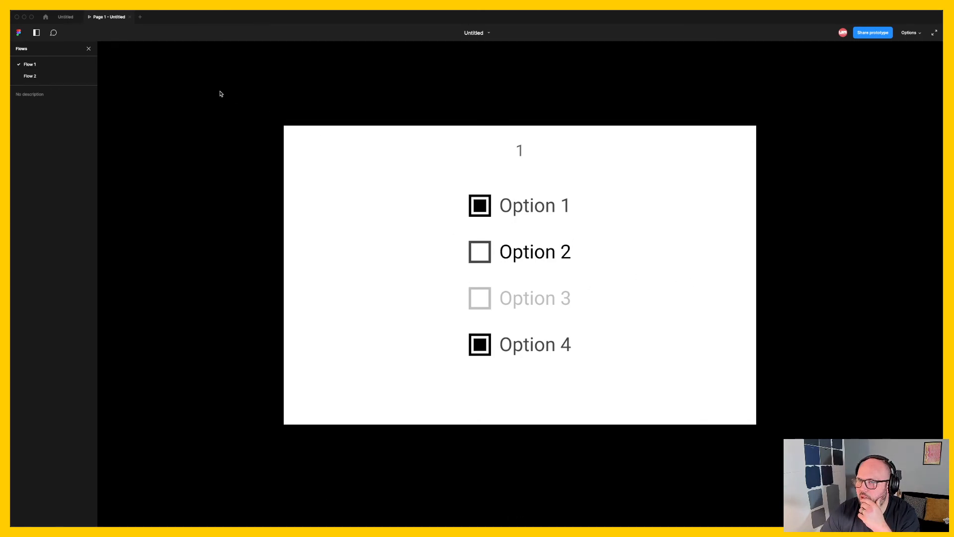
pyautogui.click(49, 80)
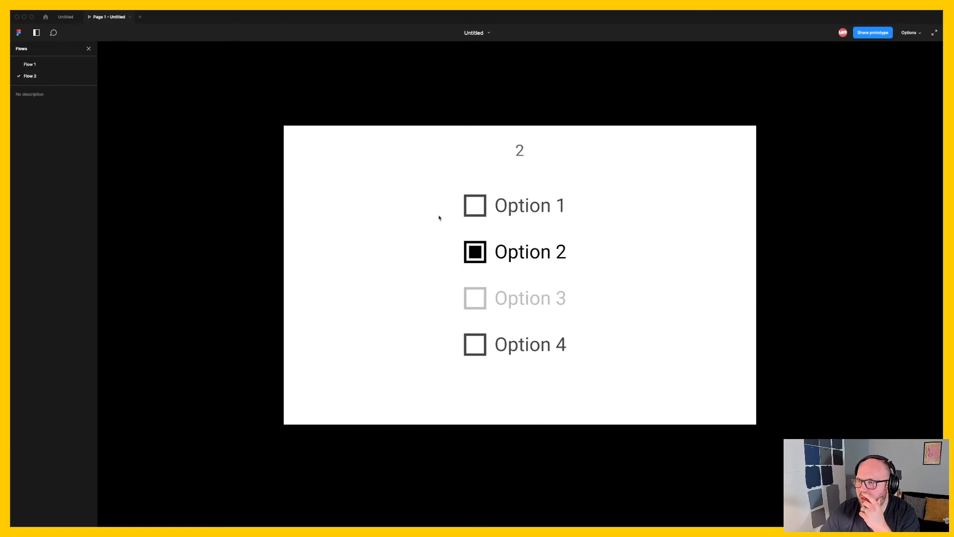
pyautogui.click(66, 19)
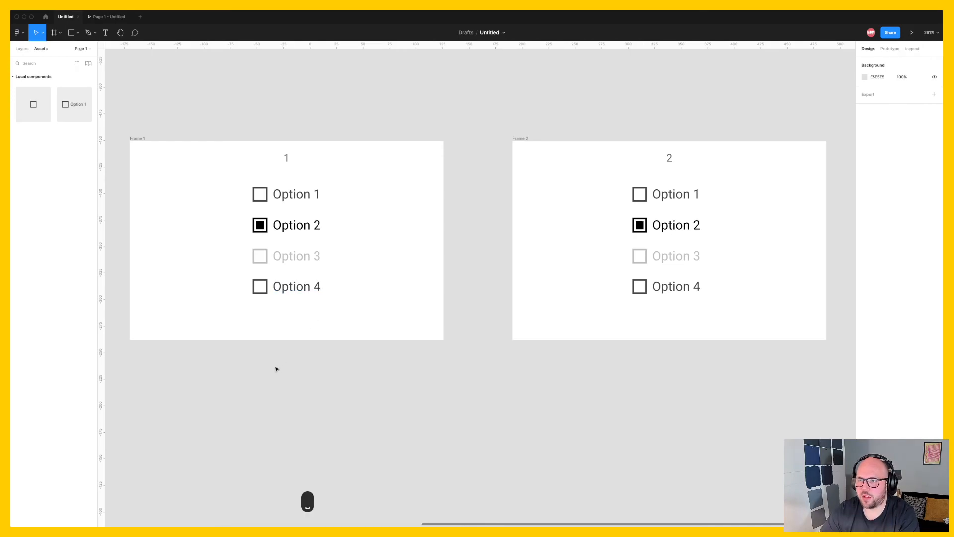
# Step: Link the unchecked (initial) variant of checkbox options to unchecked (hover) with a While hovering, Change to interaction
pyautogui.moveTo(178, 368); pyautogui.dragTo(633, 315)
pyautogui.moveTo(282, 334); pyautogui.dragTo(538, 349)
pyautogui.click(308, 288)
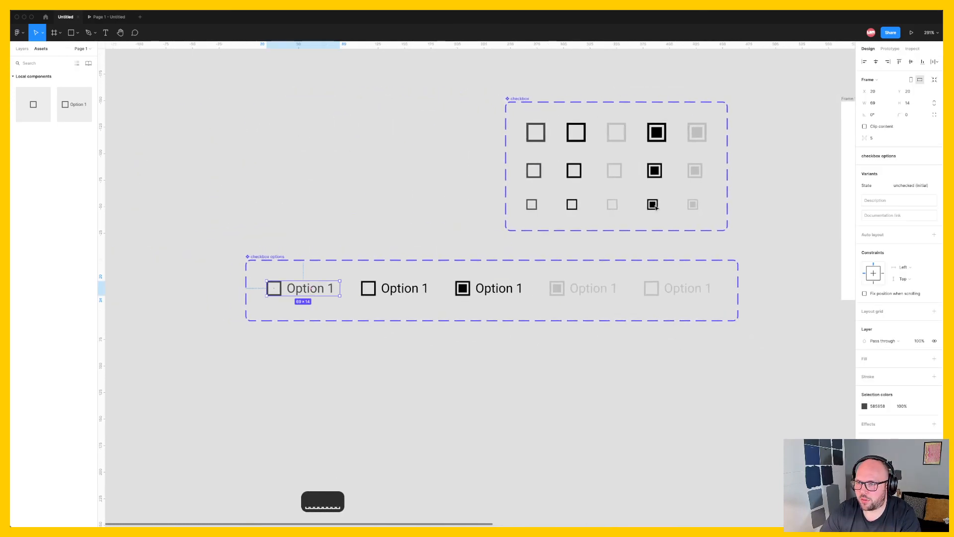
pyautogui.click(894, 50)
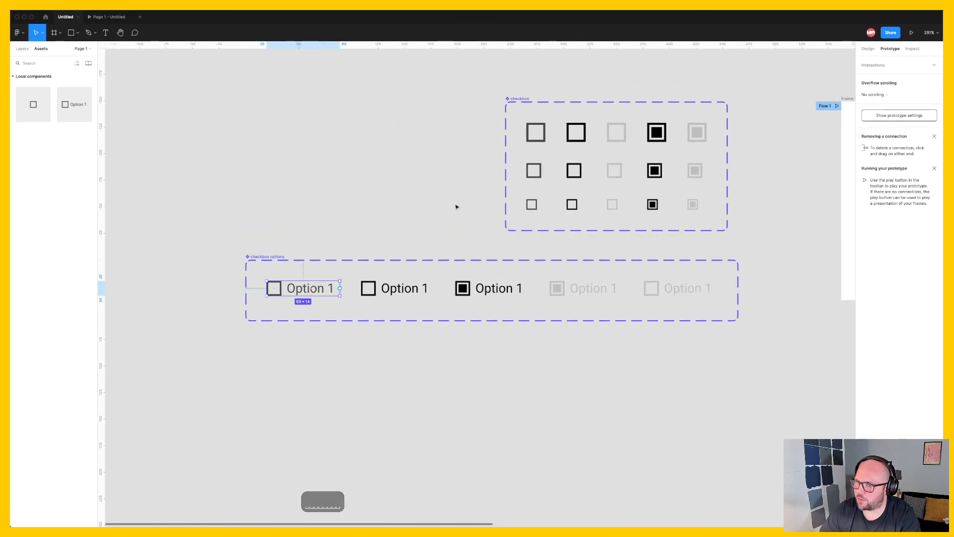
pyautogui.moveTo(339, 288); pyautogui.dragTo(400, 292)
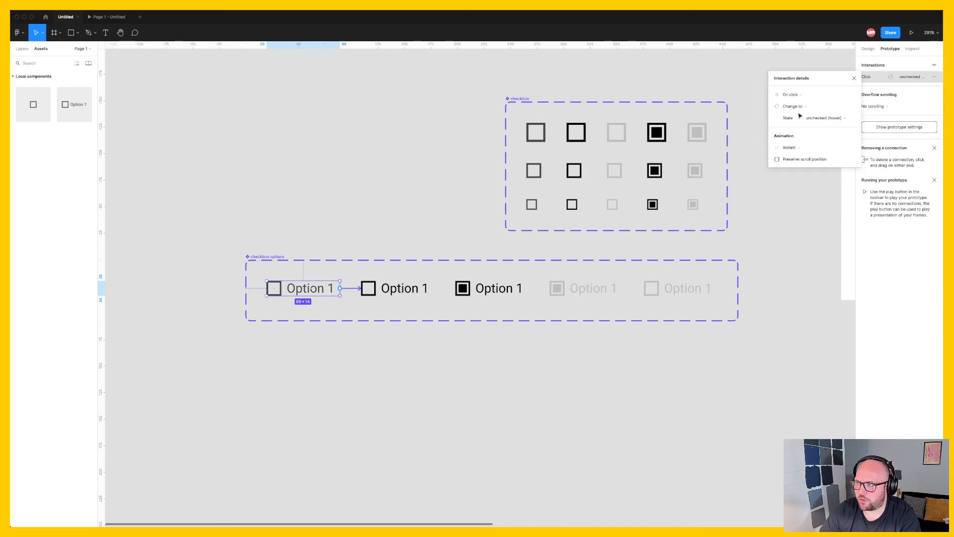
pyautogui.click(796, 96)
pyautogui.click(795, 112)
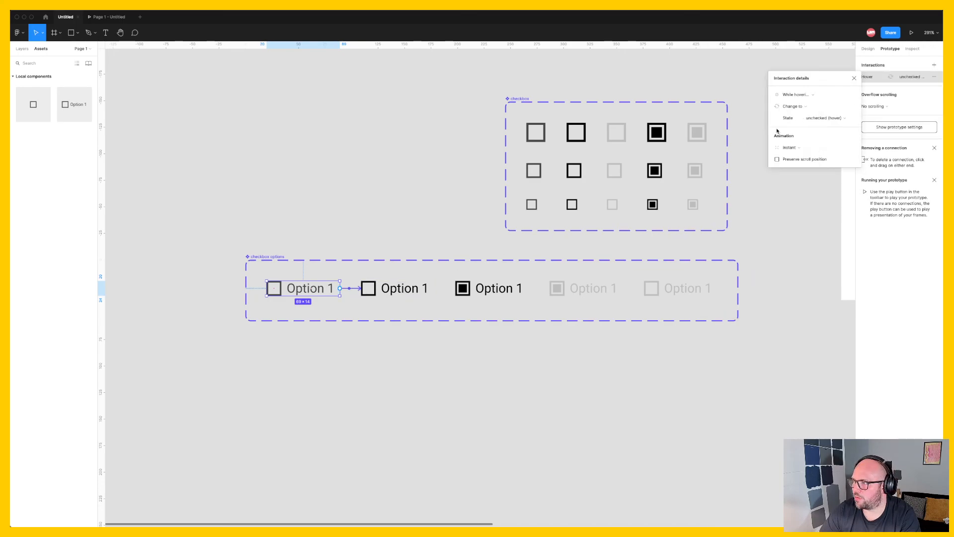
# Step: Add On click interactions in checkbox options from unchecked (hover) to checked and from checked back to unchecked (initial)
pyautogui.click(395, 291)
pyautogui.moveTo(435, 288); pyautogui.dragTo(489, 289)
pyautogui.click(492, 291)
pyautogui.moveTo(341, 294); pyautogui.dragTo(342, 292)
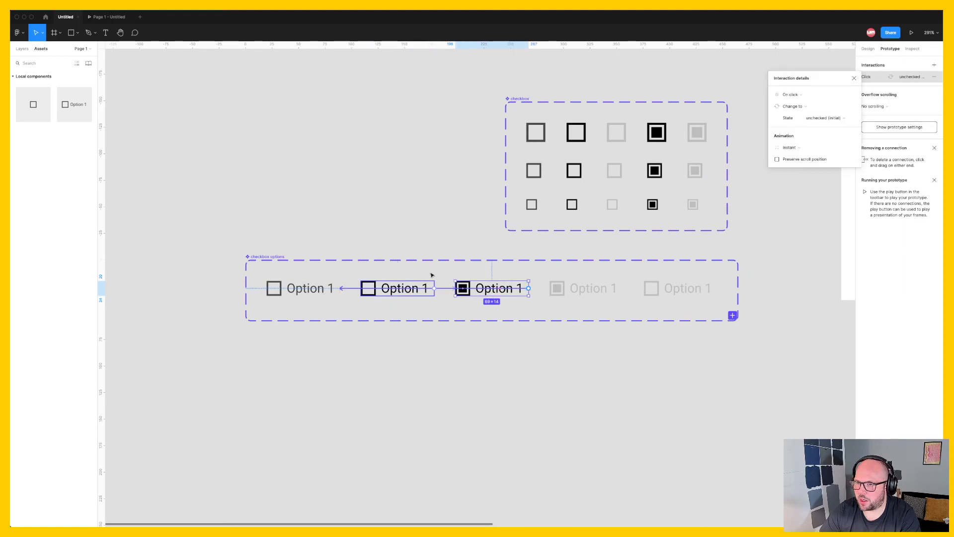
pyautogui.click(836, 66)
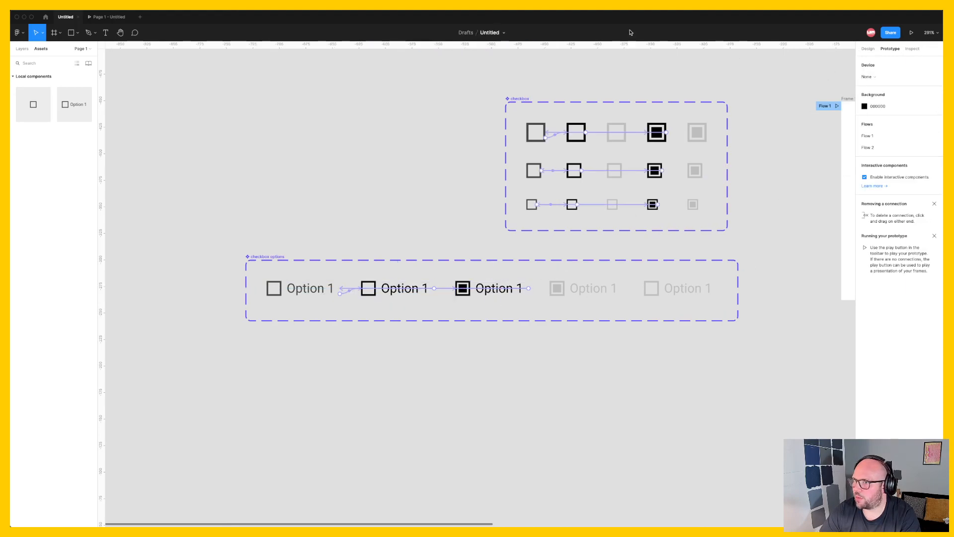
# Step: Test toggling Option 1, Option 2 and Option 4 by their labels in the Flow 2 prototype presentation
pyautogui.click(109, 17)
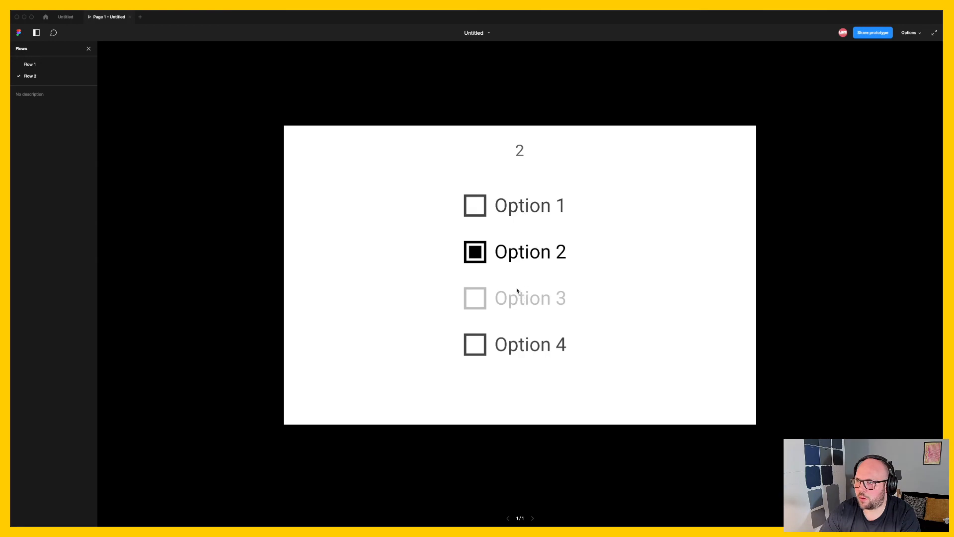
pyautogui.click(522, 347)
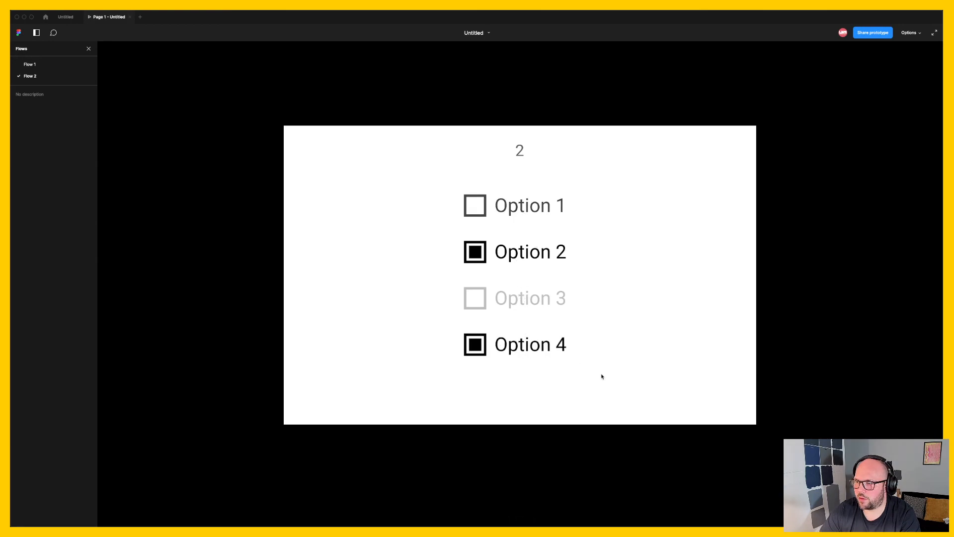
pyautogui.click(519, 355)
pyautogui.click(535, 266)
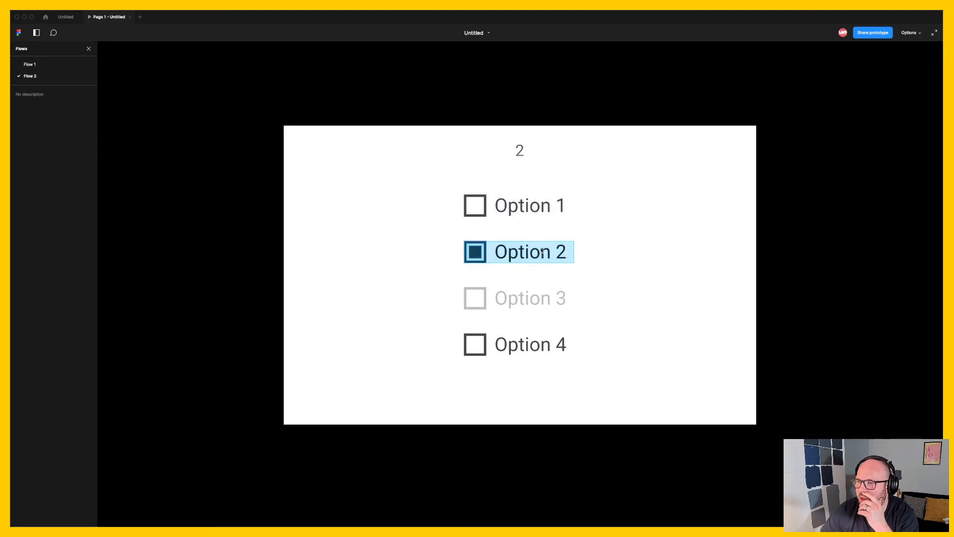
pyautogui.click(550, 211)
pyautogui.click(551, 213)
pyautogui.click(541, 262)
pyautogui.click(539, 356)
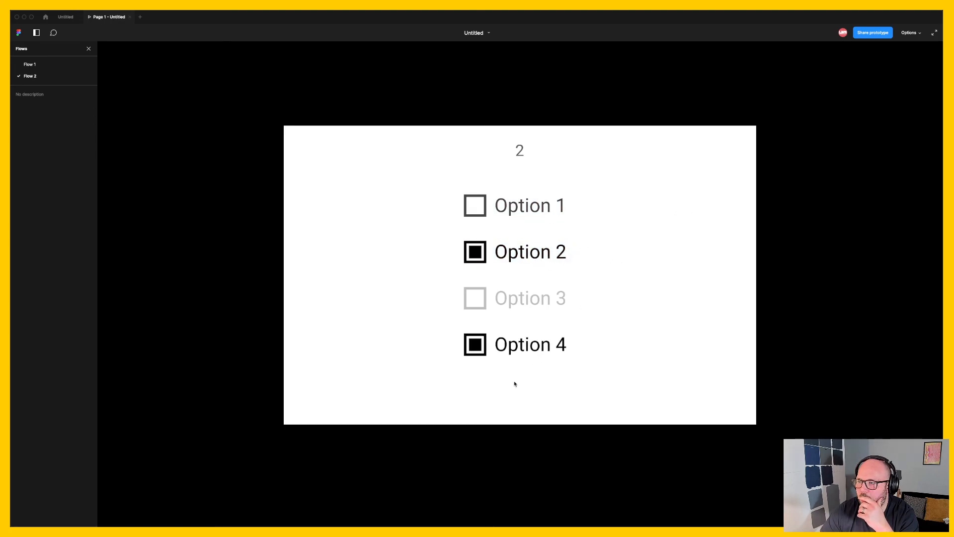
# Step: Test toggling Option 1 in the Flow 1 prototype presentation and return to the design file
pyautogui.click(37, 65)
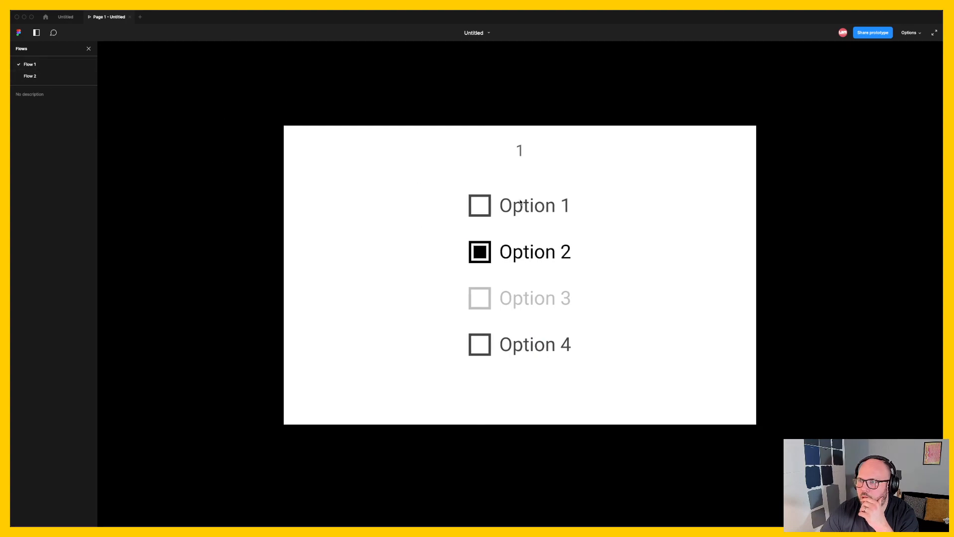
pyautogui.click(514, 212)
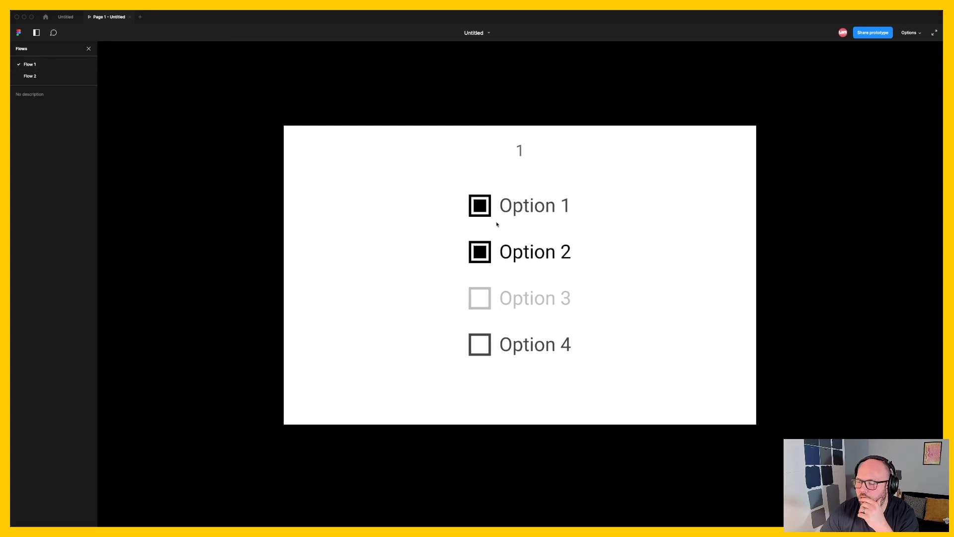
pyautogui.click(65, 17)
# Step: Examine the separate checkbox and label of Option 1 in Frame 1 alongside the checkbox options variants
pyautogui.moveTo(777, 189); pyautogui.dragTo(361, 228)
pyautogui.click(588, 196)
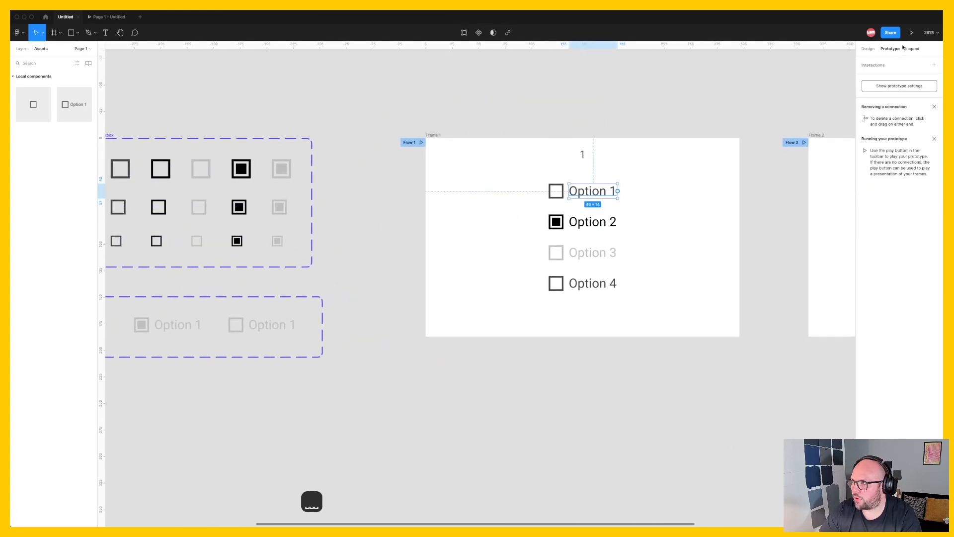
pyautogui.click(751, 123)
pyautogui.click(869, 52)
pyautogui.moveTo(517, 172); pyautogui.dragTo(651, 212)
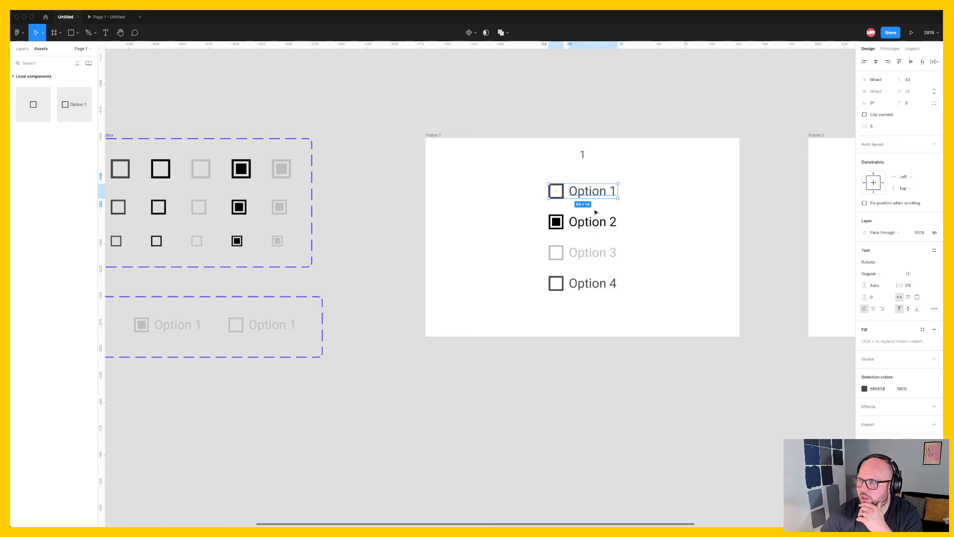
pyautogui.click(602, 329)
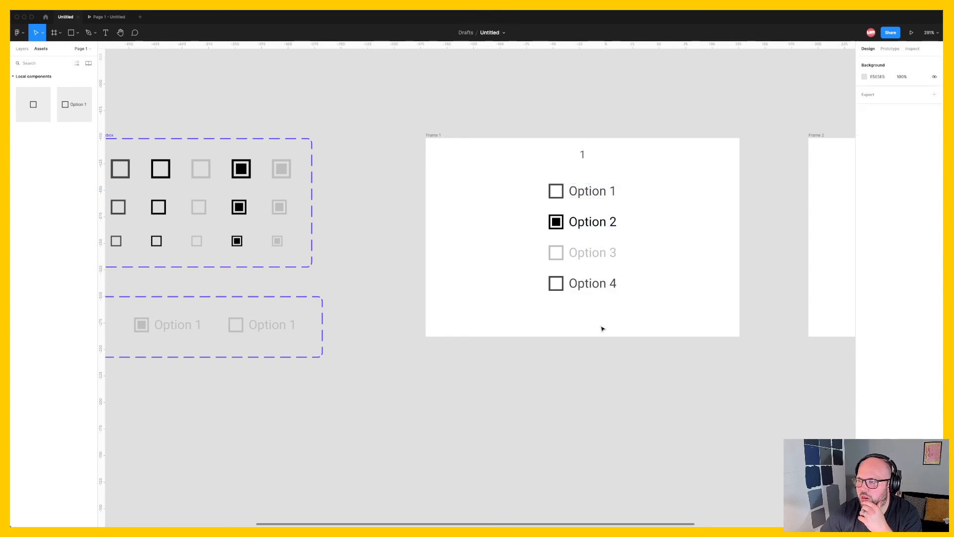
pyautogui.hscroll(-10, 298, 367)
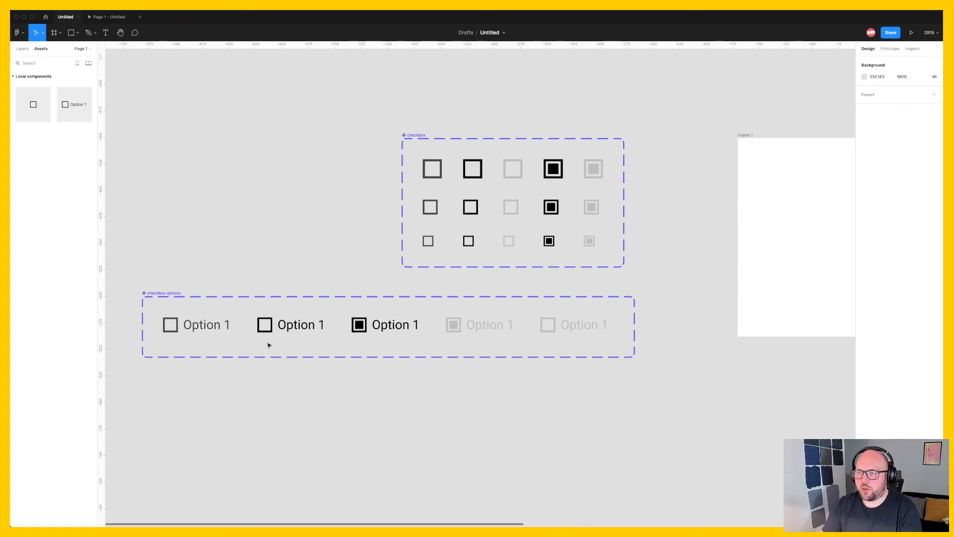
pyautogui.hscroll(5, 269, 342)
pyautogui.hscroll(14, 347, 343)
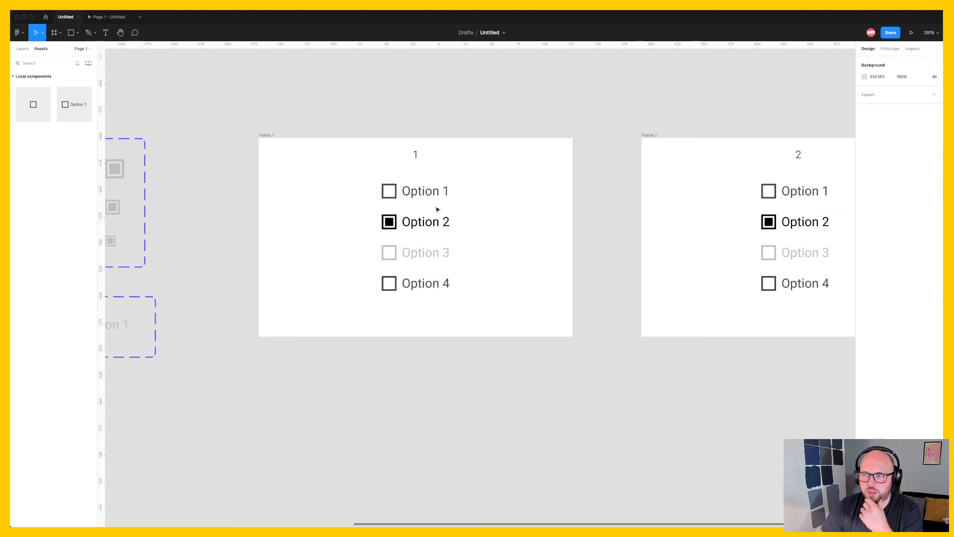
# Step: Try changing Frame 2's Option 2 label to "Much longer option 2" and select the instance to check its bounds
pyautogui.hscroll(5, 682, 372)
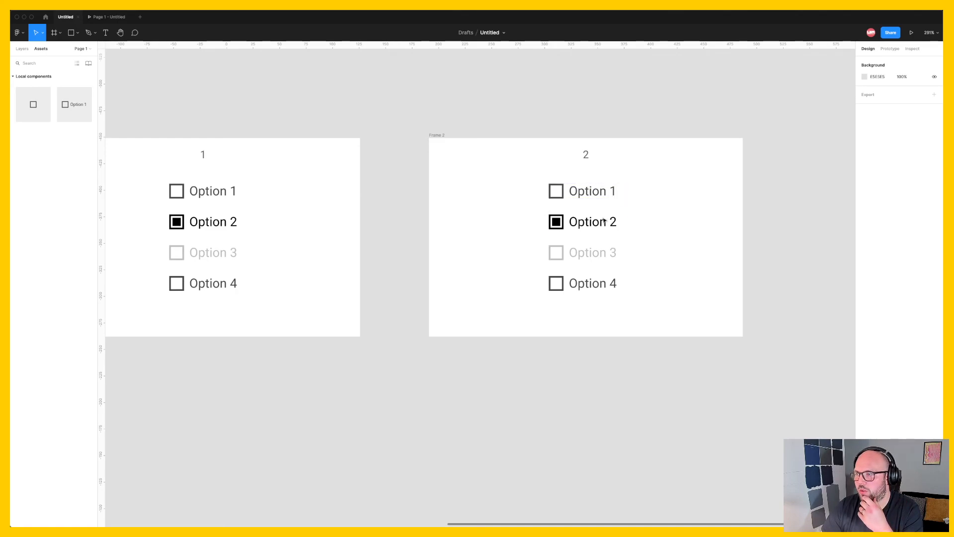
pyautogui.press('t')
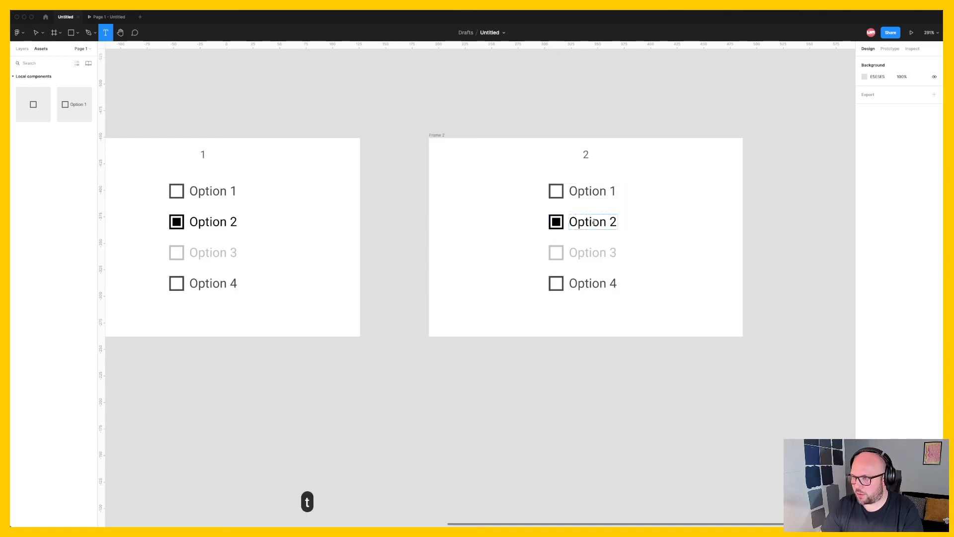
pyautogui.click(573, 222)
pyautogui.write('Much longern')
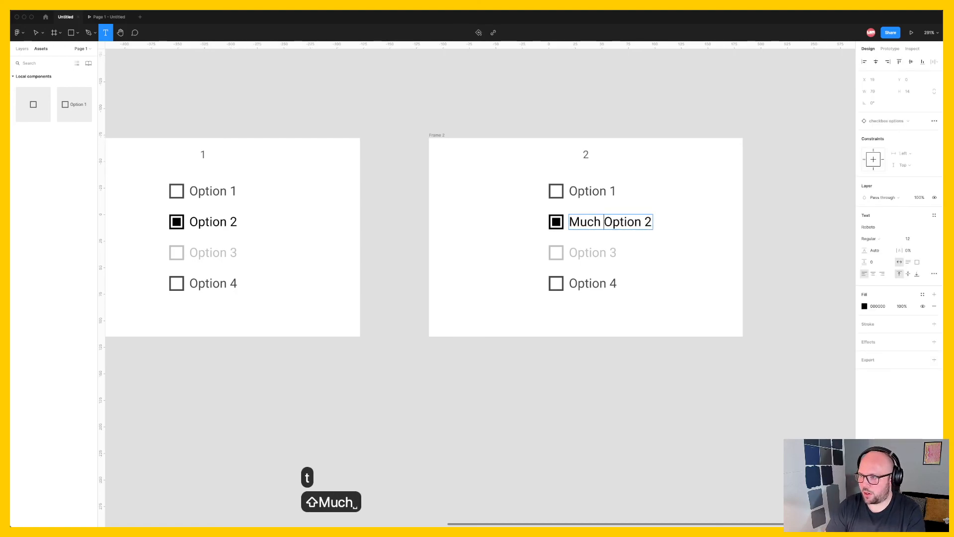
pyautogui.press('BackSpace')
pyautogui.press('BackSpace')
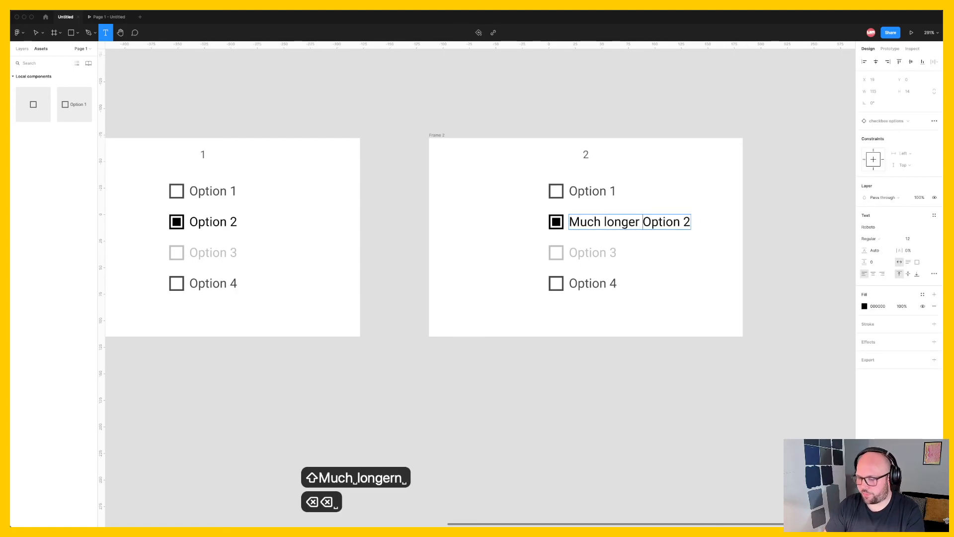
pyautogui.press('Delete')
pyautogui.write('o')
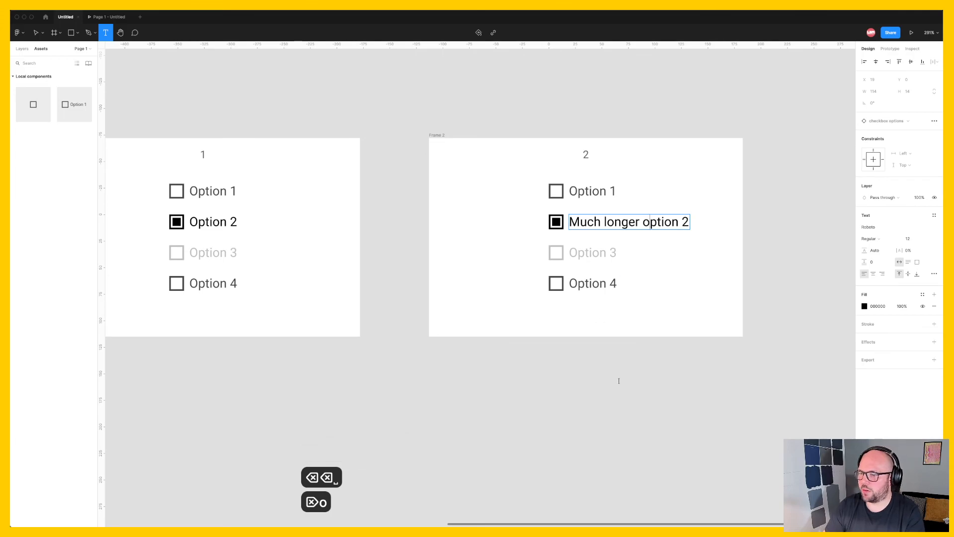
pyautogui.click(621, 413)
pyautogui.press('Escape')
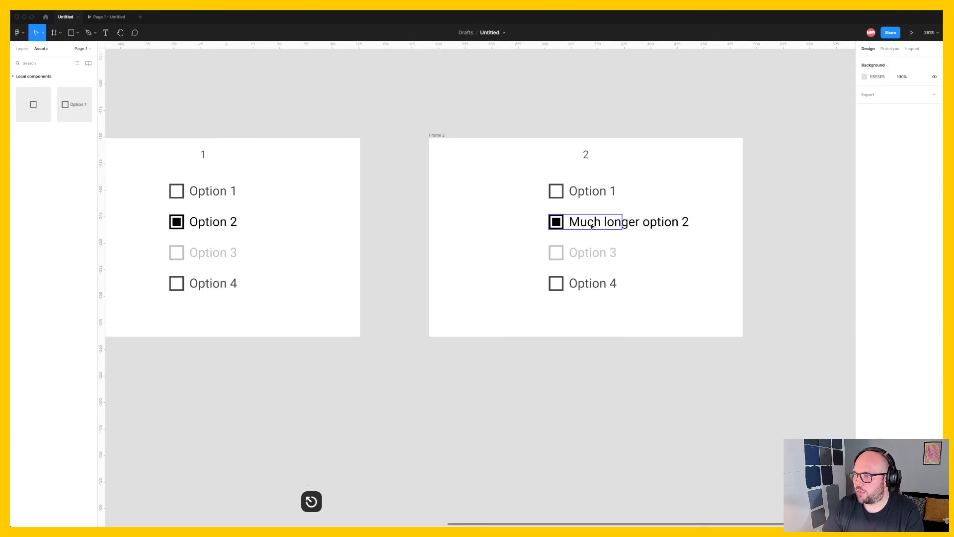
pyautogui.click(669, 230)
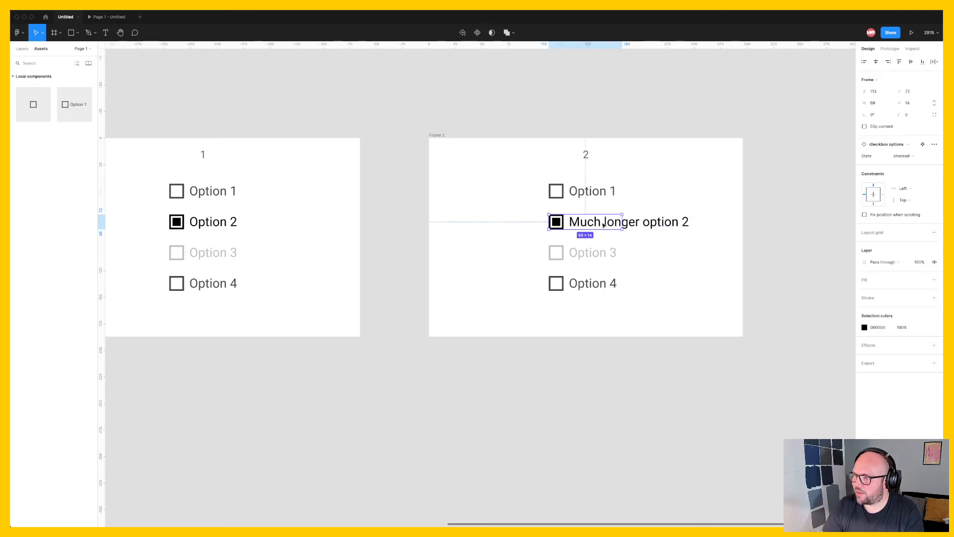
pyautogui.click(671, 326)
# Step: Undo the label text change on Option 2 in Frame 2 and clear the selection
pyautogui.press('super+z')
pyautogui.press('super+z')
pyautogui.press('super+z')
pyautogui.press('super+z')
pyautogui.press('super+z')
pyautogui.press('super+z')
pyautogui.press('super+z')
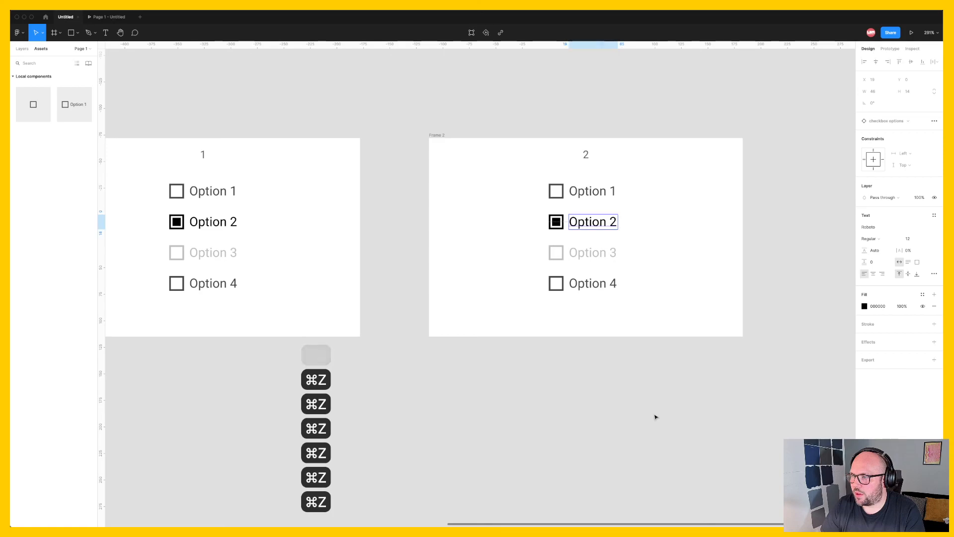
pyautogui.click(646, 415)
pyautogui.moveTo(579, 406); pyautogui.dragTo(683, 435)
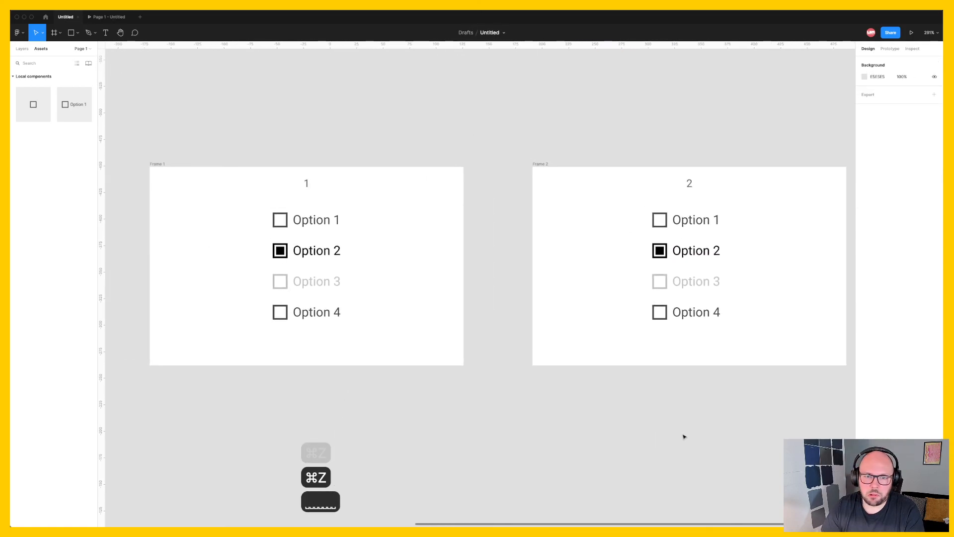